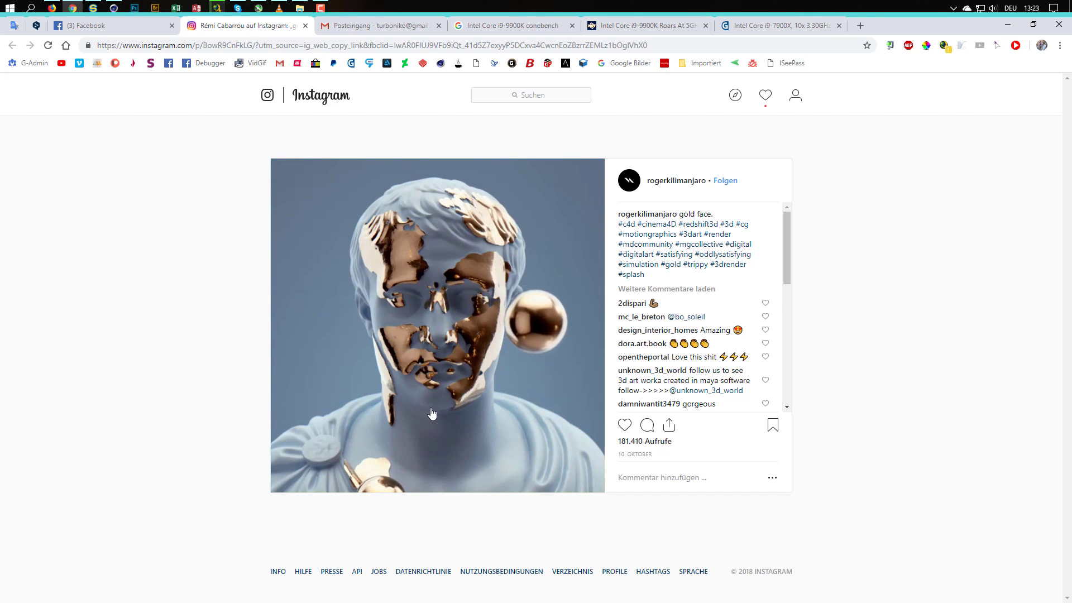
- Pause the gold-face bust video on the Instagram post, look over its caption, and minimize the browser
left_click(476, 434)
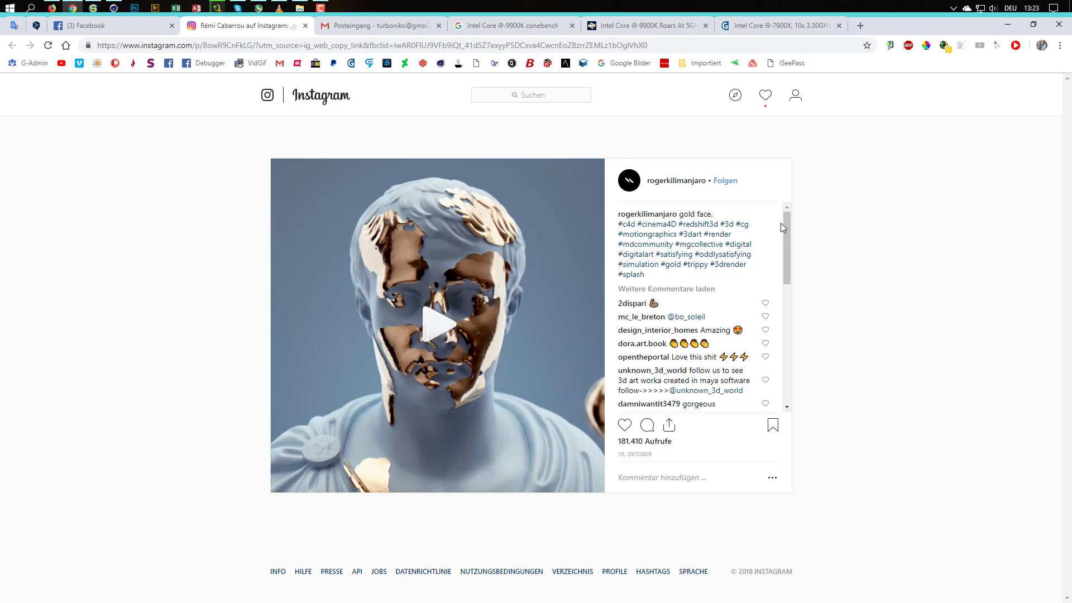
mouse_move(789, 226)
left_mouse_down()
mouse_move(781, 300)
mouse_move(789, 211)
left_mouse_up()
left_click(1009, 24)
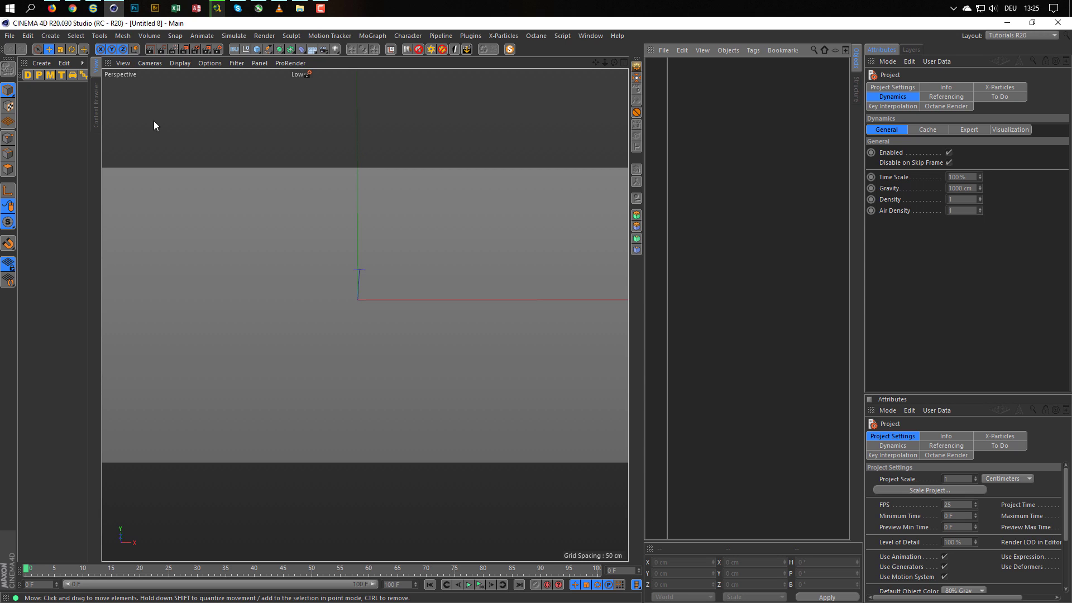
- Load the Female Bust 190cm base mesh from the Sculpting presets into the scene and return to the viewport
left_click(95, 101)
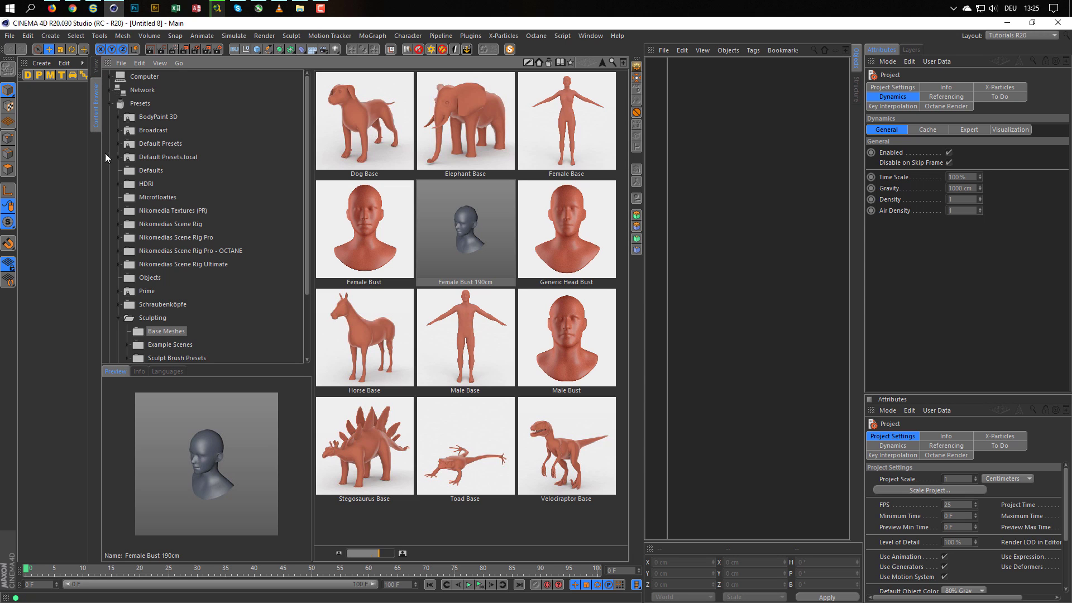
double_click(464, 220)
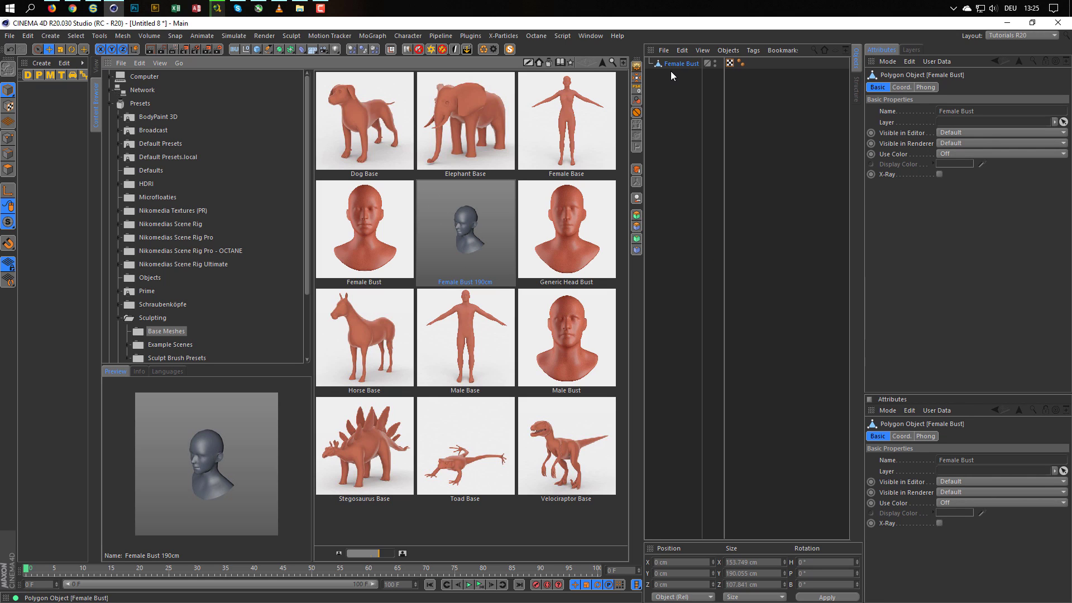
left_click(368, 229)
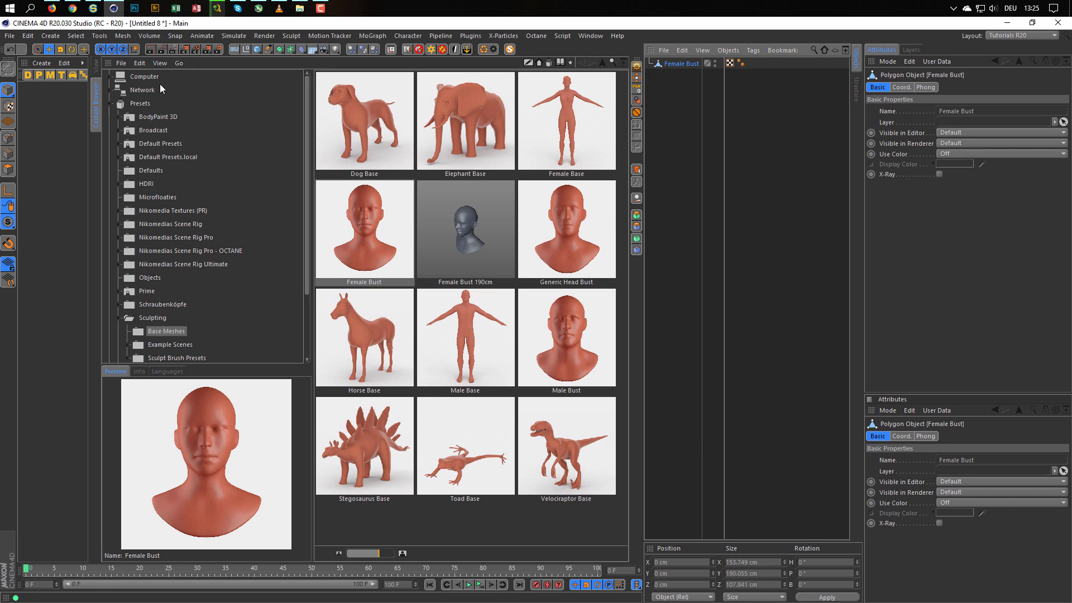
left_click(96, 66)
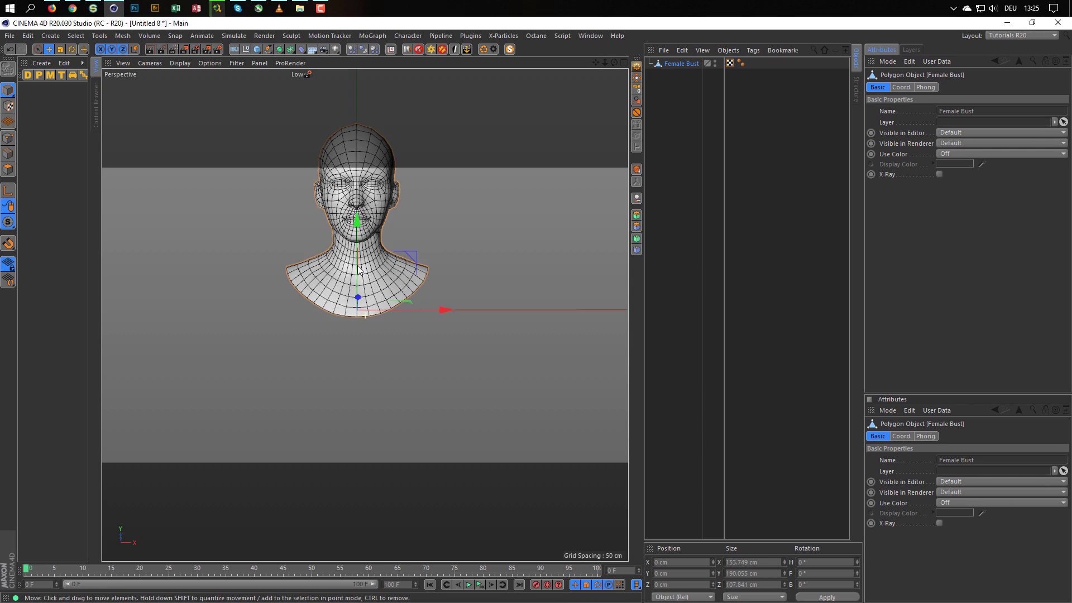
left_click_drag(358, 270, 397, 271, "alt")
scroll(411, 272, "up", 3)
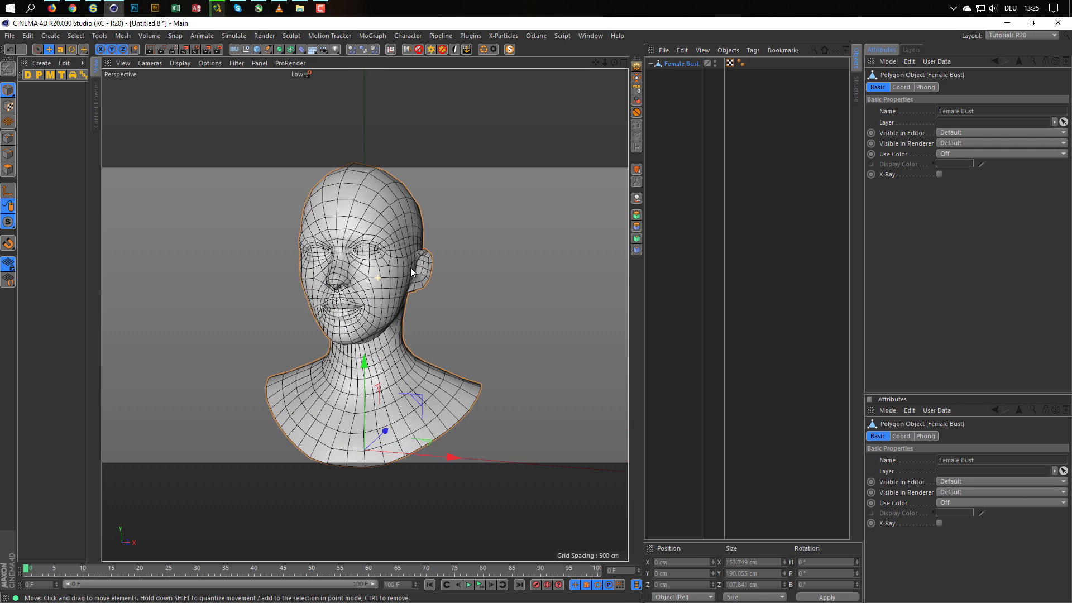
scroll(405, 279, "down", 2)
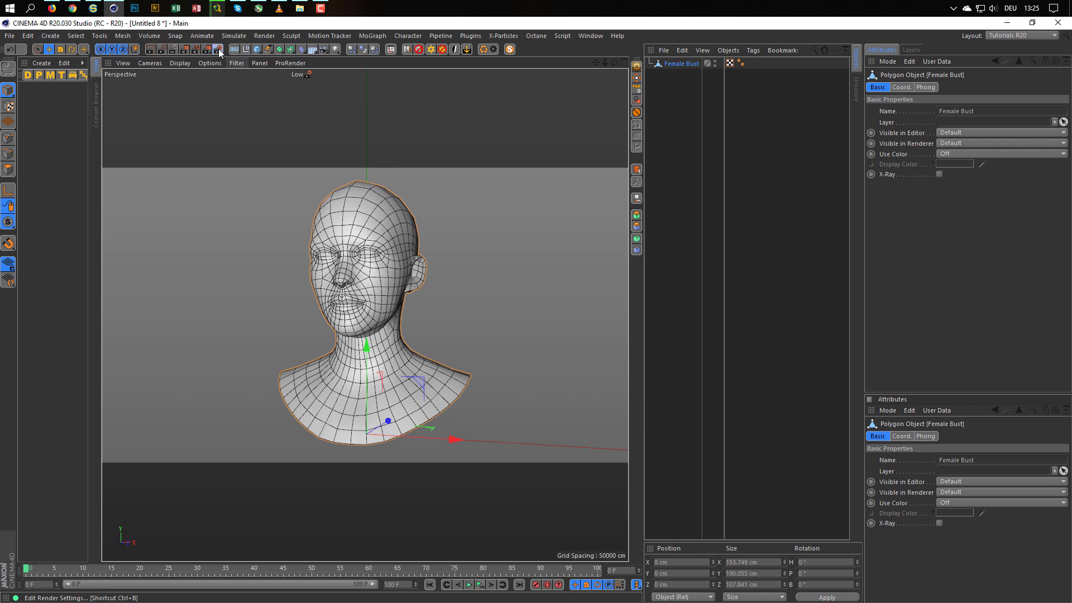
- Set the output size to 720 x 720 pixels with the ratio unlocked for the Low through Hardware render presets
left_click(218, 49)
left_click(247, 328)
left_click(249, 336)
left_click(252, 271)
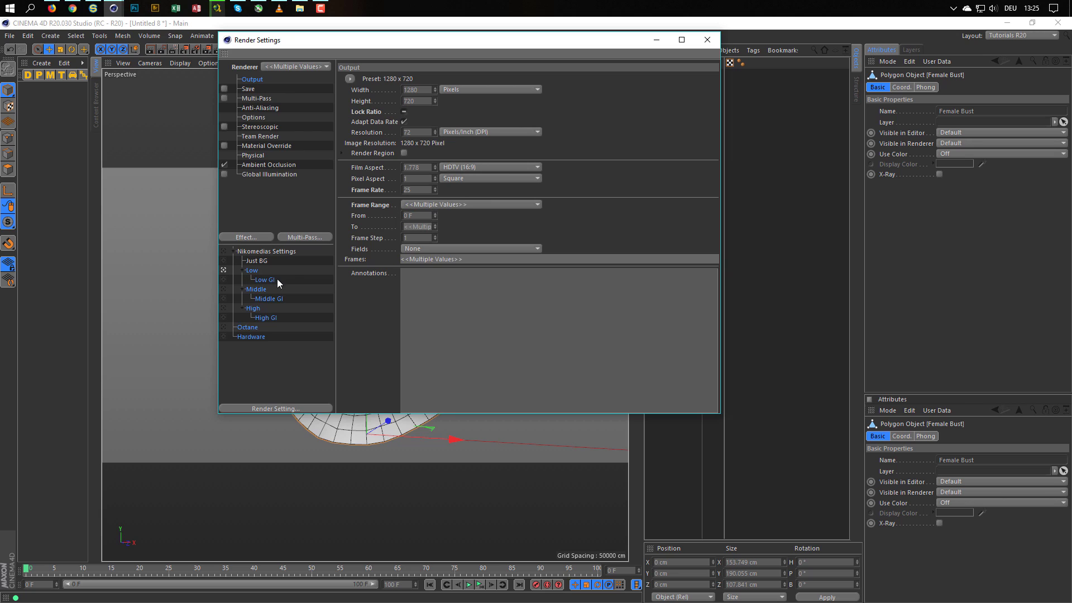
left_click(404, 112)
left_click(426, 90)
type("720")
key("Return")
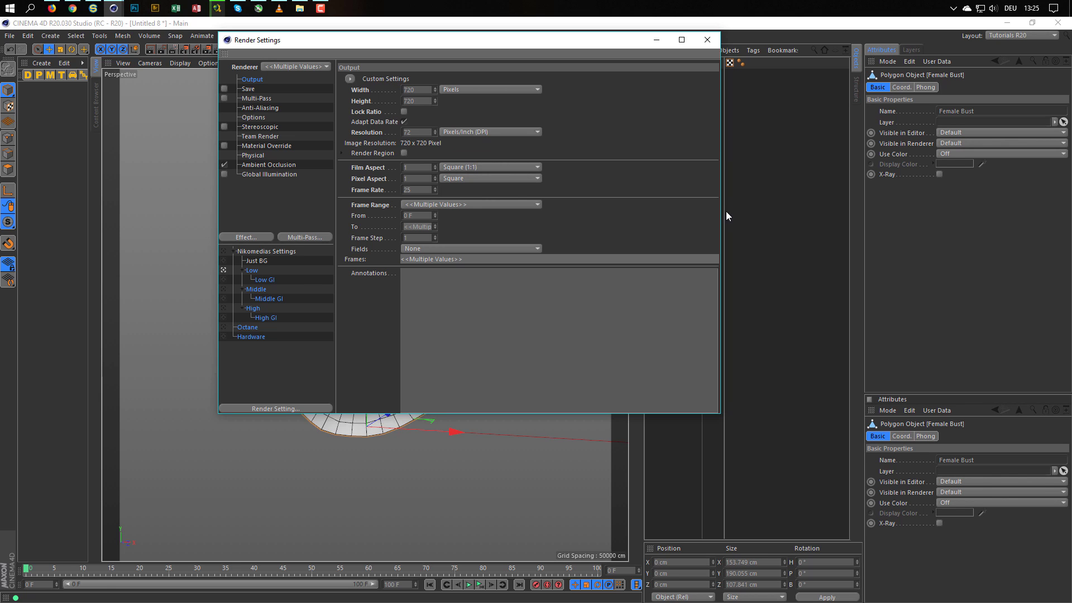
left_click(715, 41)
- Add a Subdivision Surface as the female bust's parent, try editor subdivision 3, and set it back to 2
right_click_drag(375, 275, 383, 271, "alt")
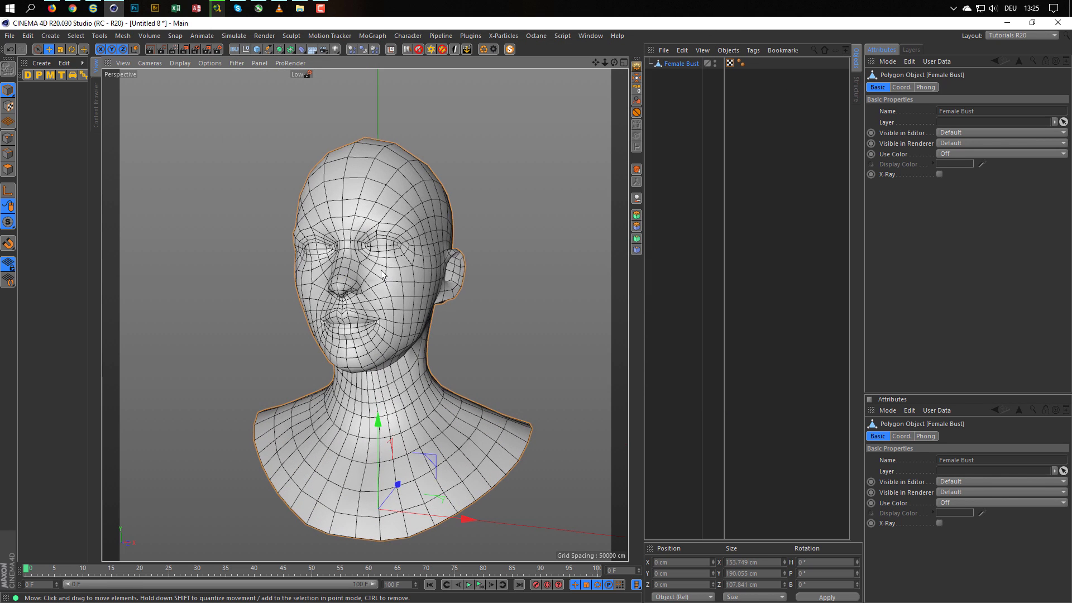
mouse_move(383, 271)
left_mouse_down("alt")
mouse_move(310, 281)
mouse_move(390, 260)
left_mouse_up("alt")
right_click_drag(390, 260, 375, 262, "alt")
left_click_drag(376, 267, 409, 259, "alt")
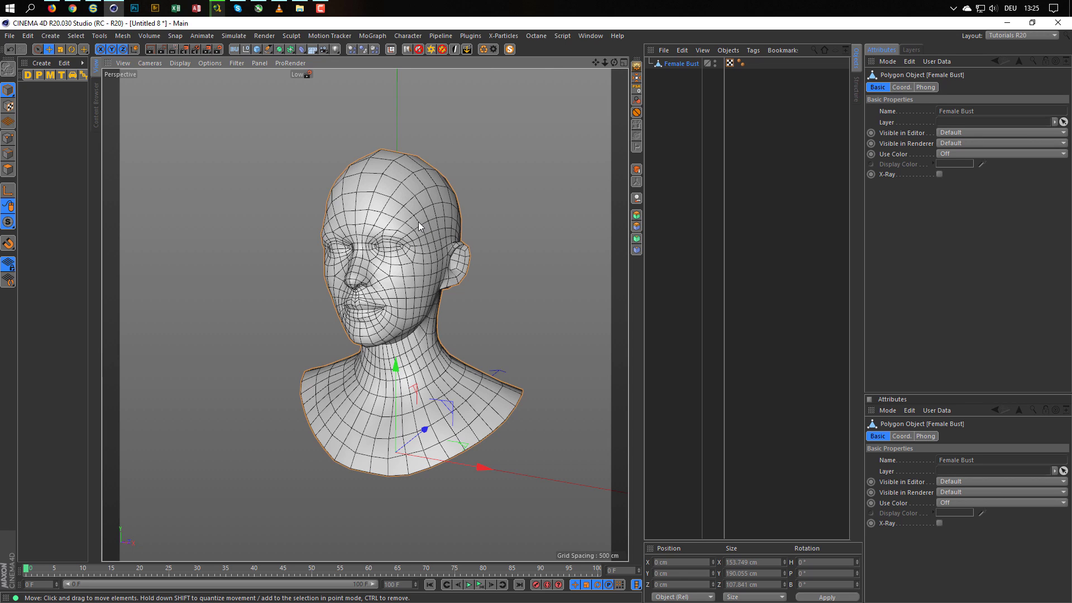
right_click_drag(398, 235, 369, 246, "alt")
middle_click_drag(369, 246, 347, 243, "alt")
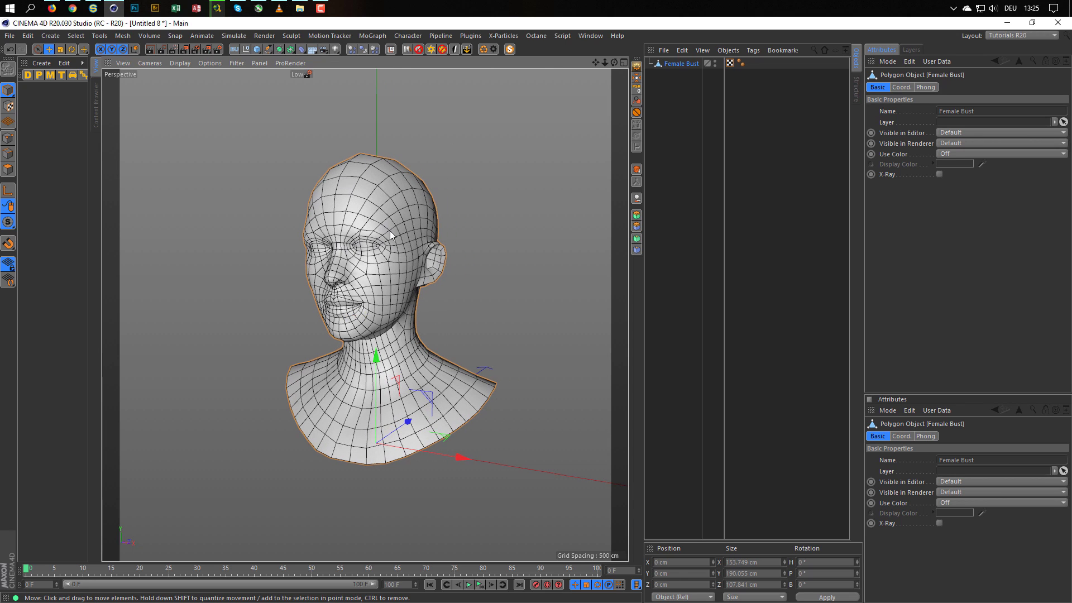
right_click_drag(397, 251, 409, 247, "alt")
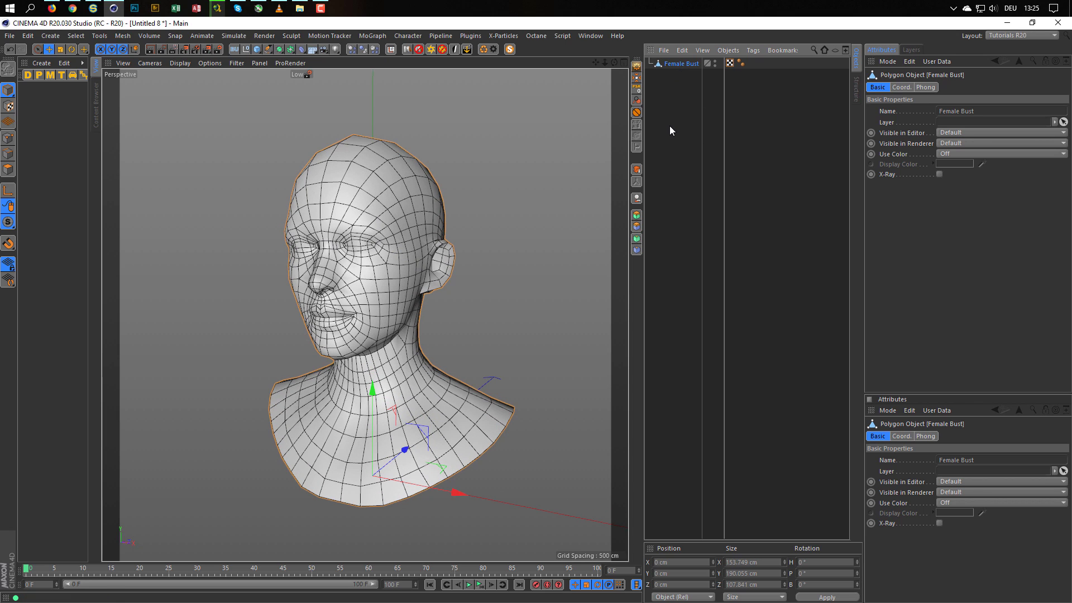
left_click(279, 49, "alt")
mouse_move(384, 162)
left_mouse_down("alt")
mouse_move(435, 167)
mouse_move(289, 165)
mouse_move(397, 164)
mouse_move(368, 171)
left_mouse_up("alt")
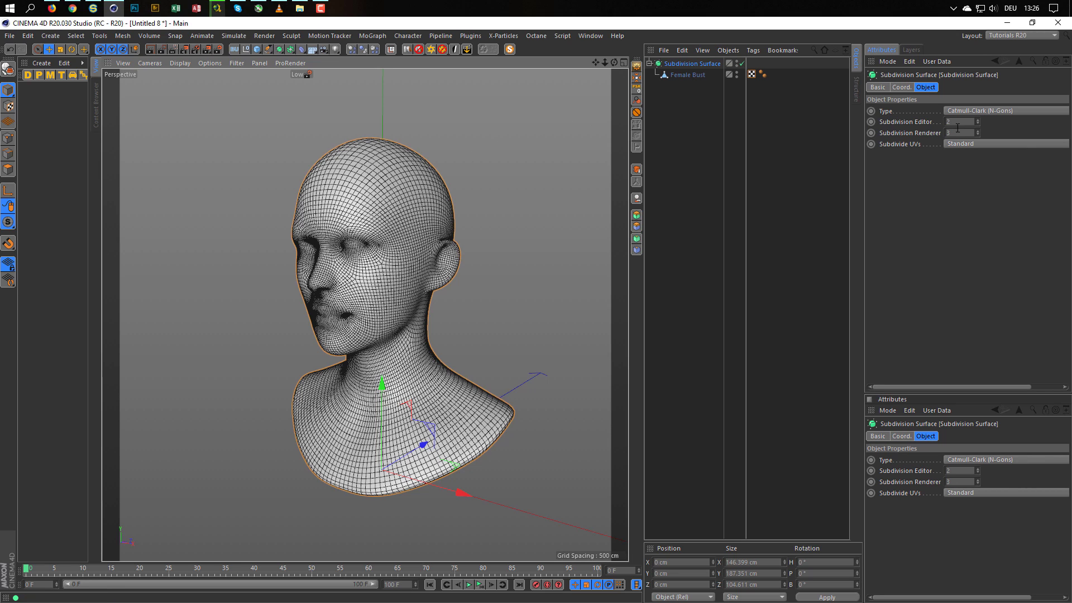
left_click(978, 120)
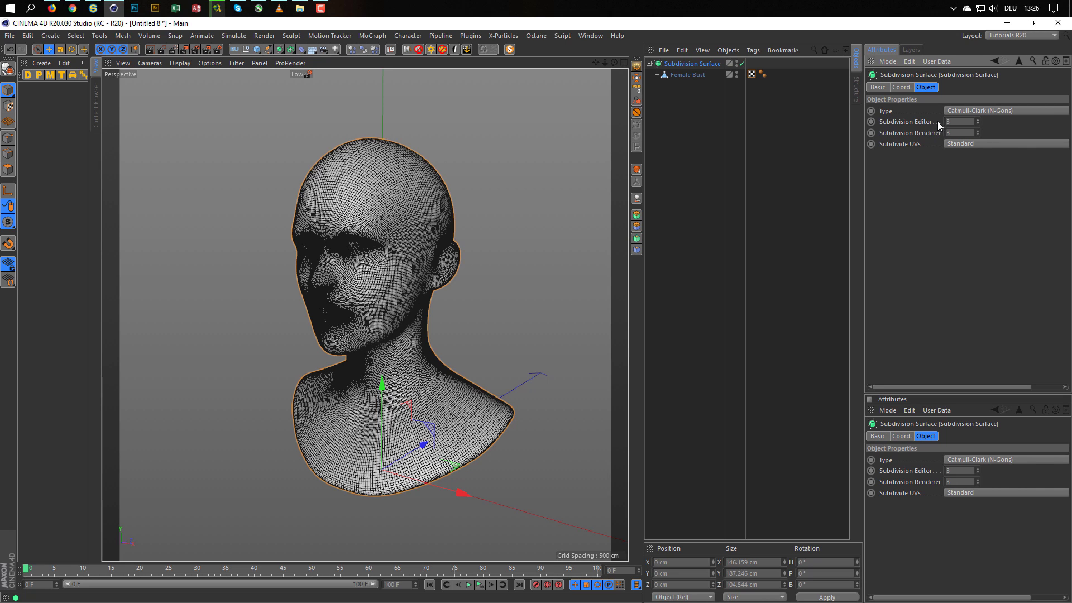
left_click(977, 124)
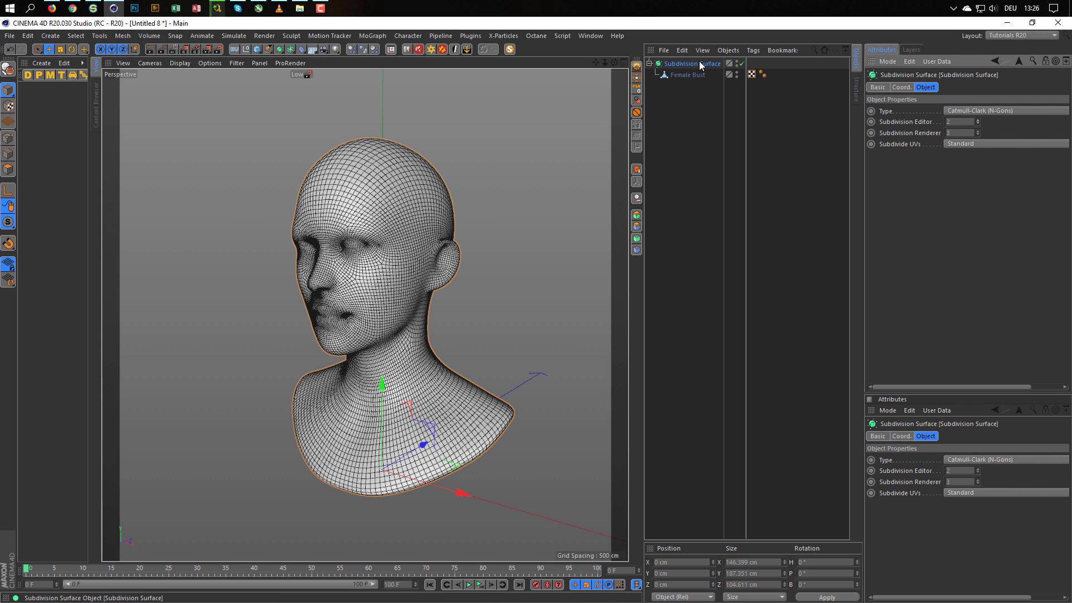
- Make the Subdivision Surface editable and rename the resulting mesh as Bust
key("c")
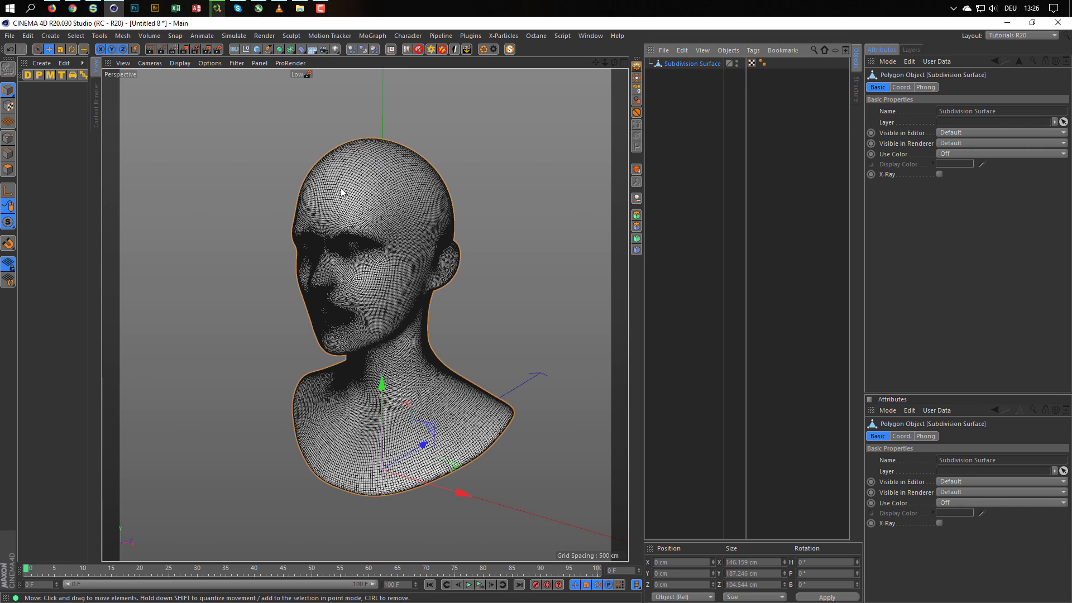
double_click(672, 64)
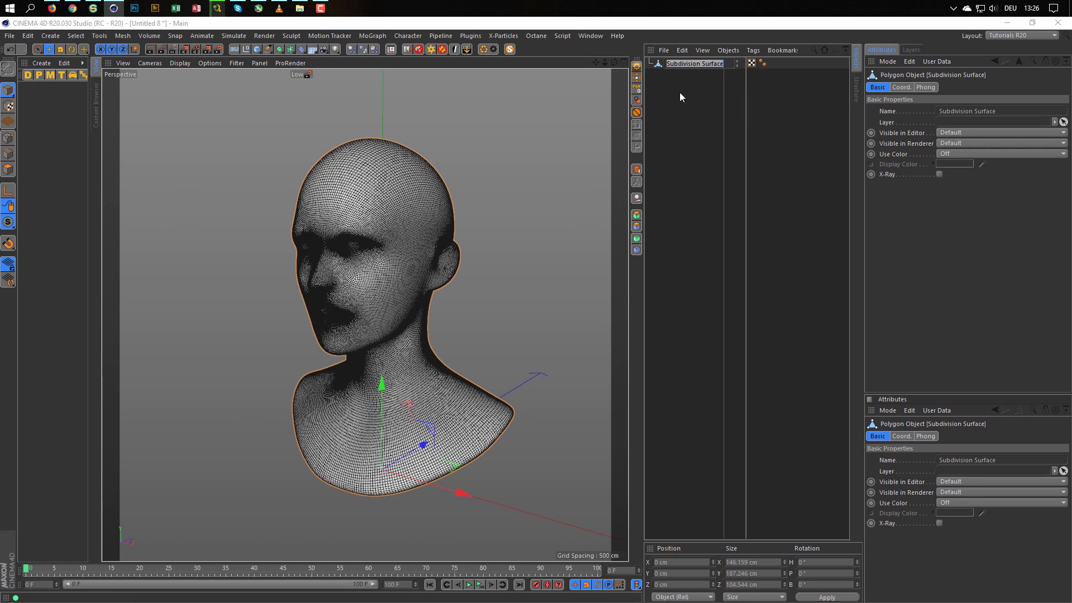
type("Bust")
key("Return")
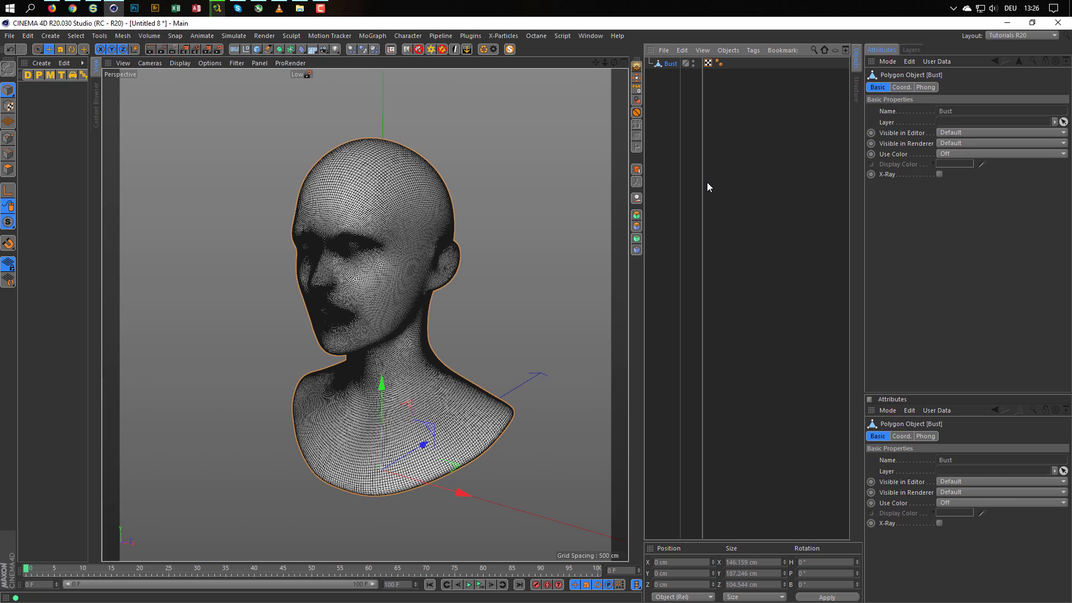
- Add a Display tag to the Bust and enable its own shading mode with Gouraud Shading
right_click(670, 67)
mouse_move(798, 71)
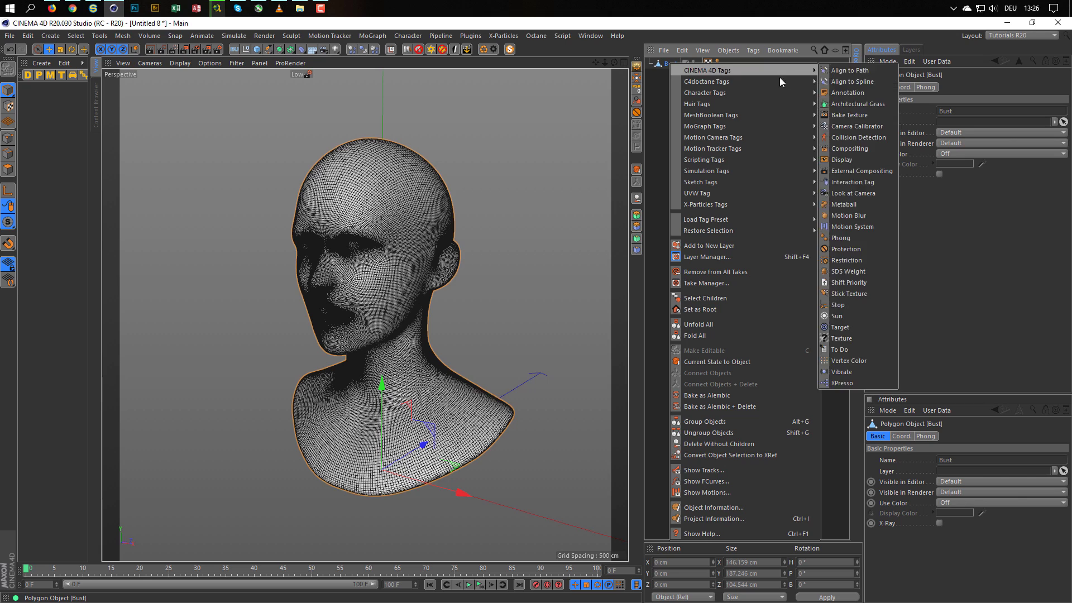
left_click(856, 159)
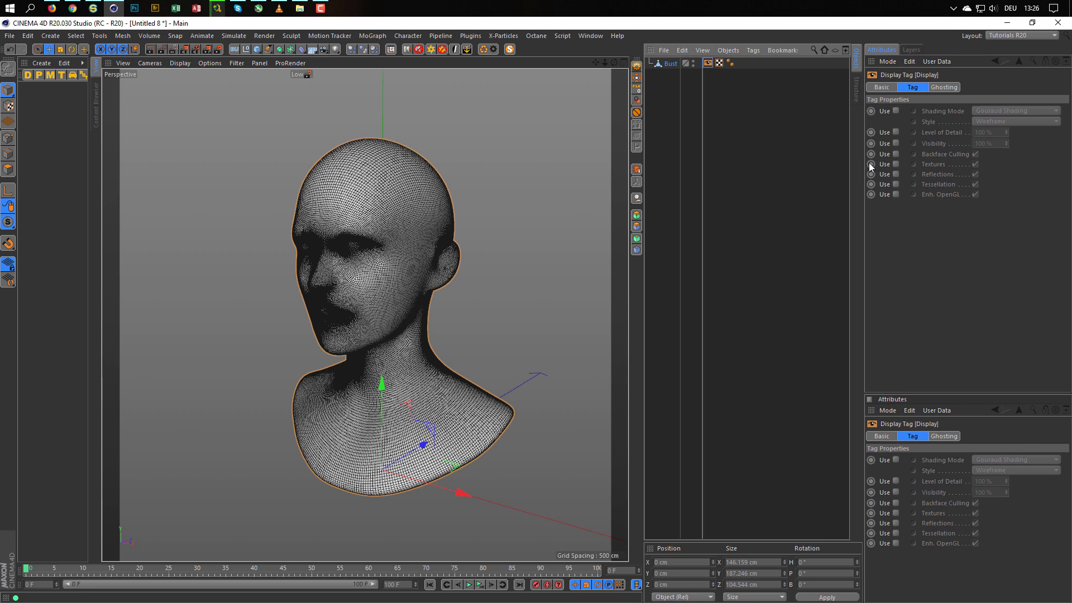
left_click(895, 109)
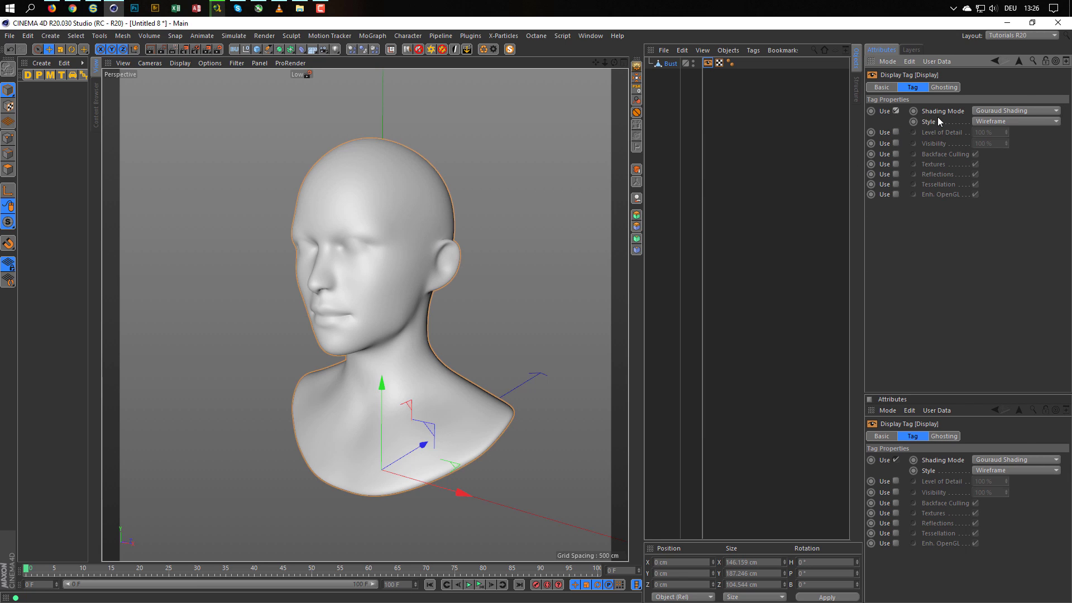
- Add a sphere primitive and set its radius to 10 cm
left_click_drag(374, 253, 336, 246, "alt")
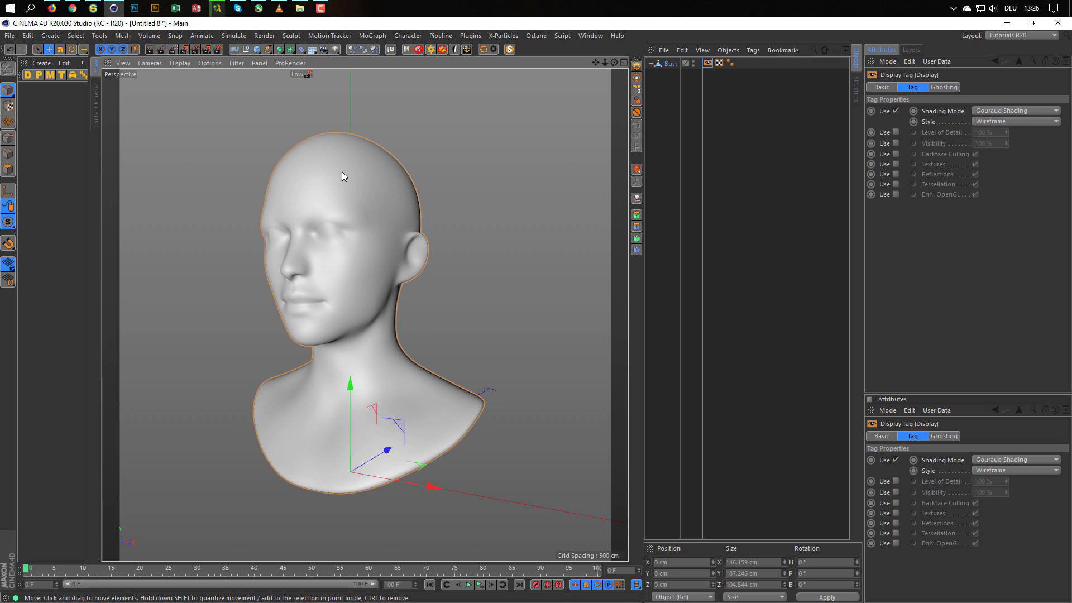
right_click_drag(342, 172, 350, 167, "alt")
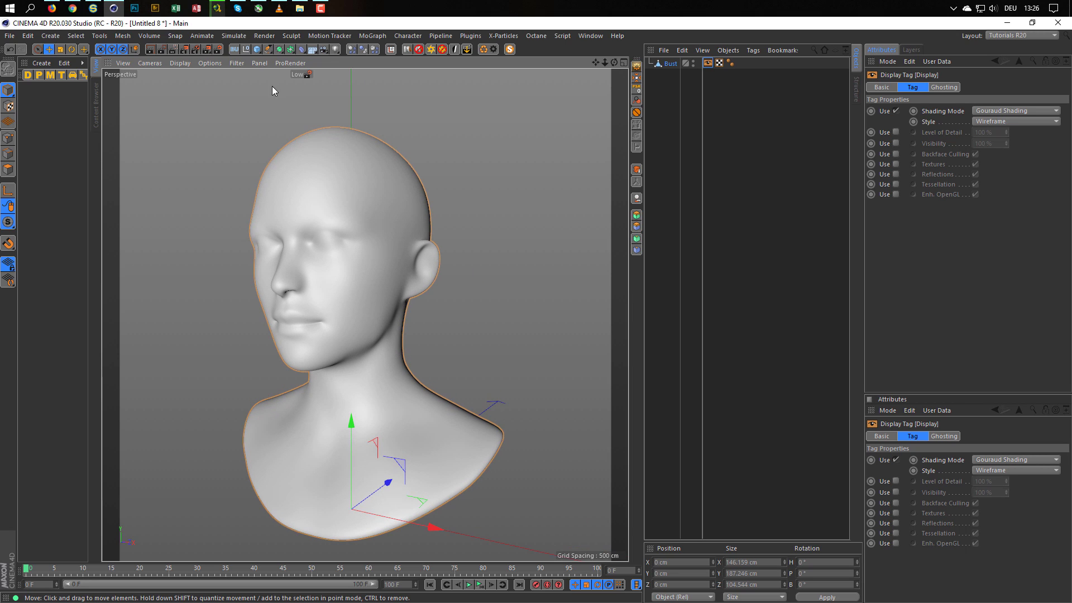
left_click_drag(257, 52, 483, 89)
left_click(933, 113)
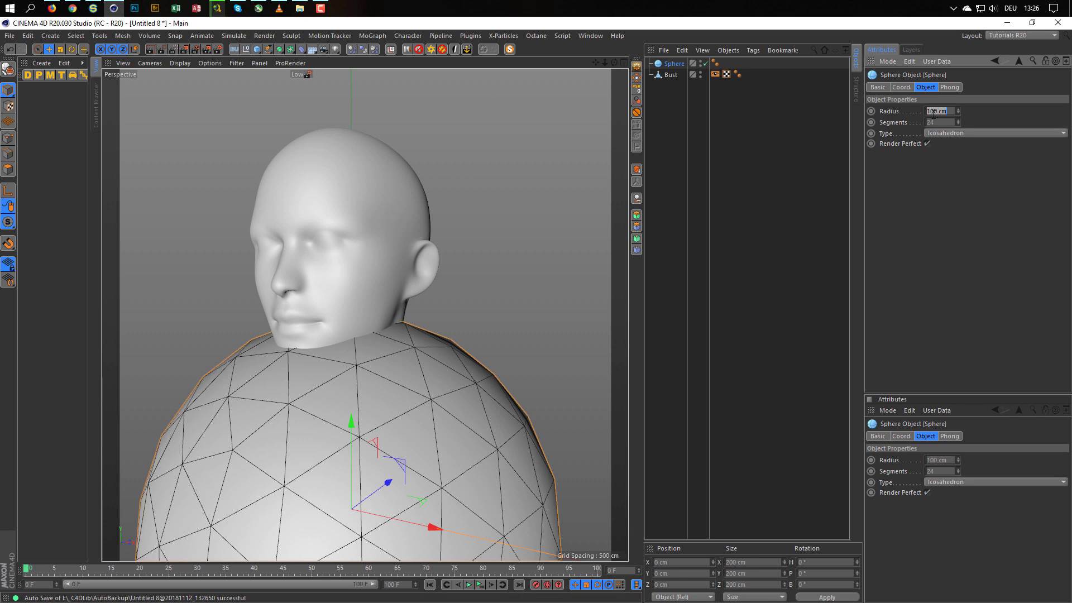
type("10")
key("Return")
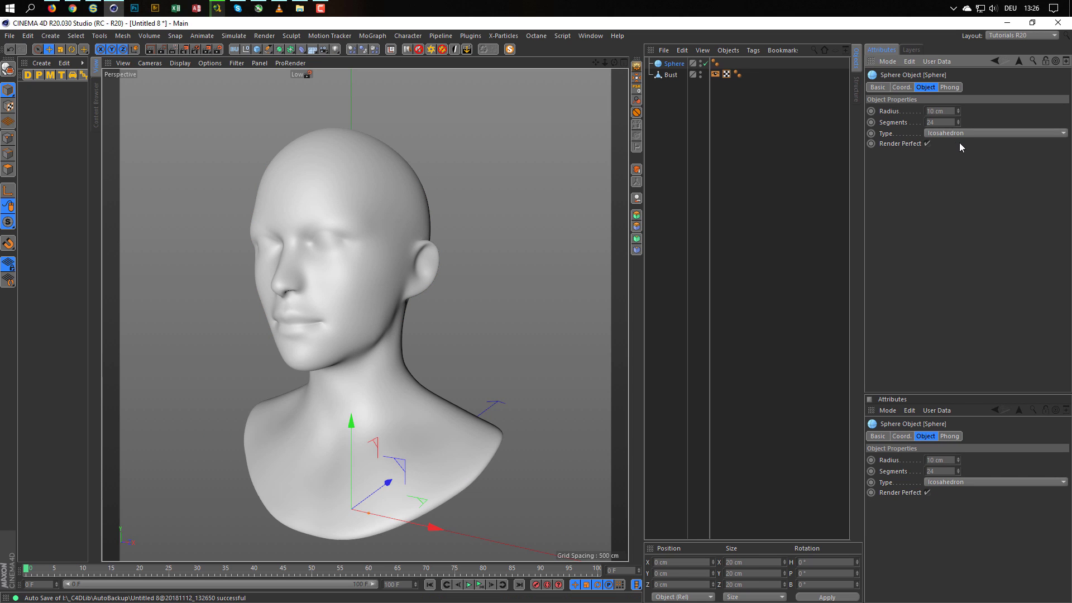
- Move the sphere above the bust's head to a height of about 220 cm and about 47 cm forward
scroll(342, 324, "down", 3)
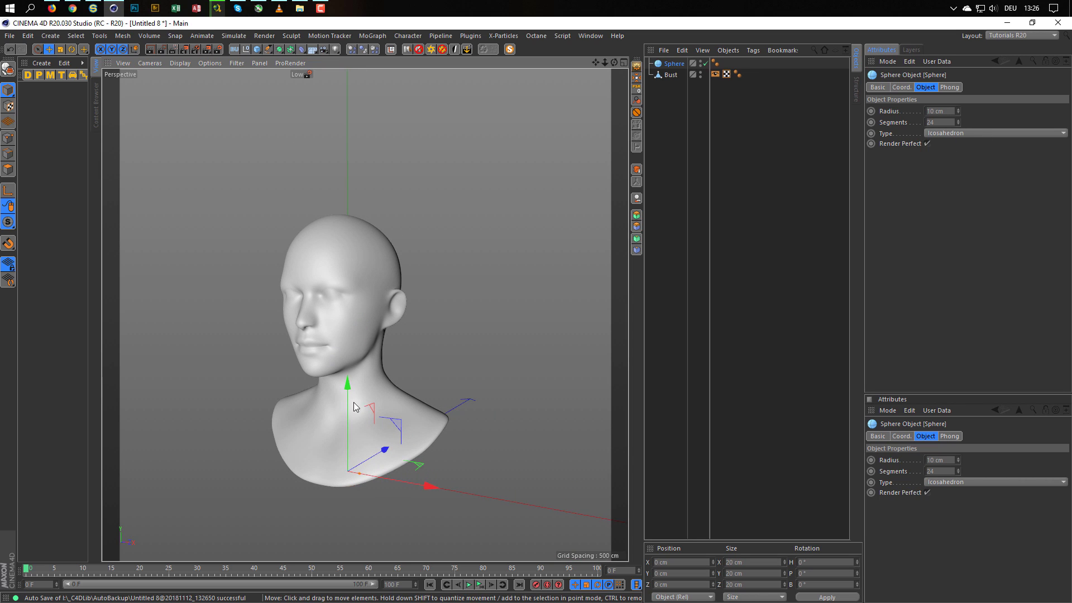
left_click_drag(348, 384, 317, 84)
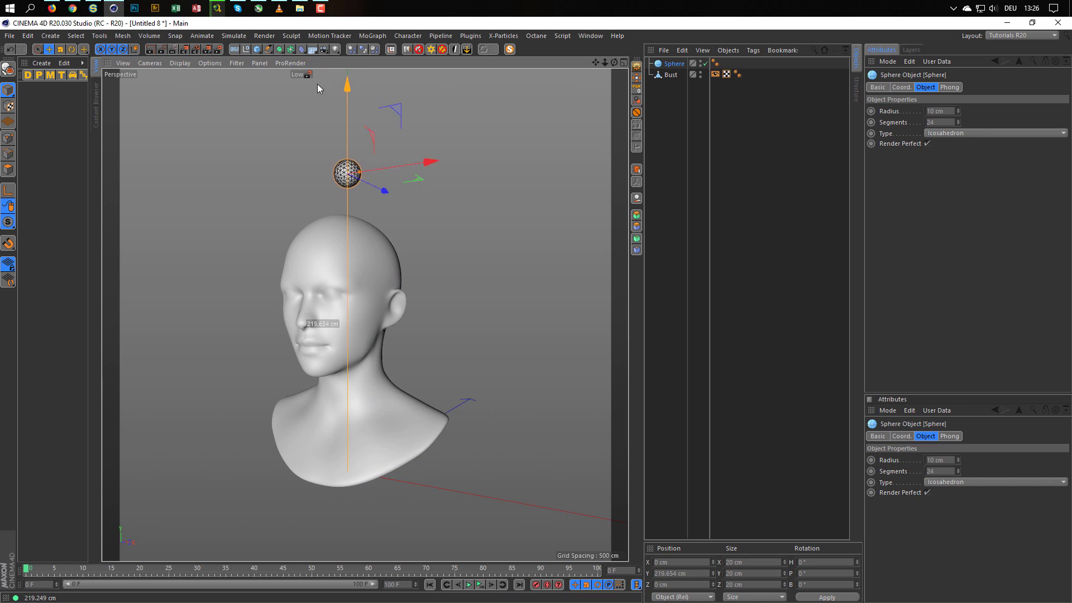
left_click_drag(379, 189, 340, 189)
- Move the sphere beside the head in the front view, to about X 82 cm and Y 151 cm
left_click_drag(336, 254, 309, 281, "alt")
middle_click(316, 274)
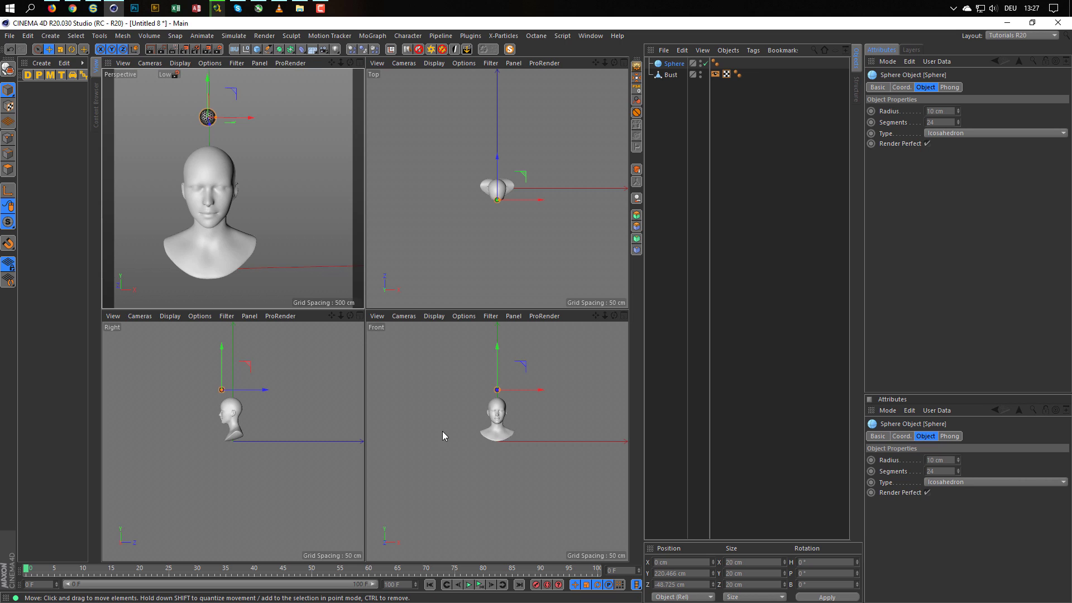
middle_click(442, 431)
scroll(360, 205, "up", 1)
scroll(396, 269, "up", 3)
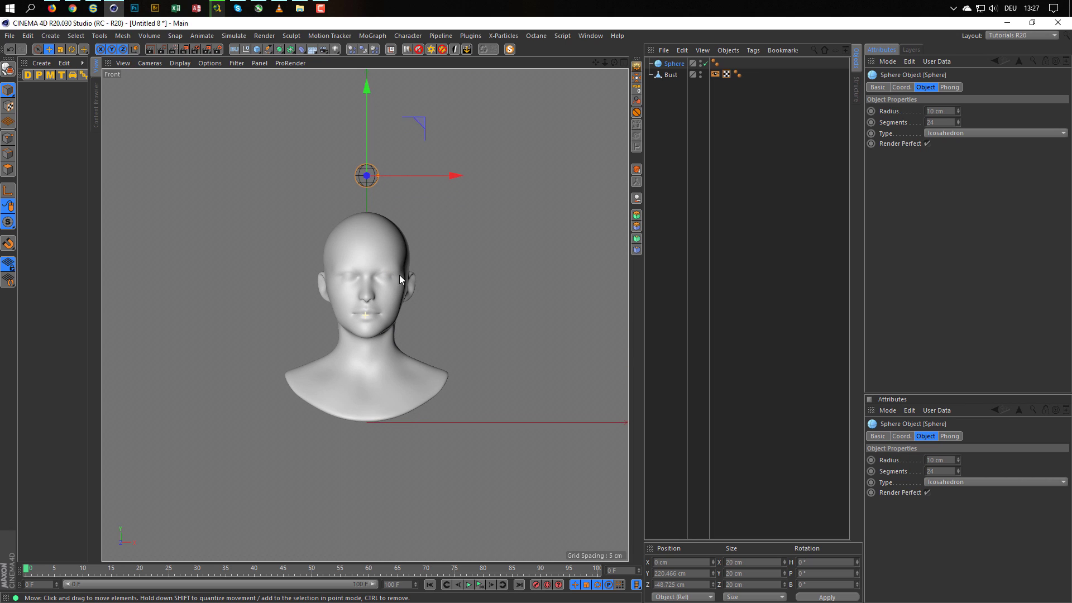
left_click_drag(426, 144, 505, 215)
- Shift the sphere slightly forward of the face in the right view, to about Z -52 cm
middle_click(505, 215)
middle_click(306, 318)
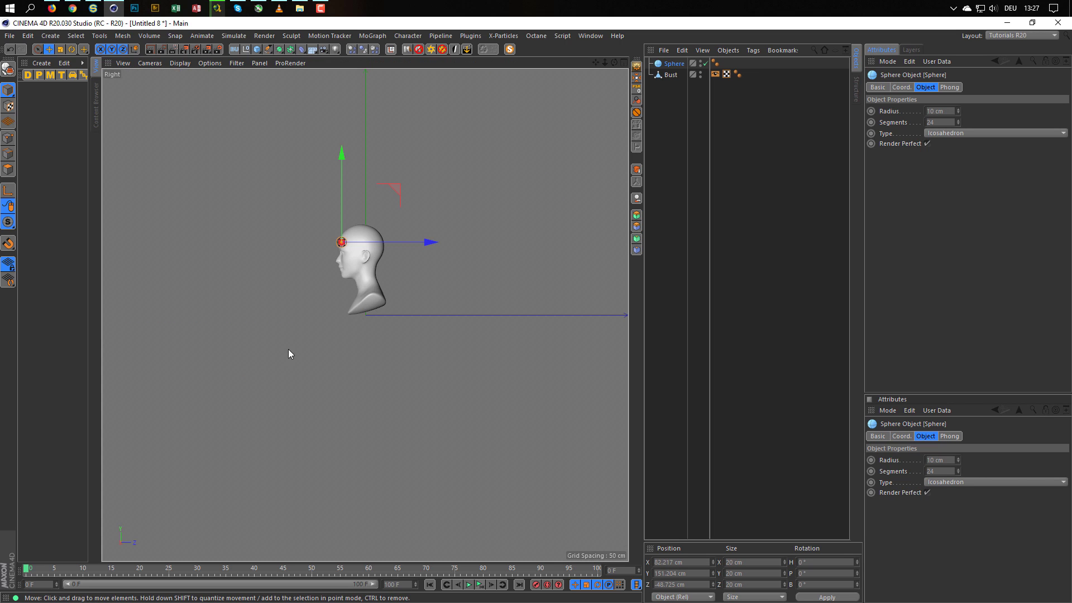
left_click(353, 248)
scroll(339, 250, "up", 4)
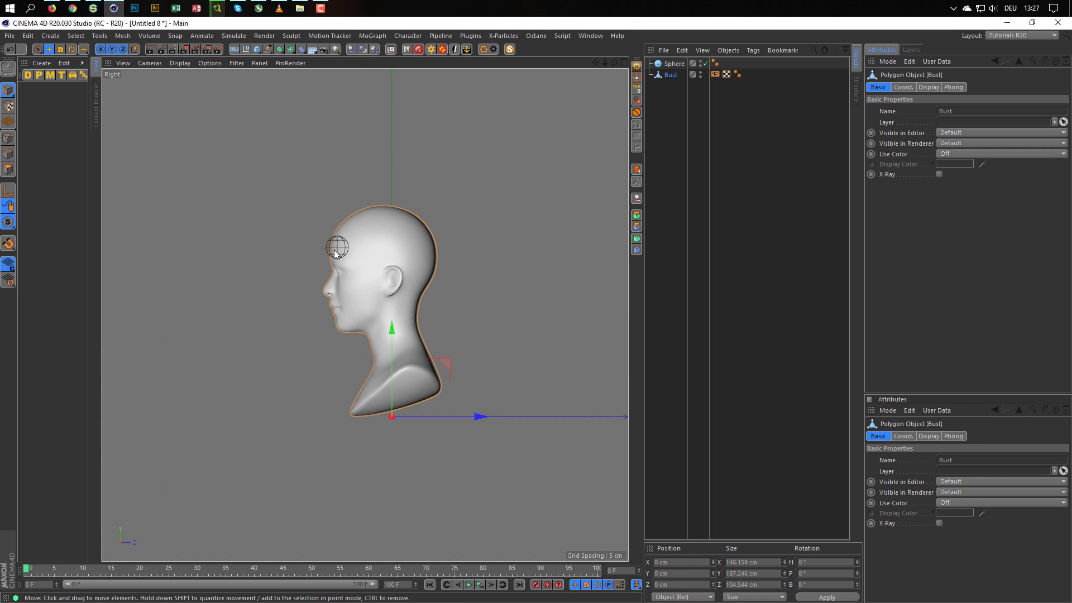
left_click(673, 64)
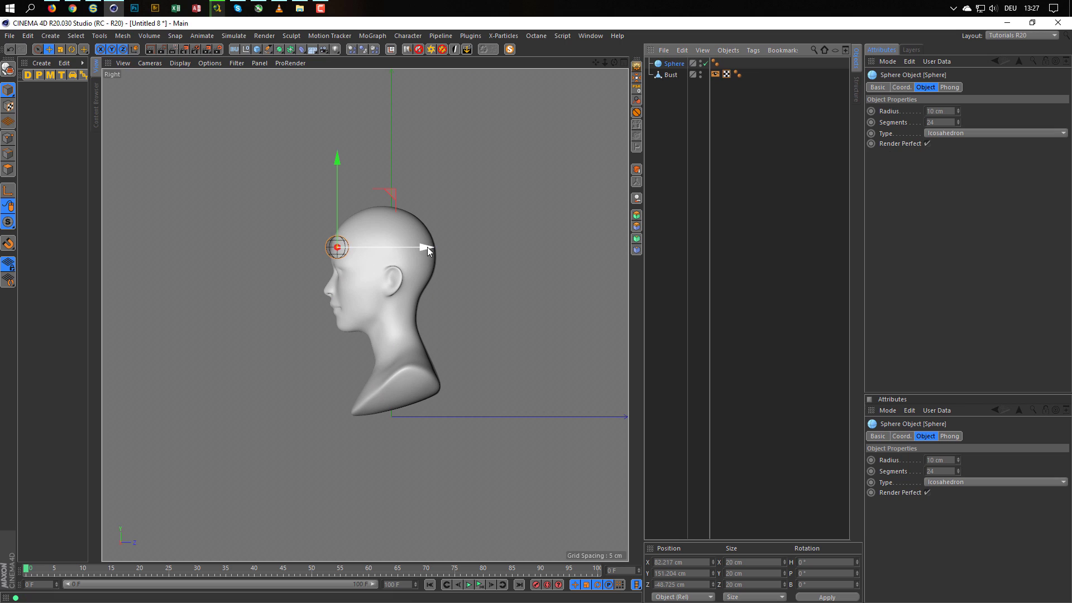
left_click_drag(427, 249, 423, 247)
middle_click(424, 290)
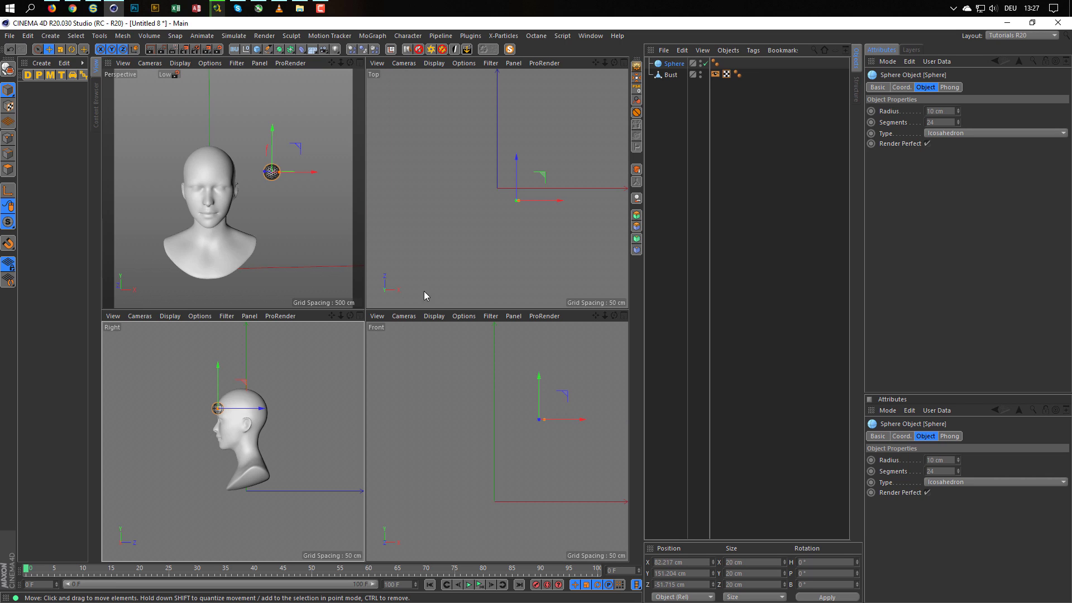
- Give the bust a Collider Body simulation tag
middle_click(257, 204)
left_click_drag(343, 313, 343, 319, "alt")
right_click_drag(344, 320, 356, 306, "alt")
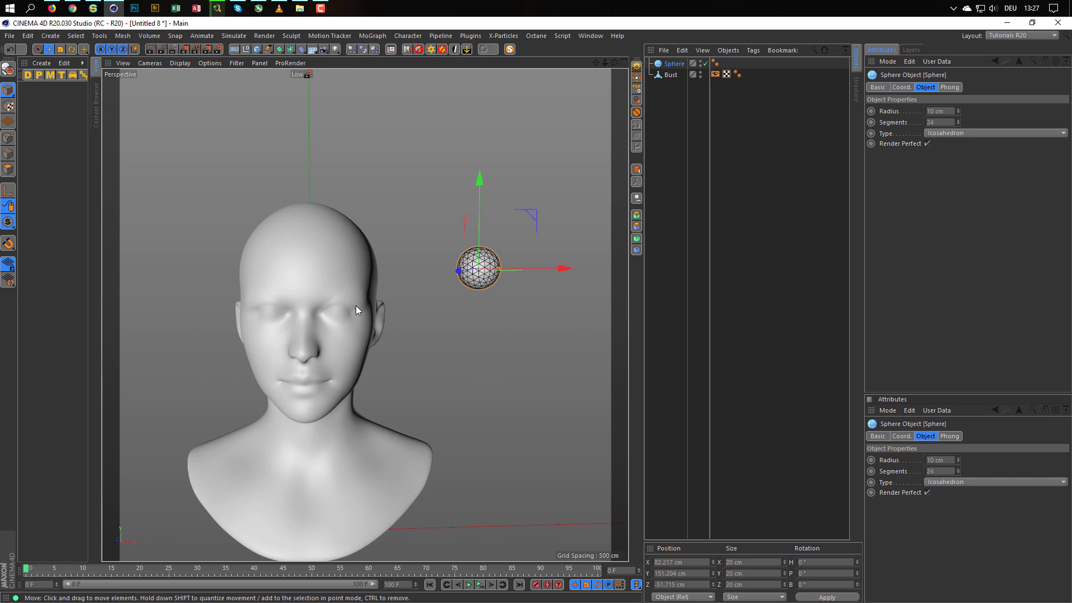
left_click_drag(356, 306, 390, 306, "alt")
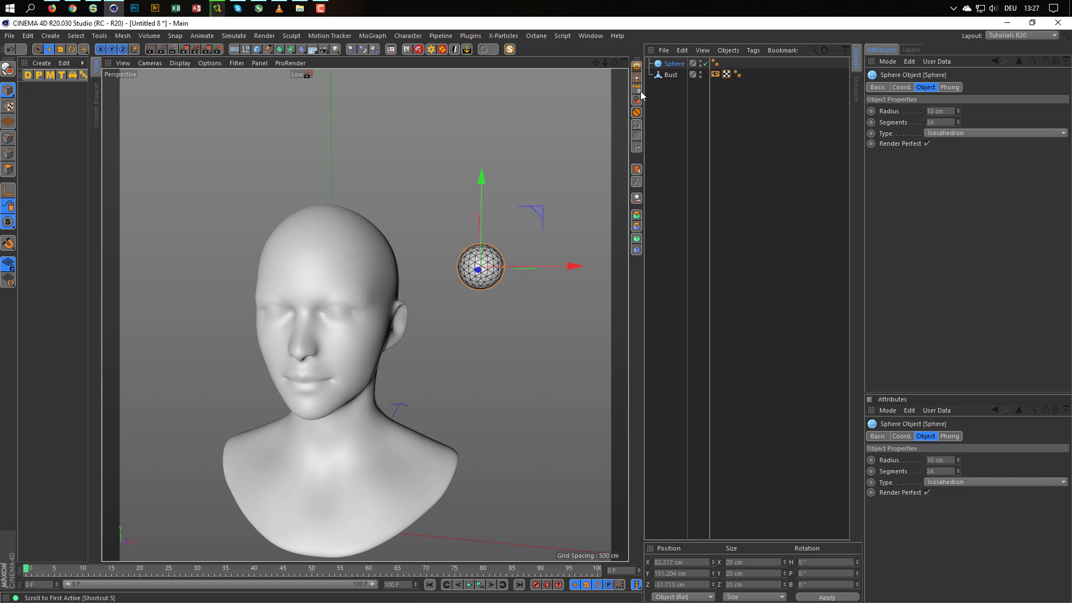
left_click(670, 75)
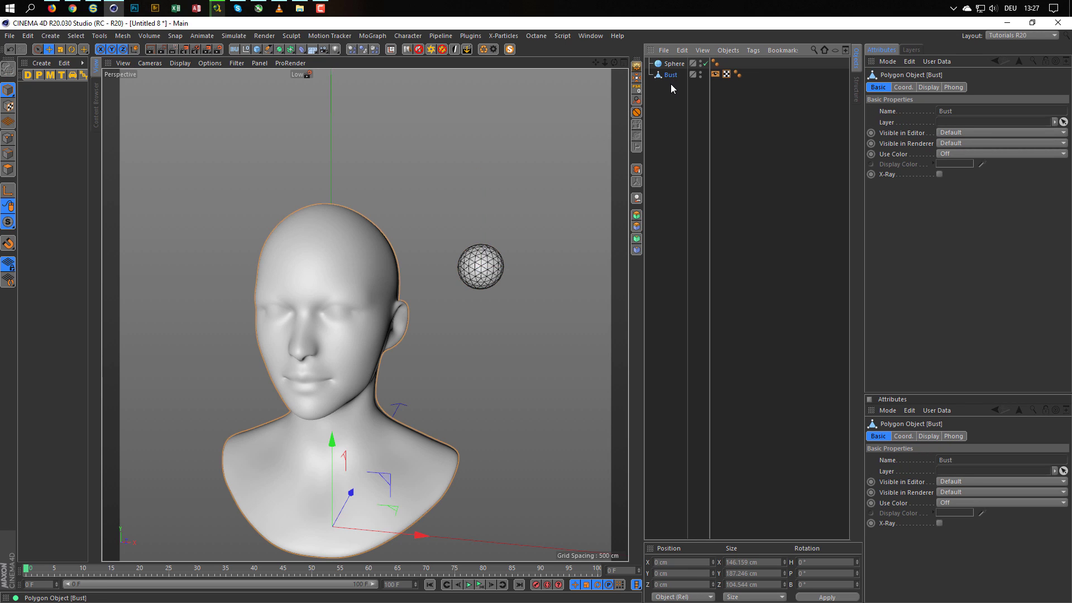
left_click(362, 50)
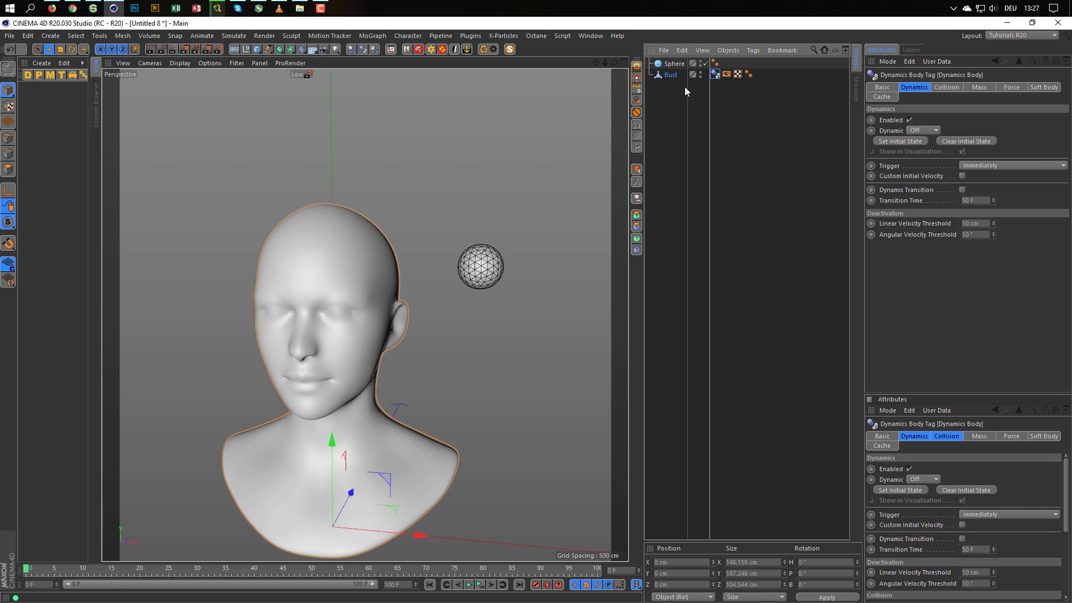
right_click(672, 77)
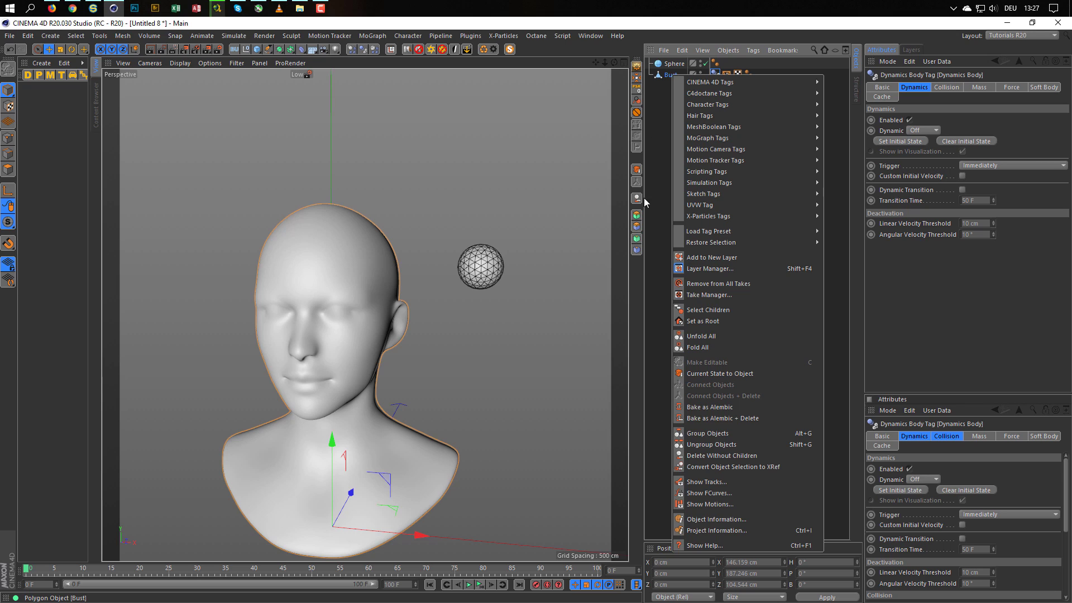
mouse_move(727, 183)
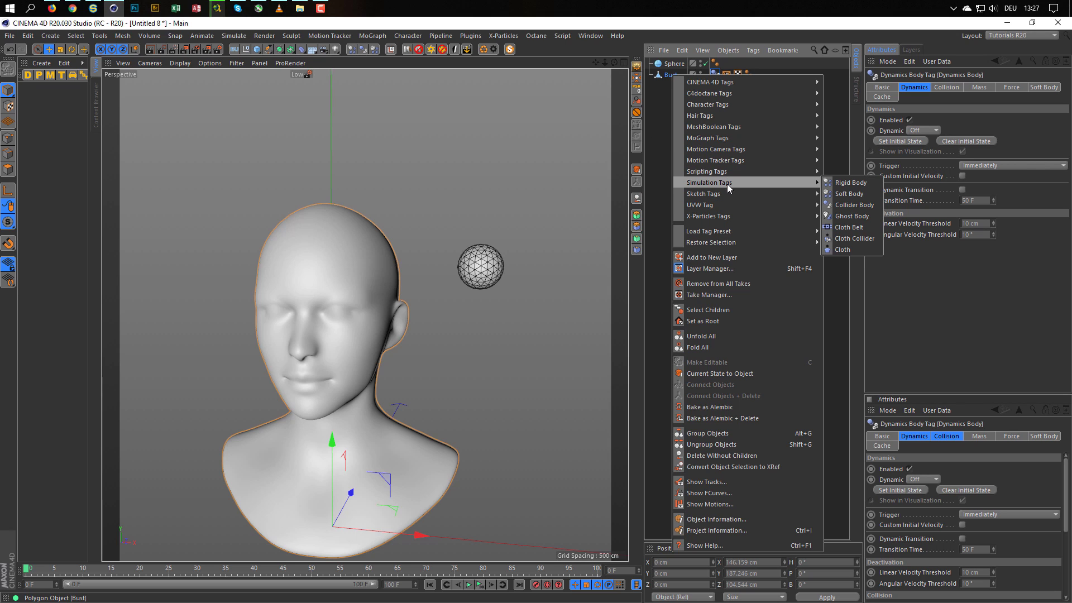
left_click(854, 205)
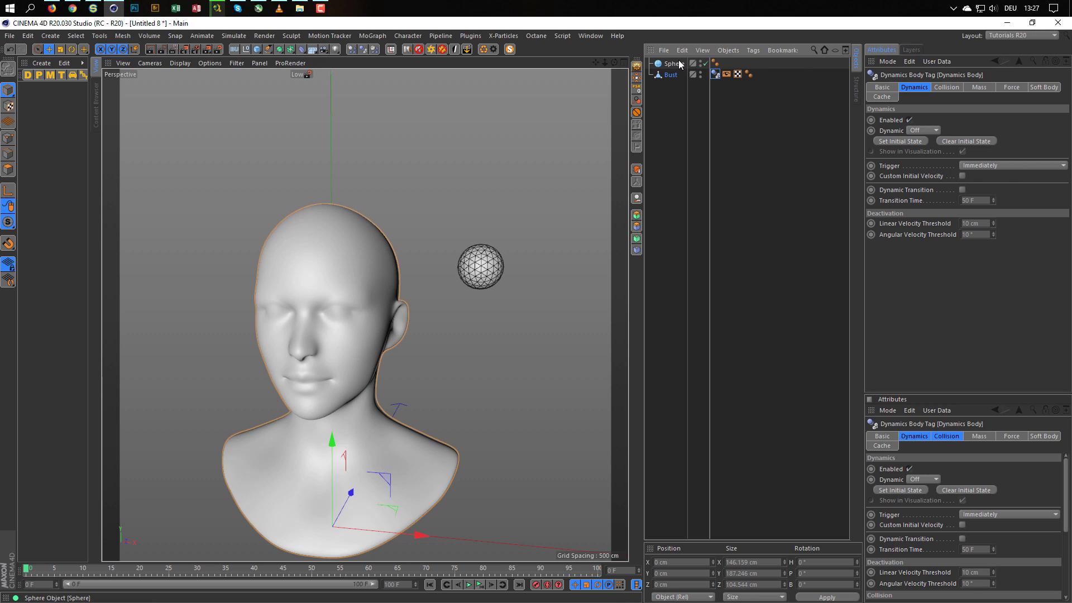
- Make the sphere, reordered below the bust in the object hierarchy, a soft body and test-play the simulation from the start
left_click_drag(680, 64, 675, 112)
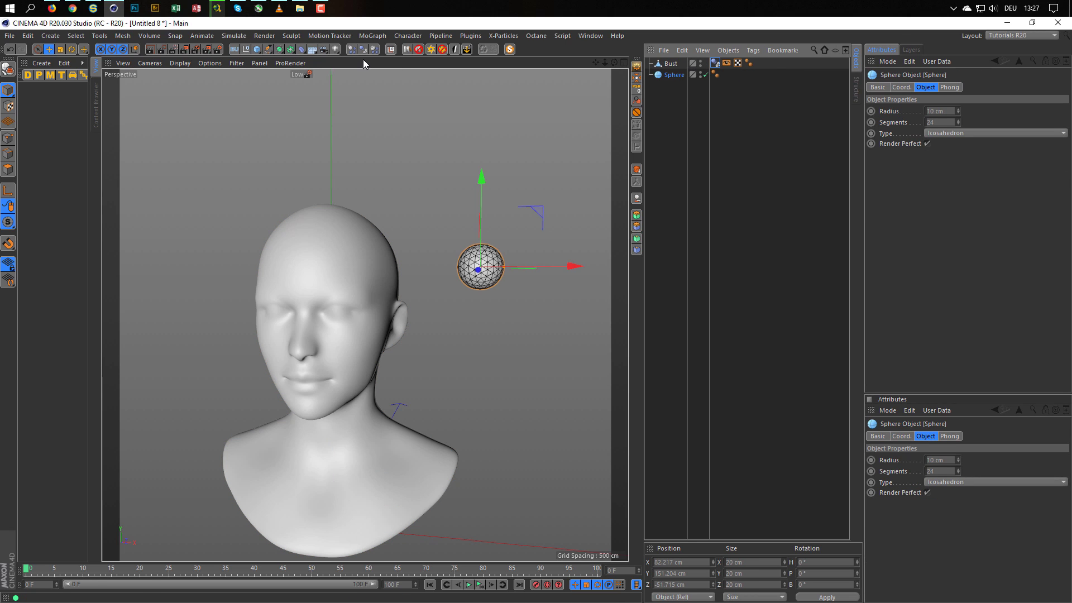
left_click(374, 50)
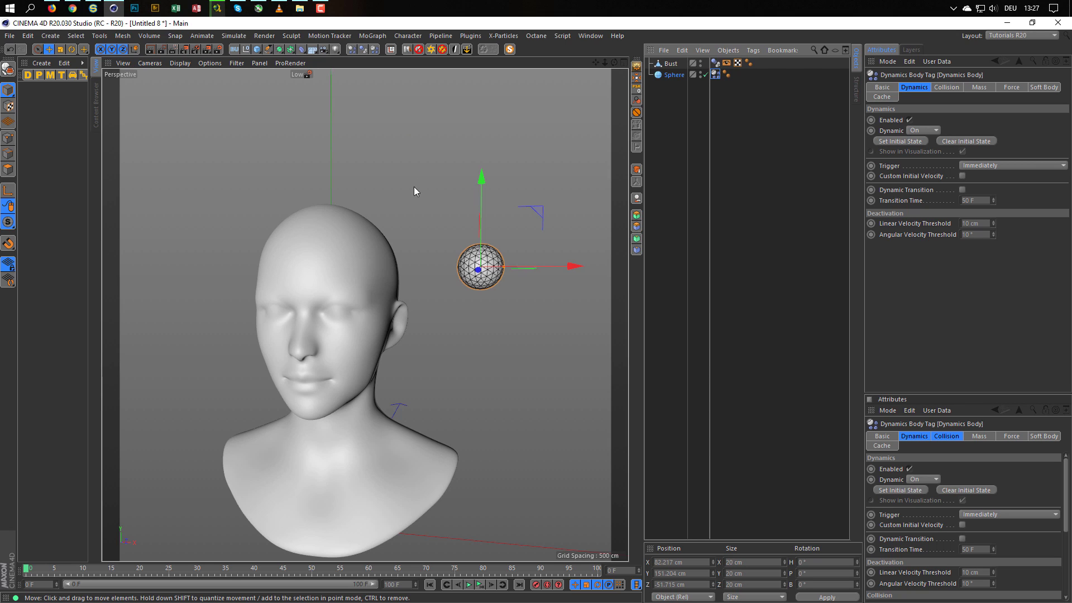
left_click(469, 584)
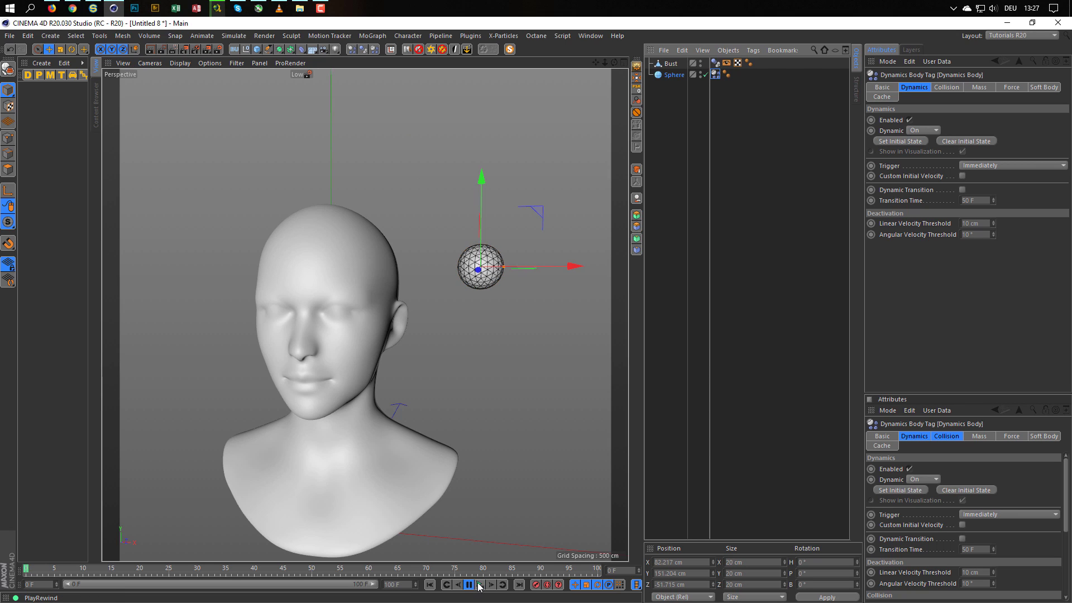
left_click(469, 585)
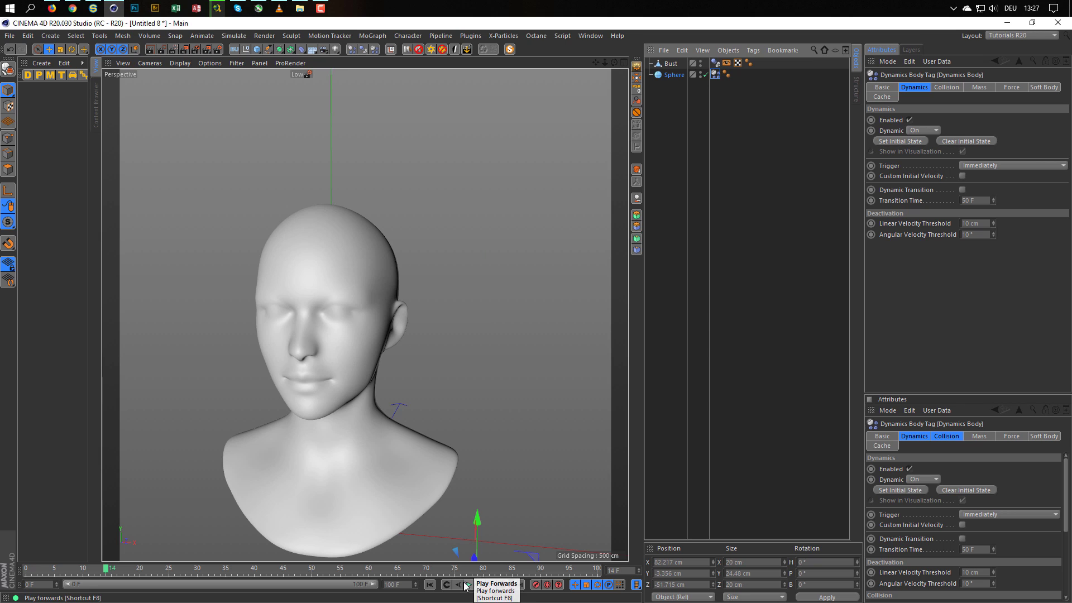
left_click(430, 585)
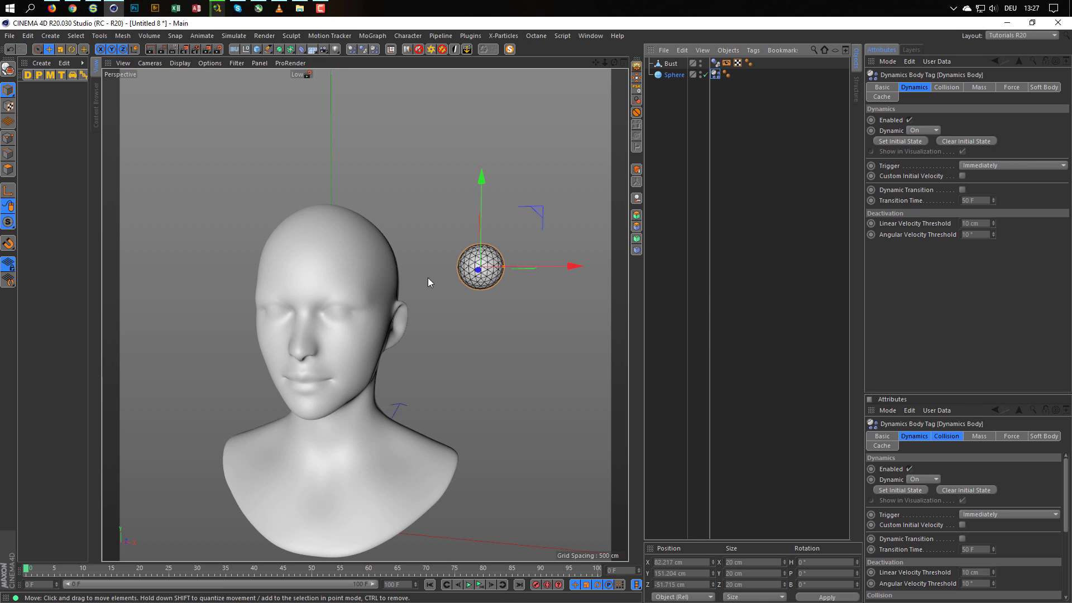
- Give the sphere's dynamics a custom initial linear velocity of -500 cm along X and test-play the throw
left_click_drag(481, 326, 281, 285, "alt")
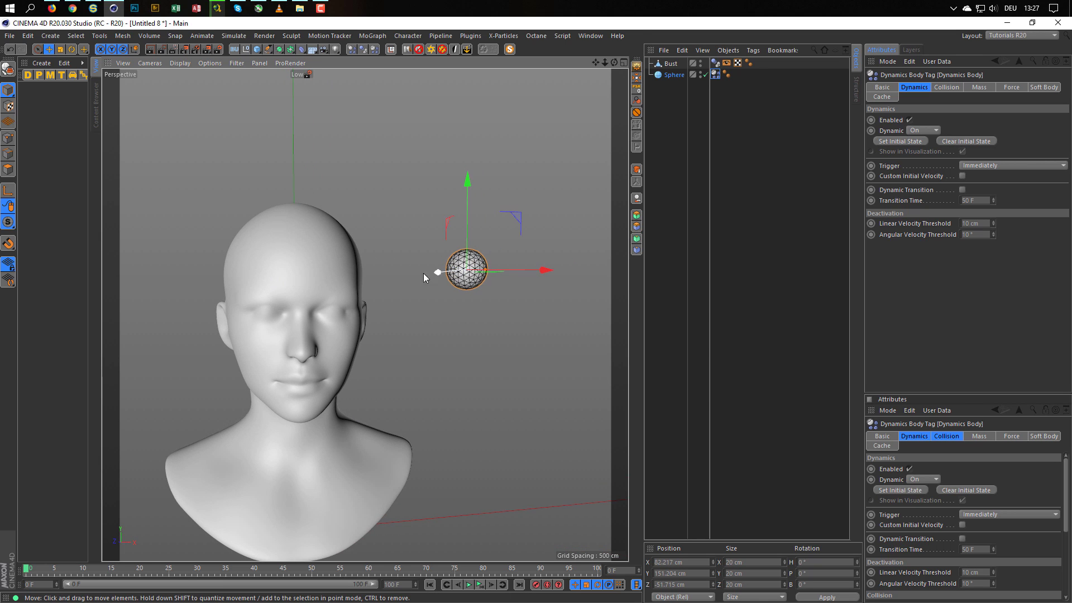
left_click_drag(350, 326, 395, 326, "alt")
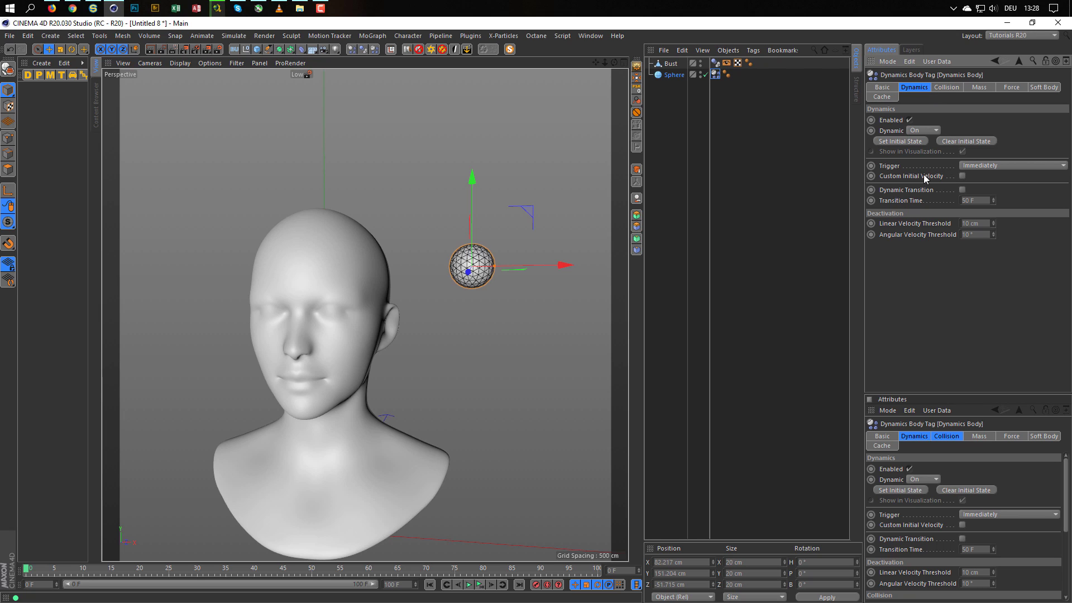
left_click(961, 176)
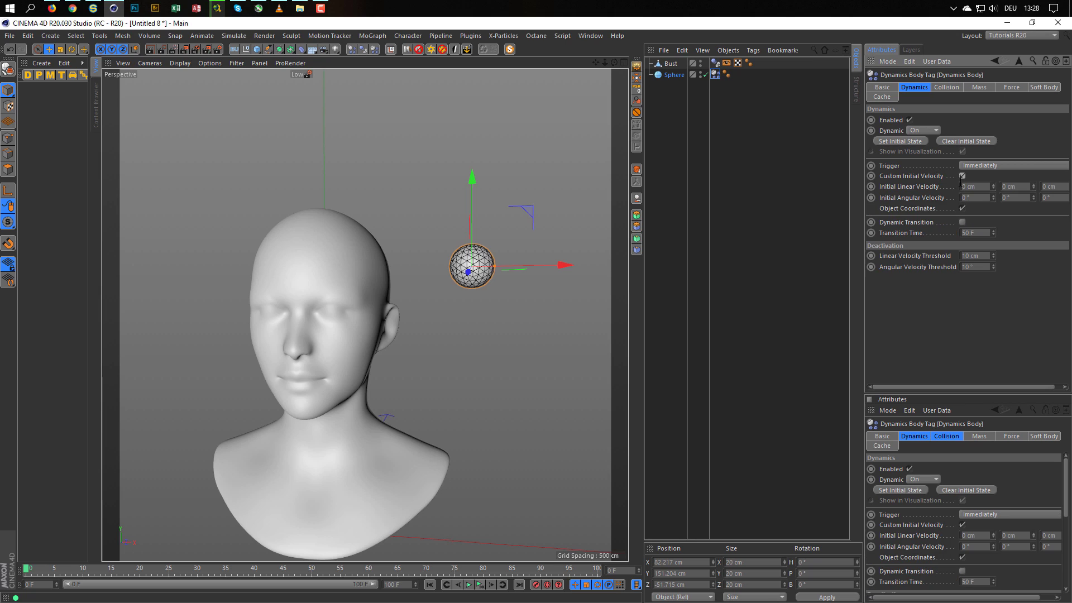
left_click_drag(421, 271, 328, 263, "alt")
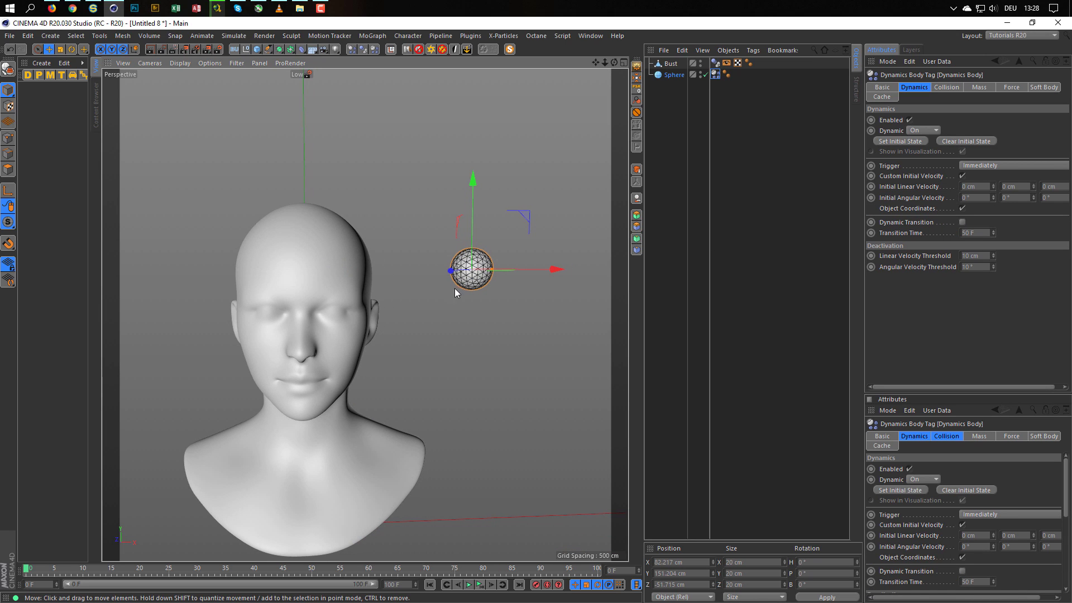
left_click(969, 187)
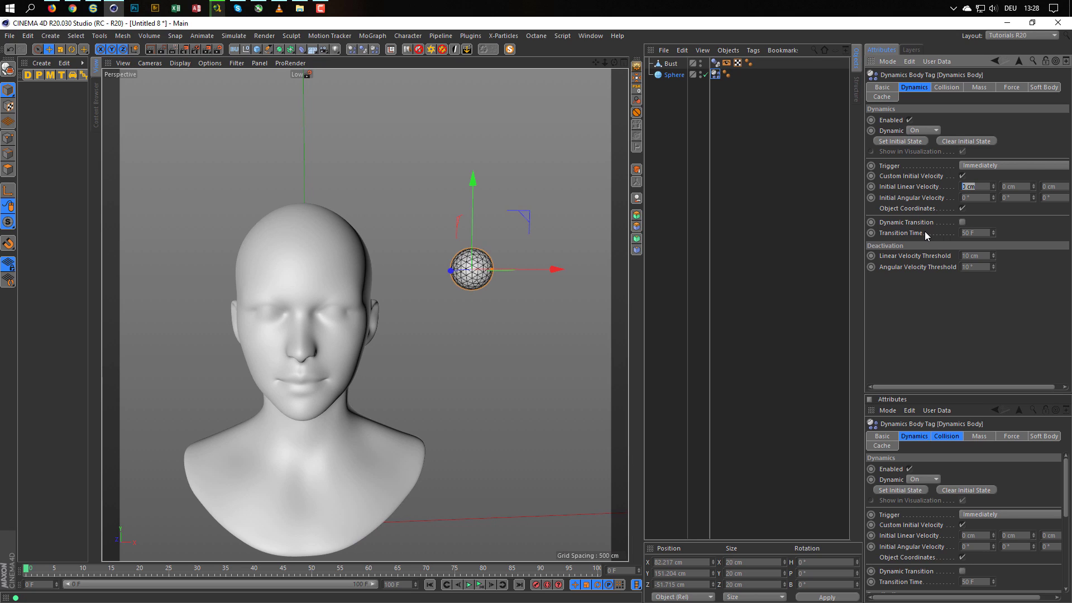
type("-500")
key("Return")
left_click(480, 585)
left_click(430, 585)
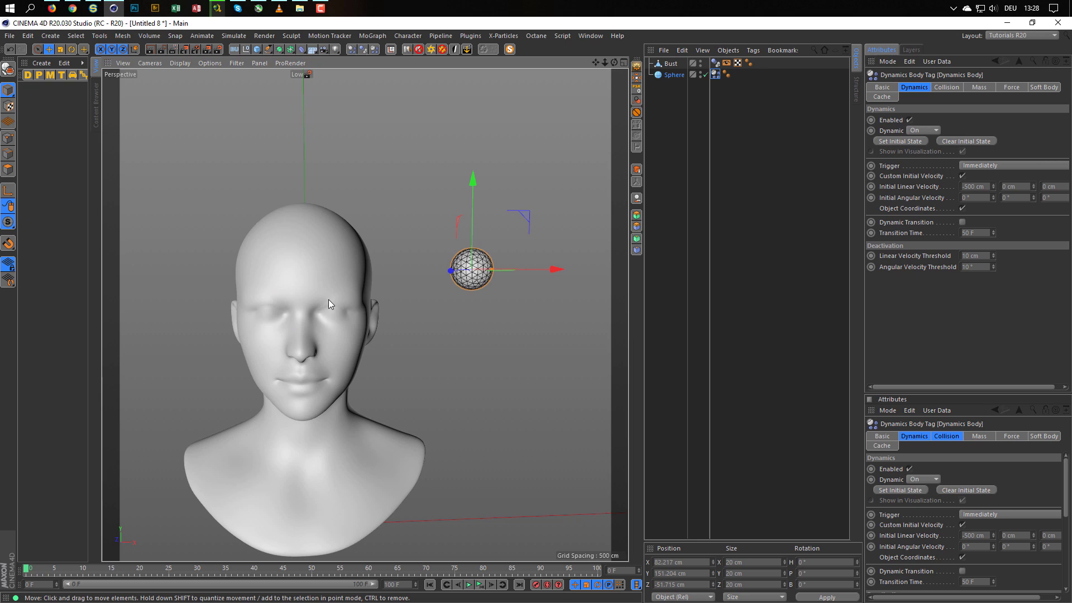
- Set the collision bounce to 5% and friction to 95% for both the bust's and the sphere's dynamics tags
middle_click_drag(328, 299, 353, 289, "alt")
left_click_drag(353, 289, 380, 300, "alt")
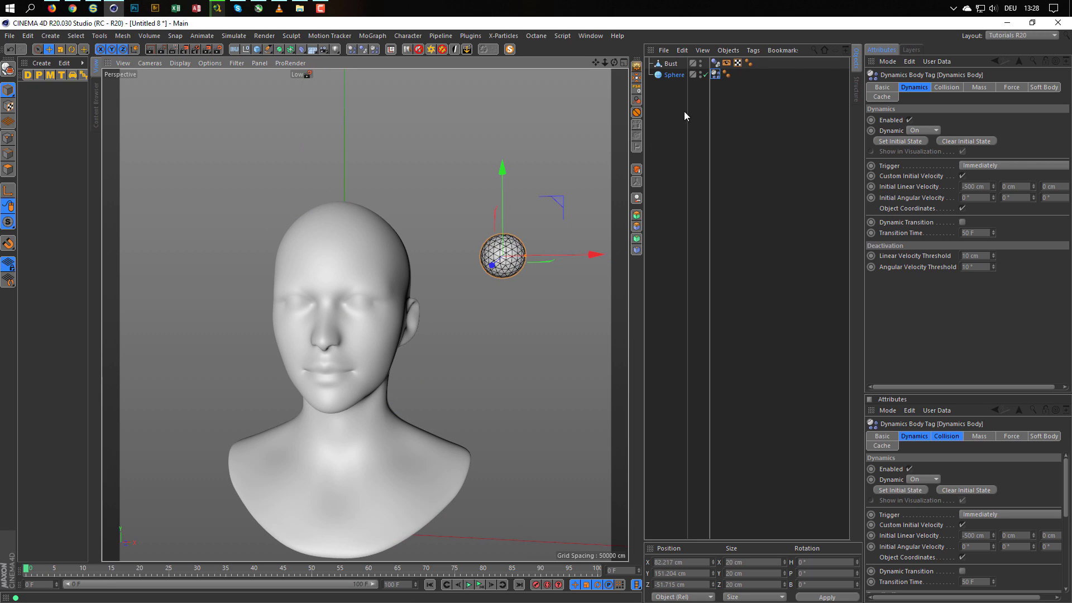
left_click(716, 64, "ctrl")
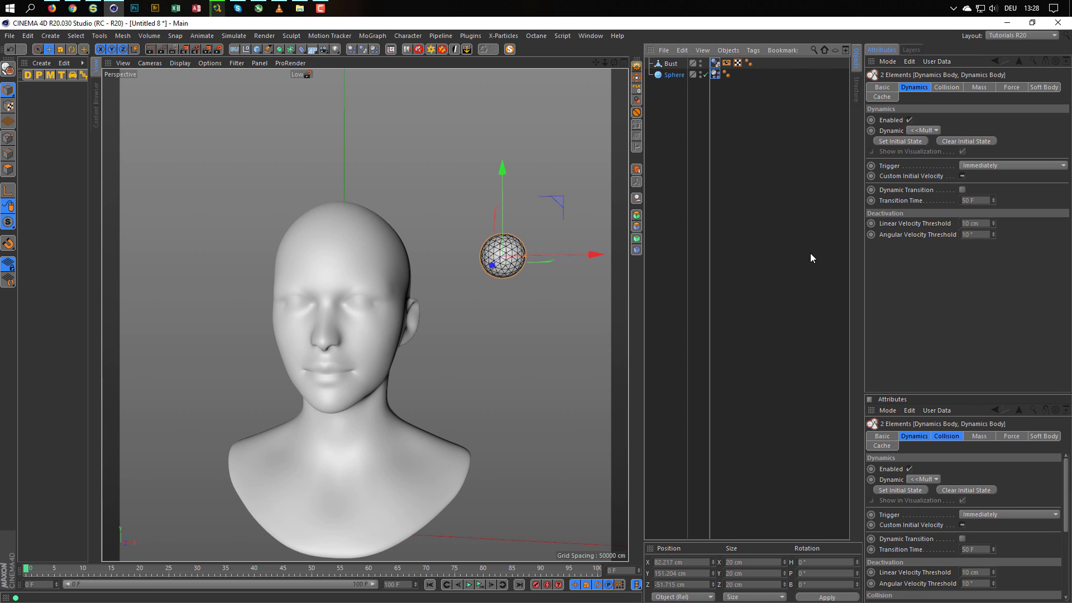
left_click(948, 88)
double_click(962, 213)
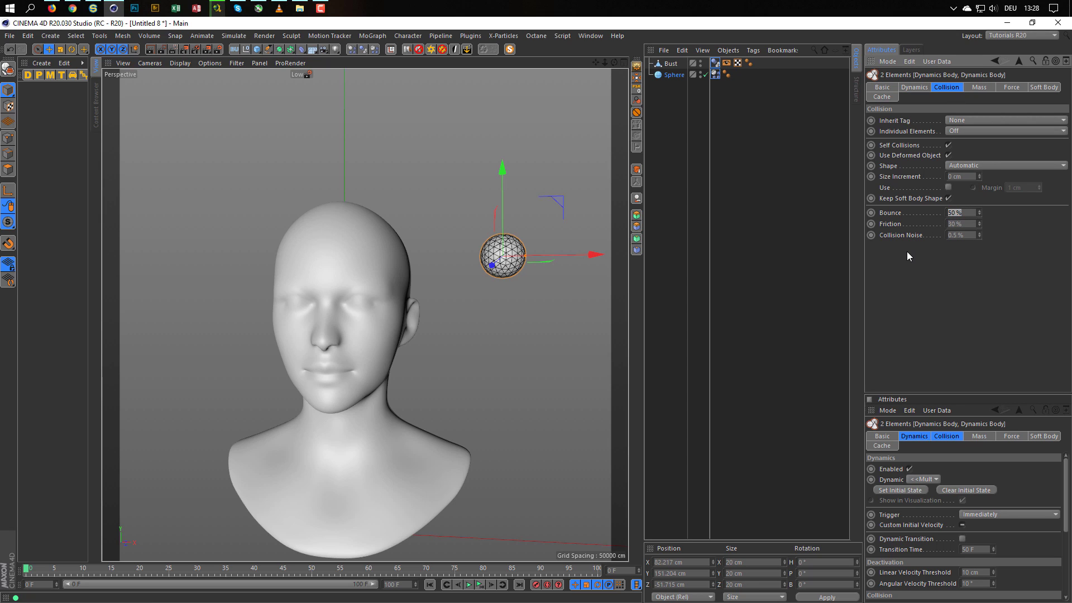
type("5")
key("Tab")
type("95")
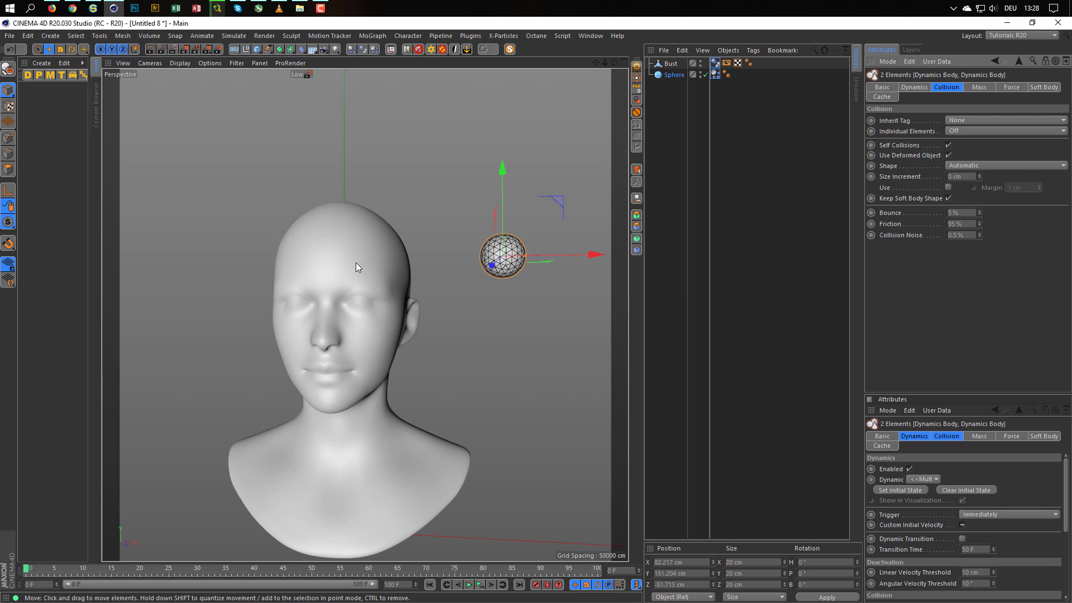
- Add a disc as a floor beneath the bust and enlarge its outer radius to about 604 cm
middle_click_drag(355, 265, 360, 217, "alt")
left_click_drag(360, 216, 357, 215, "alt")
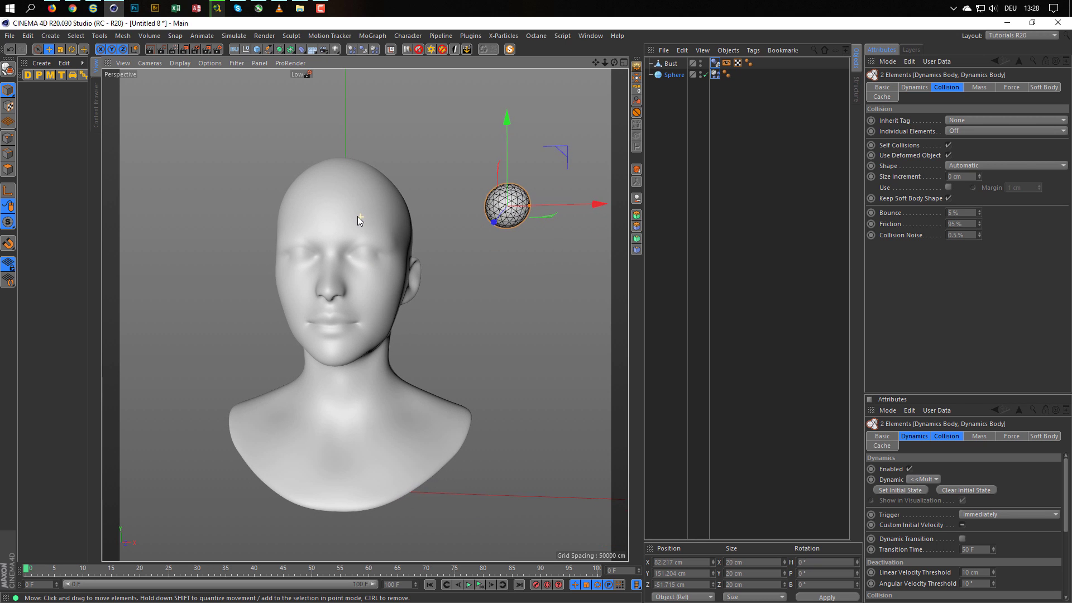
left_click(257, 49)
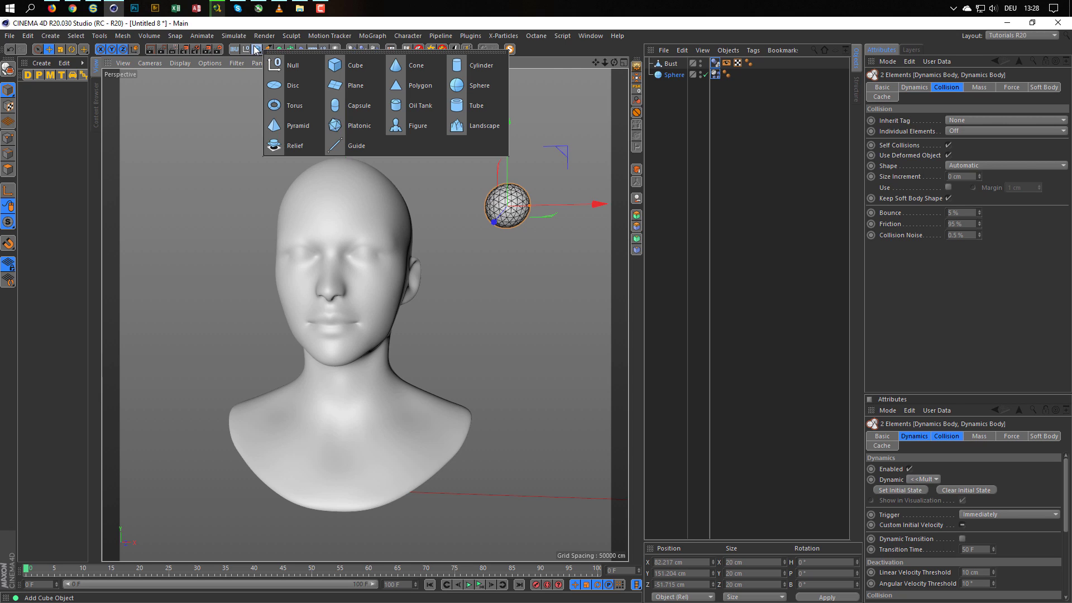
left_click(305, 86)
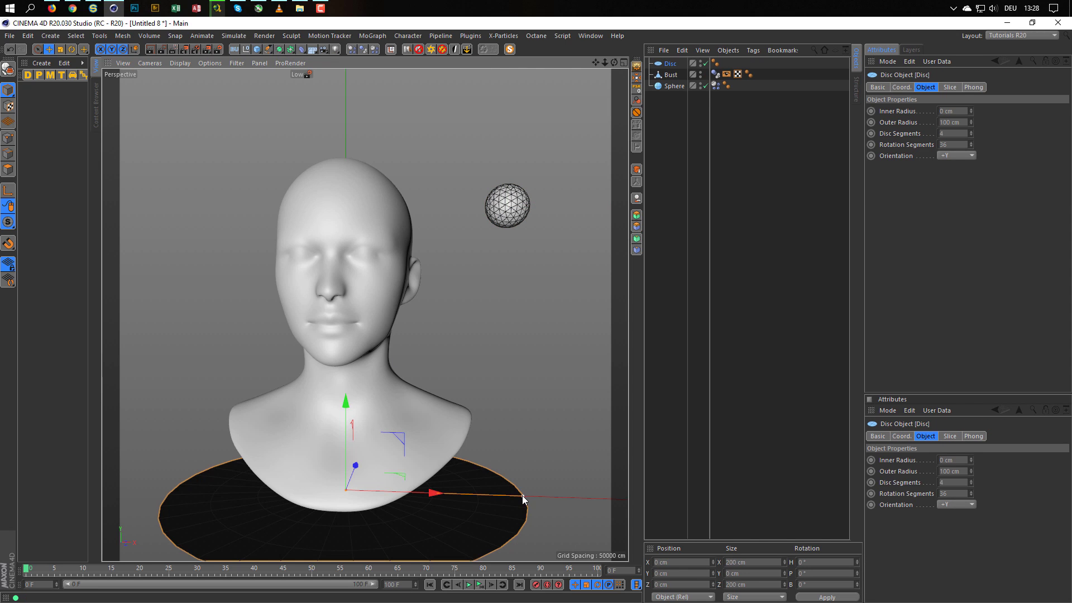
left_click_drag(522, 496, 598, 467)
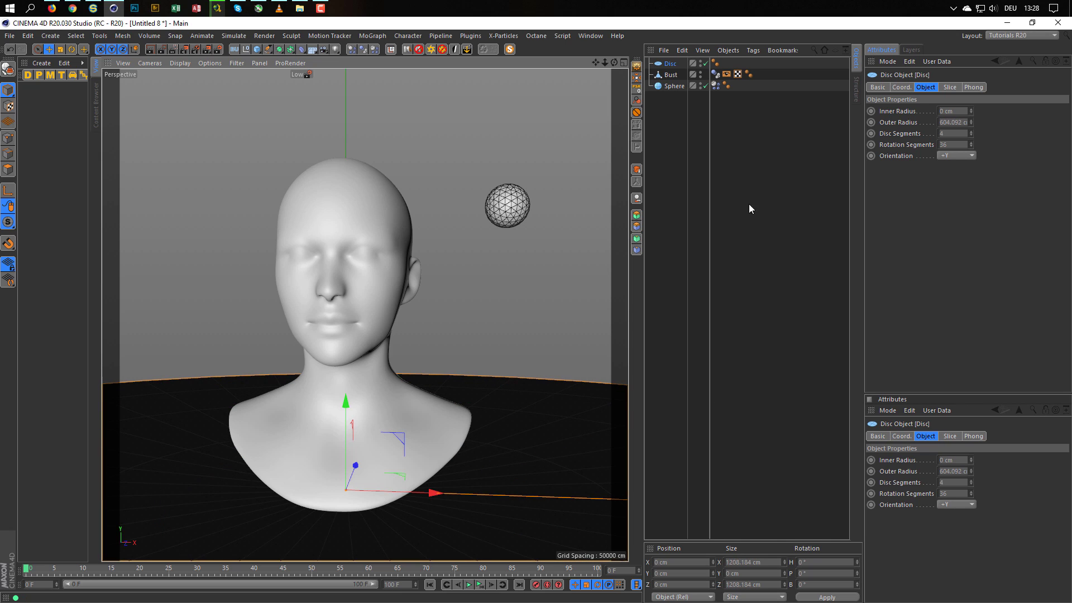
- Copy the bust's collider tag onto the floor disc and play the simulation to check the collisions
left_click(716, 74)
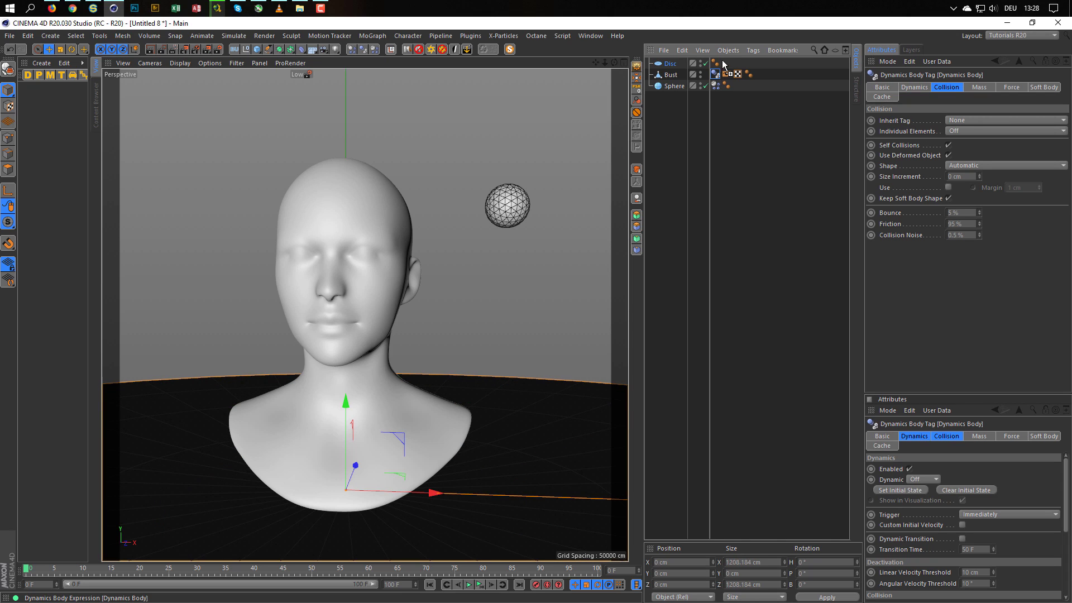
left_click_drag(724, 65, 726, 63, "ctrl")
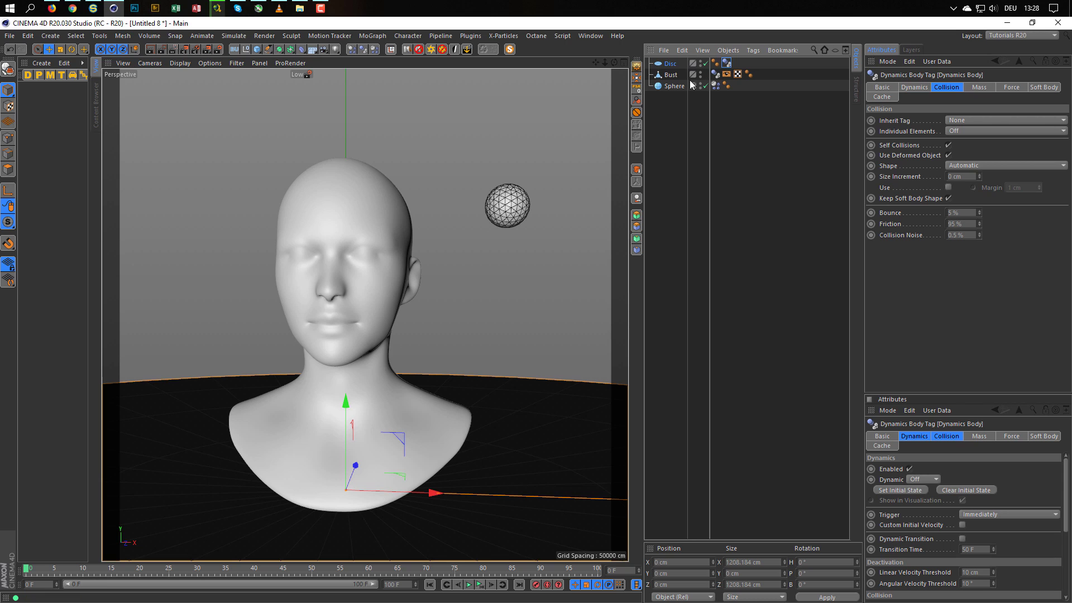
left_click_drag(356, 376, 421, 367, "alt")
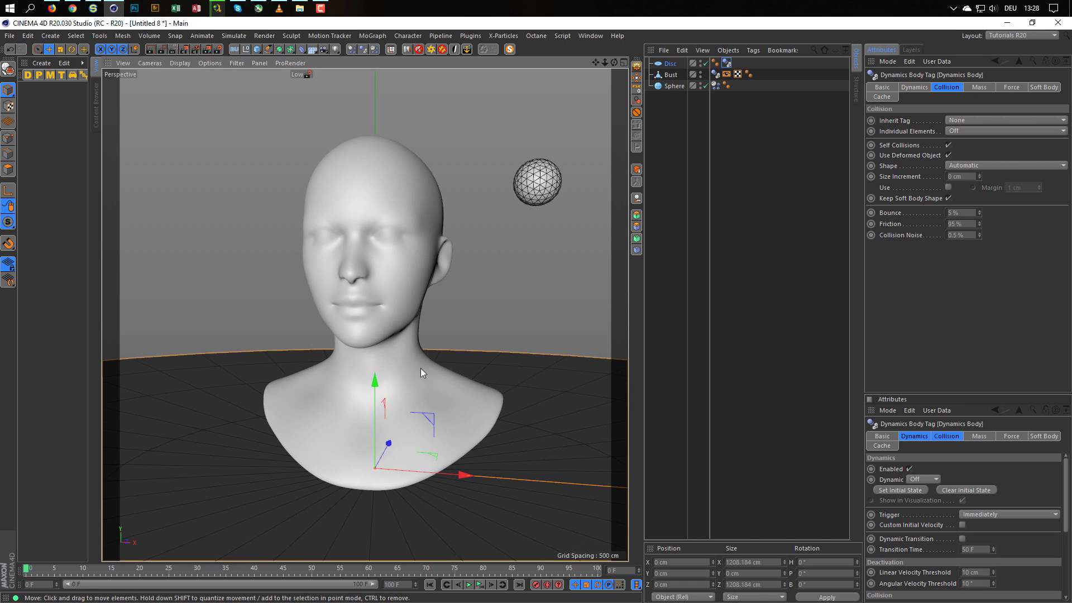
left_click(481, 585)
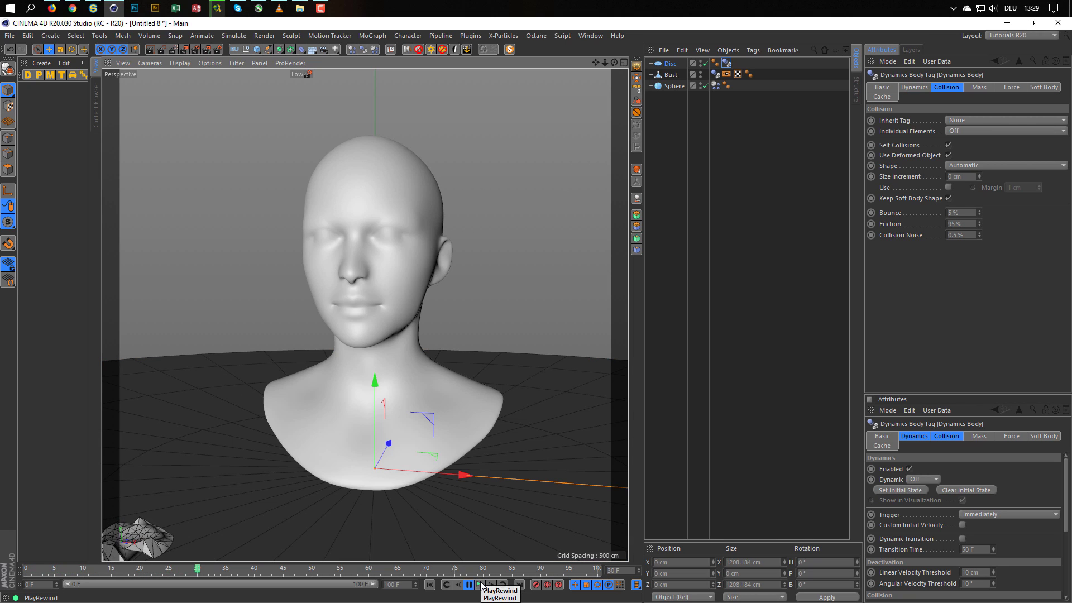
left_click(481, 585)
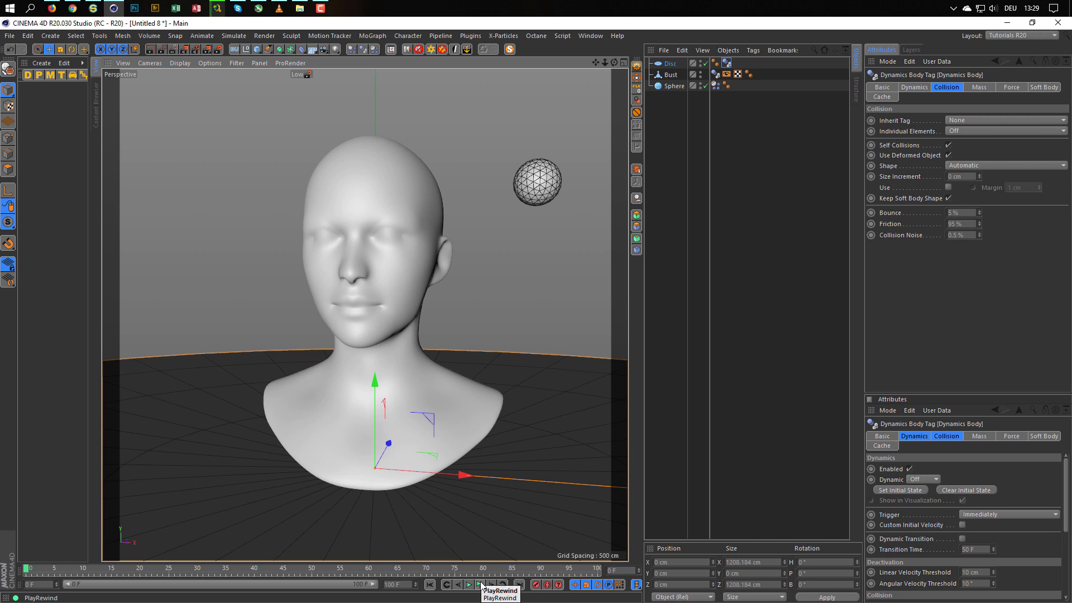
- Open the project's expert dynamics settings and replay the simulation to examine how the sphere deforms
key("ctrl+d")
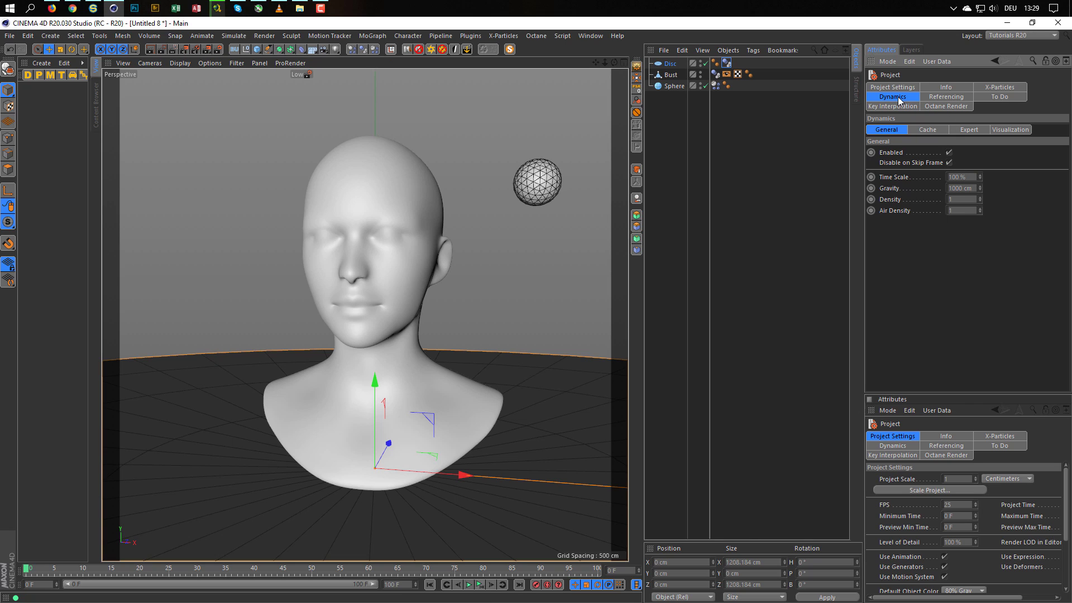
left_click(967, 130)
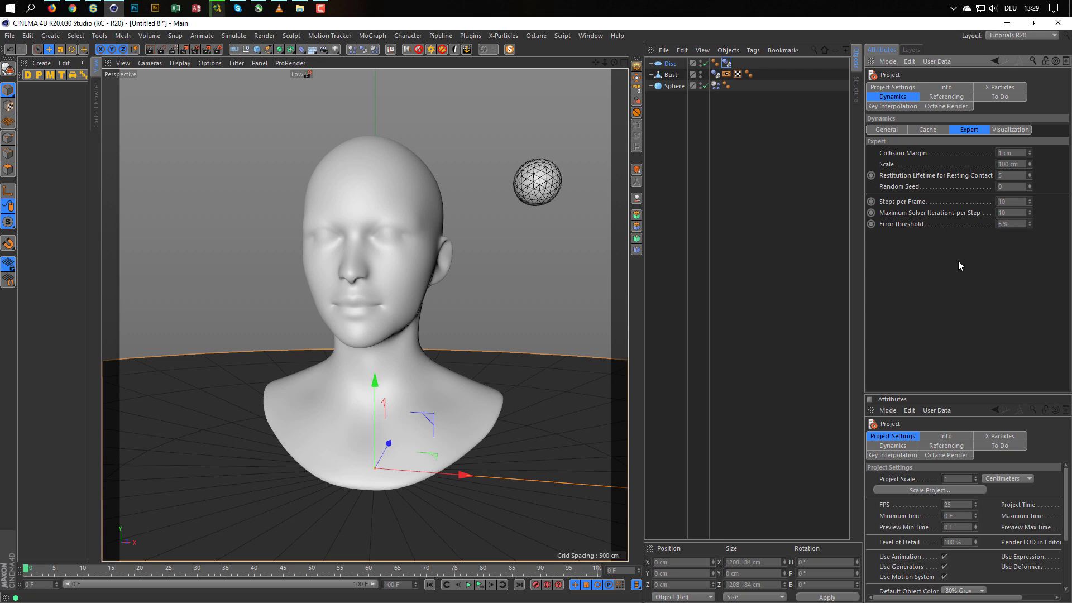
left_click(482, 584)
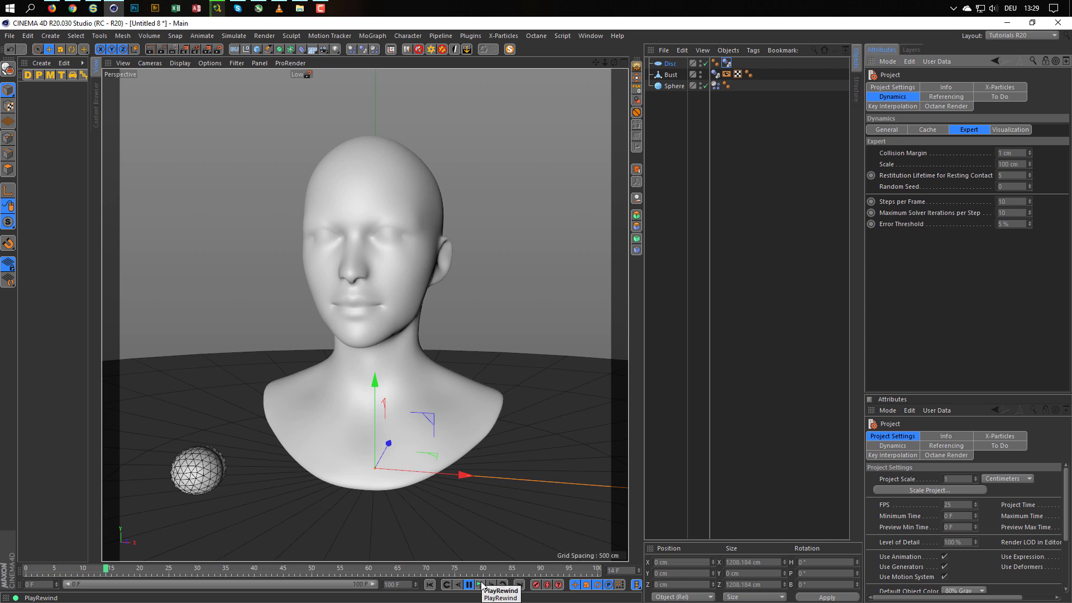
left_click(481, 584)
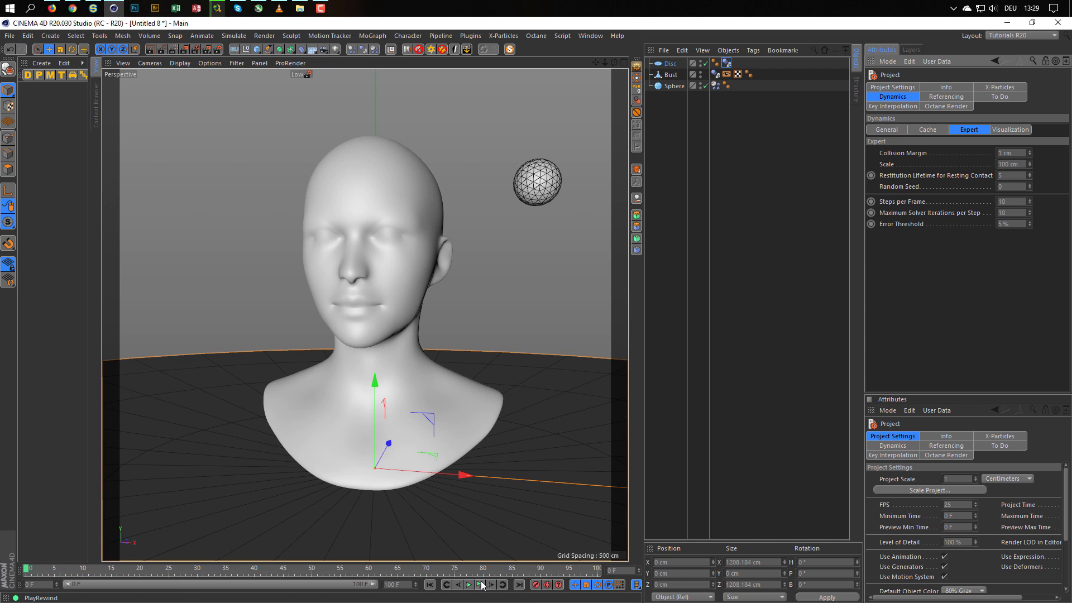
- Try a structural spring value of 0 in the sphere's soft body settings and play the simulation
left_click_drag(390, 229, 433, 274, "alt")
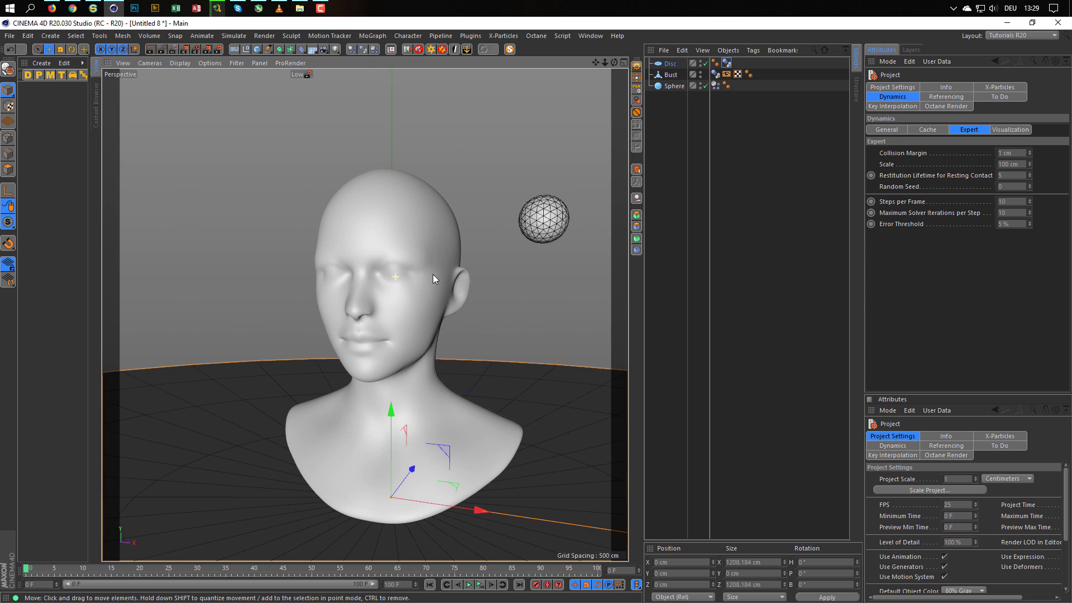
left_click(716, 85)
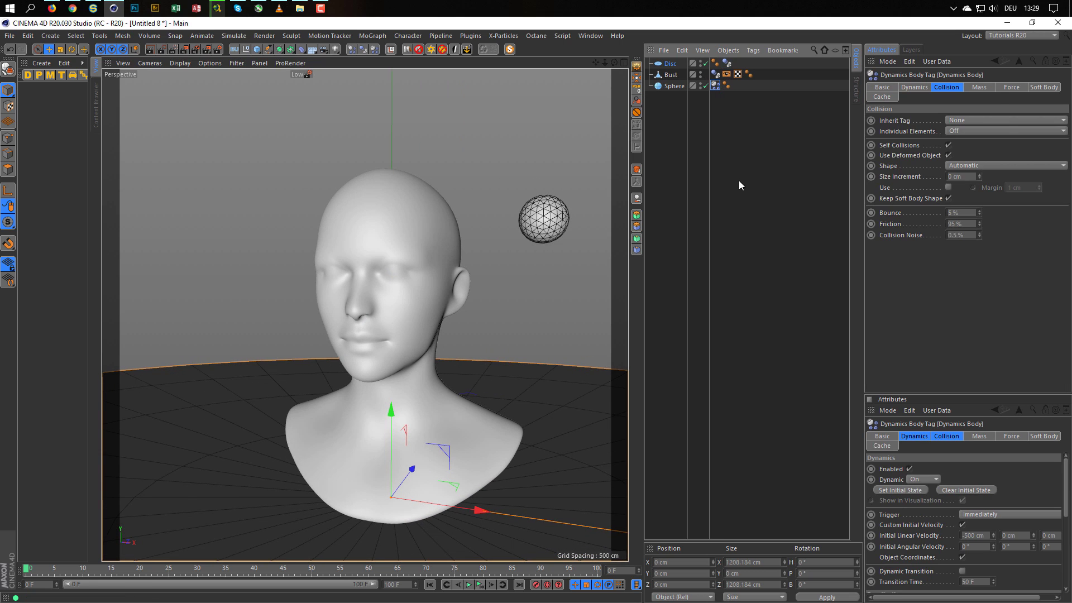
left_click(1038, 87)
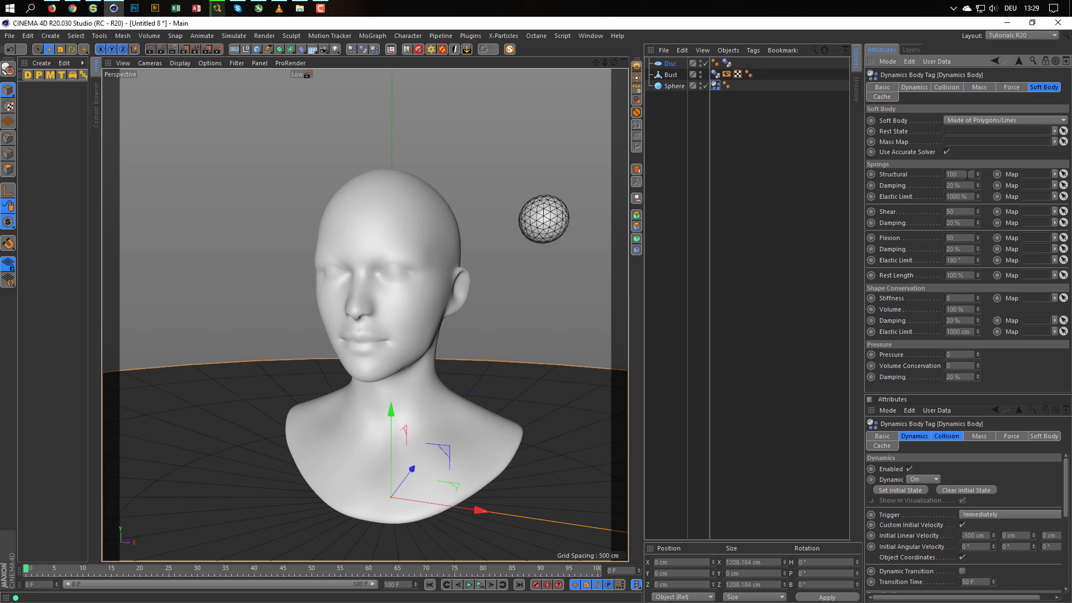
type("0")
key("Return")
left_click(469, 584)
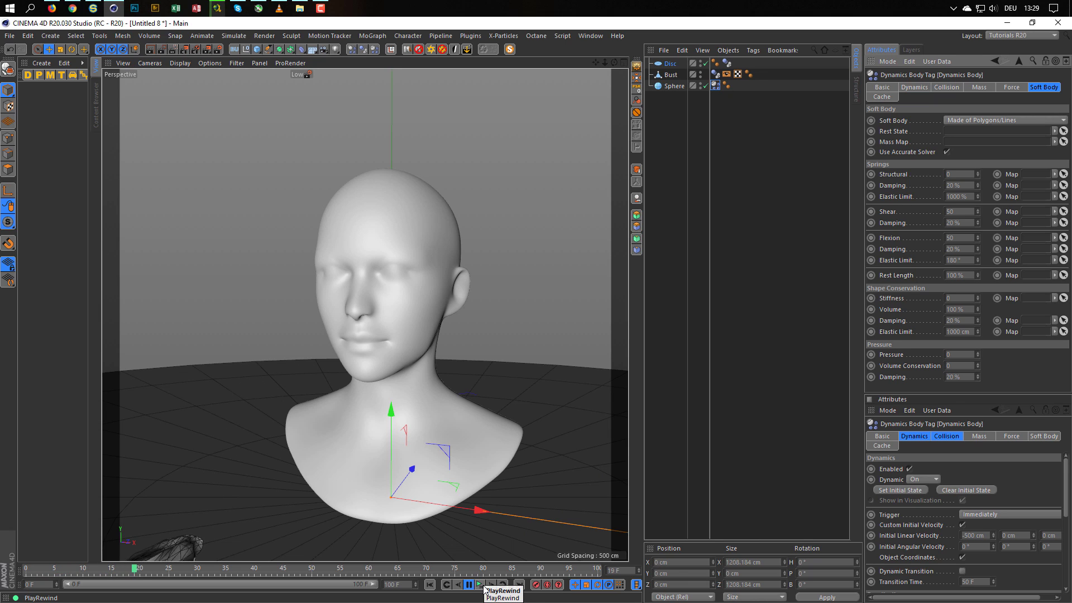
left_click(484, 585)
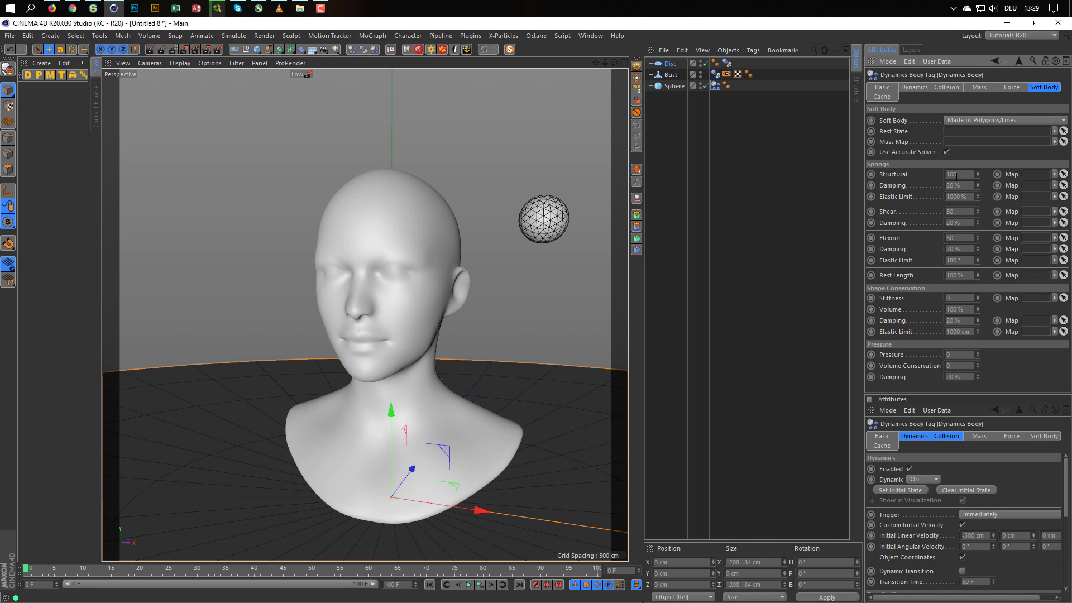
- Replay the simulation from the front of the bust to examine how the sphere hits and slides off the face
right_click_drag(417, 240, 452, 225, "alt")
mouse_move(452, 226)
left_mouse_down("alt")
mouse_move(496, 239)
mouse_move(454, 231)
left_mouse_up("alt")
right_click_drag(443, 229, 408, 244, "alt")
left_click_drag(432, 239, 407, 233, "alt")
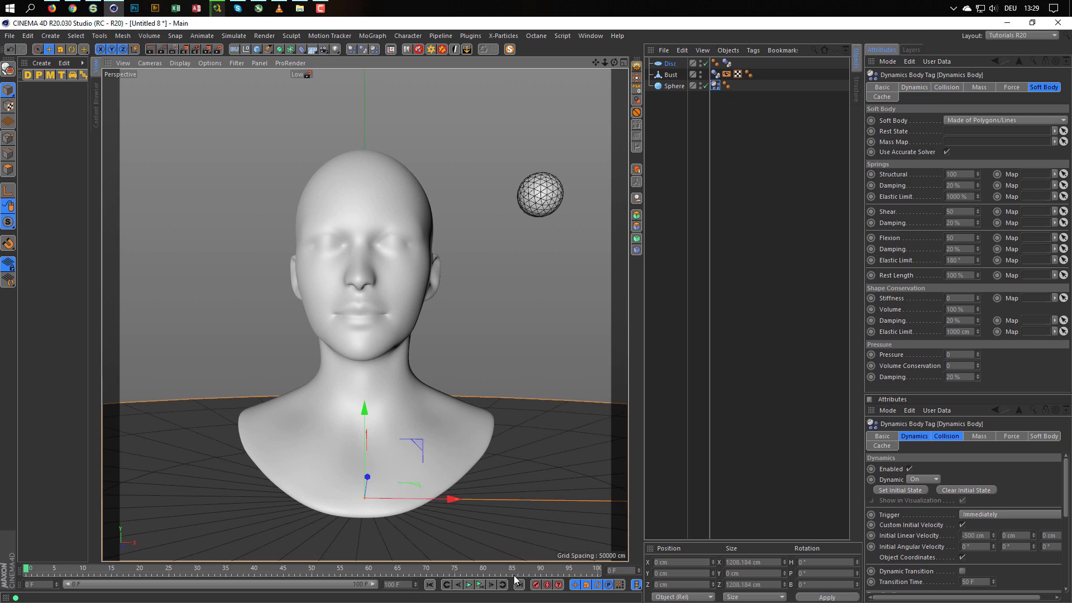
left_click(480, 585)
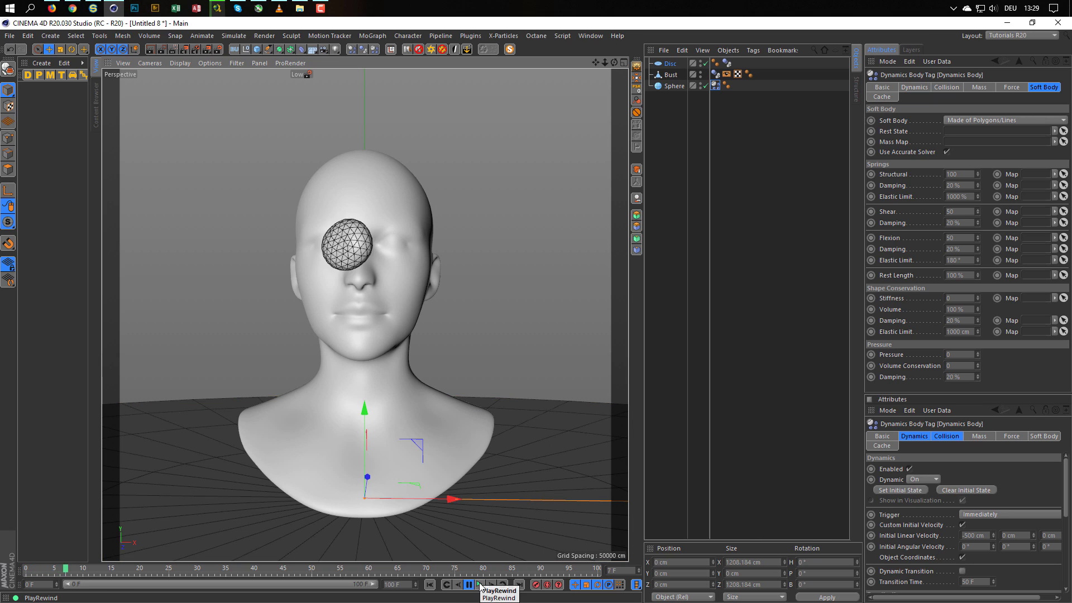
left_click(480, 585)
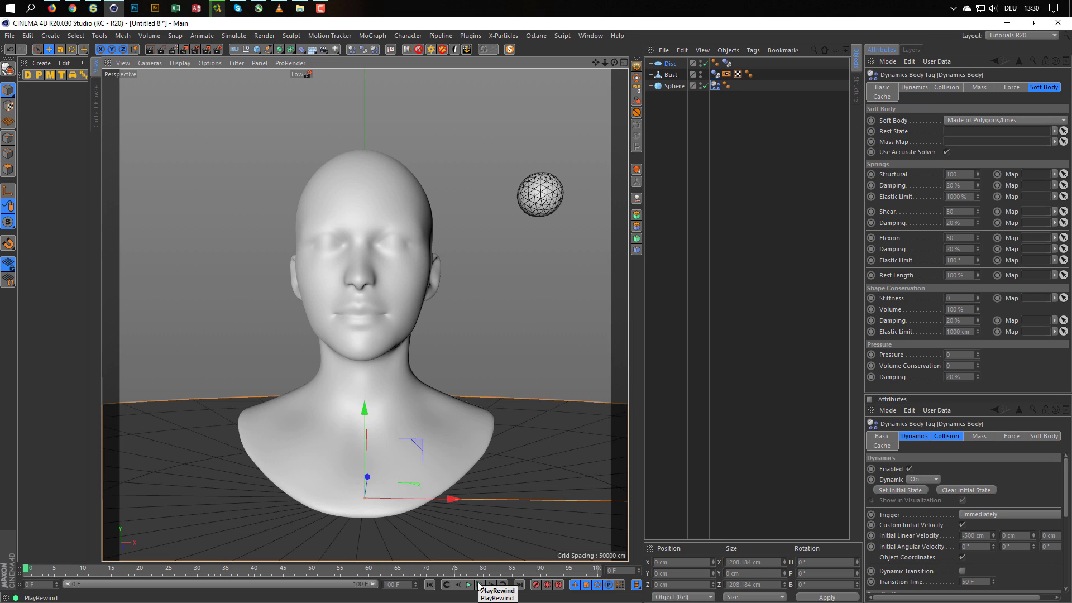
left_click(479, 585)
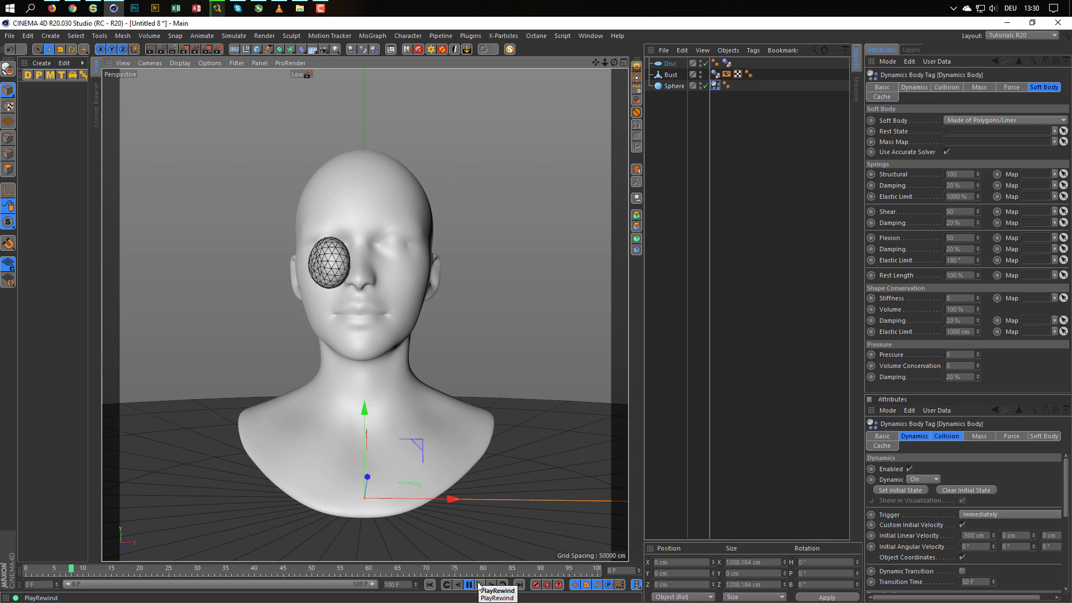
left_click(479, 585)
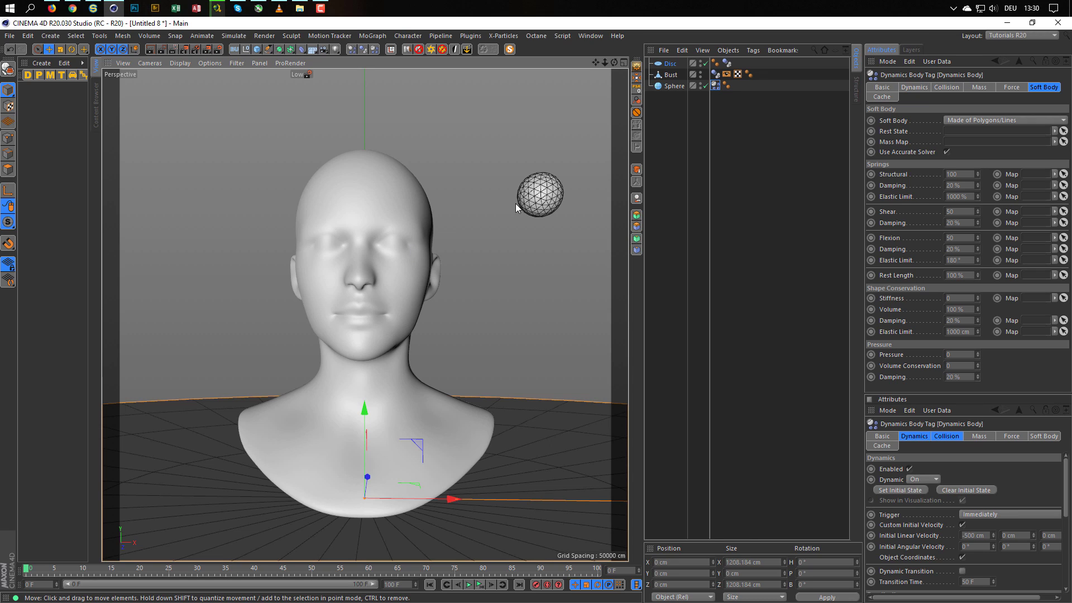
- Add a MoGraph Tracer linked to the sphere and play the simulation to check the traced vertex paths
left_click(673, 87)
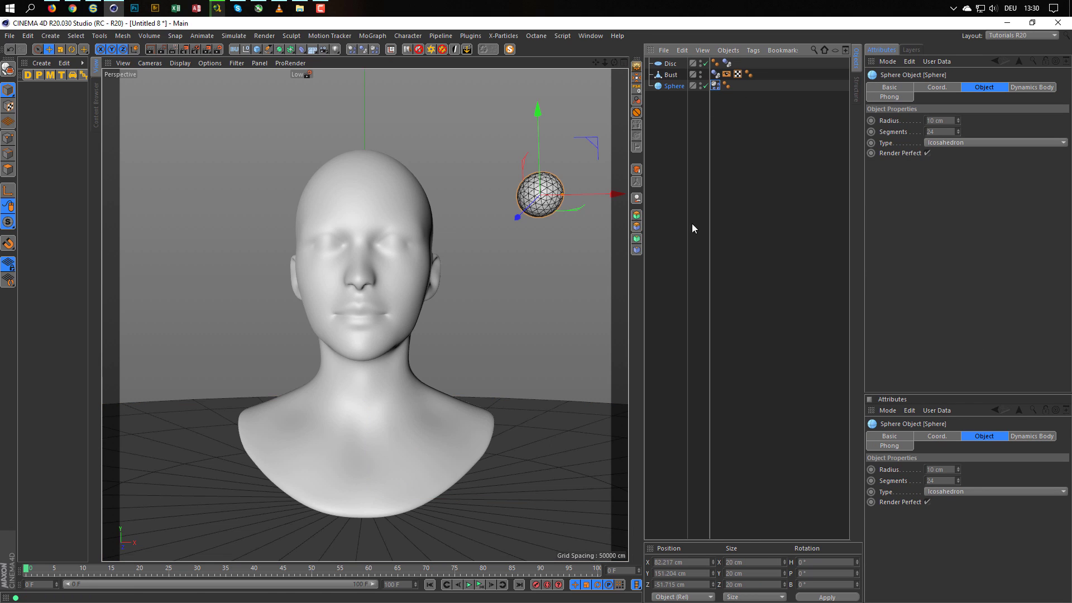
left_click(371, 36)
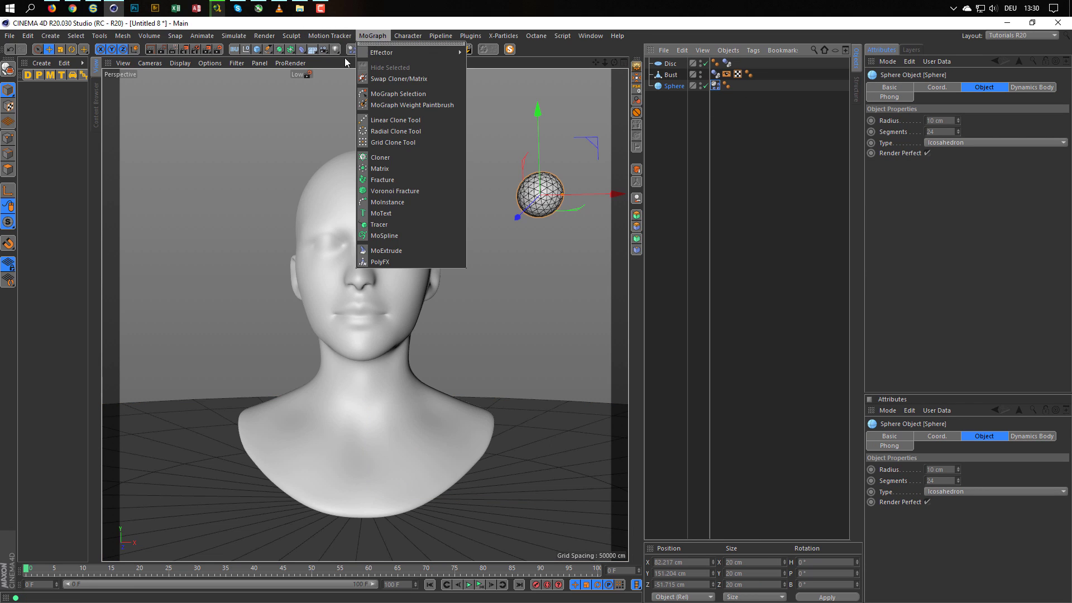
left_click(386, 225)
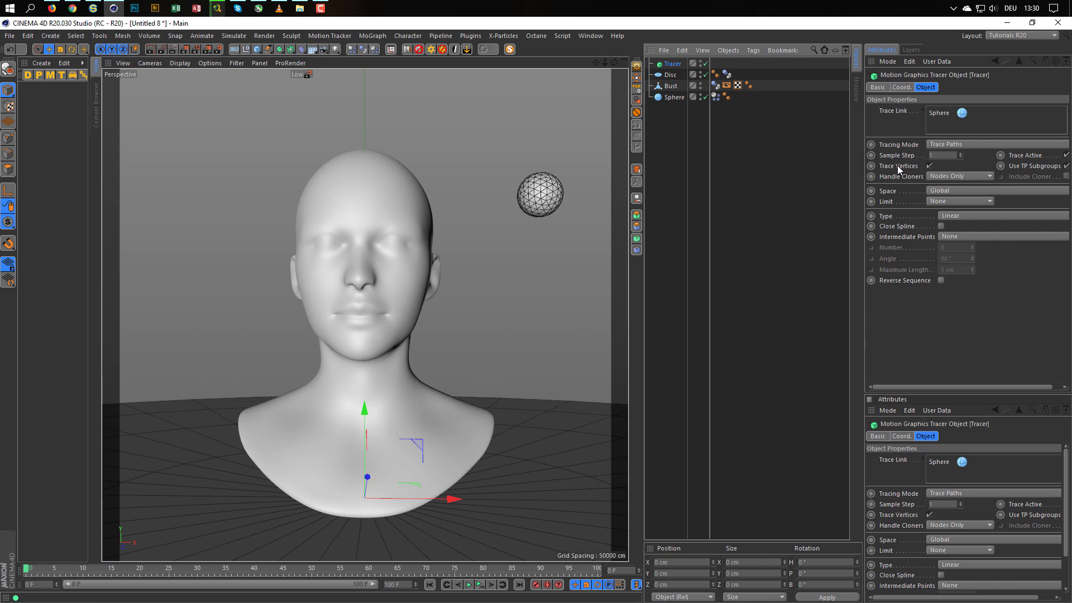
left_click(469, 584)
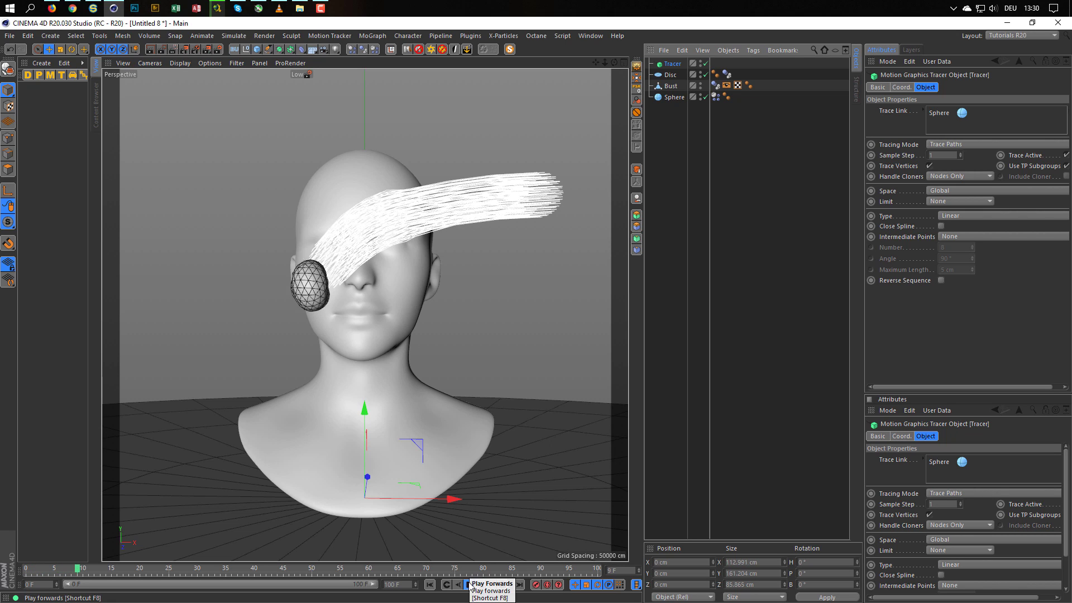
left_click(469, 584)
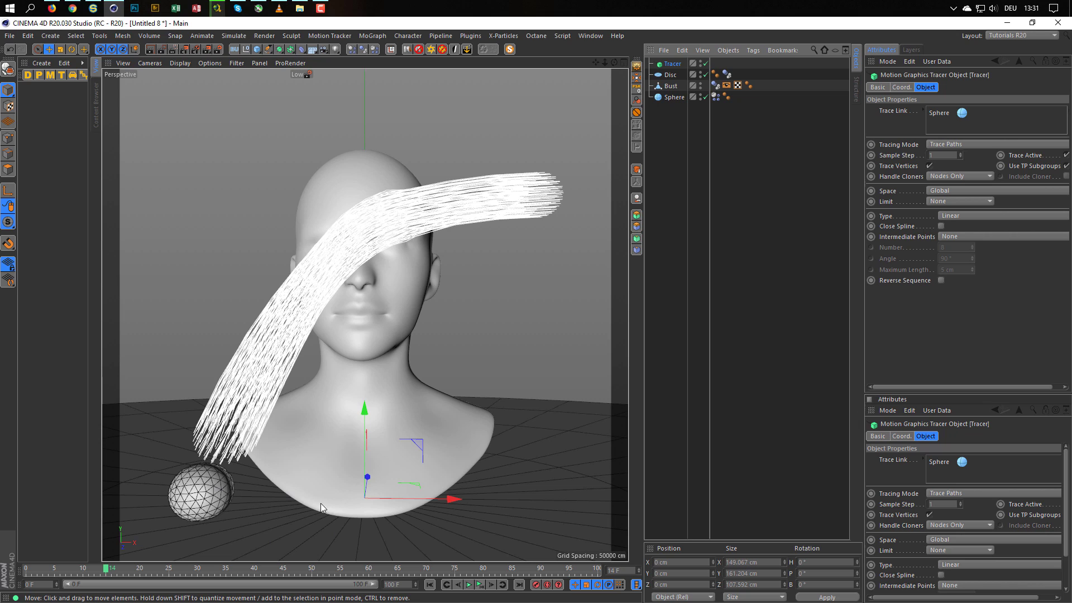
left_click(430, 585)
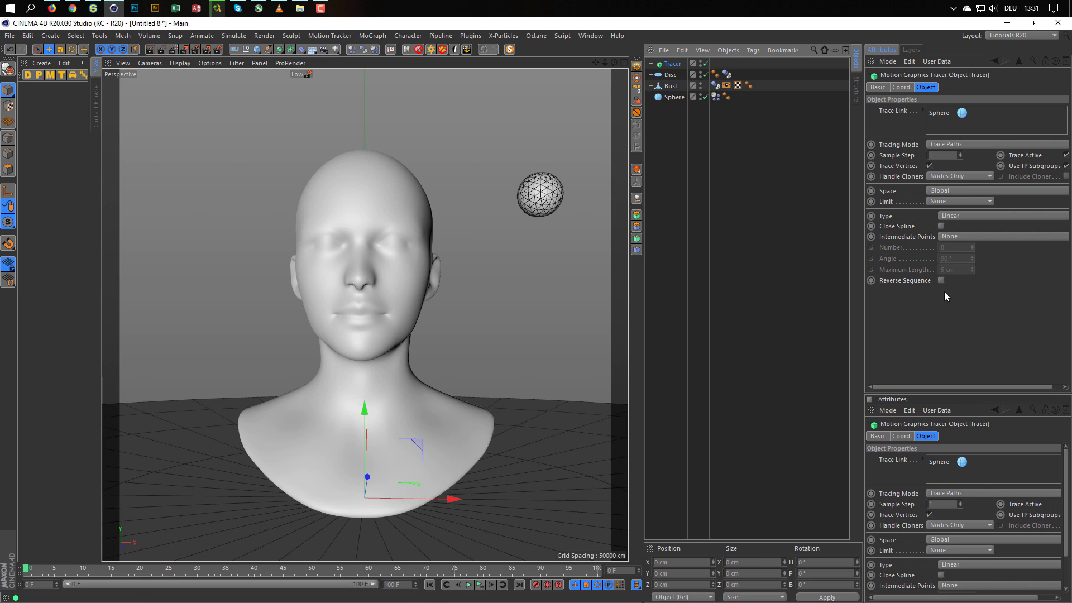
- Turn off vertex tracing in the Tracer and run the simulation to frame 20 to draw the sphere's single path
left_click(930, 167)
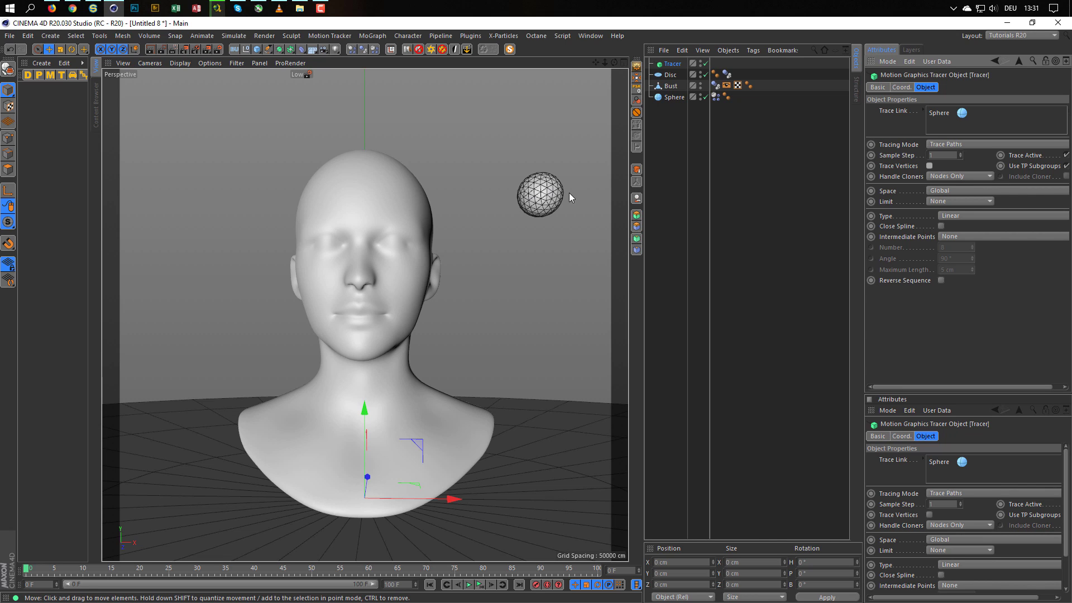
left_click(482, 586)
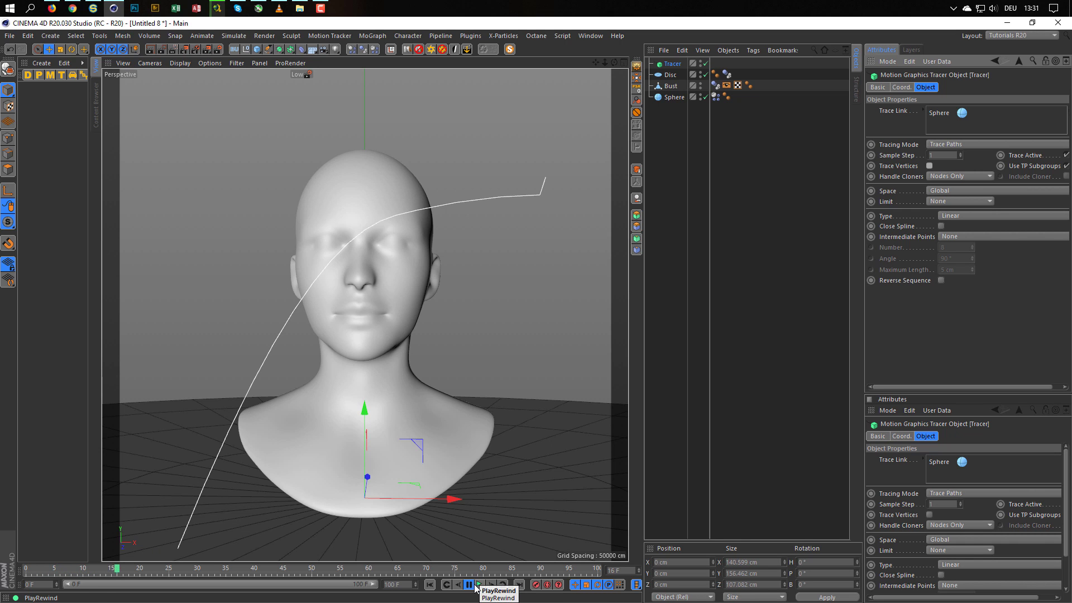
left_click(469, 586)
mouse_move(401, 201)
left_mouse_down("alt")
mouse_move(289, 189)
mouse_move(523, 197)
mouse_move(436, 177)
mouse_move(418, 204)
mouse_move(386, 197)
mouse_move(381, 183)
mouse_move(380, 195)
left_mouse_up("alt")
scroll(406, 189, "down", 5)
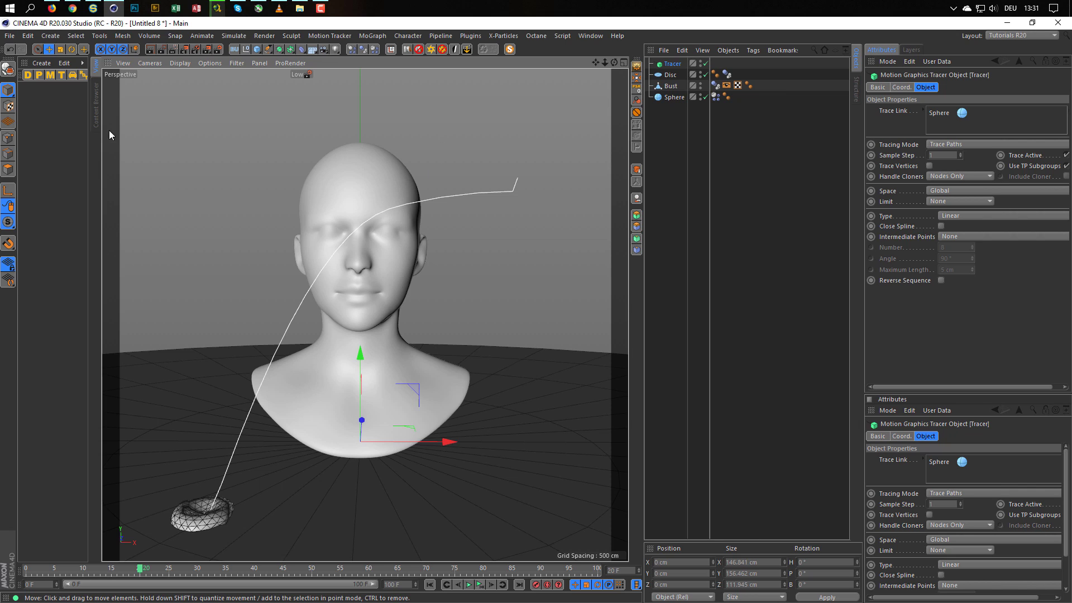
- Create a new material and expand the Layer Fresnel settings in its reflectance channel
double_click(38, 113)
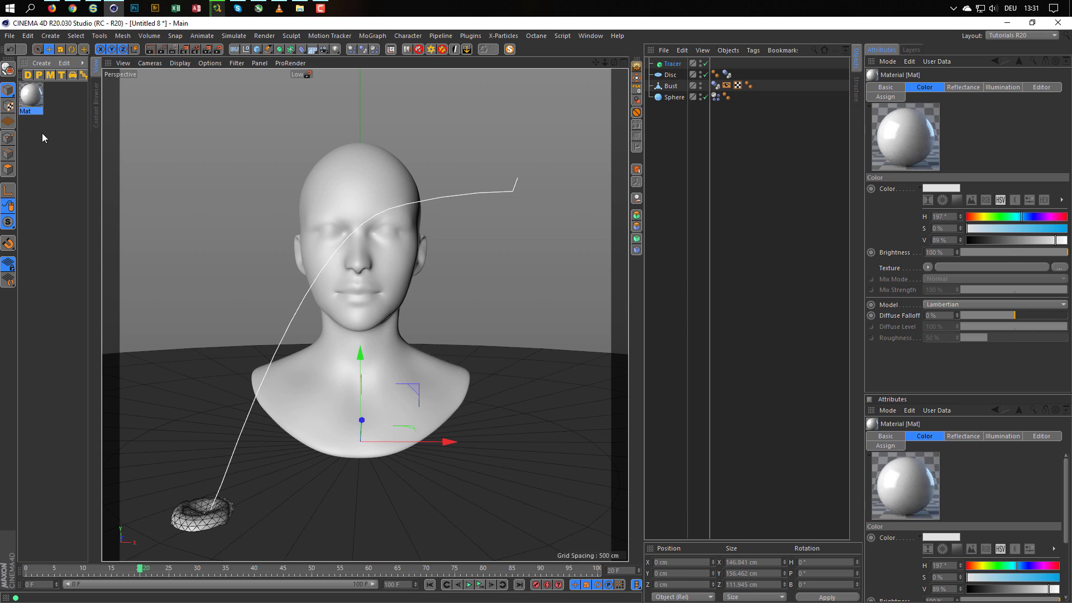
double_click(33, 99)
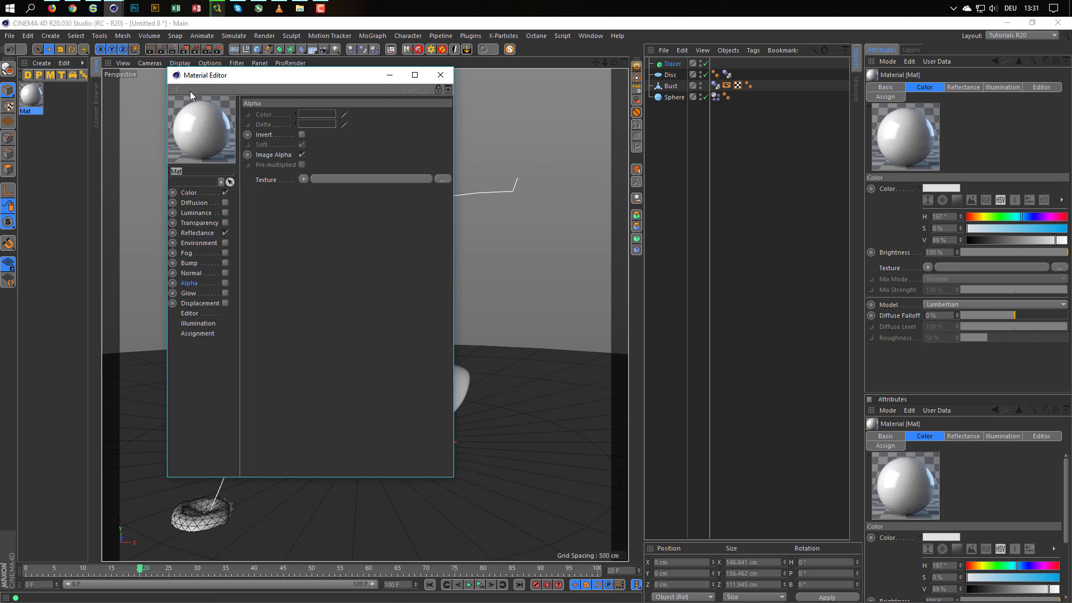
left_click(189, 193)
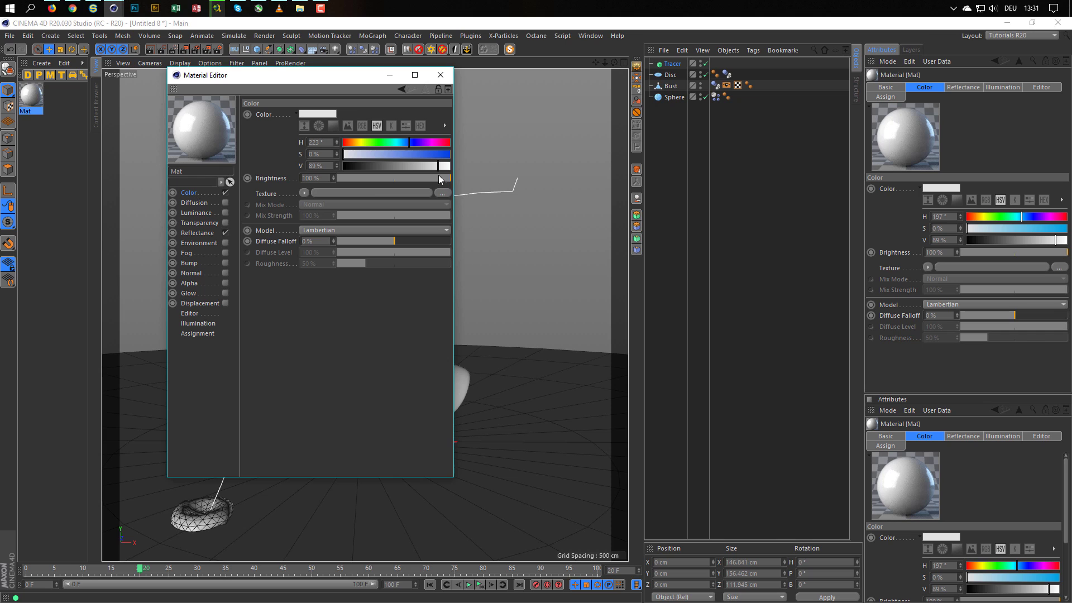
left_click(200, 234)
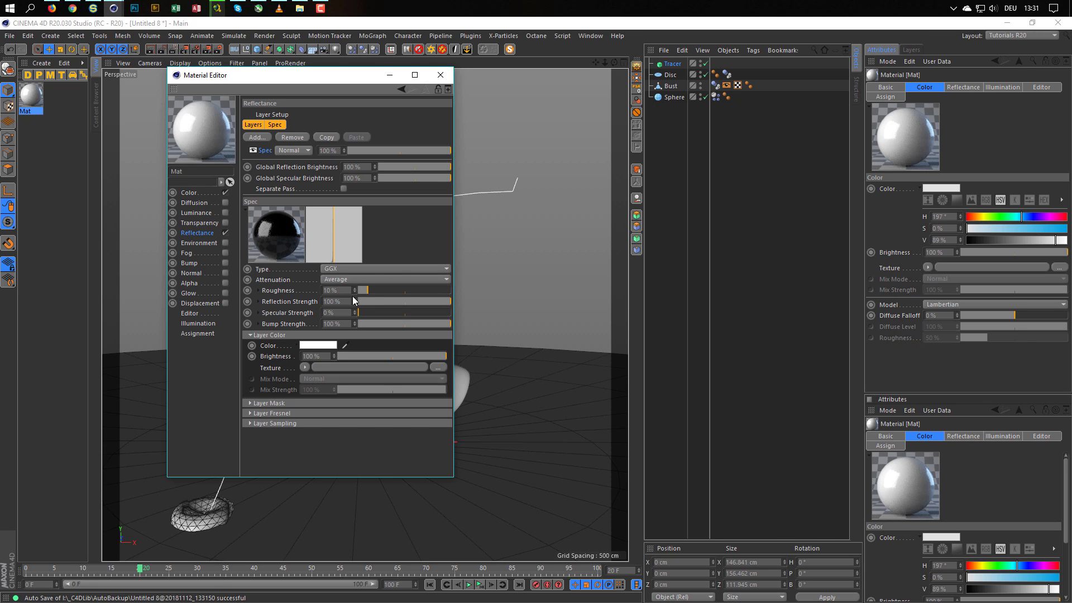
left_click(313, 413)
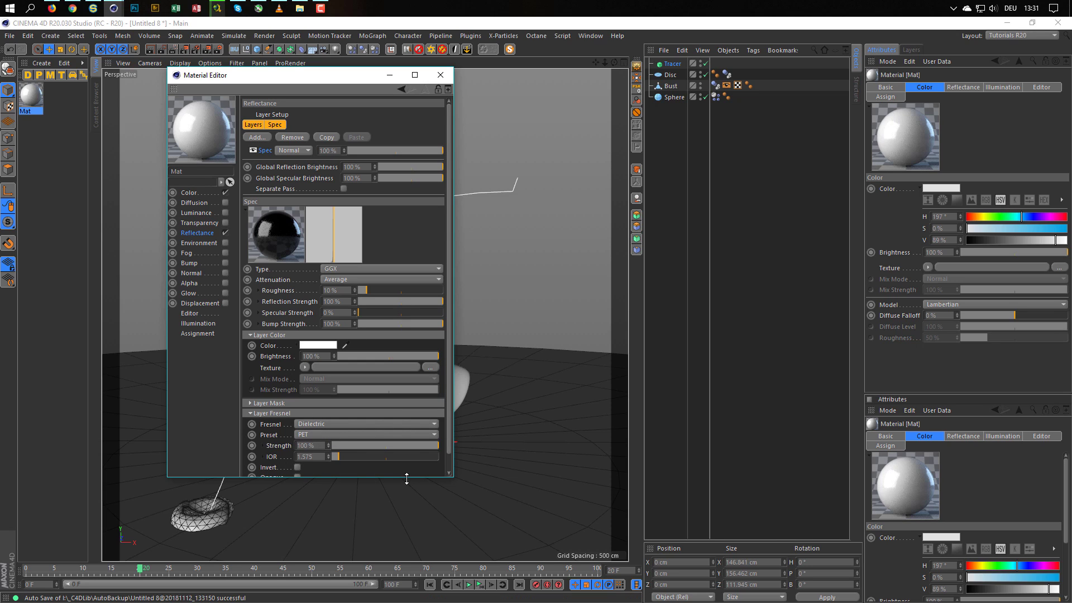
left_click_drag(347, 78, 335, 82)
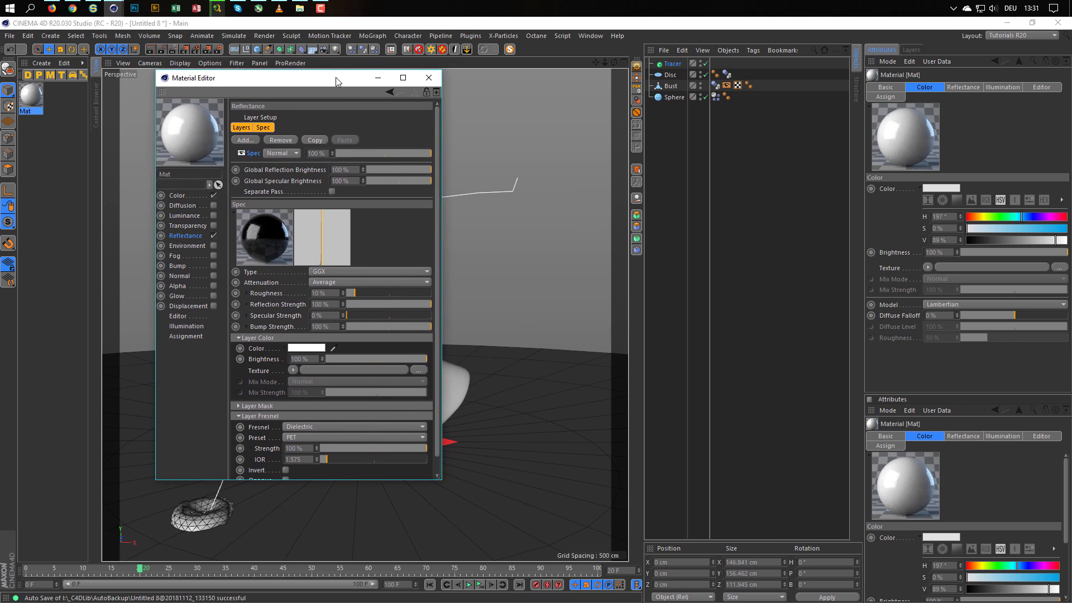
- Apply the new material to the bust object and rename the material Bust
left_click_drag(46, 101, 674, 90)
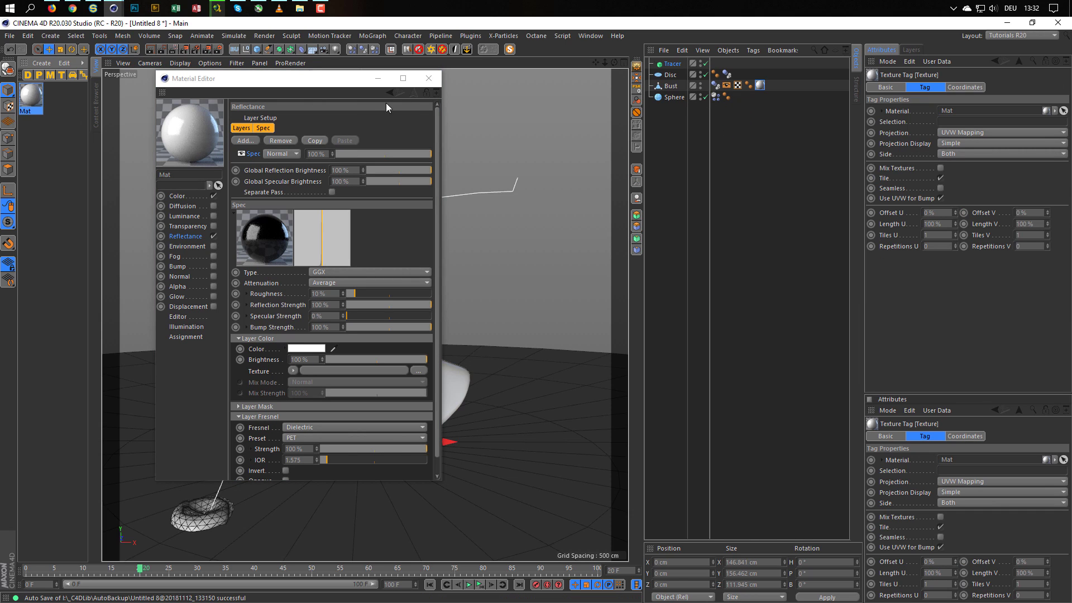
left_click_drag(336, 83, 709, 137)
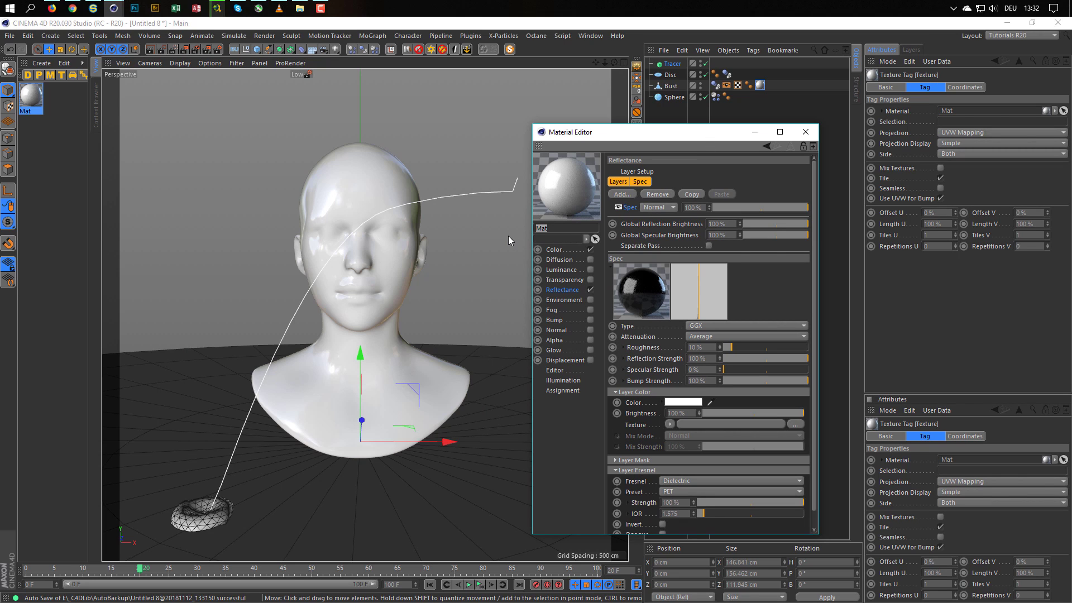
type("Bust")
key("Return")
- Duplicate the Bust material and name the copy Paint Blue
left_click(28, 109)
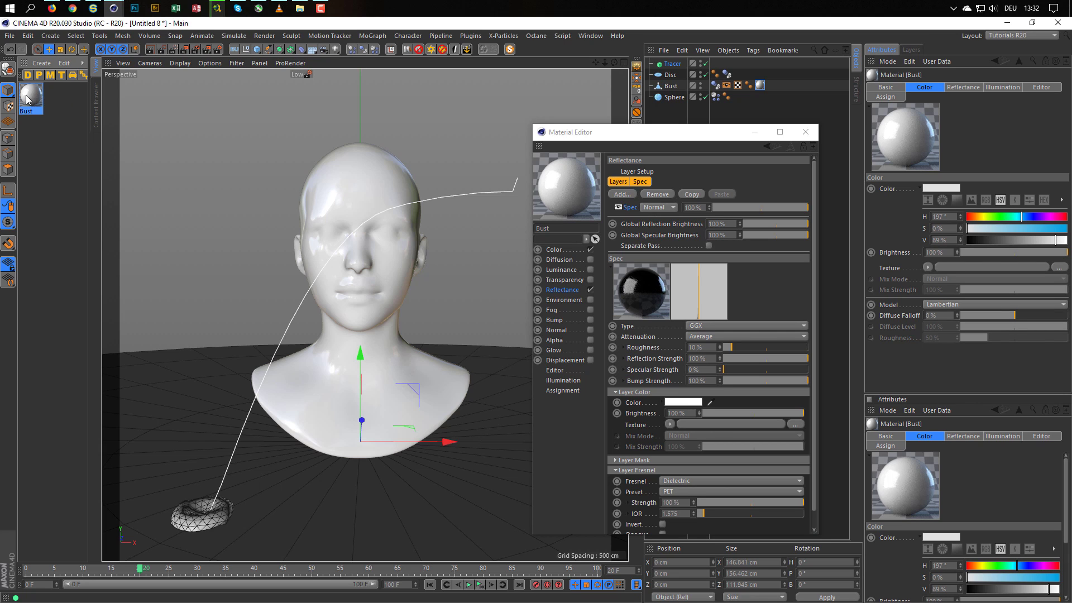
left_click_drag(26, 95, 71, 136, "ctrl")
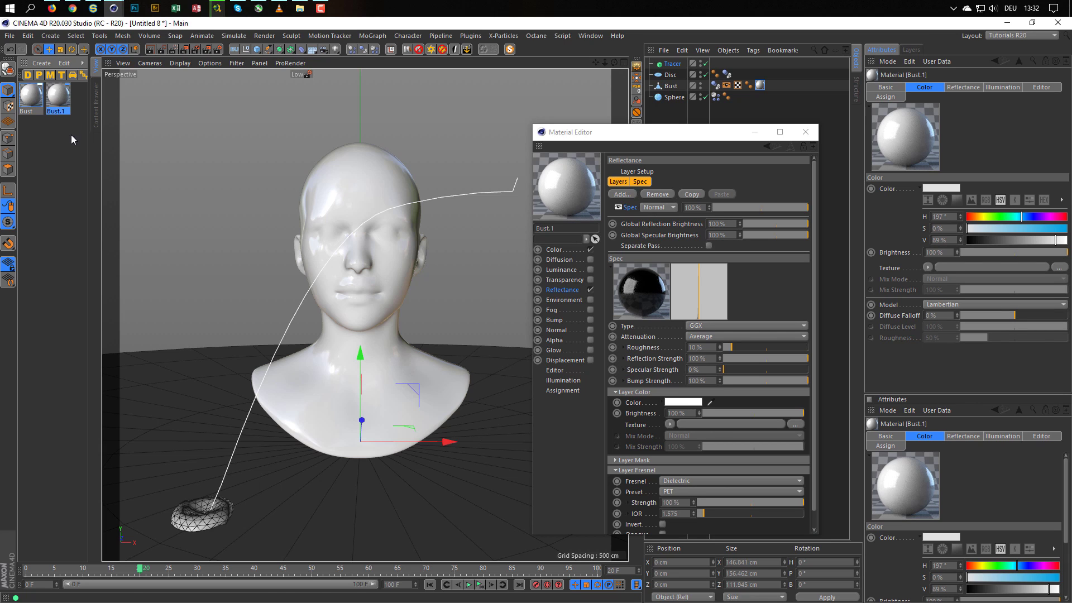
left_click(565, 227)
type("Paint")
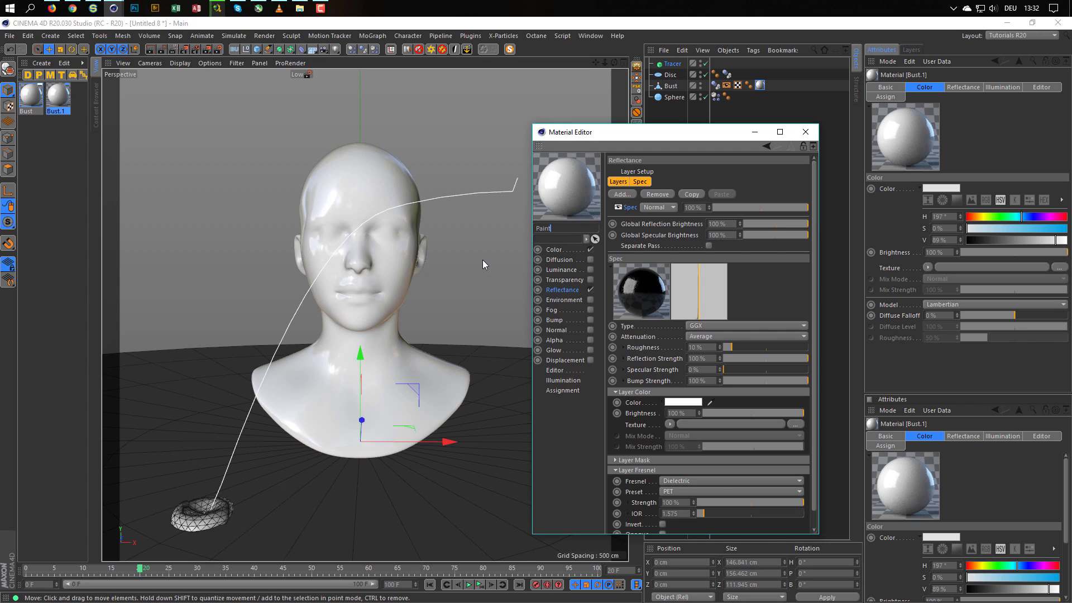
key("Return")
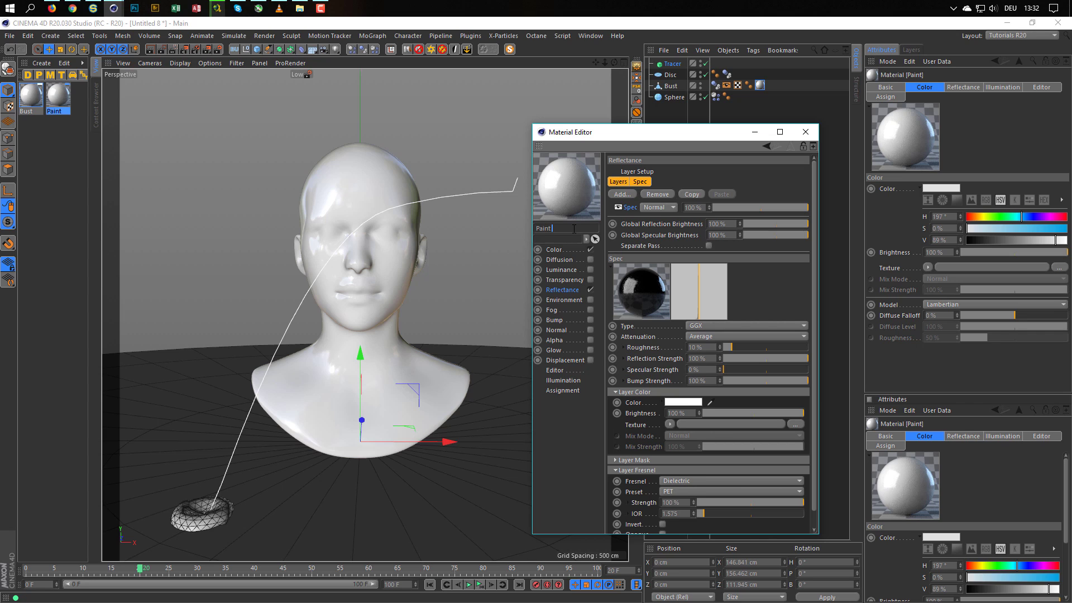
type("Blue")
key("Return")
- Set the Paint Blue material's colour saturation to 100% and apply it to the bust over the existing material
left_click(564, 251)
left_click_drag(792, 211, 814, 211)
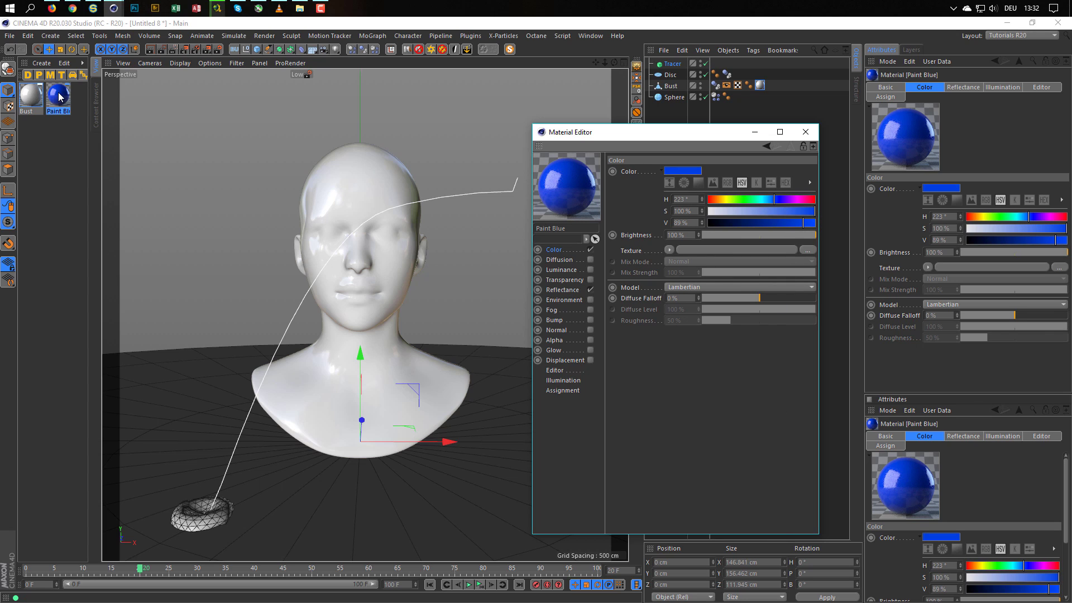
left_click_drag(616, 173, 671, 86)
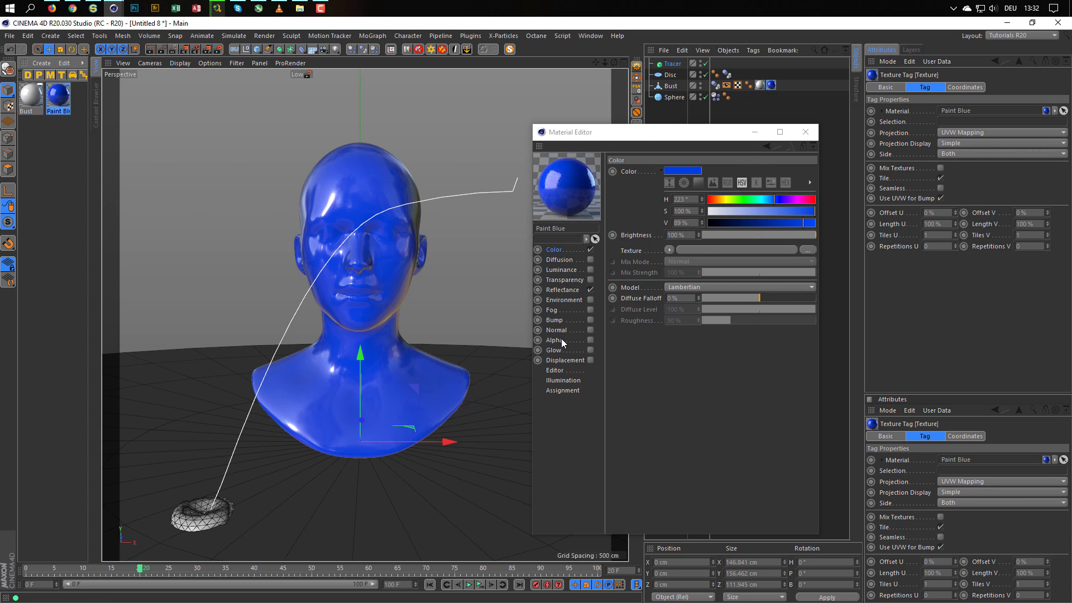
- Enable the Paint Blue material's Alpha channel and load a Proximal shader as its texture
left_click(591, 341)
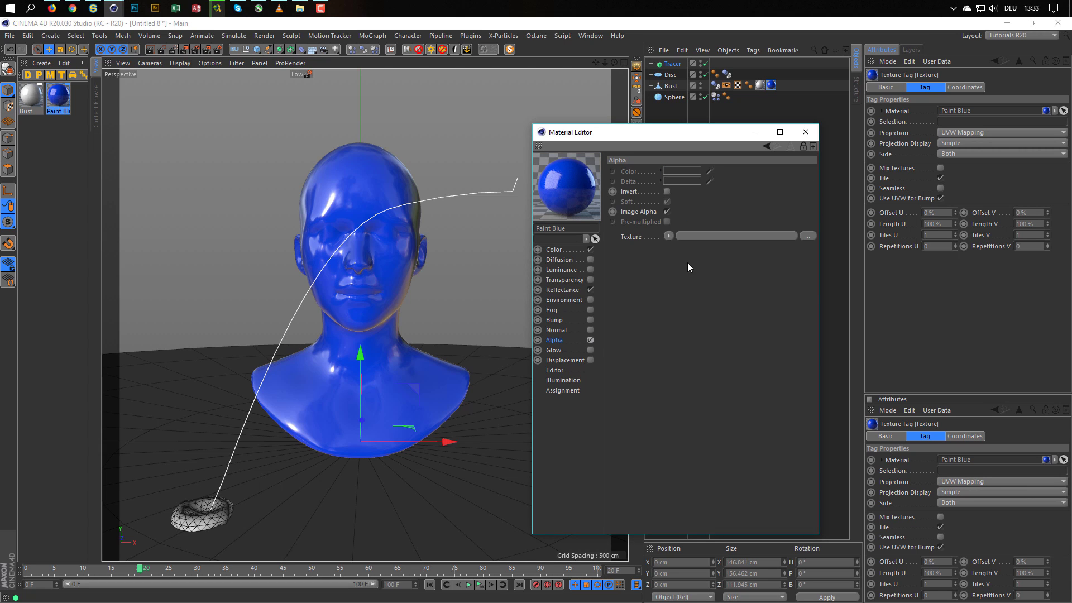
left_click(670, 236)
mouse_move(692, 442)
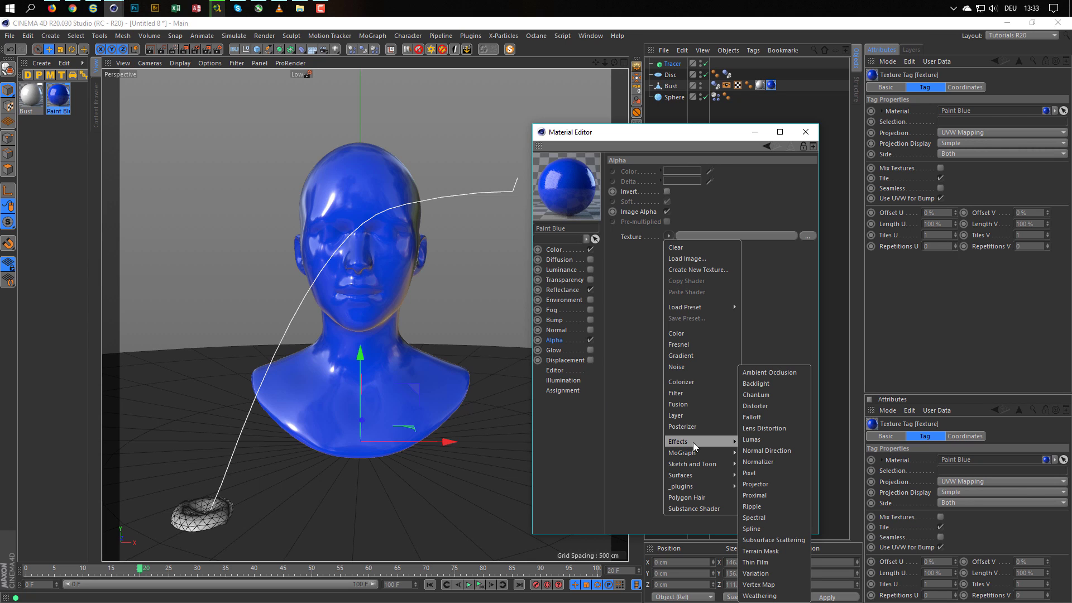
left_click(762, 495)
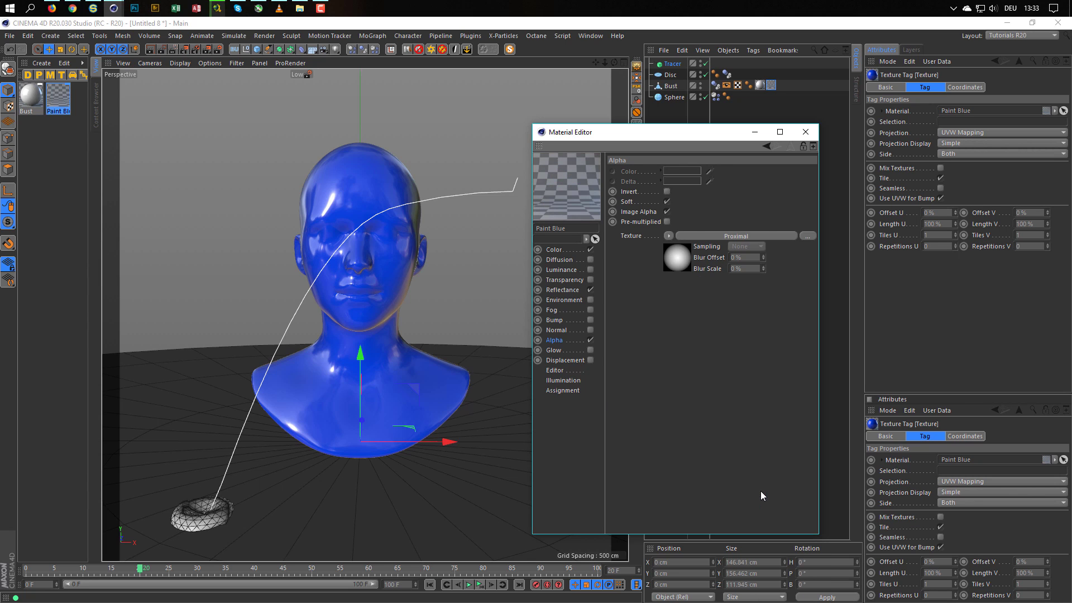
- Add the Tracer to the Proximal shader's objects and enable Use Vertices and Use Edges
left_click(687, 263)
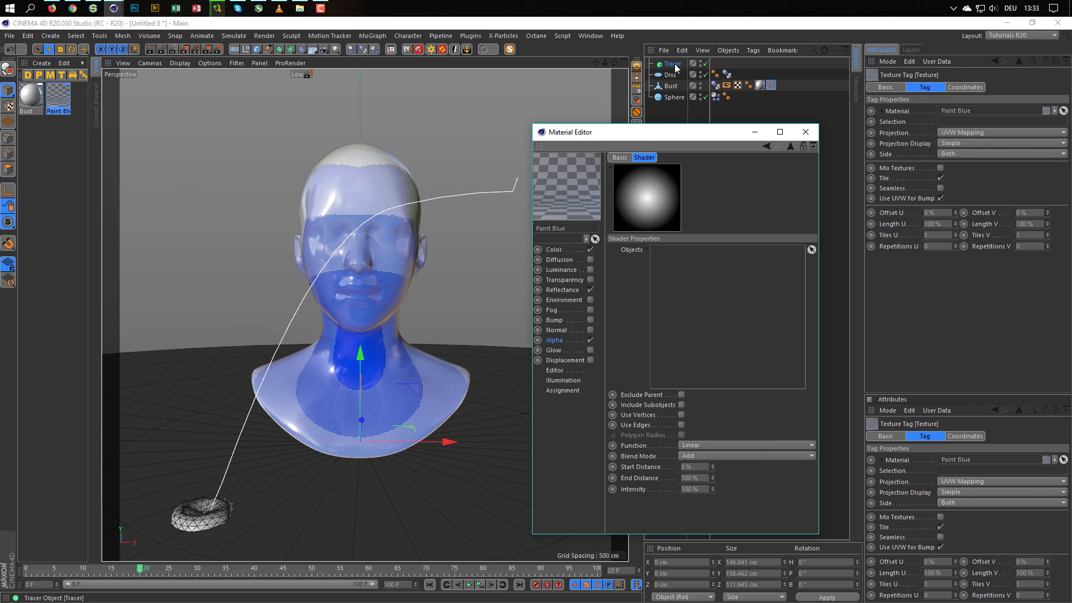
left_click_drag(675, 68, 719, 290)
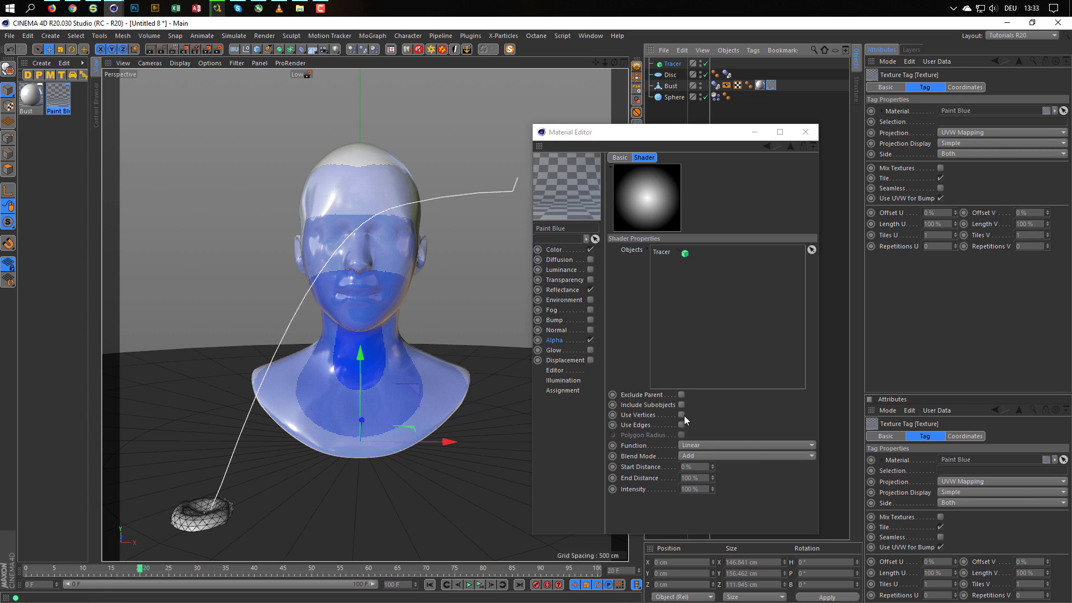
left_click(681, 414)
left_click(682, 424)
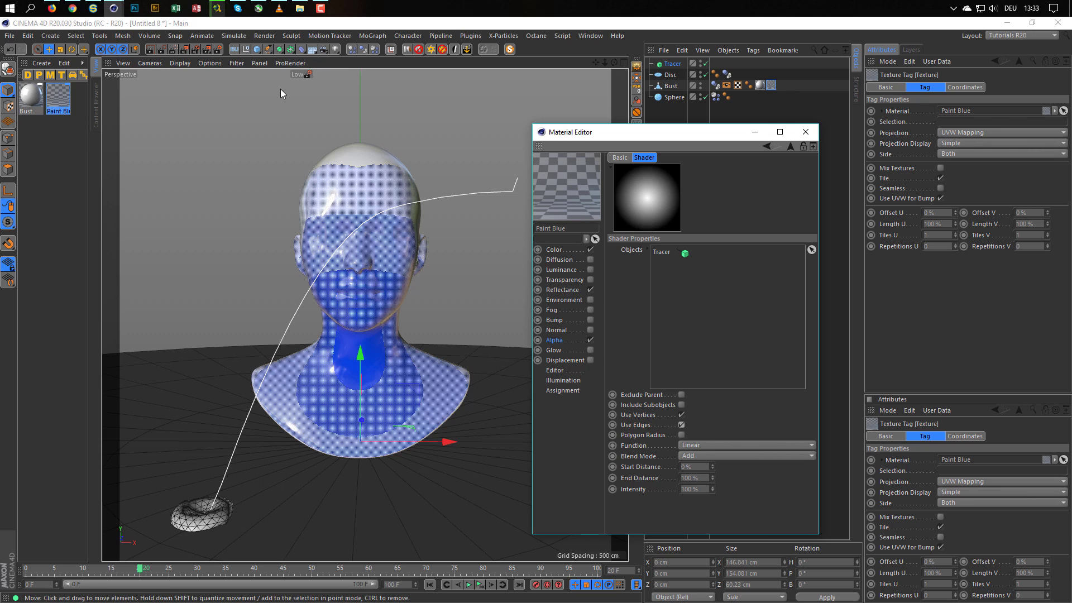
- Turn on the interactive render region and extend it vertically to cover the whole bust
left_click(174, 51)
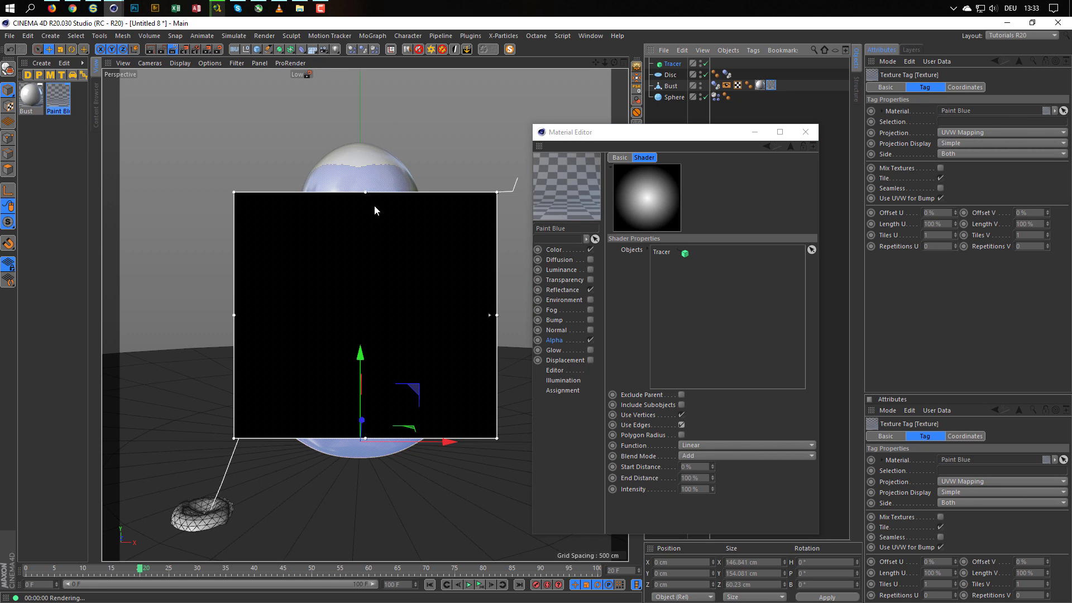
left_click_drag(366, 192, 365, 132)
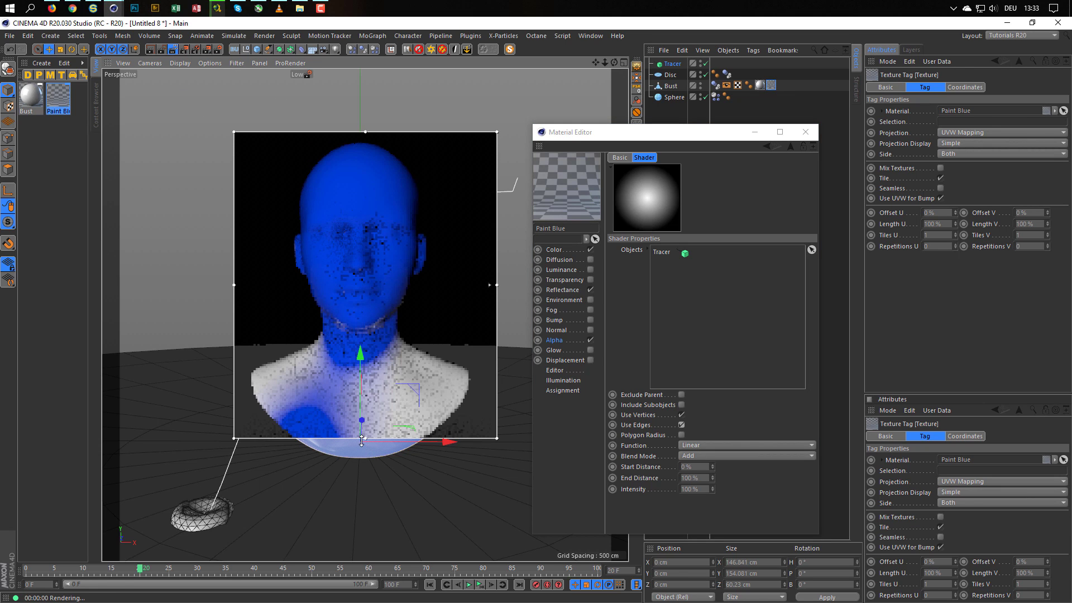
left_click_drag(391, 439, 388, 488)
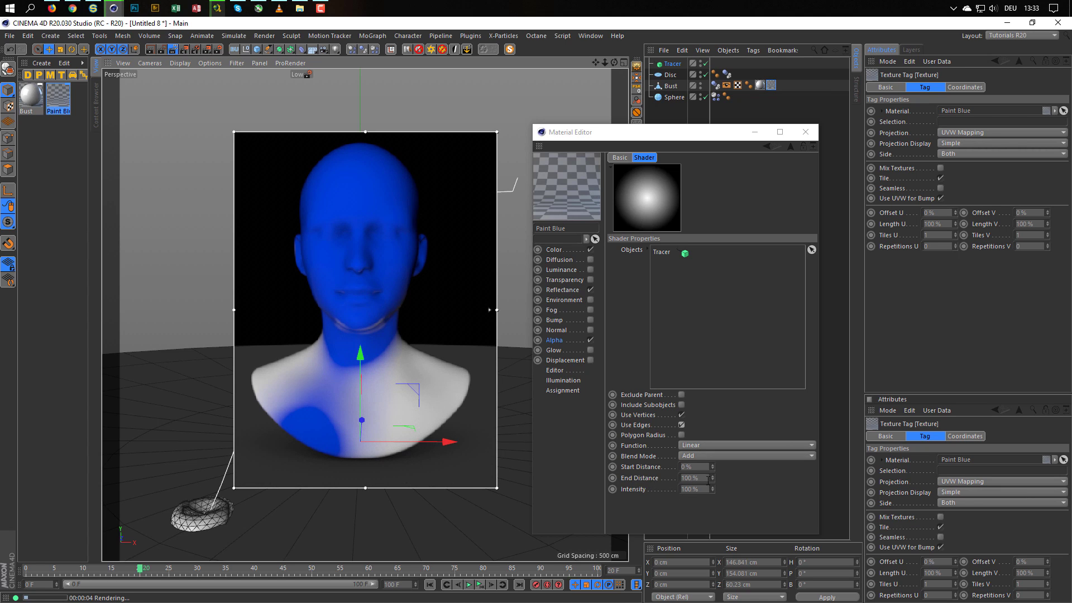
- Set the Proximal shader's End Distance to 10% and its Function to Step
left_click_drag(707, 479, 670, 480)
type("10")
key("Return")
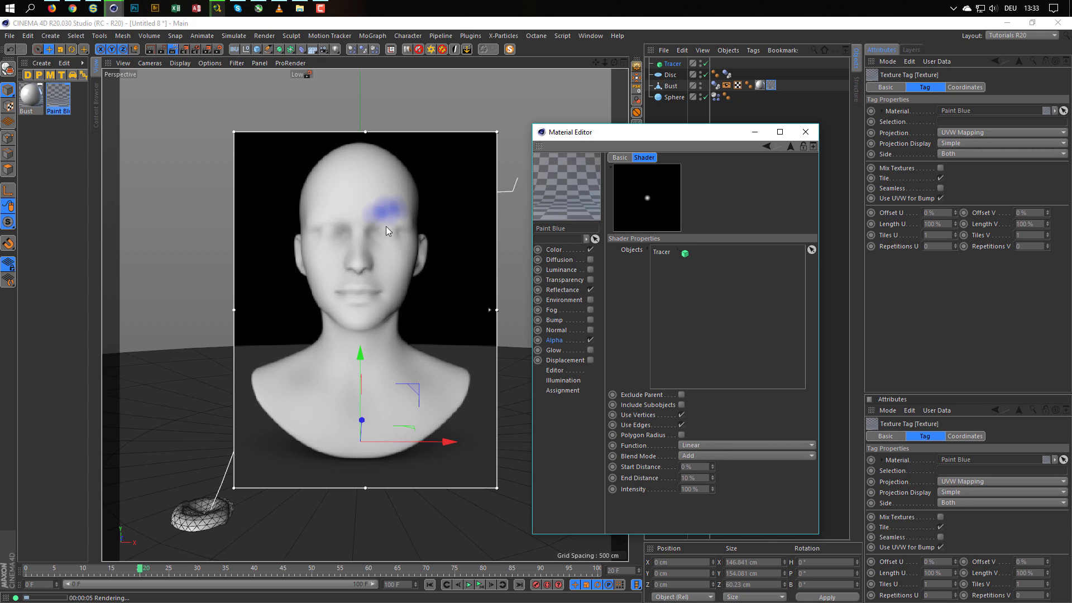
left_click(708, 445)
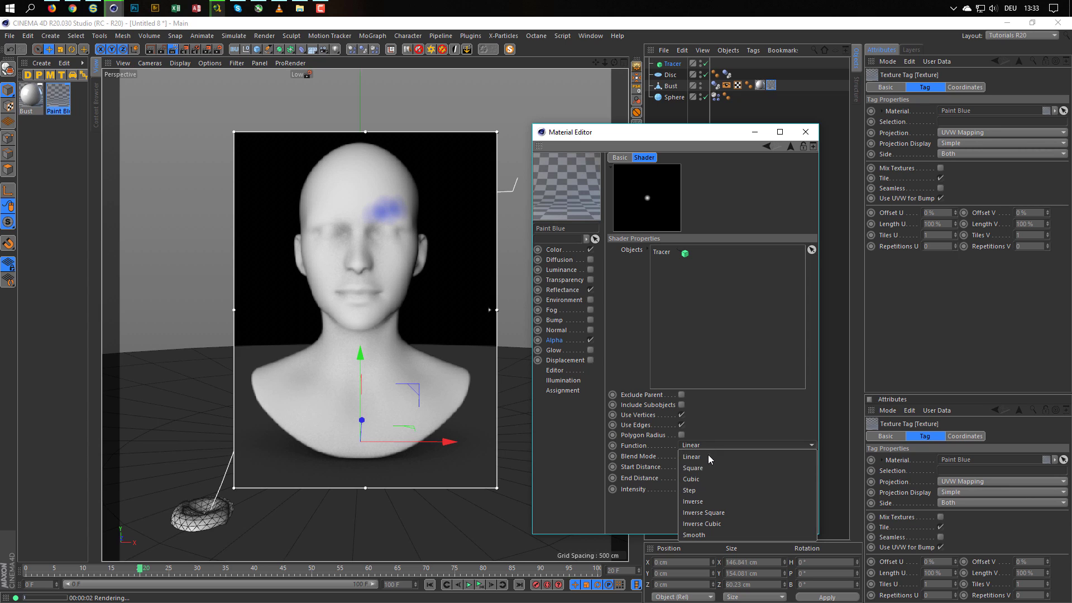
left_click(707, 489)
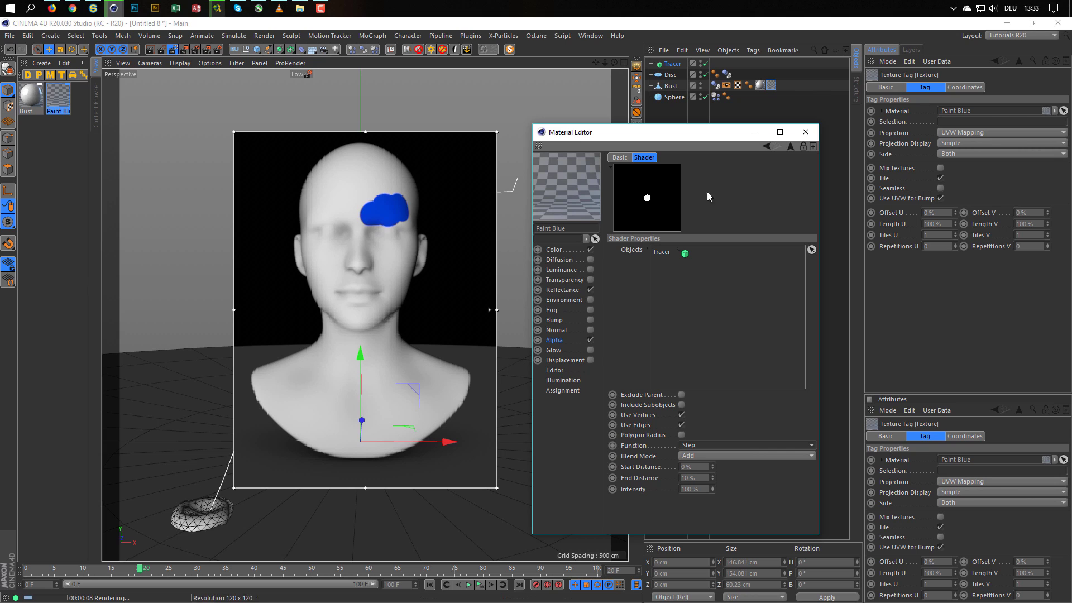
- Set the Tracer's Intermediate Points to Uniform
left_click(672, 65)
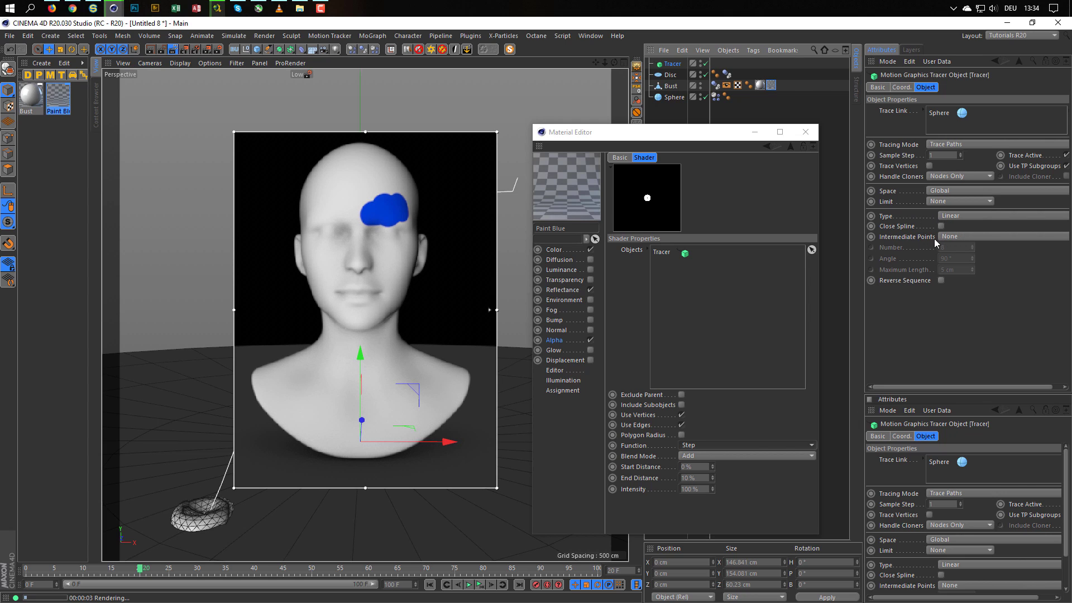
left_click(960, 235)
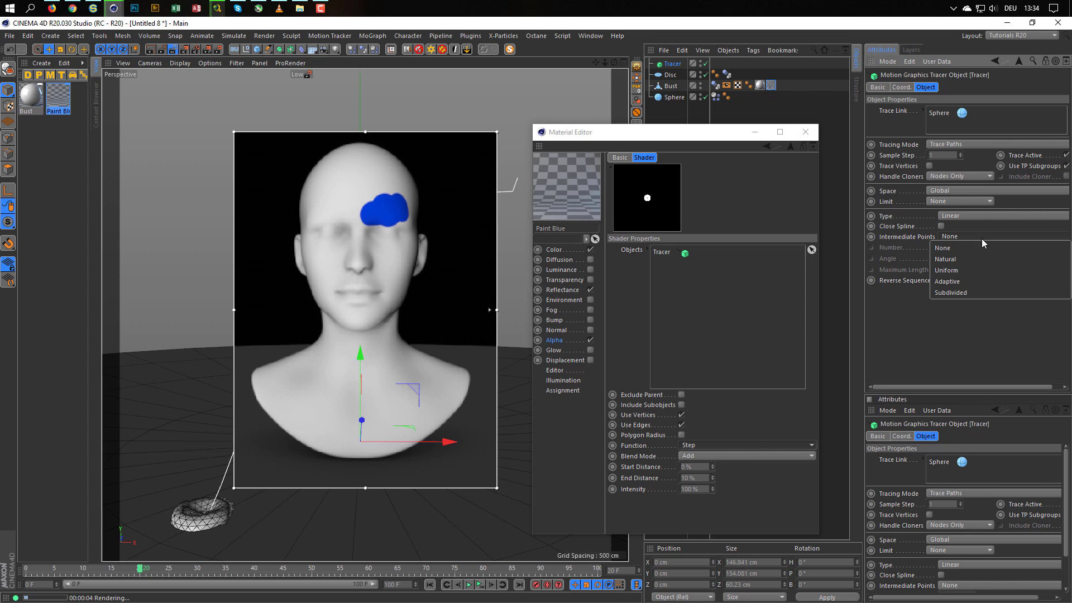
left_click(980, 270)
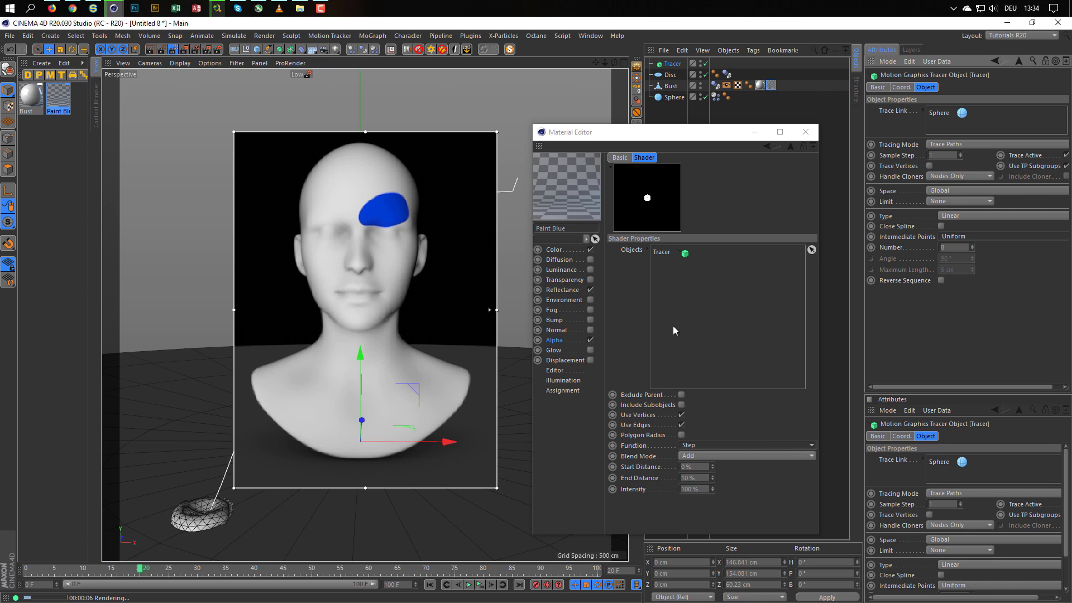
- Play the simulation with the interactive render region off, stop at frame 29, and turn the region back on
left_click(171, 49)
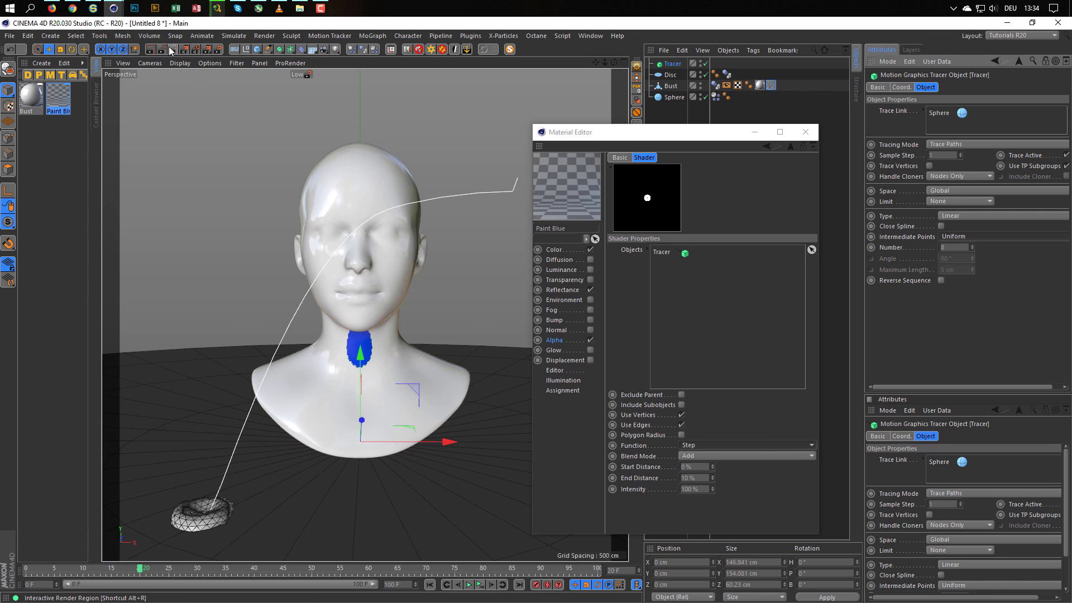
left_click(480, 584)
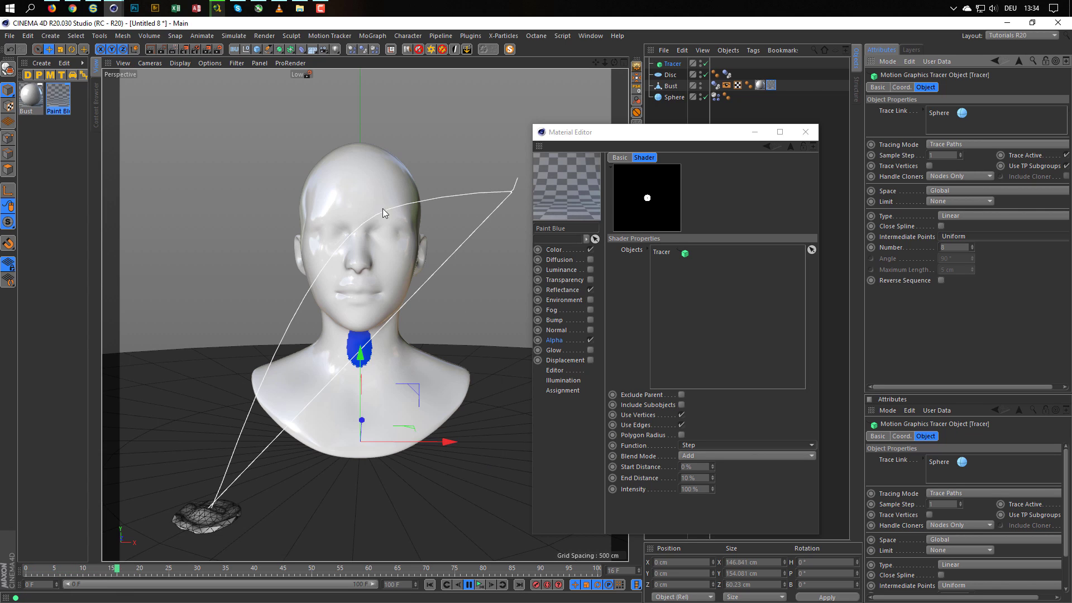
left_click(469, 584)
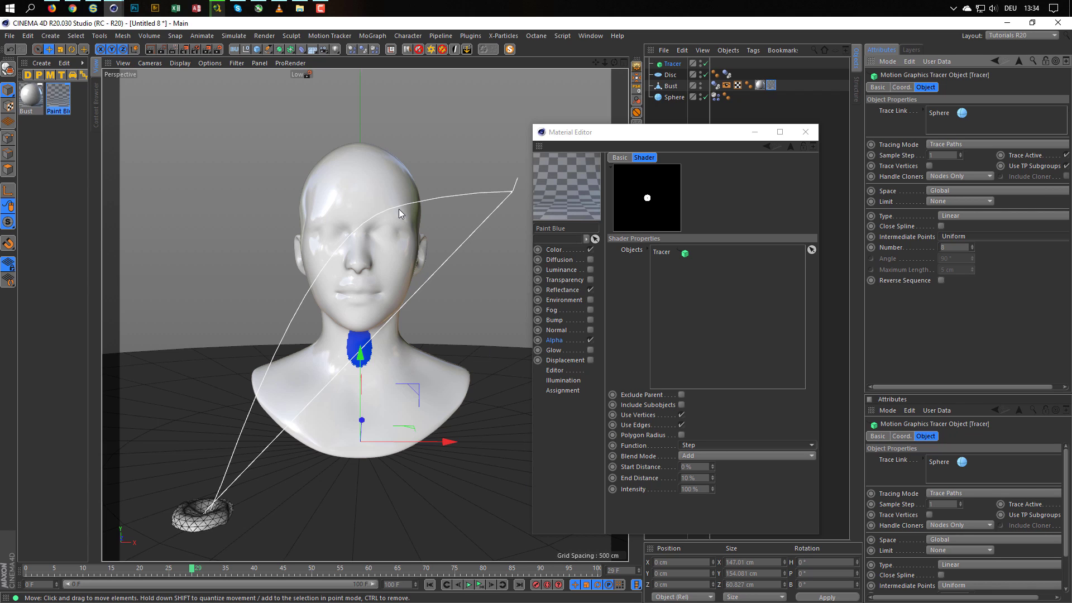
left_click(174, 50)
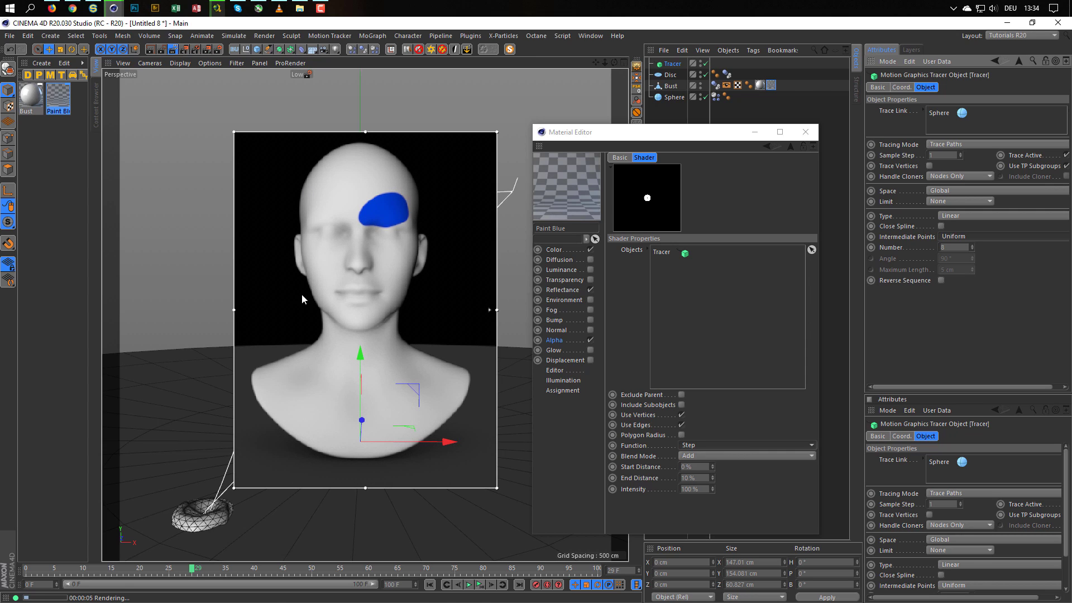
- Adjust the Proximal shader's End Distance, trying 15% and settling on 13%
left_click_drag(705, 478, 664, 488)
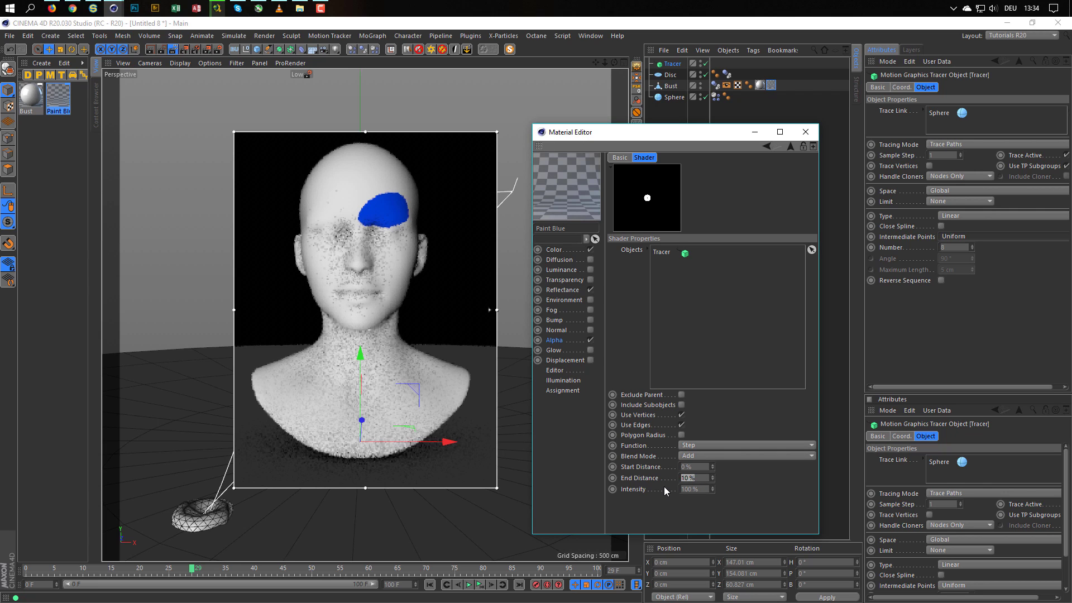
type("15")
key("Return")
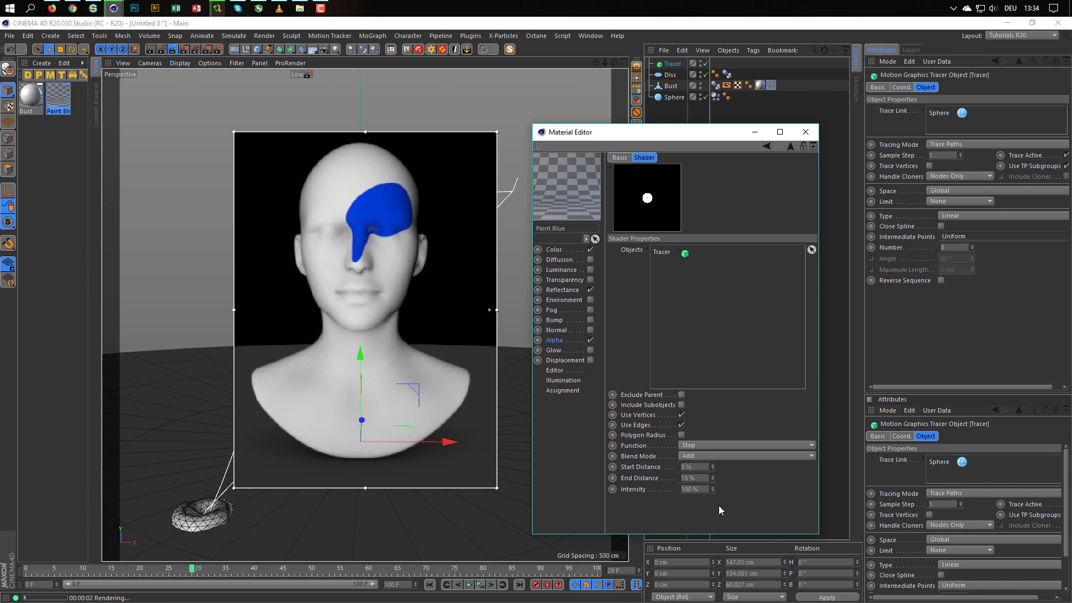
left_click_drag(668, 480, 661, 482)
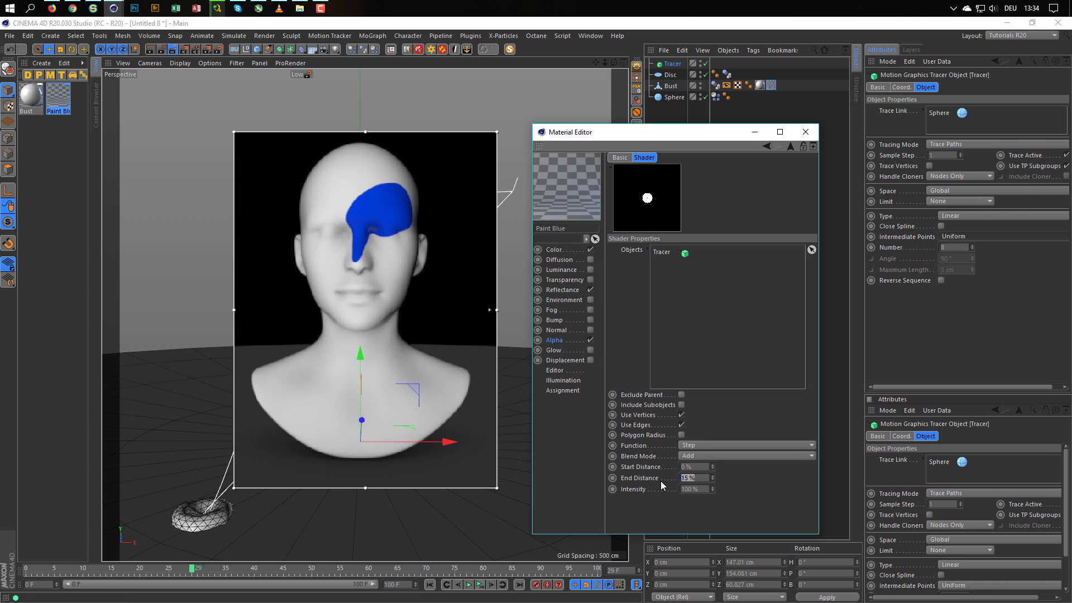
type("13")
key("Return")
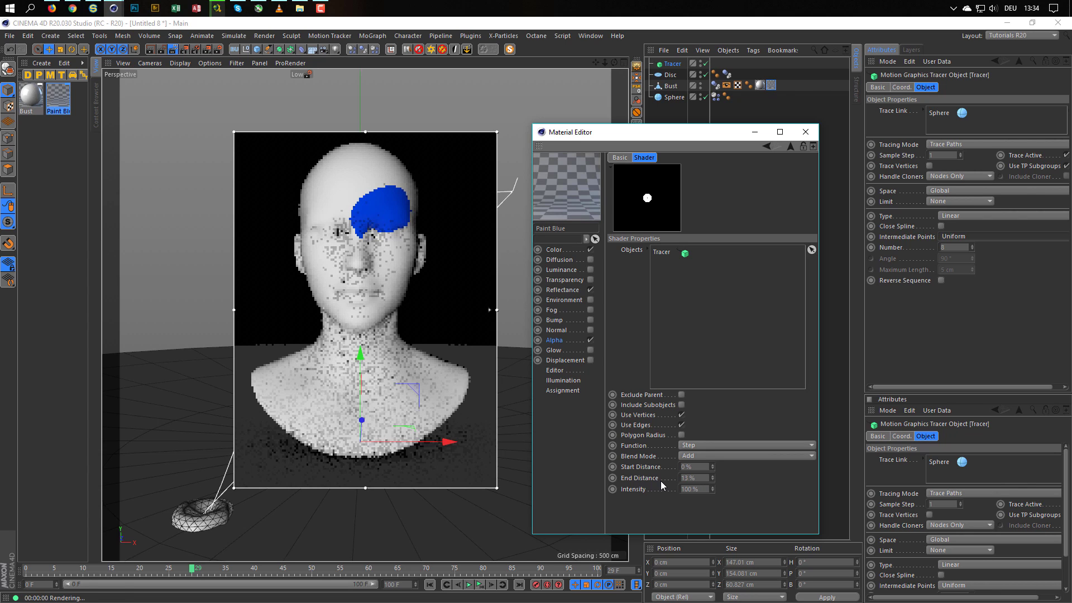
- Disable the Paint Blue material's Color channel and set its reflectance Layer Fresnel to Conductor with the Gold preset
left_click(772, 85)
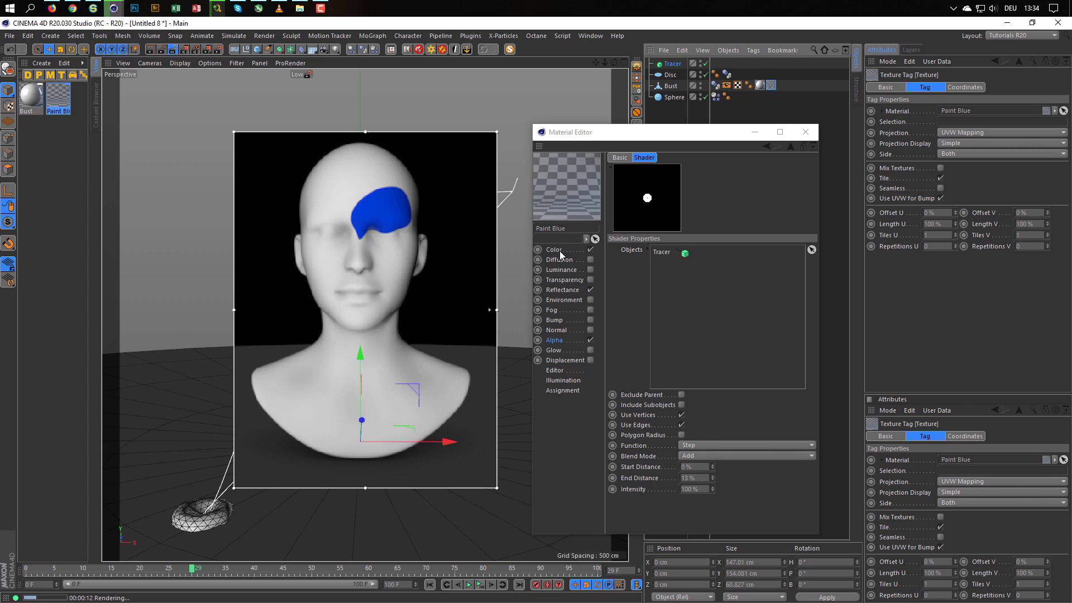
left_click(590, 249)
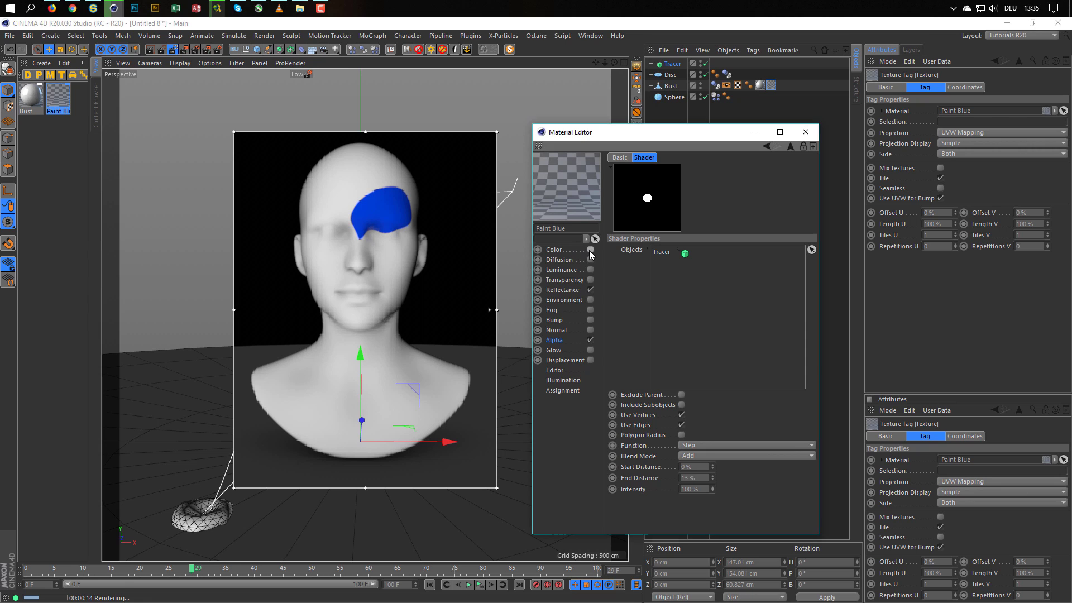
left_click(562, 290)
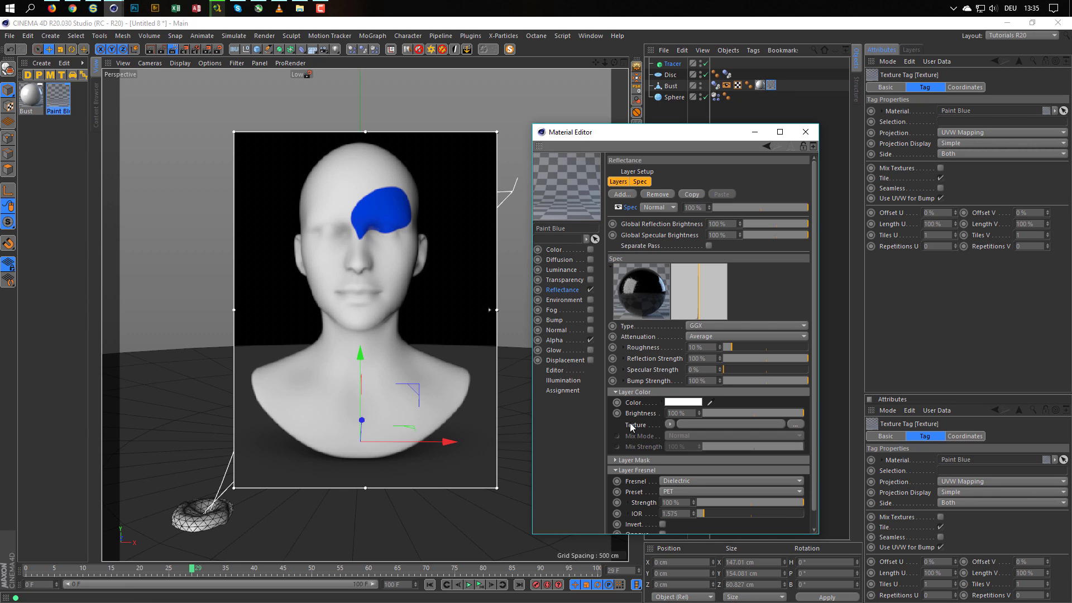
left_click(692, 480)
left_click(690, 515)
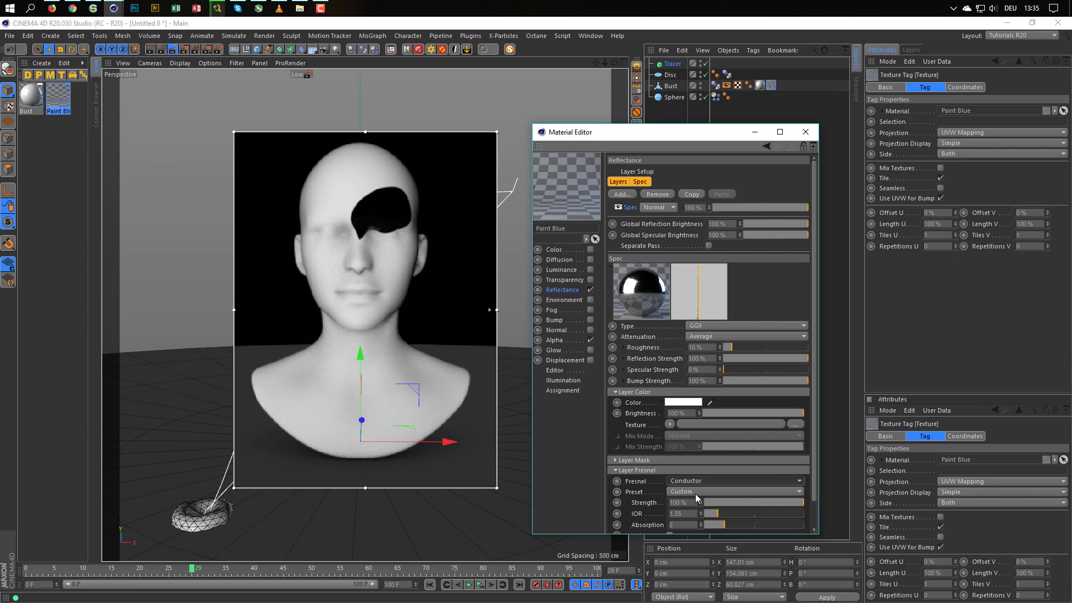
left_click(696, 492)
left_click(687, 268)
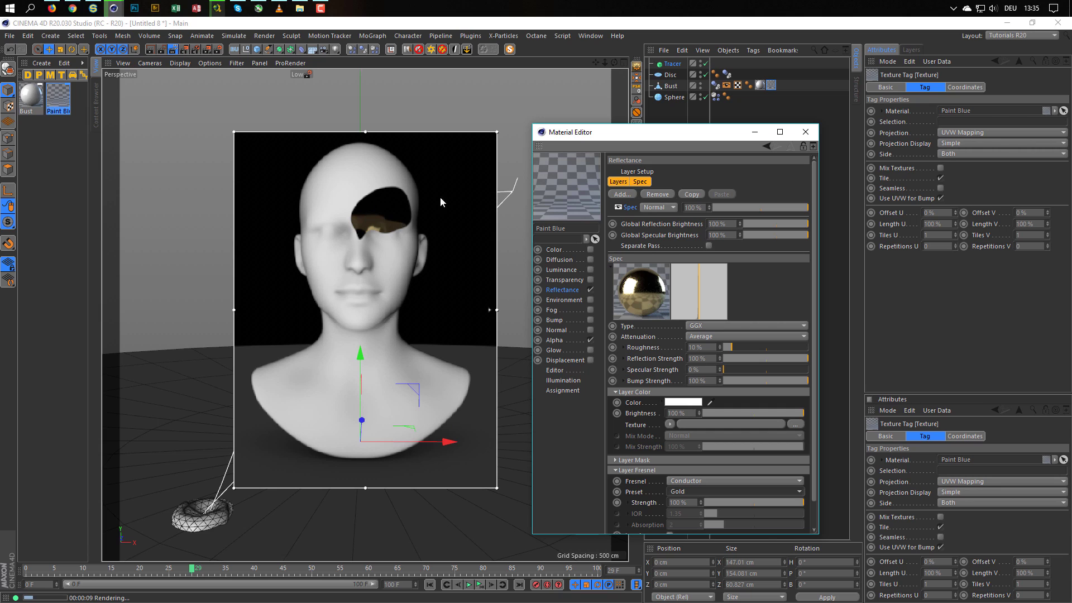
- Add the Nikomedias Scene Rig Ultimate to the scene and disable the Disc object
left_click_drag(658, 131, 639, 181)
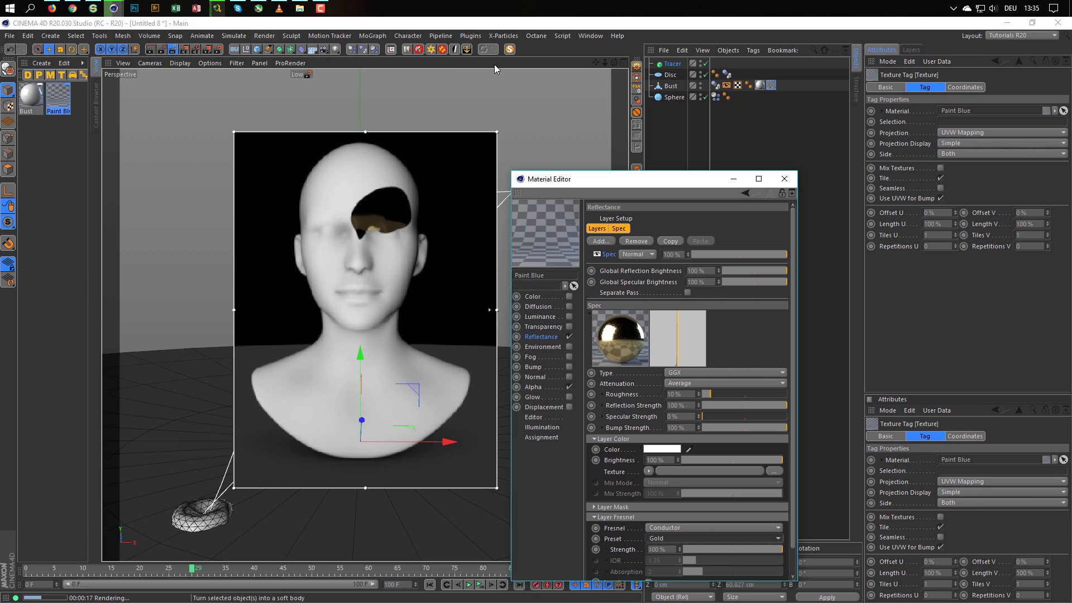
left_click(407, 50)
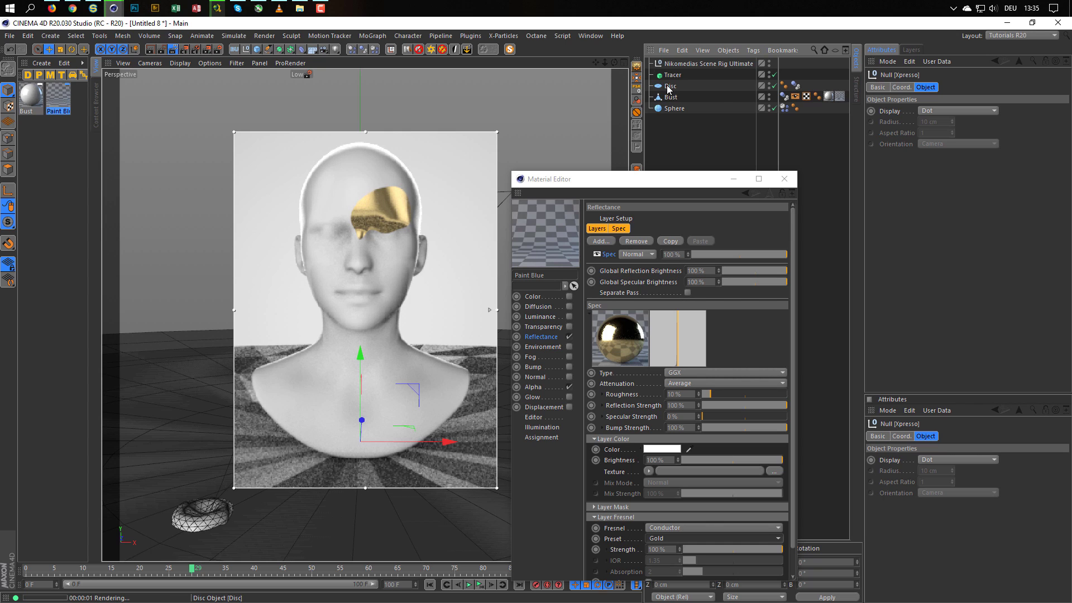
left_click(774, 86)
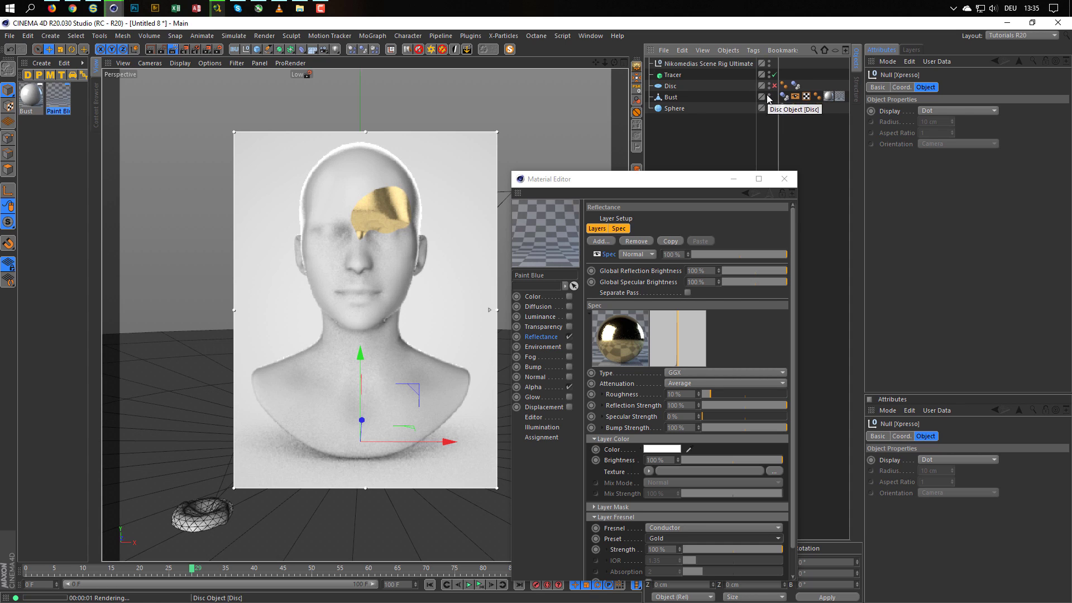
- Turn on the collider in the scene rig's Background & Floor settings
left_click(724, 65)
left_click(977, 98)
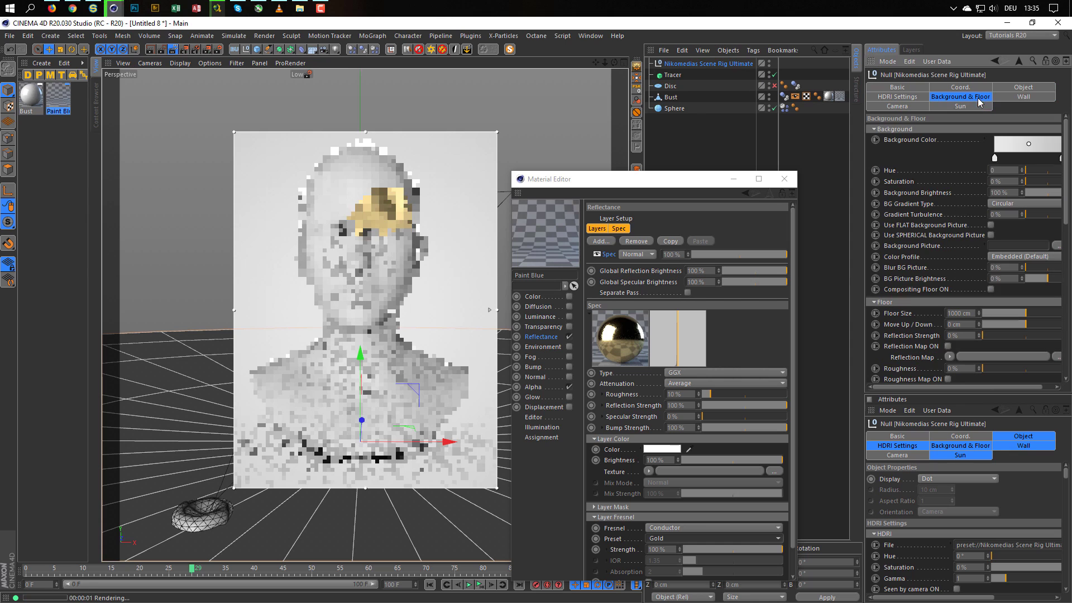
scroll(915, 268, "down", 10)
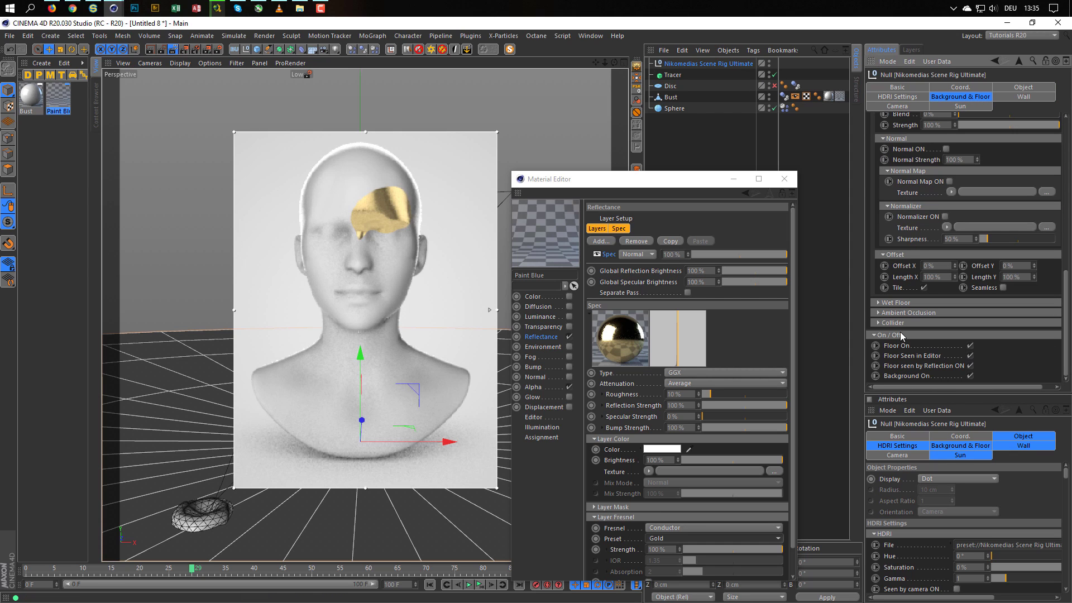
left_click(897, 323)
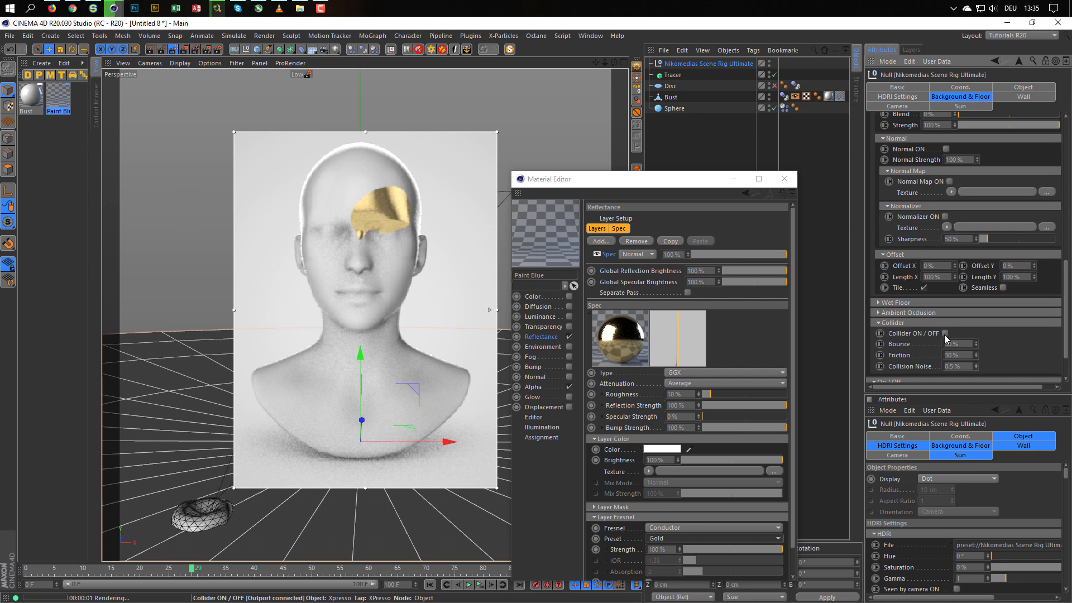
left_click(944, 334)
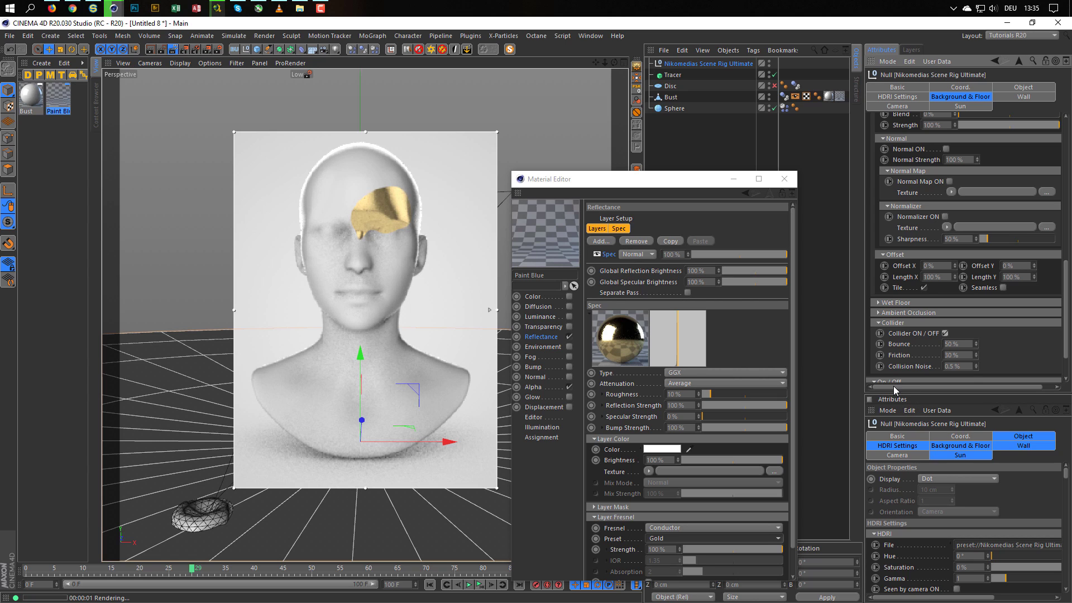
- Turn off the interactive render region, play the simulation to check the sphere against the floor collider, close the Material Editor, and rewind
left_click(172, 52)
left_click(479, 584)
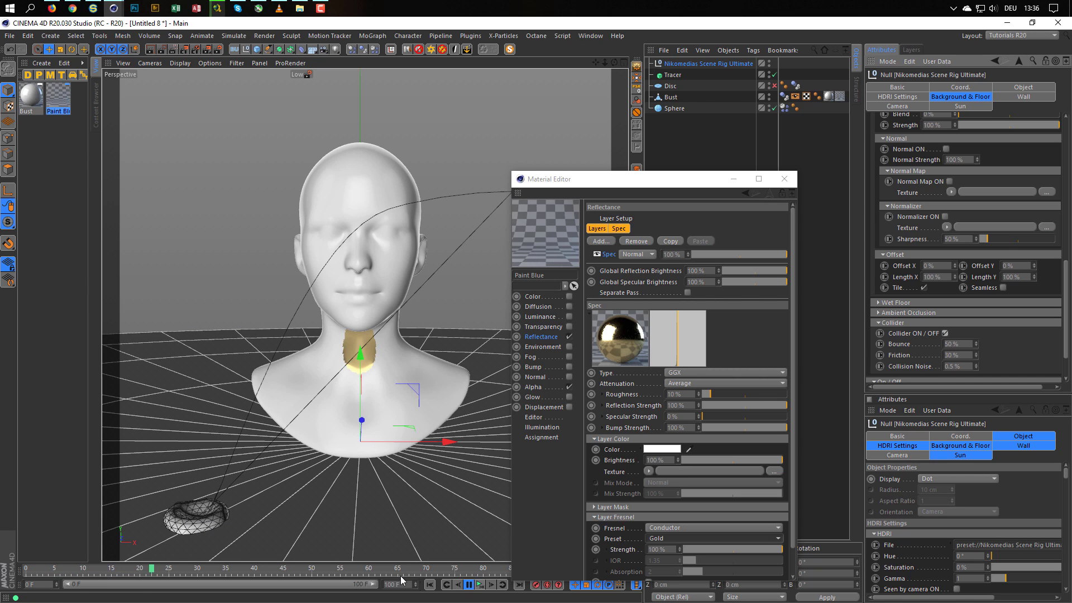
left_click(469, 585)
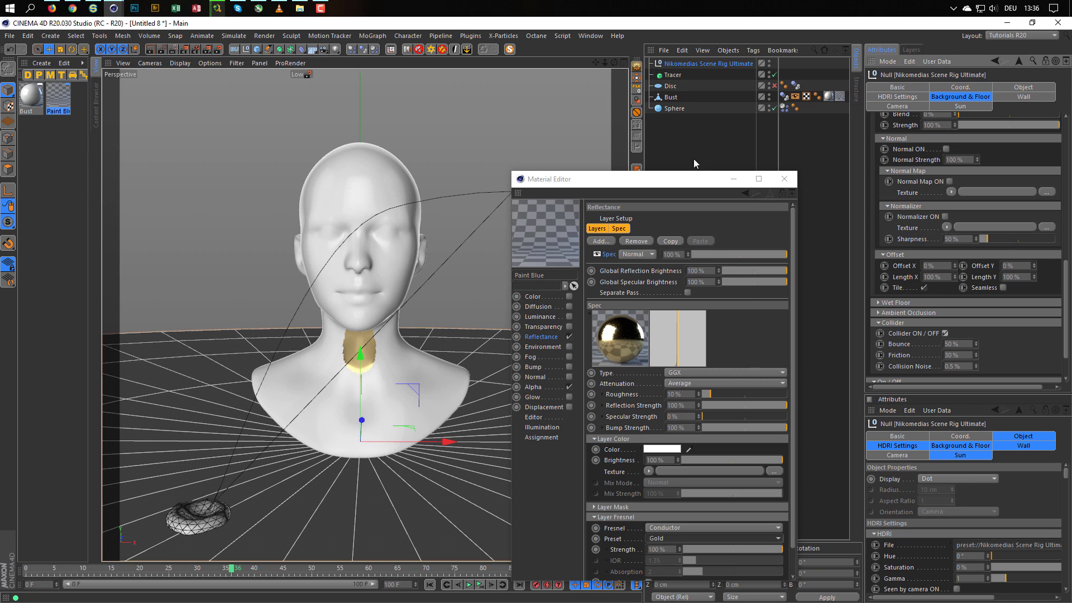
left_click(784, 180)
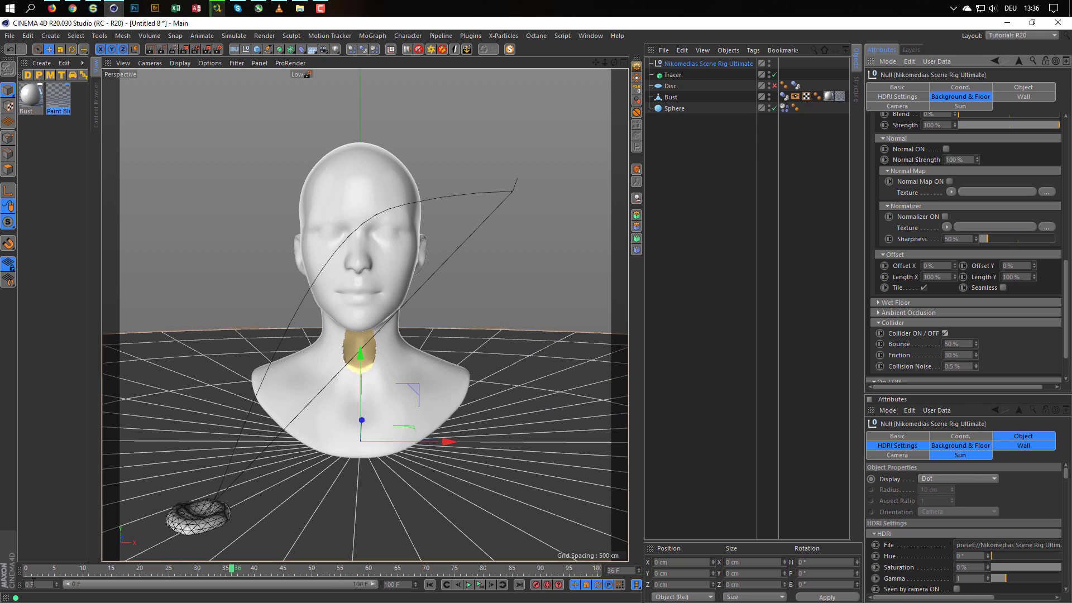
left_click(429, 585)
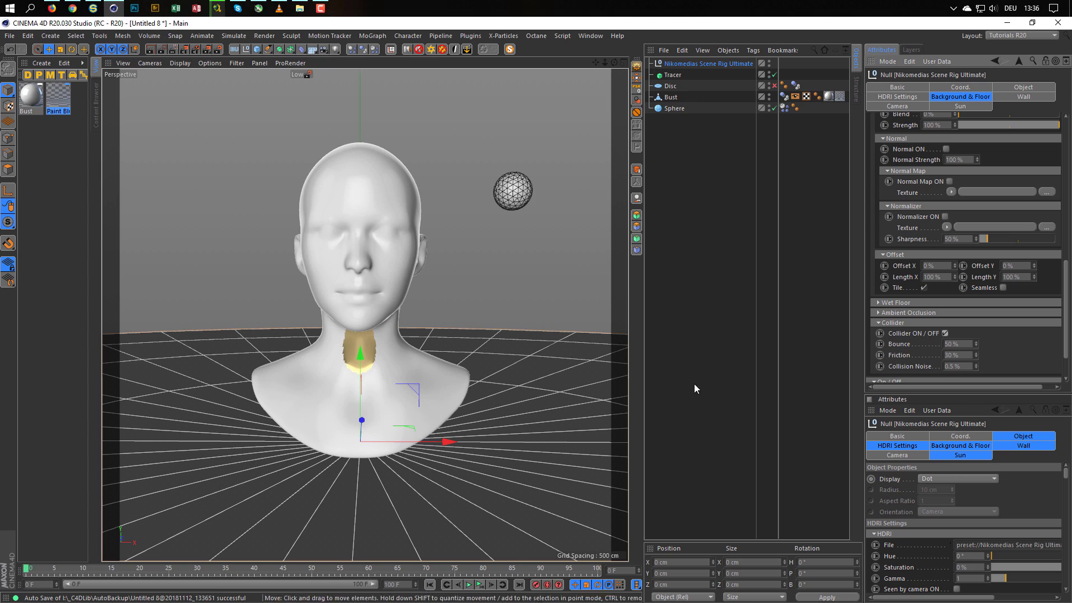
- Duplicate the Sphere and move the copy to the opposite side of the bust, at about X -80 cm, Y 116 cm
left_click(674, 109)
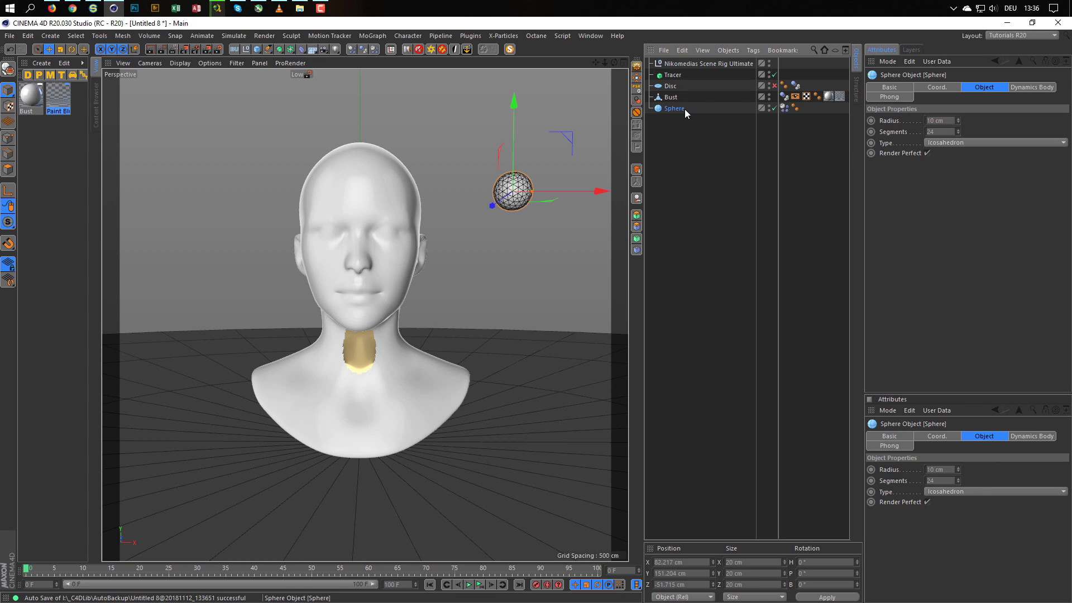
left_click_drag(675, 109, 669, 168, "ctrl")
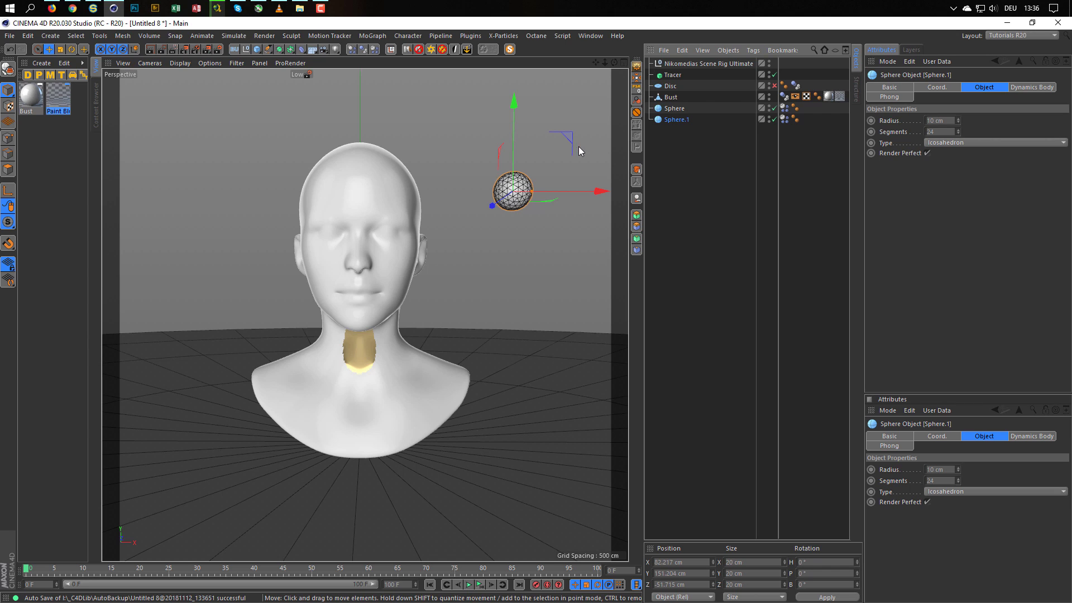
left_click_drag(561, 133, 267, 203)
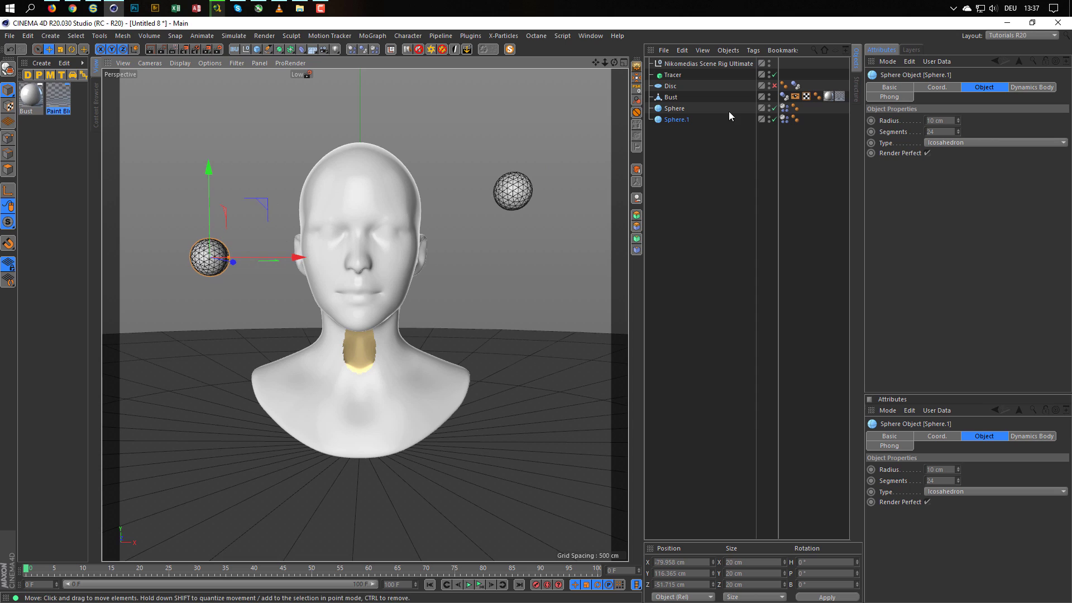
- Set the X Initial Linear Velocity of the duplicate sphere's Dynamics Body to 500 cm
left_click(785, 118)
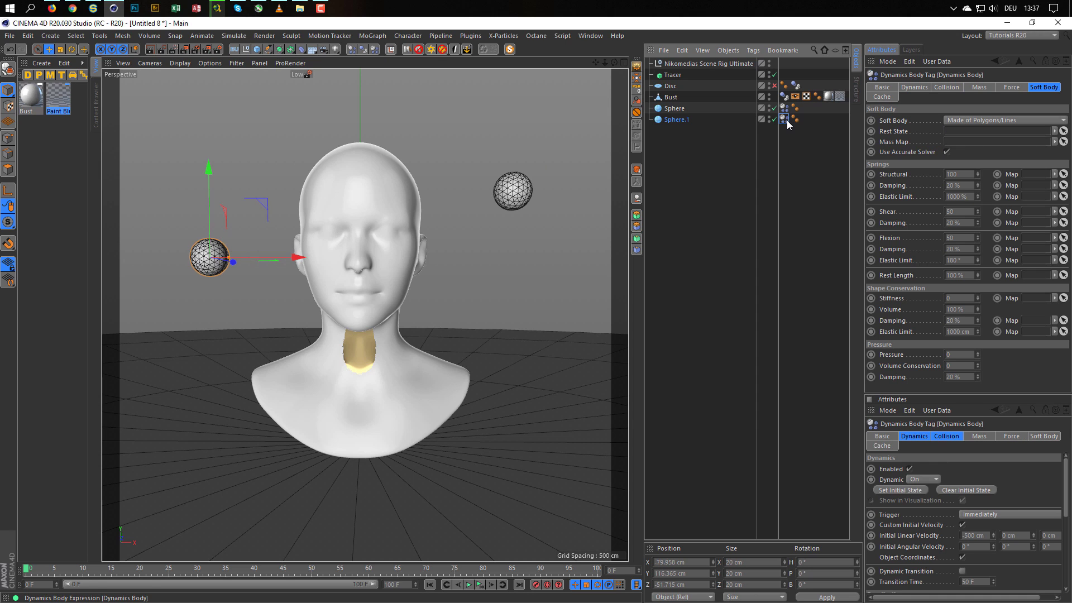
left_click(943, 88)
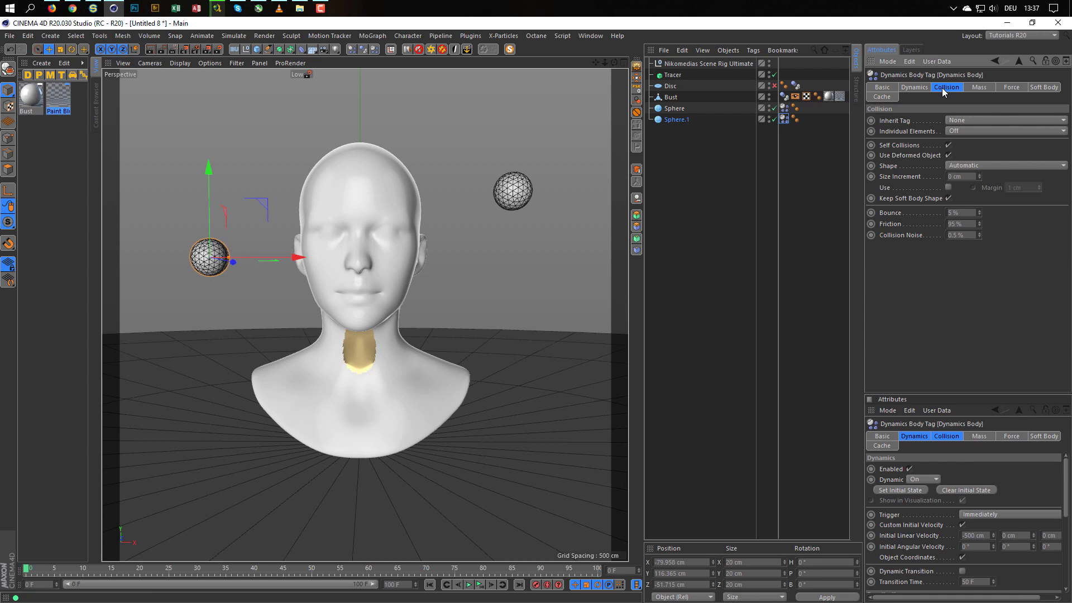
left_click(916, 87)
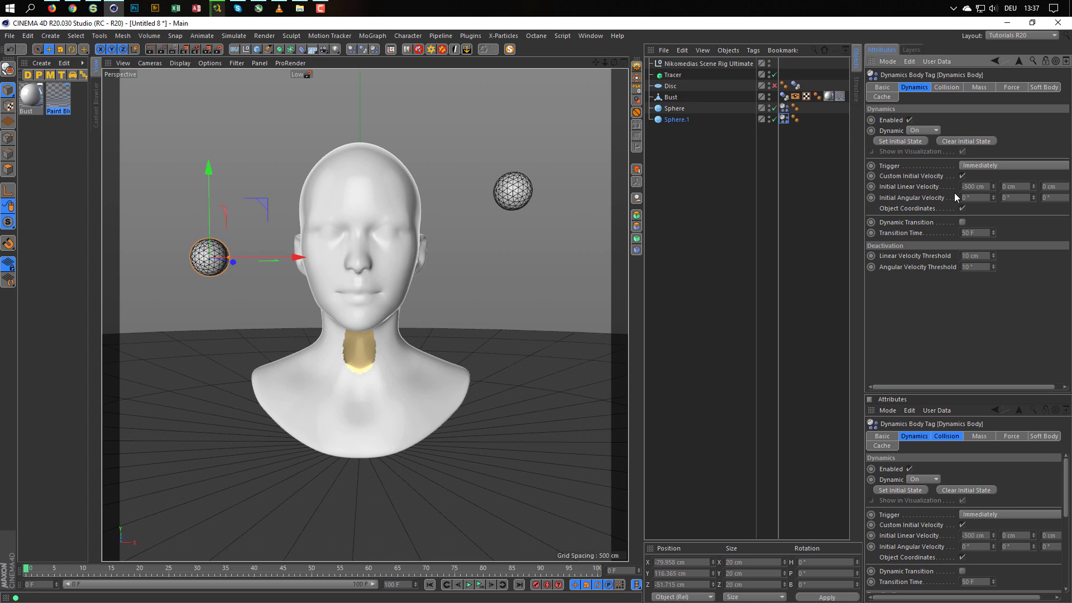
left_click(989, 186)
type("500")
key("Return")
- Play the simulation to check how both spheres hit the bust, then rewind to the start
left_click(479, 584)
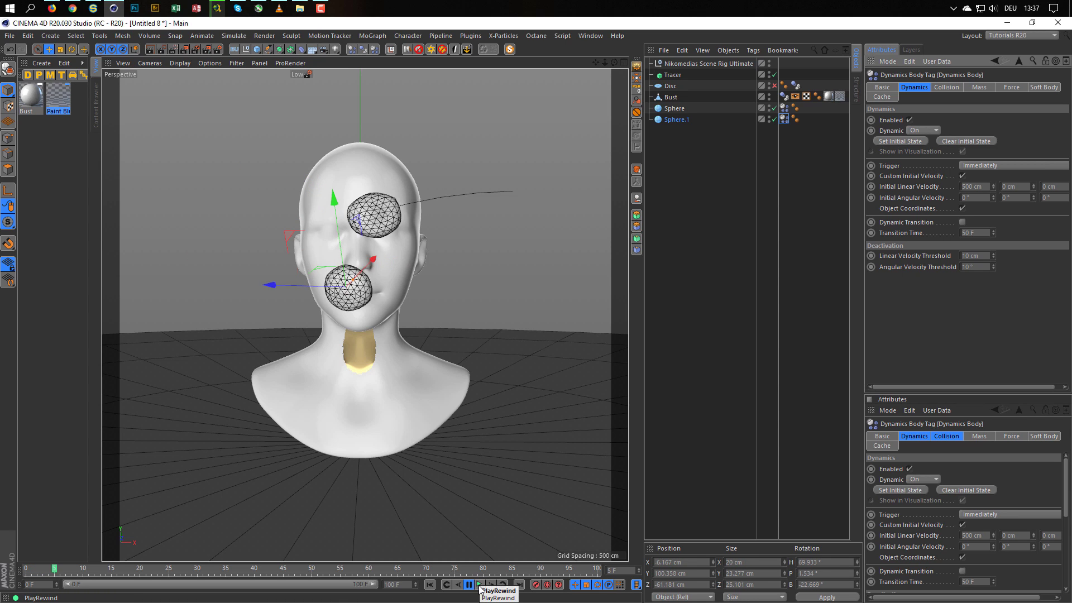
left_click(469, 584)
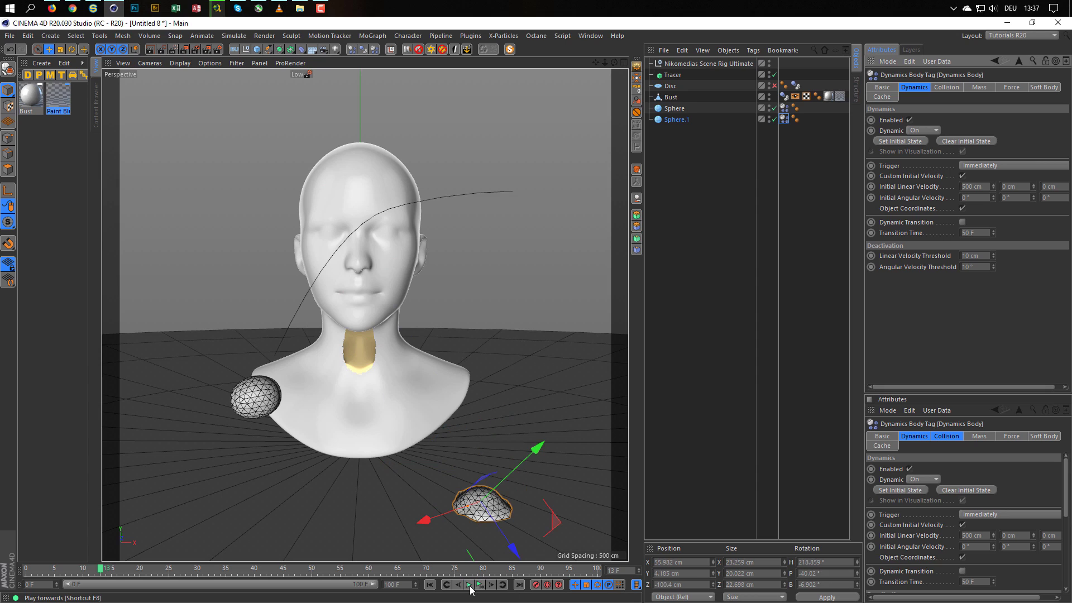
left_click(429, 585)
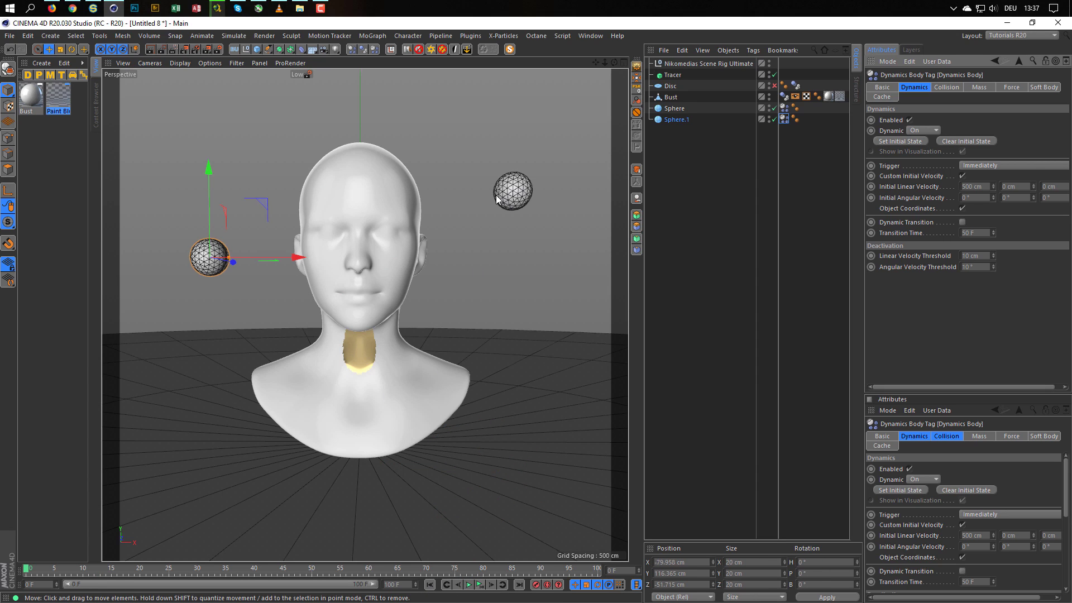
- Rename the Tracer object as Tracer Blue
double_click(673, 75)
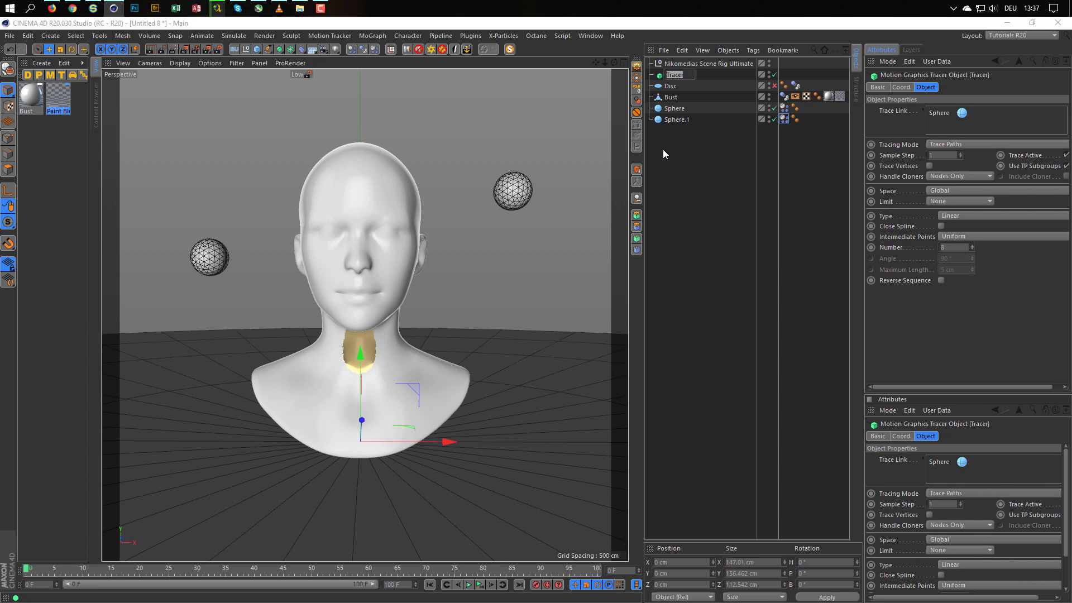
key("Right")
type("Blue")
key("Return")
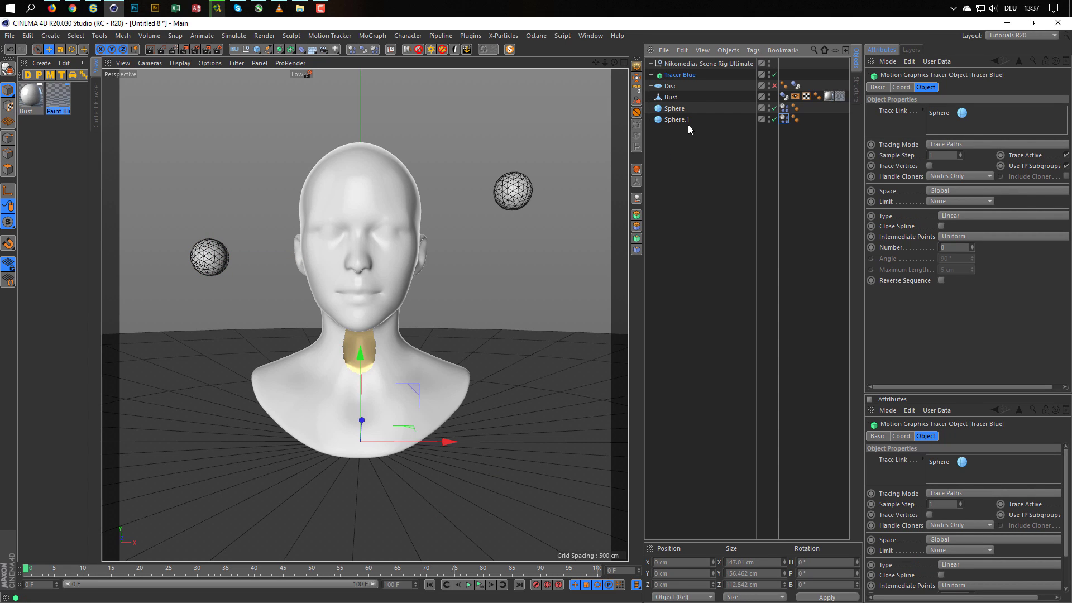
double_click(677, 109)
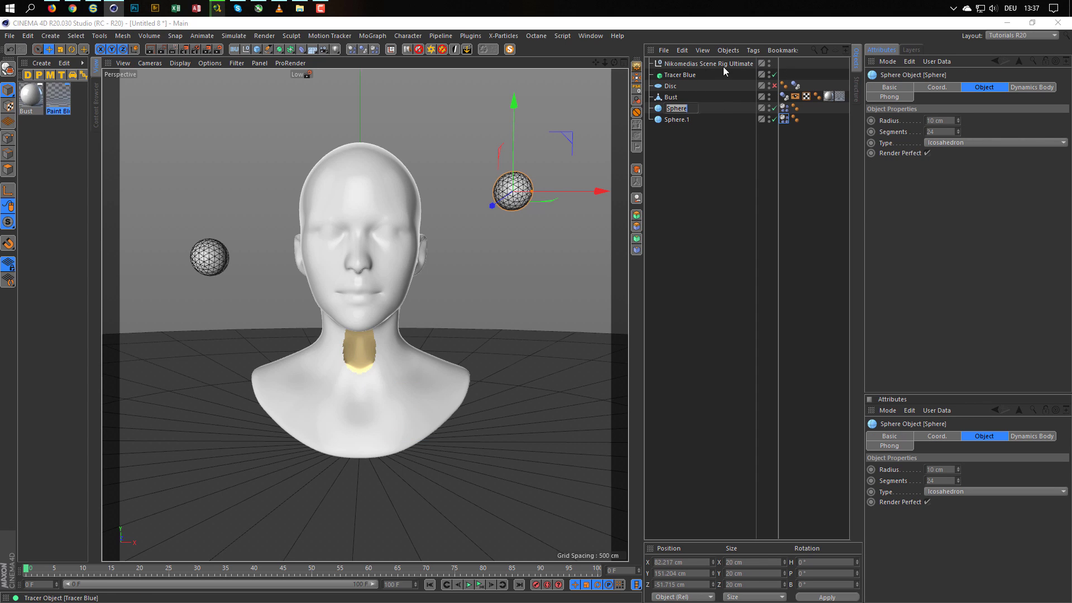
- Rename the tracer object as Tracer 1
double_click(684, 75)
left_click(695, 75)
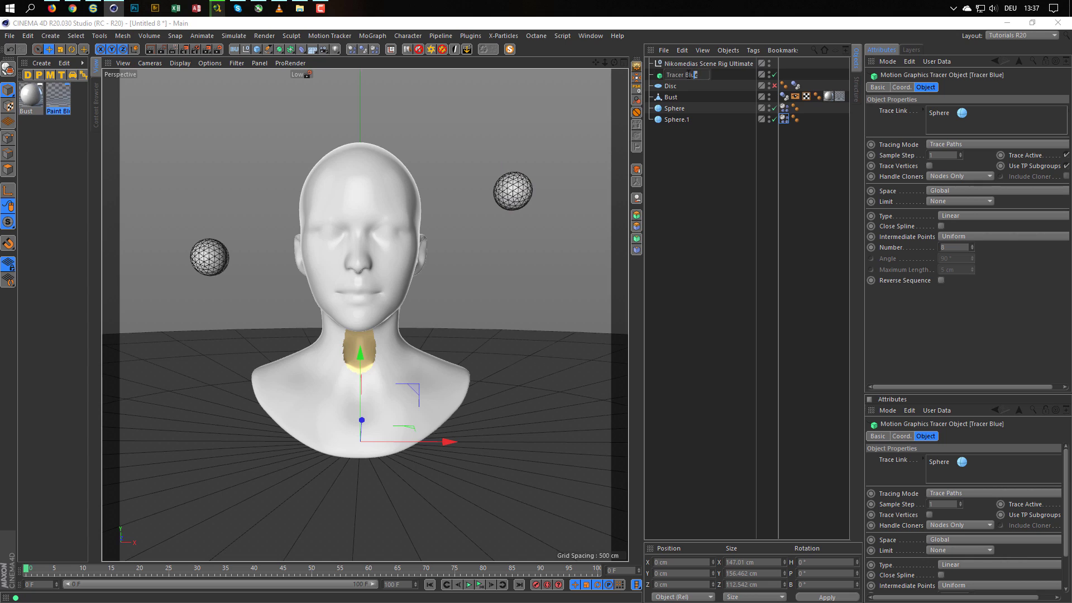
type("1")
key("Return")
- Rename the original sphere as Sphere 1 and its duplicate as Sphere 2
double_click(676, 109)
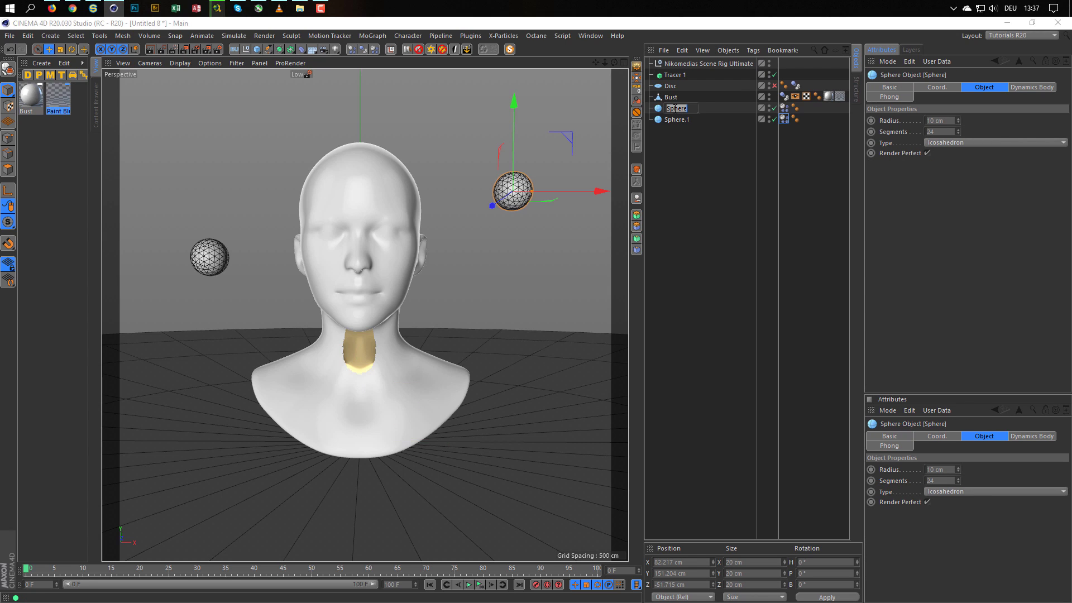
key("End")
type("1")
key("Return")
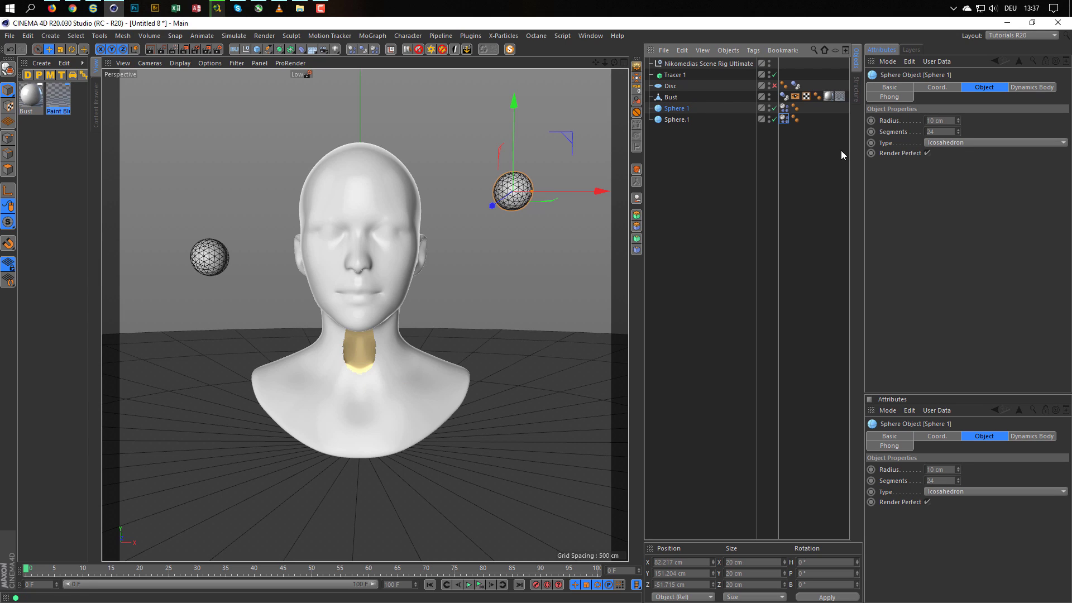
double_click(680, 120)
key("End")
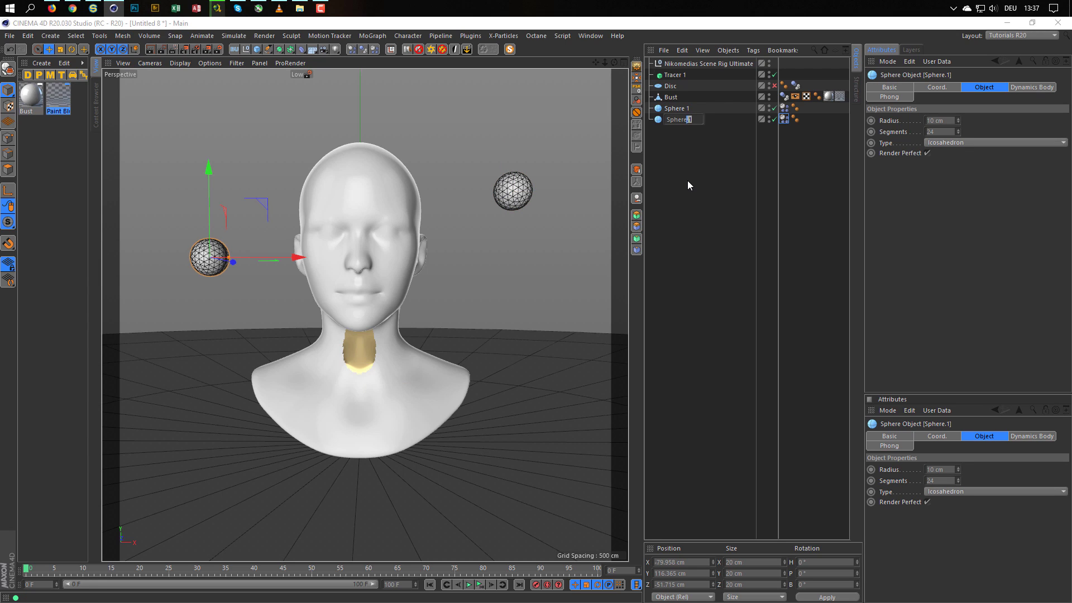
key("BackSpace")
key("BackSpace")
type("2")
key("Return")
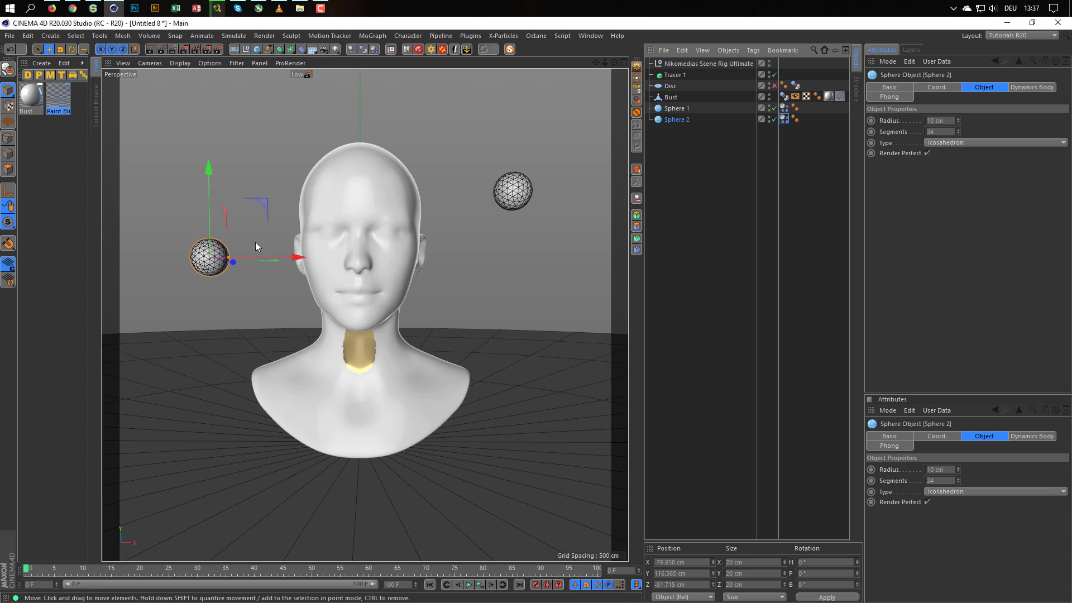
- Duplicate the Tracer 1 object and rename the copy as Tracer 2
left_click(678, 79)
left_click_drag(676, 77, 676, 83, "ctrl")
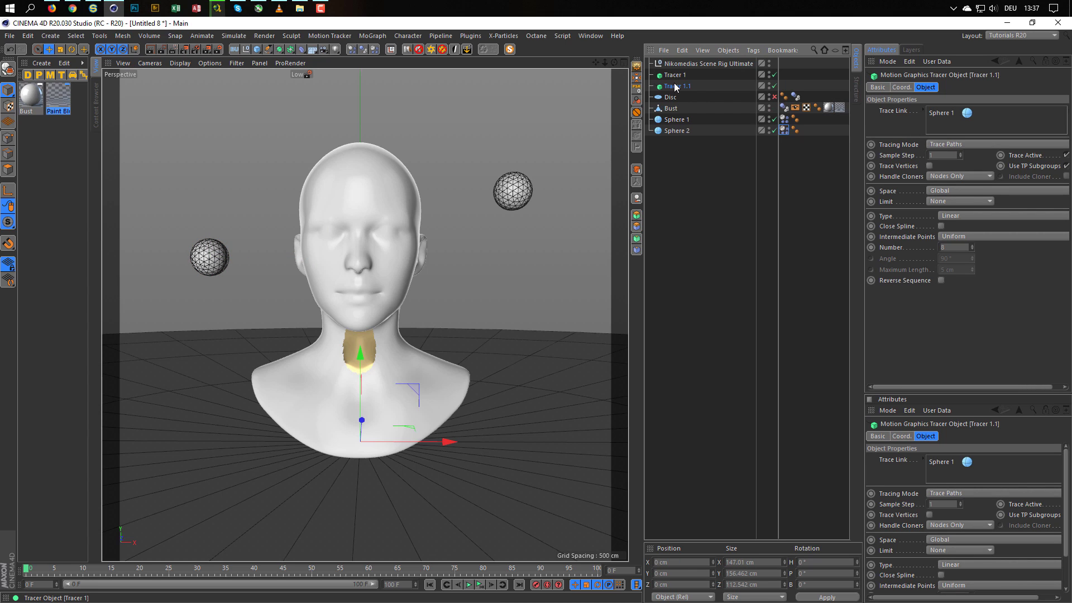
double_click(676, 85)
key("Right")
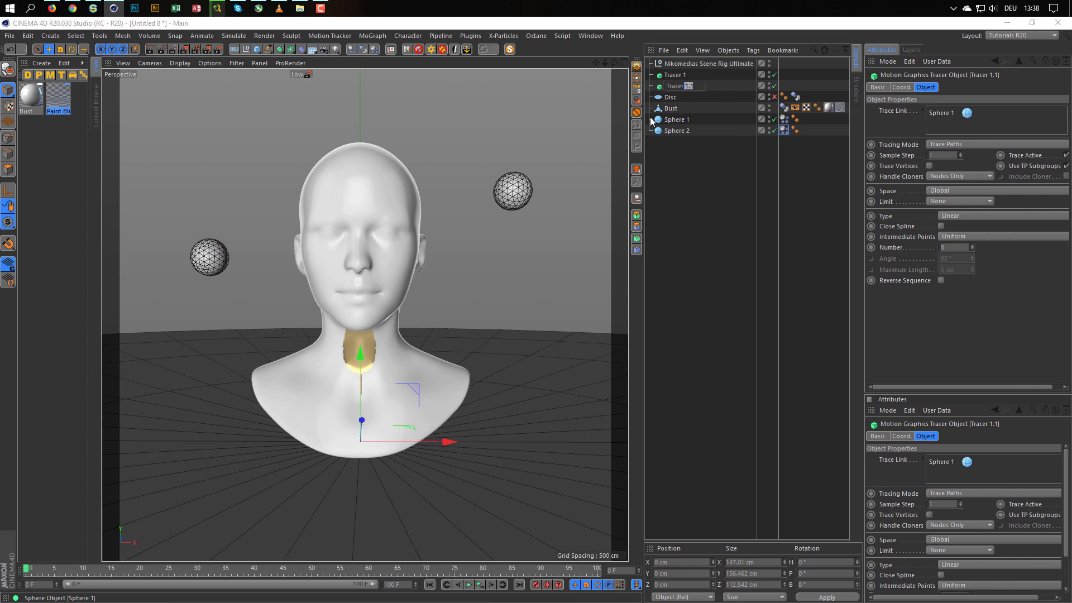
type("2")
key("Return")
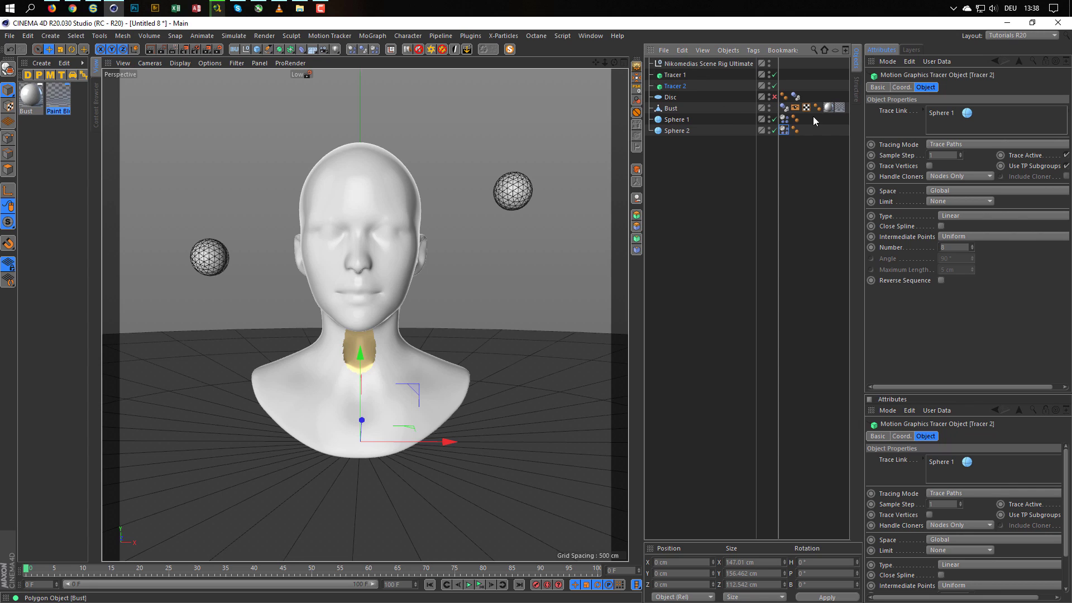
- Replace Sphere 1 with Sphere 2 in the Trace Link of Tracer 2
left_click(932, 115)
key("Delete")
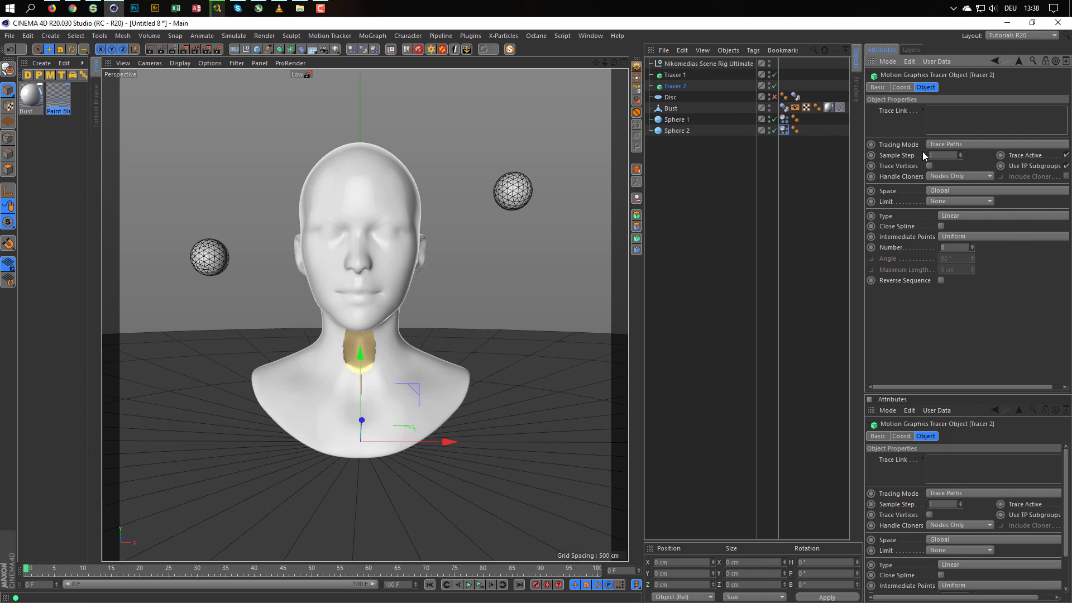
left_click_drag(678, 131, 970, 132)
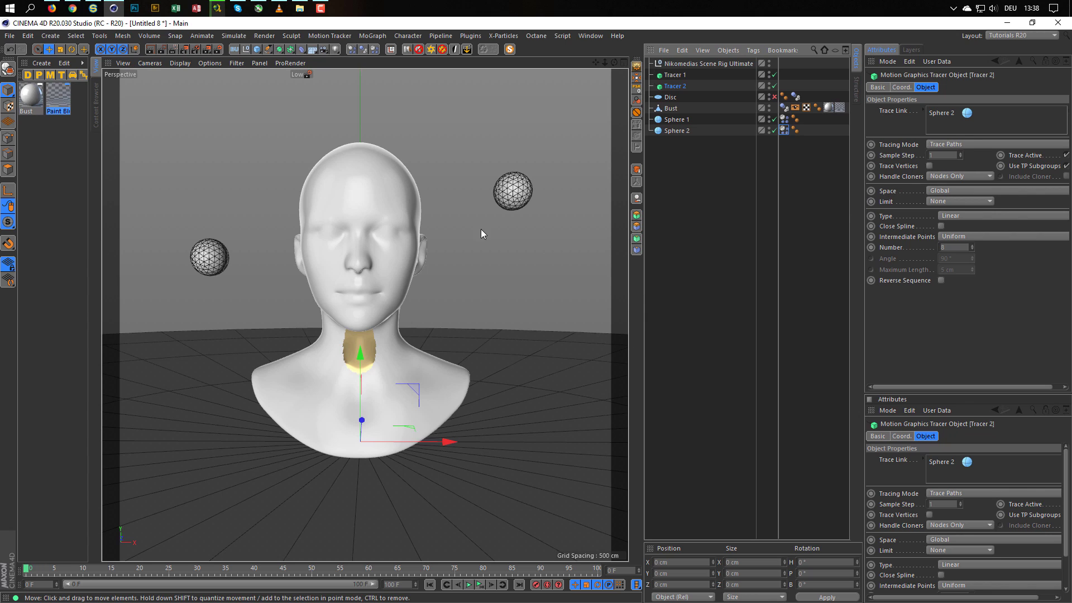
- Duplicate the Paint Blue material, then rename the original as Paint 1 and the copy as Paint 2
mouse_move(67, 100)
left_mouse_down("ctrl")
mouse_move(53, 139)
mouse_move(35, 150)
left_mouse_up("ctrl")
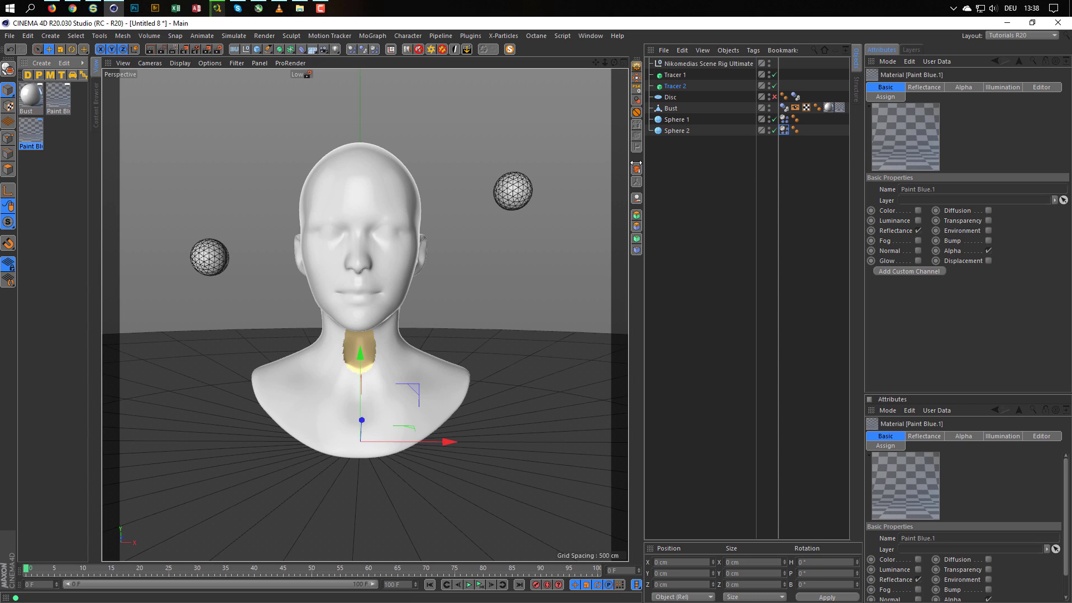
left_click_drag(641, 162, 576, 162)
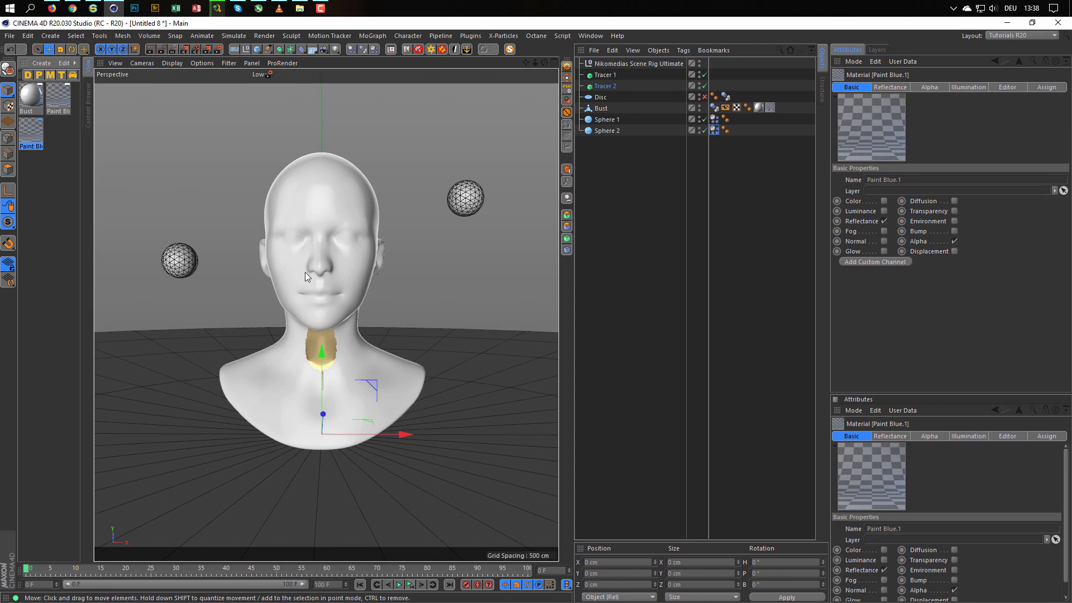
double_click(59, 99)
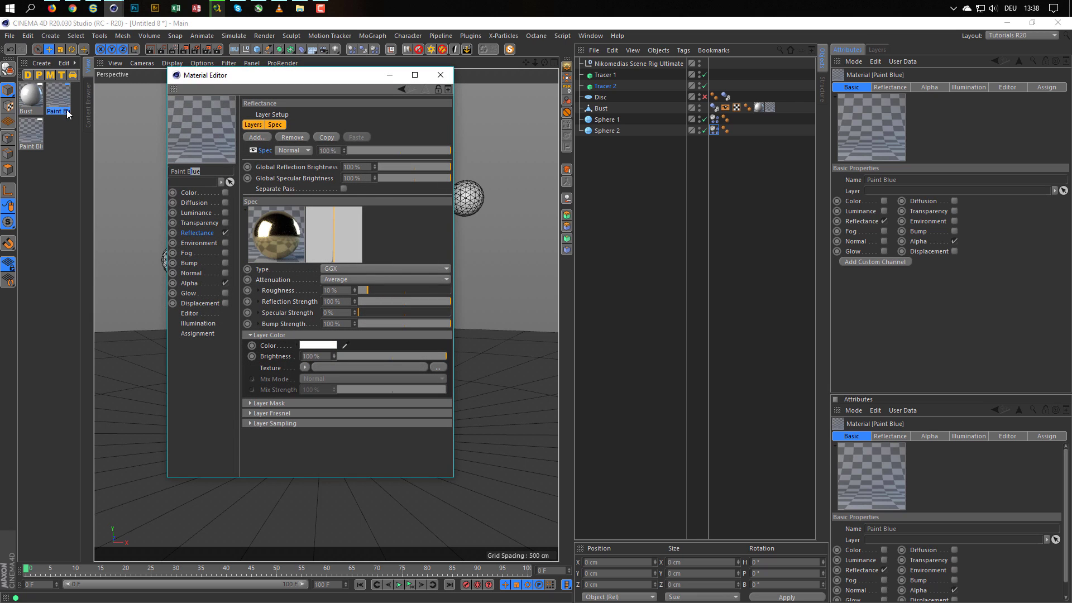
type("1")
left_click(29, 134)
left_click(222, 171)
type("2")
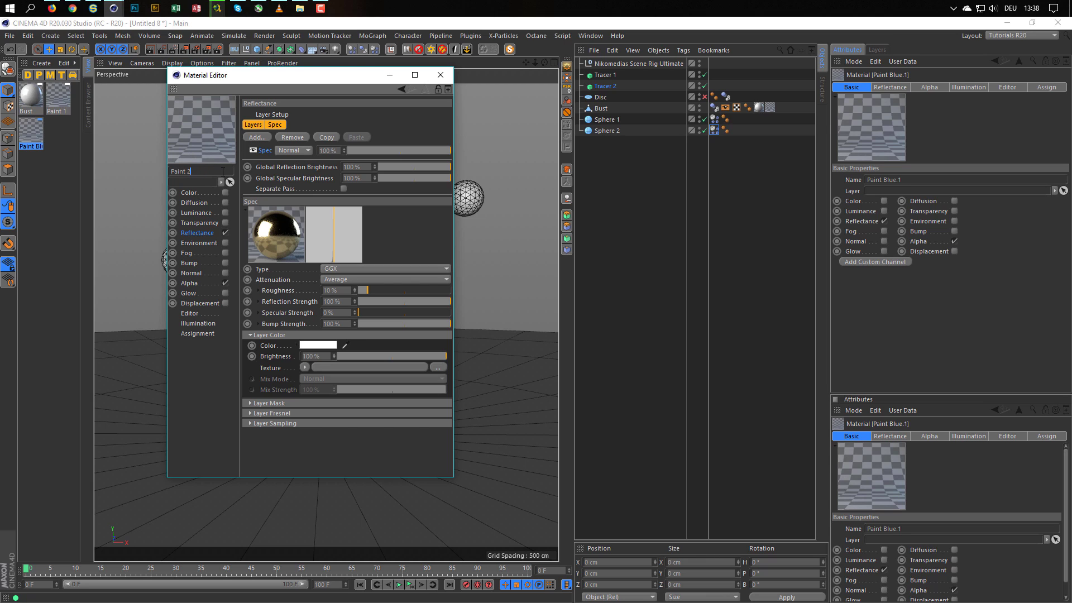
key("Return")
- Enable the Color channel of the Paint 2 material and set its reflectance Layer Fresnel to Dielectric
left_click(226, 192)
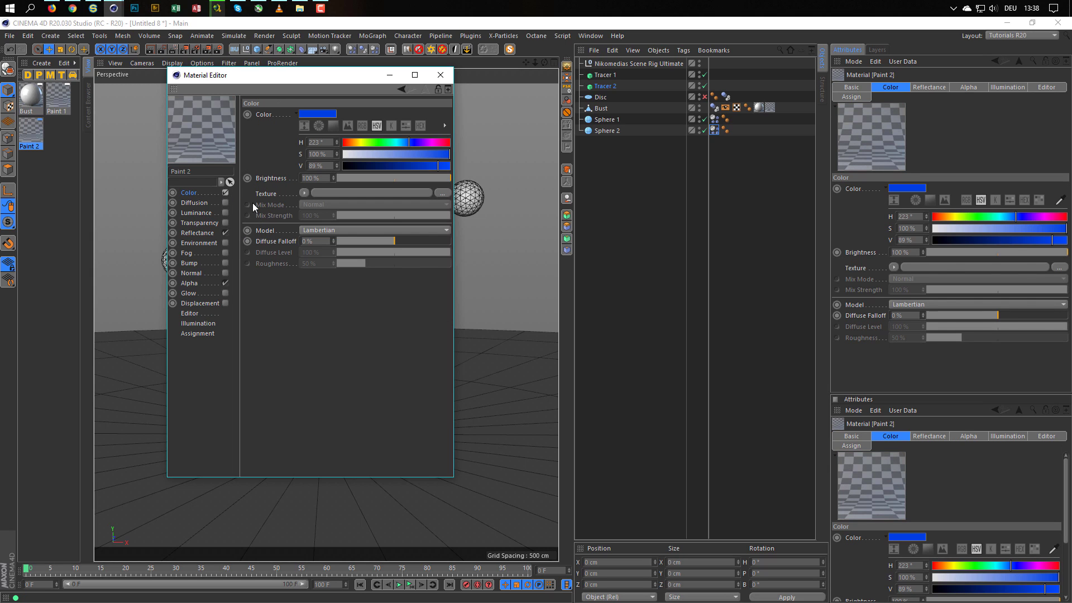
left_click(212, 233)
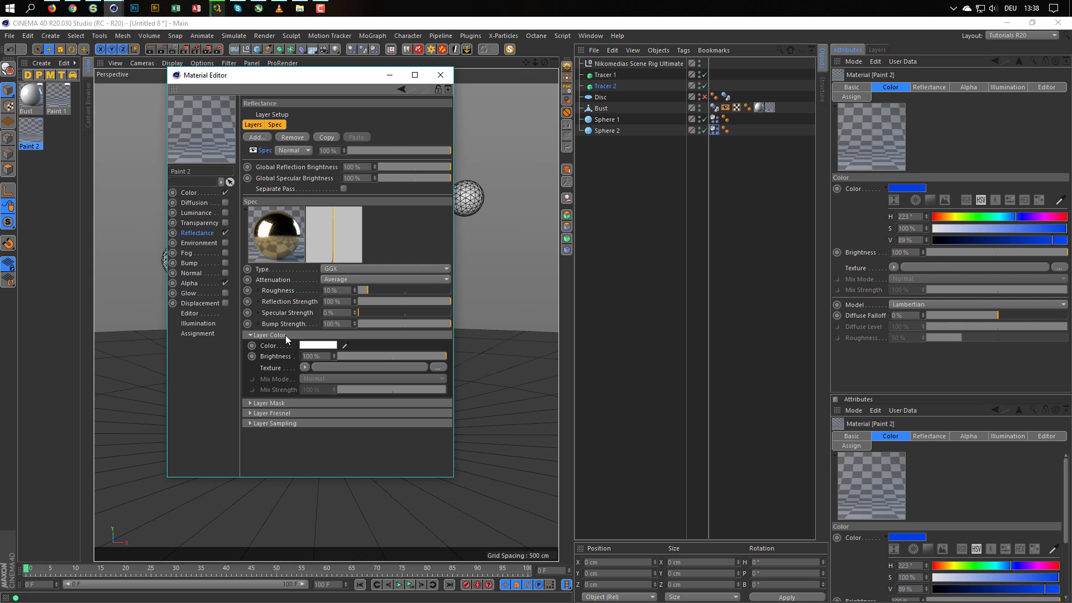
left_click(289, 412)
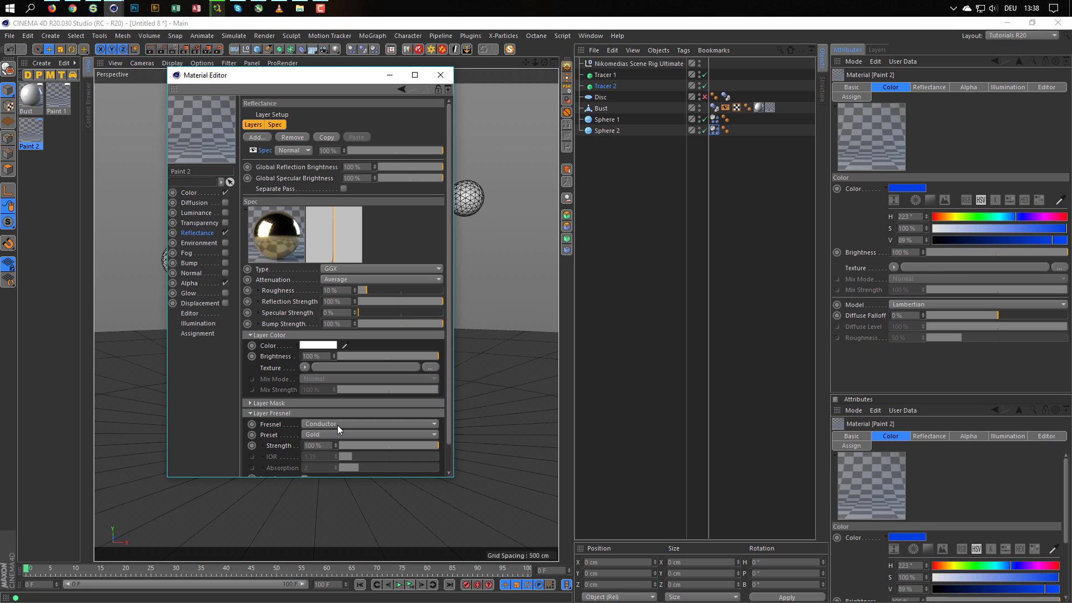
left_click(337, 424)
left_click(340, 437)
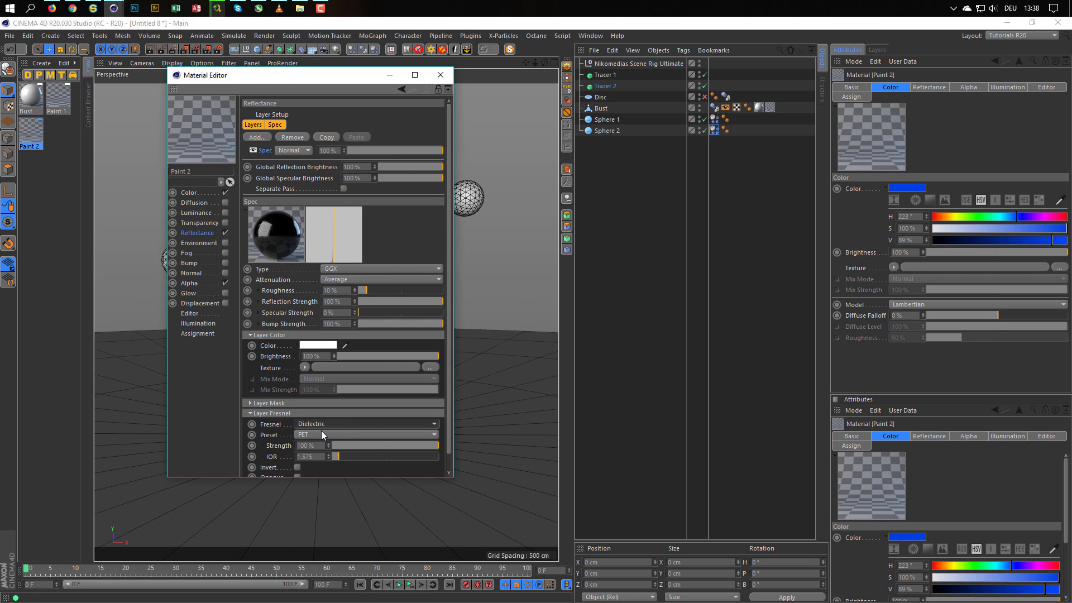
- Set the Paint 2 color to red (H 0°, S 100%, V 86%) and replace Tracer 1 with Tracer 2 in its alpha Proximal shader
left_click(203, 193)
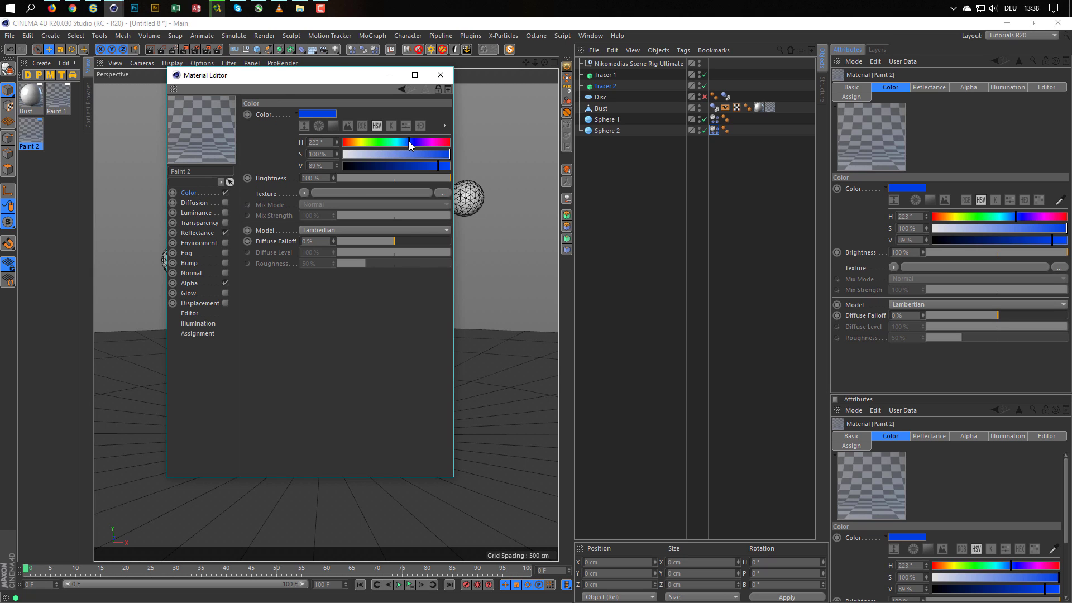
left_click_drag(409, 142, 435, 167)
left_click(200, 285)
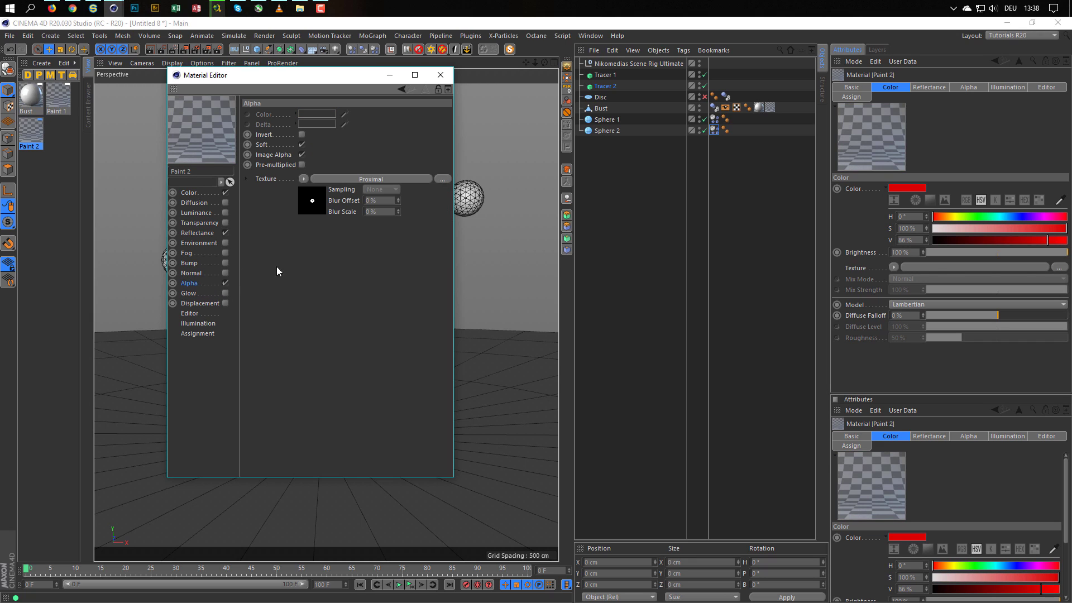
left_click(317, 215)
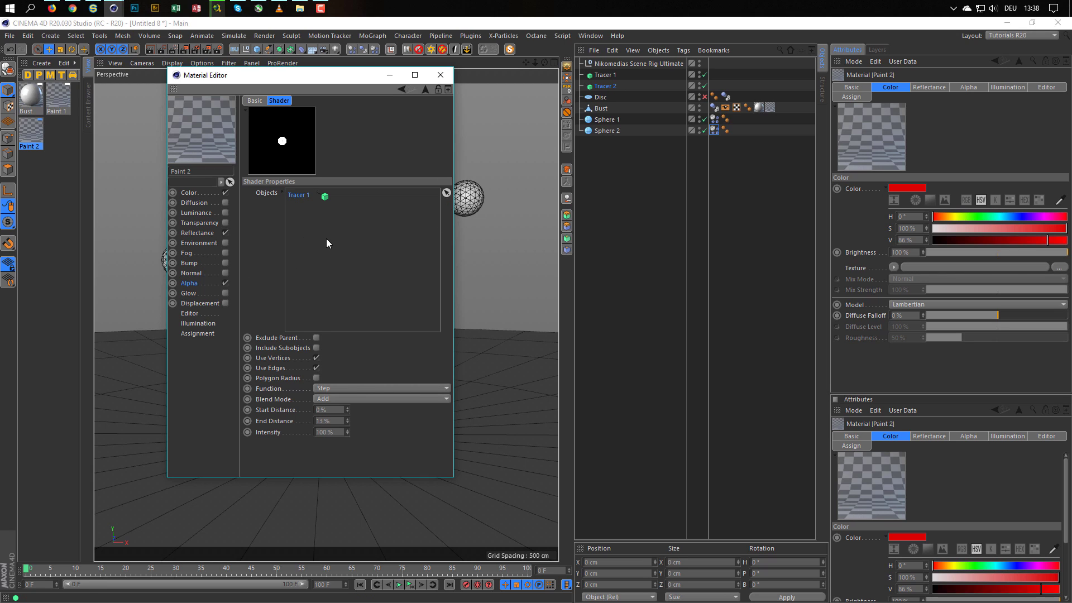
key("Delete")
left_click_drag(602, 89, 334, 282)
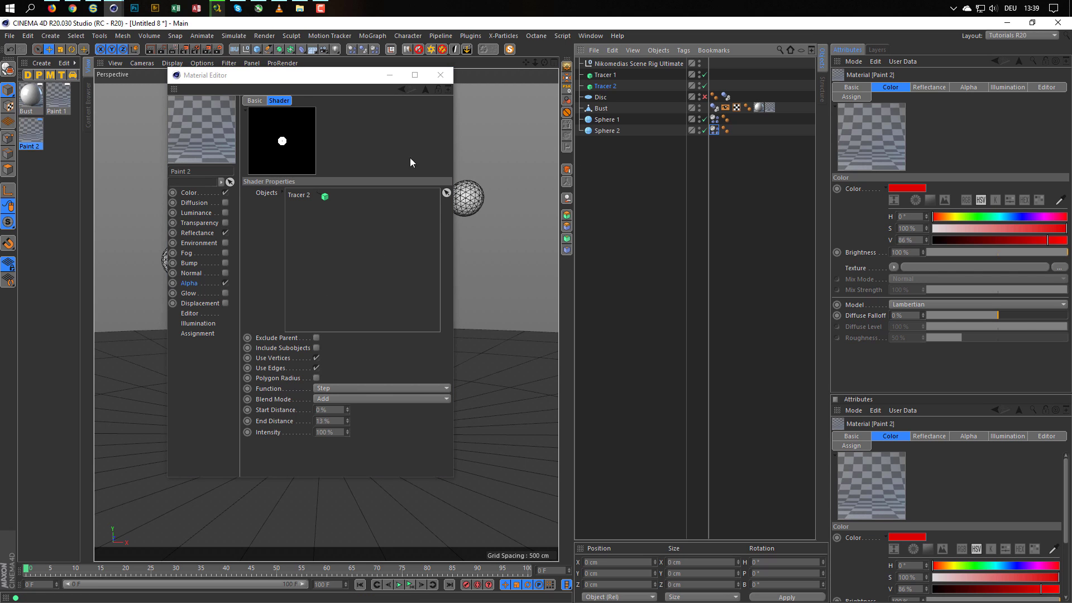
left_click(441, 75)
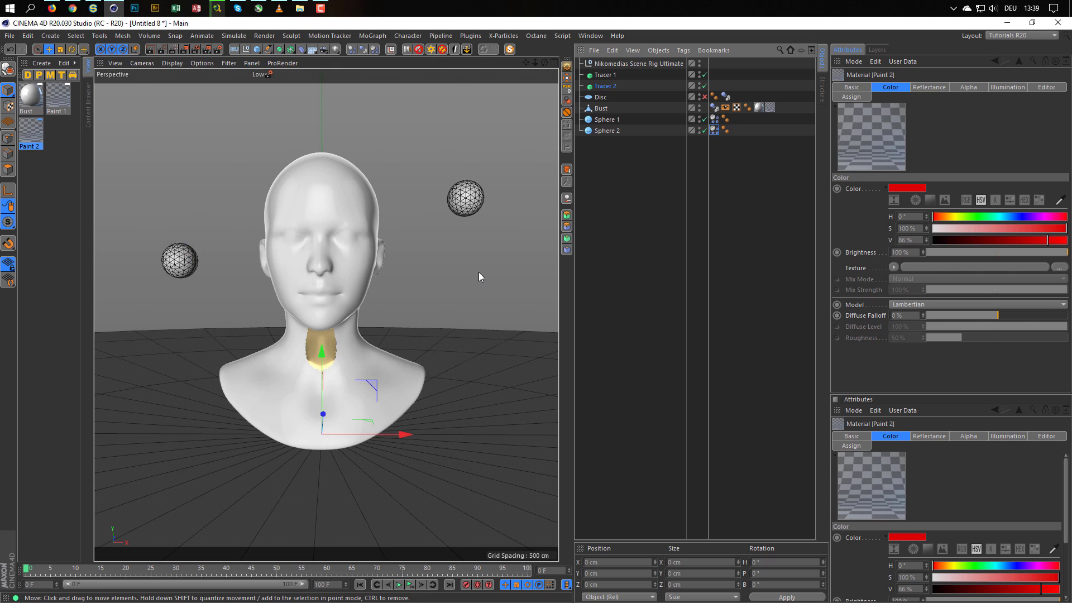
- Play the simulation to frame 11 with the interactive render region on and assign the Paint 2 material to the Bust
left_click(399, 585)
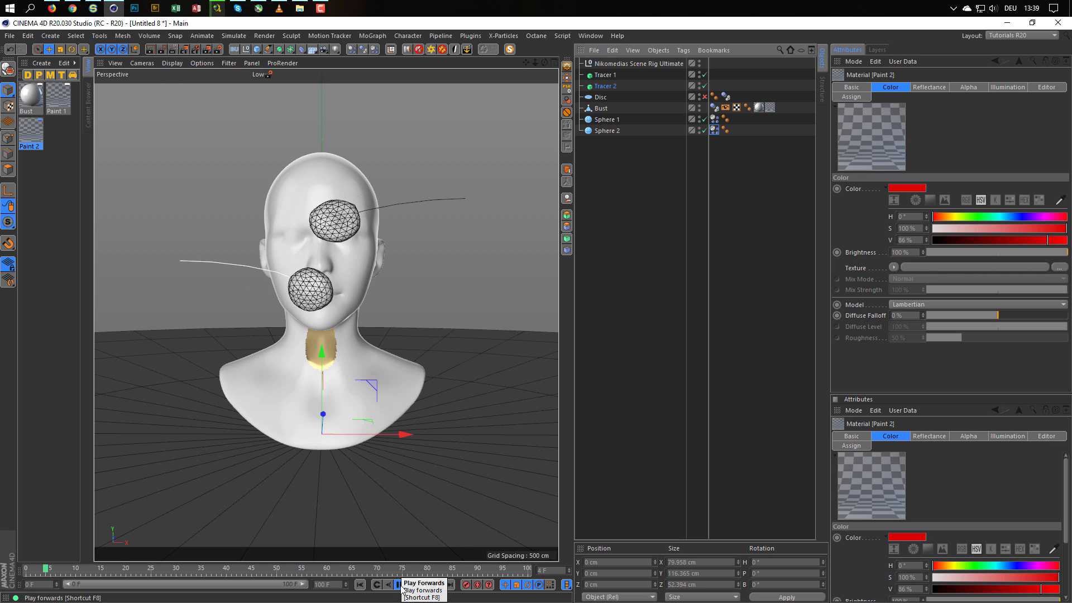
left_click(399, 584)
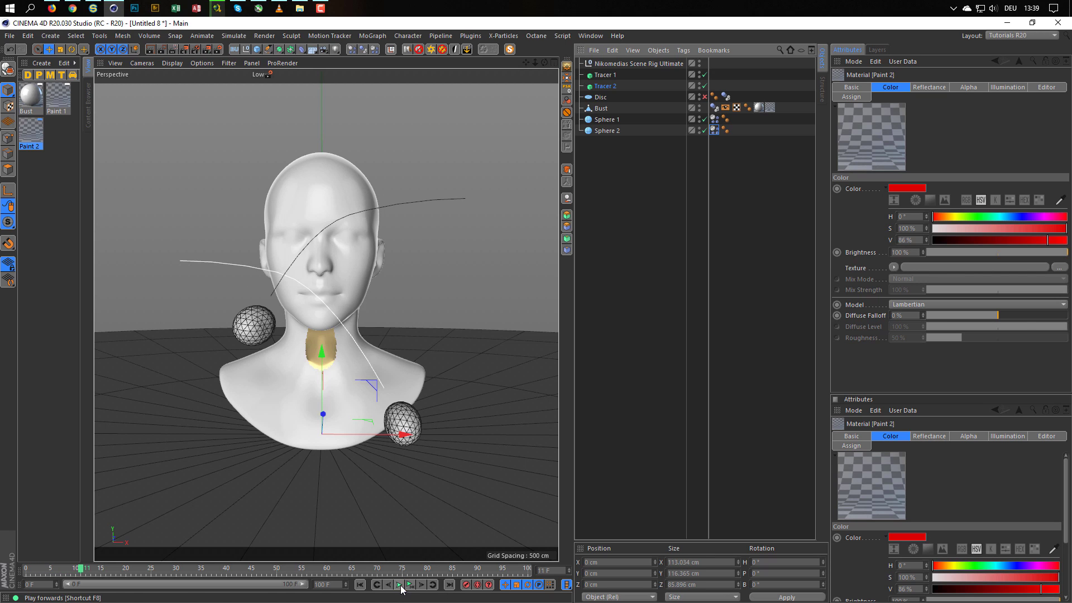
left_click(173, 49)
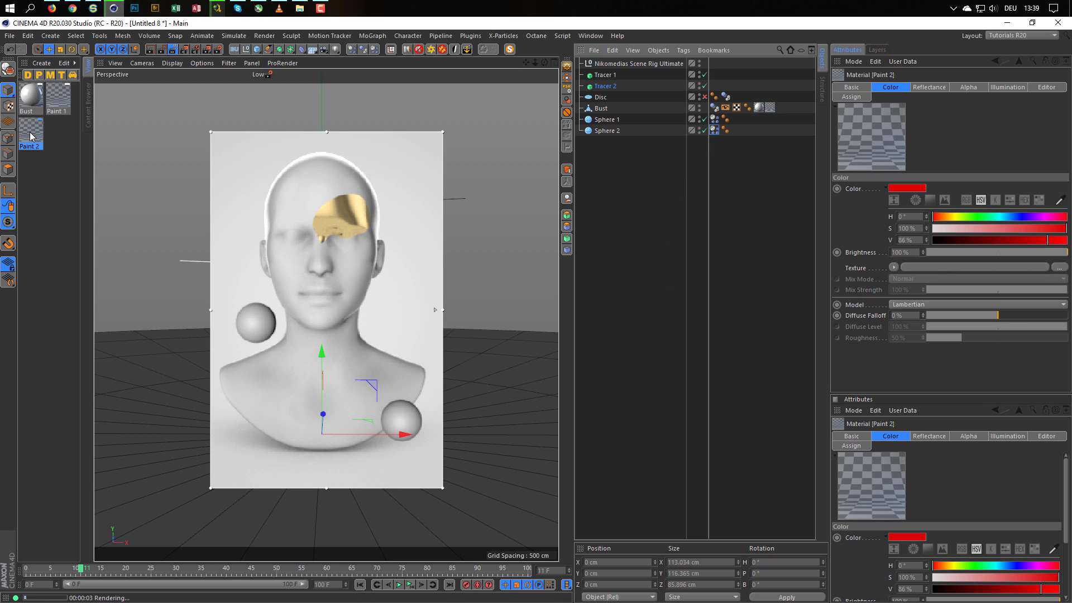
mouse_move(29, 132)
left_mouse_down()
mouse_move(470, 331)
mouse_move(622, 131)
mouse_move(603, 110)
left_mouse_up()
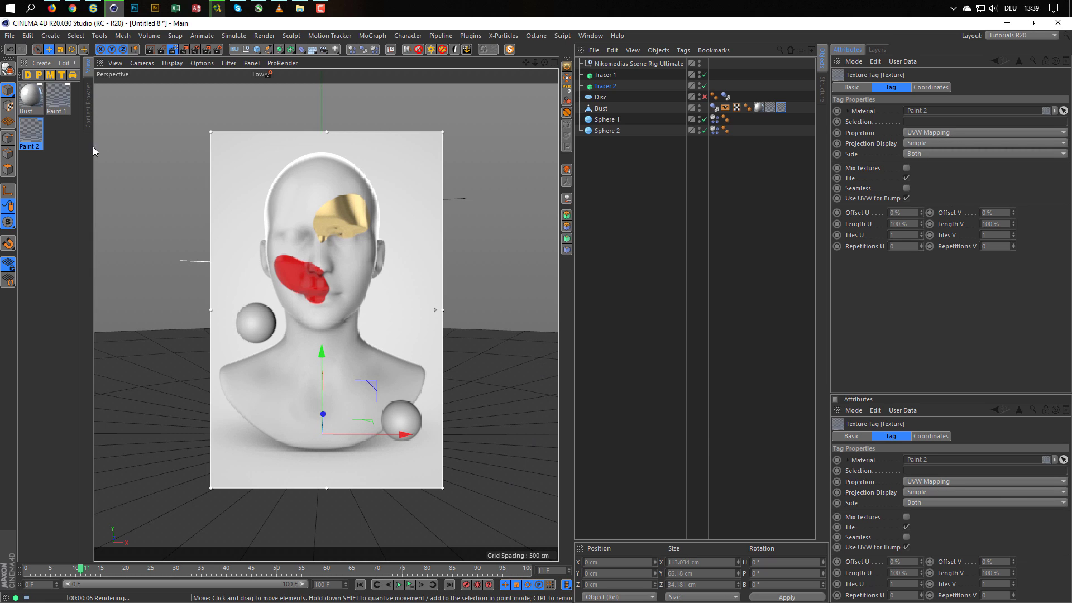
- Duplicate the Paint 2 material and rename the copy as Sphere 2
left_click(33, 132)
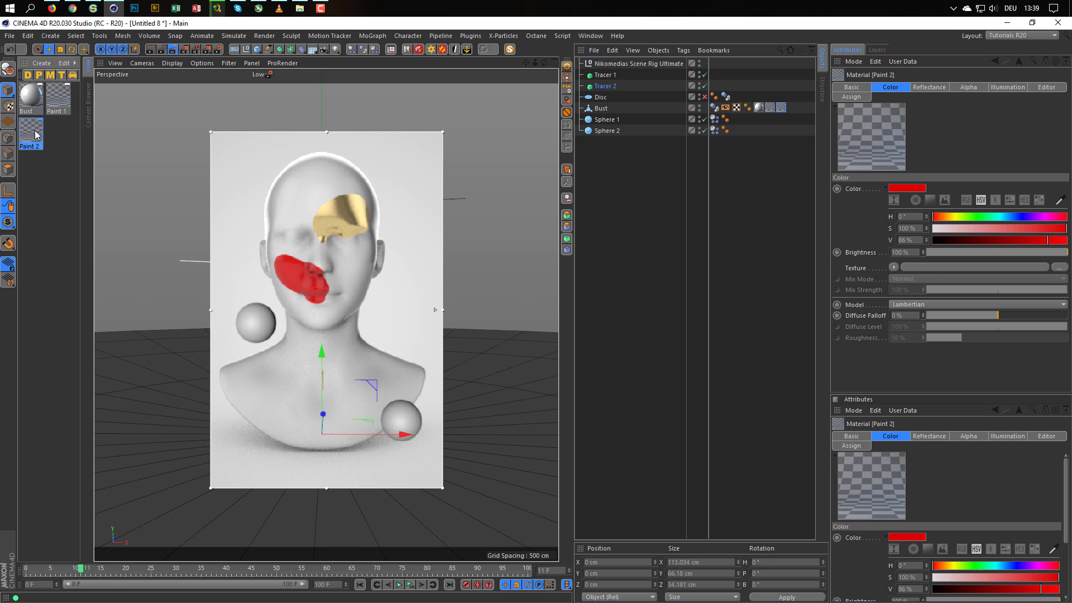
left_click_drag(31, 141, 62, 138, "ctrl")
double_click(59, 134)
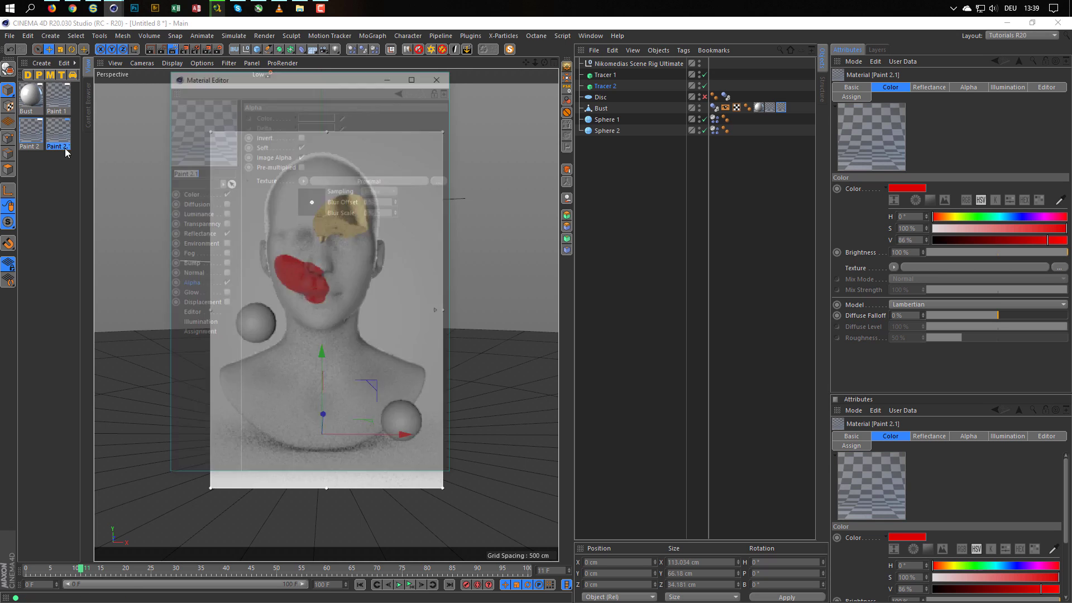
left_click(203, 170)
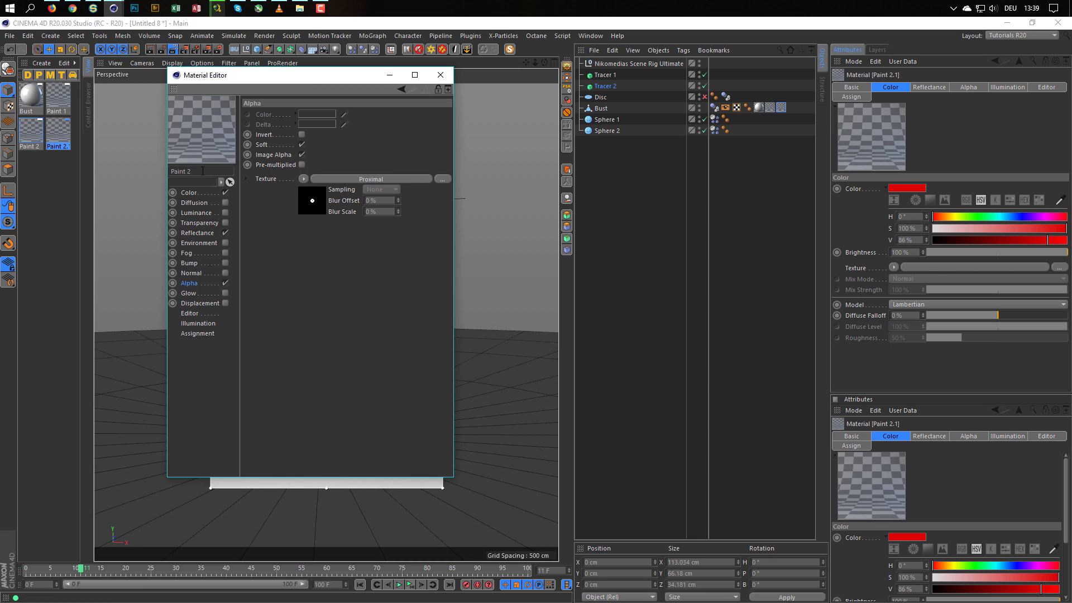
key("Left")
type("S")
key("Return")
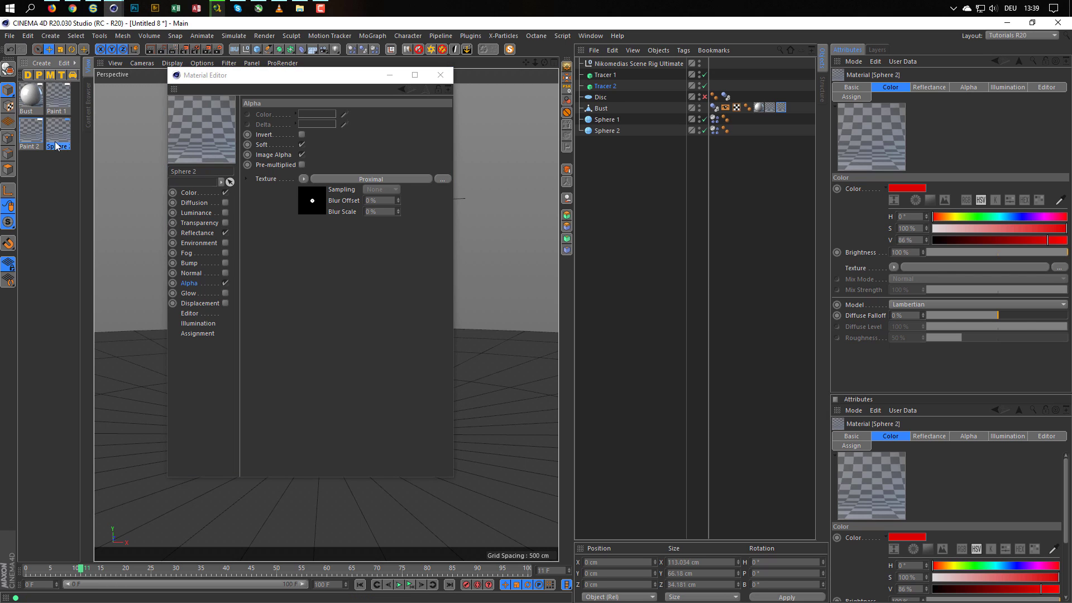
- Copy the color parameter of the Paint 2 material and reselect the Sphere 2 material
left_click(31, 132)
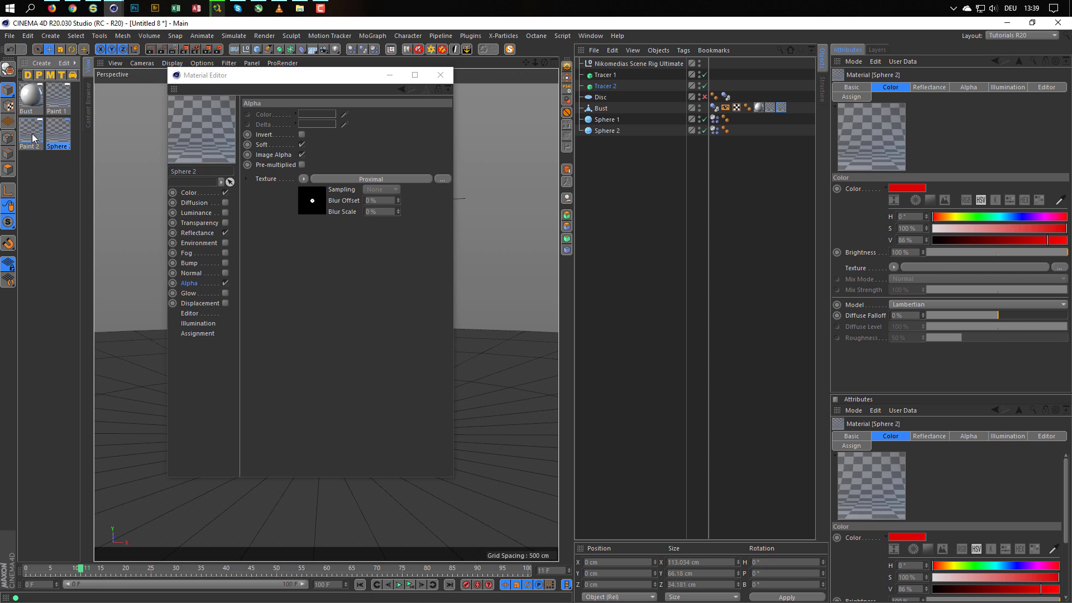
left_click(193, 192)
right_click(268, 113)
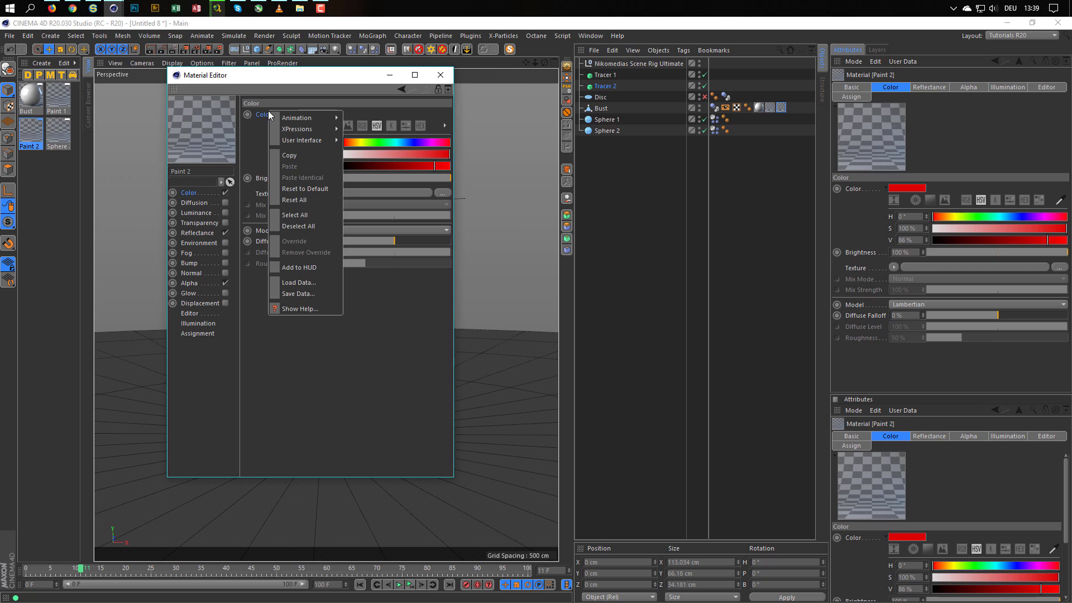
left_click(293, 156)
left_click(58, 132)
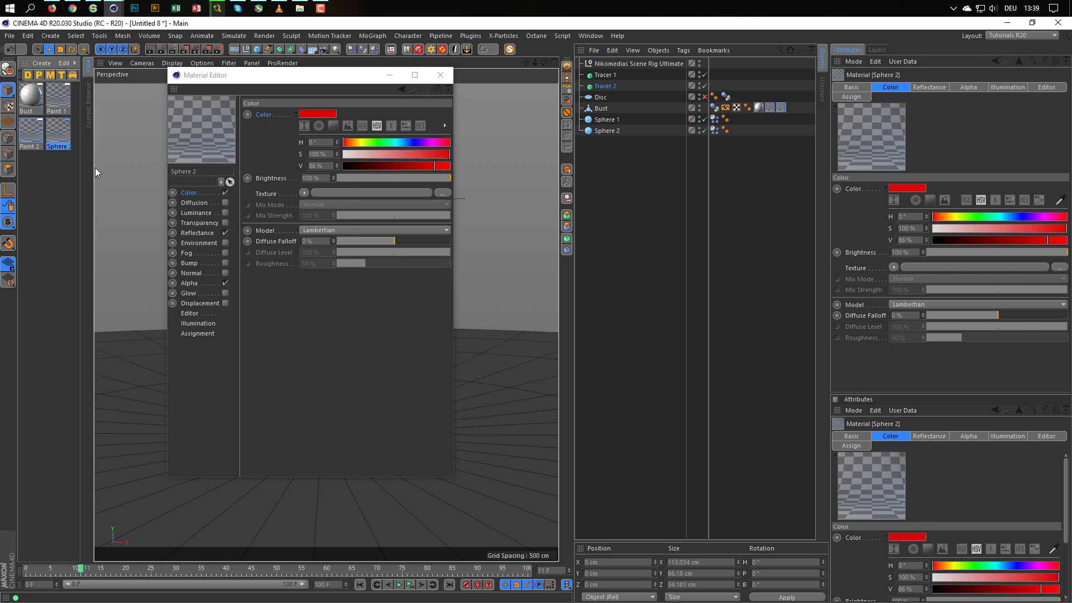
- Disable the Alpha channel of the Sphere 2 material and assign the material to the Sphere 2 object
left_click(210, 179)
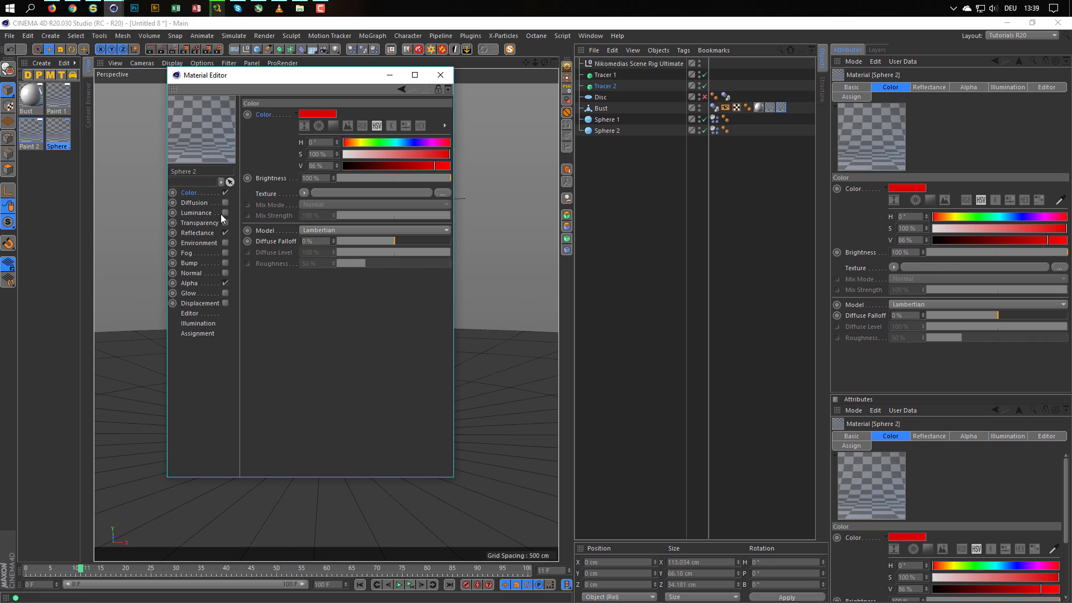
left_click(226, 283)
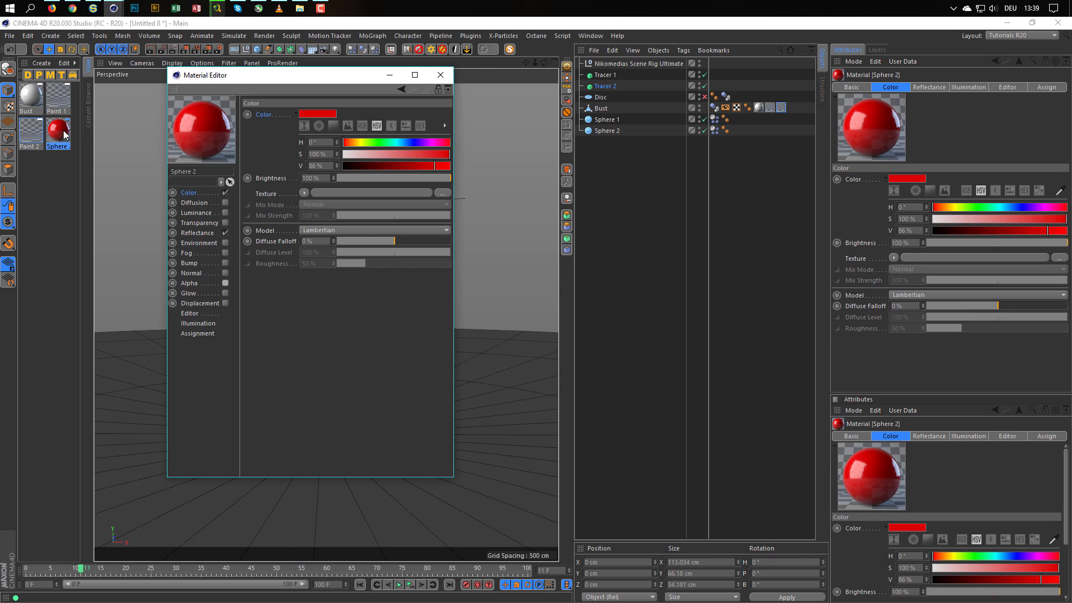
left_click_drag(65, 135, 620, 139)
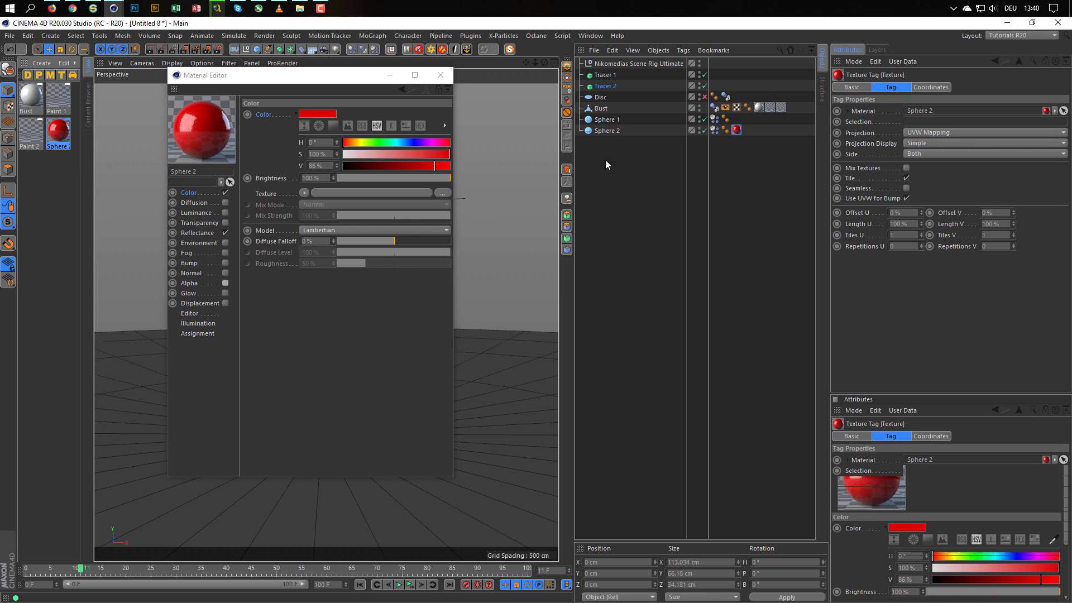
left_click_drag(339, 78, 423, 108)
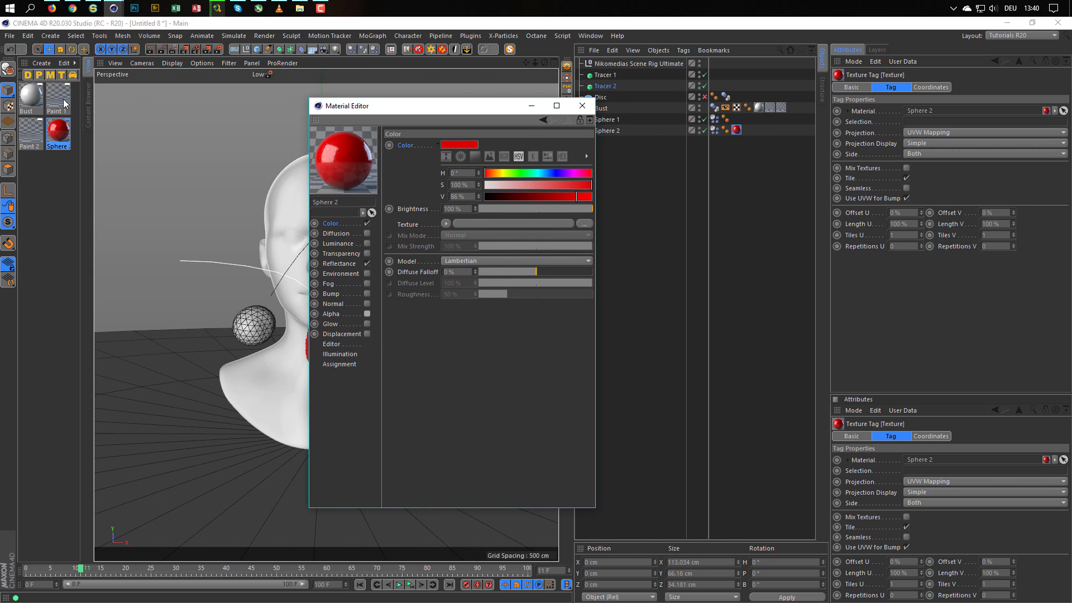
- Duplicate the Paint 1 material as Sphere 1 and reorder the materials as Bust, Paint 1, Sphere 1, Paint 2, Sphere 2
left_click(63, 102)
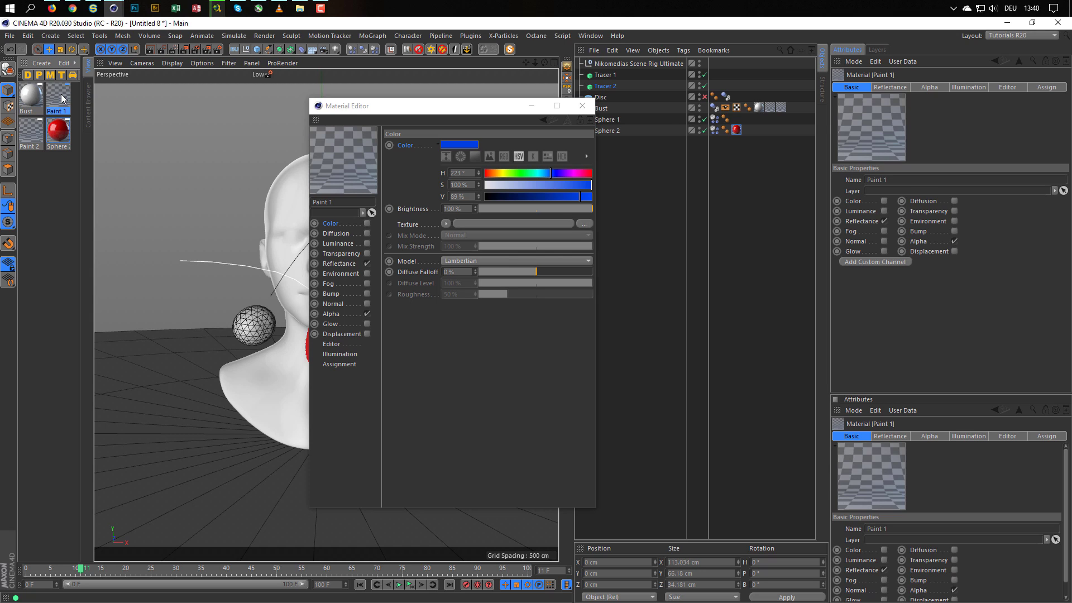
left_click_drag(62, 98, 52, 196, "ctrl")
left_click(351, 202)
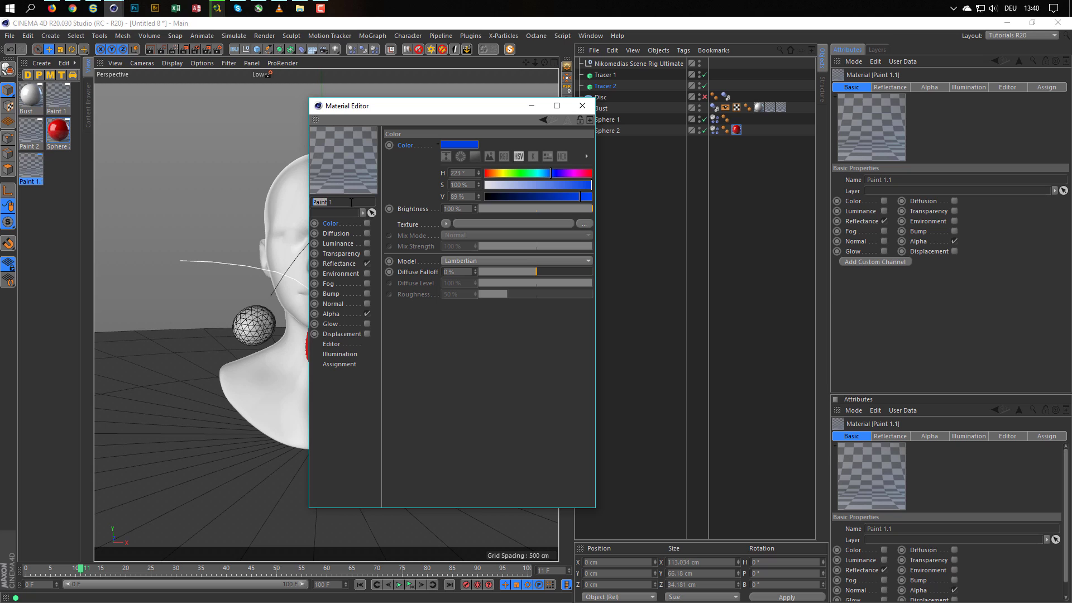
type("Sphere")
key("Return")
left_click_drag(29, 134, 28, 213)
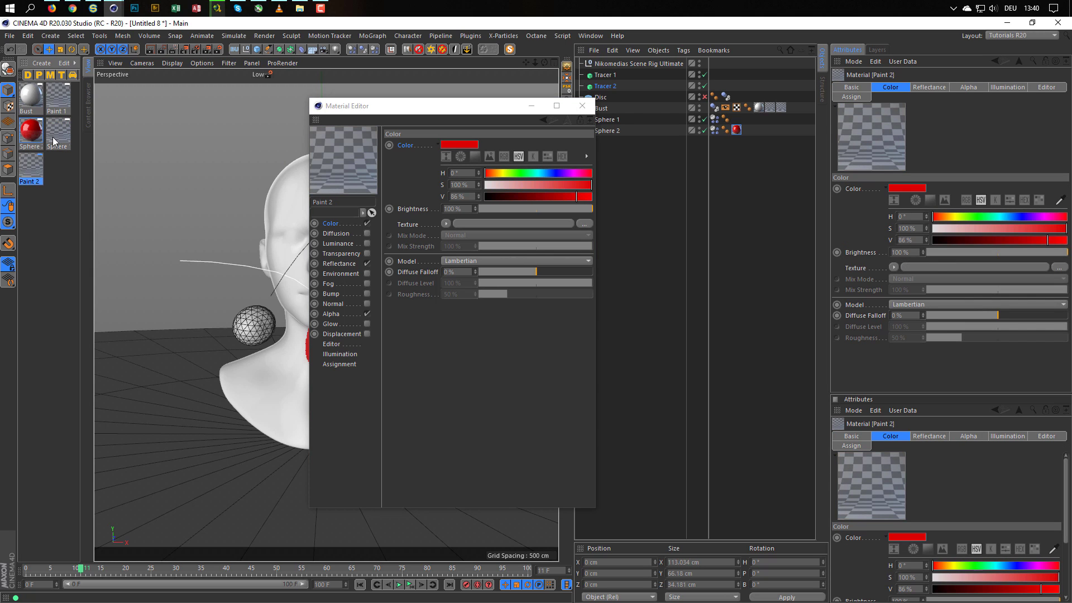
mouse_move(55, 135)
left_mouse_down()
mouse_move(56, 188)
mouse_move(62, 134)
mouse_move(25, 128)
mouse_move(60, 222)
mouse_move(54, 189)
left_mouse_up()
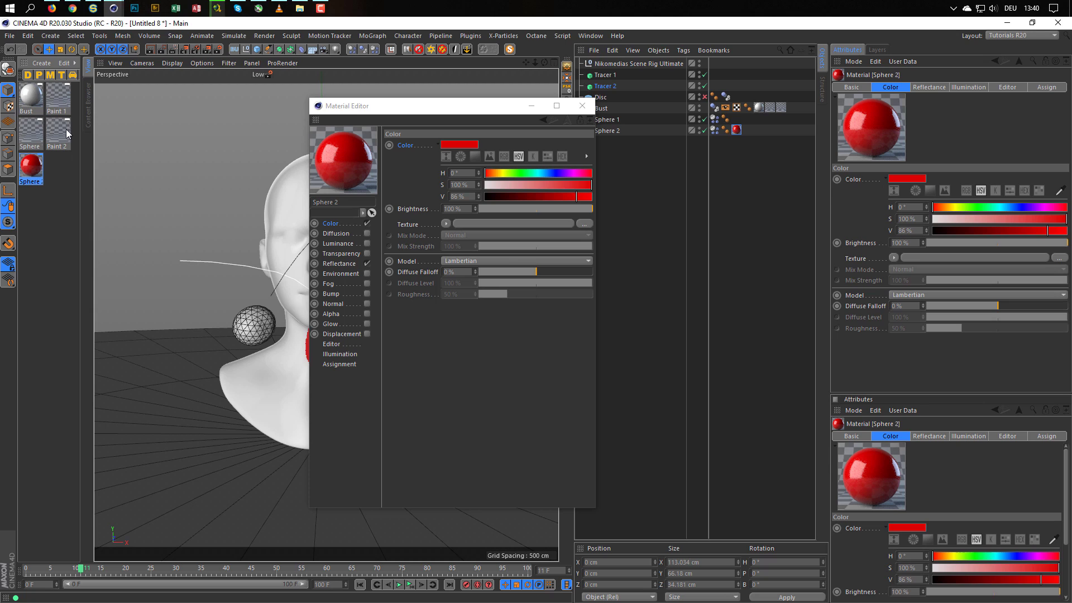
- Disable the Alpha channel of the Sphere 1 material and assign the material to the Sphere 1 object
left_click(24, 133)
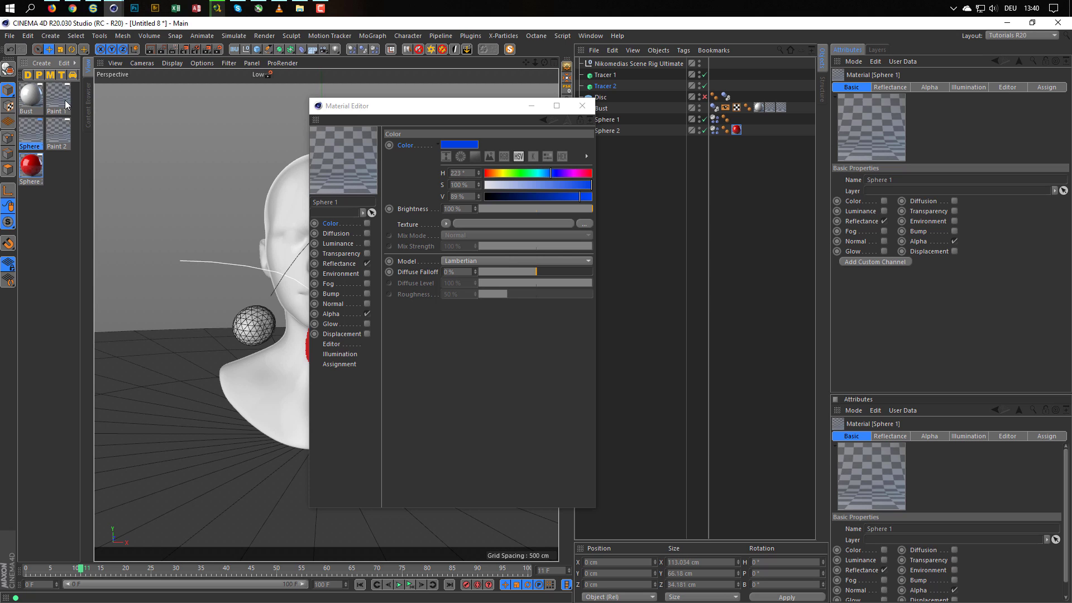
left_click(367, 313)
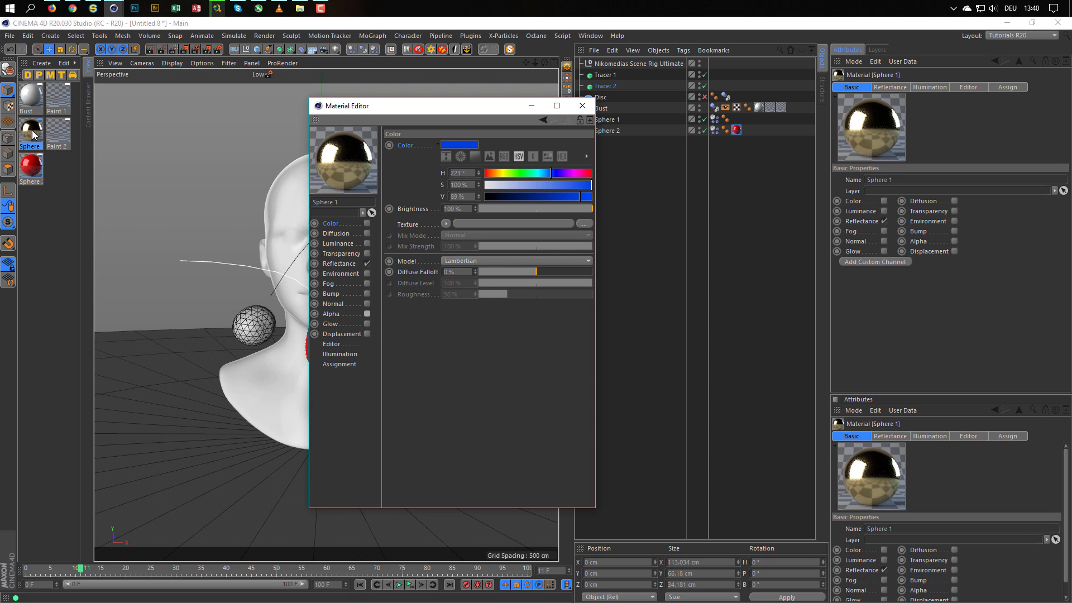
left_click_drag(33, 134, 617, 119)
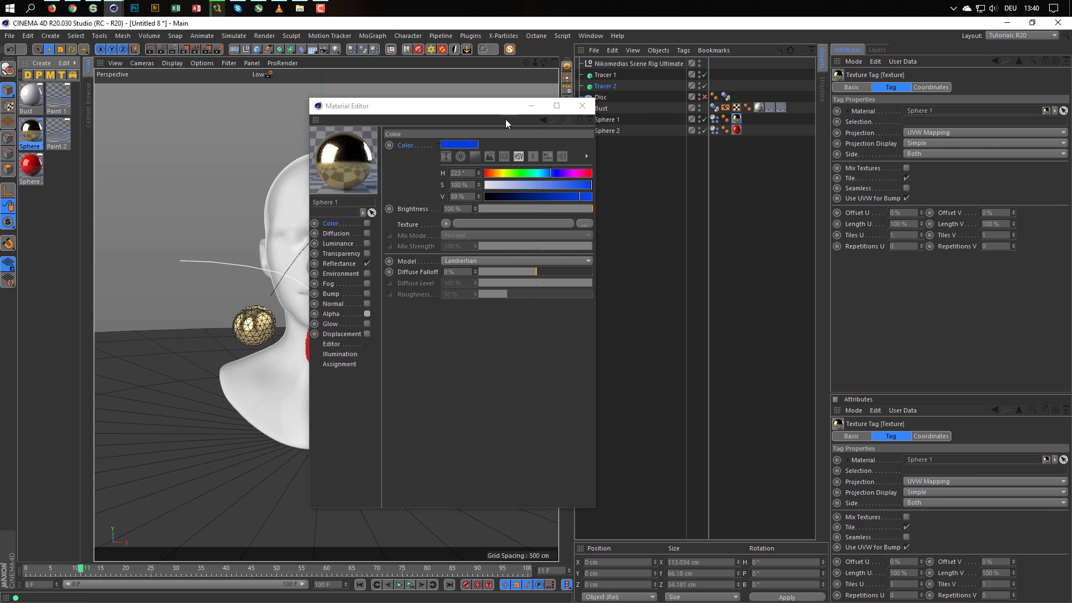
left_click_drag(475, 110, 687, 129)
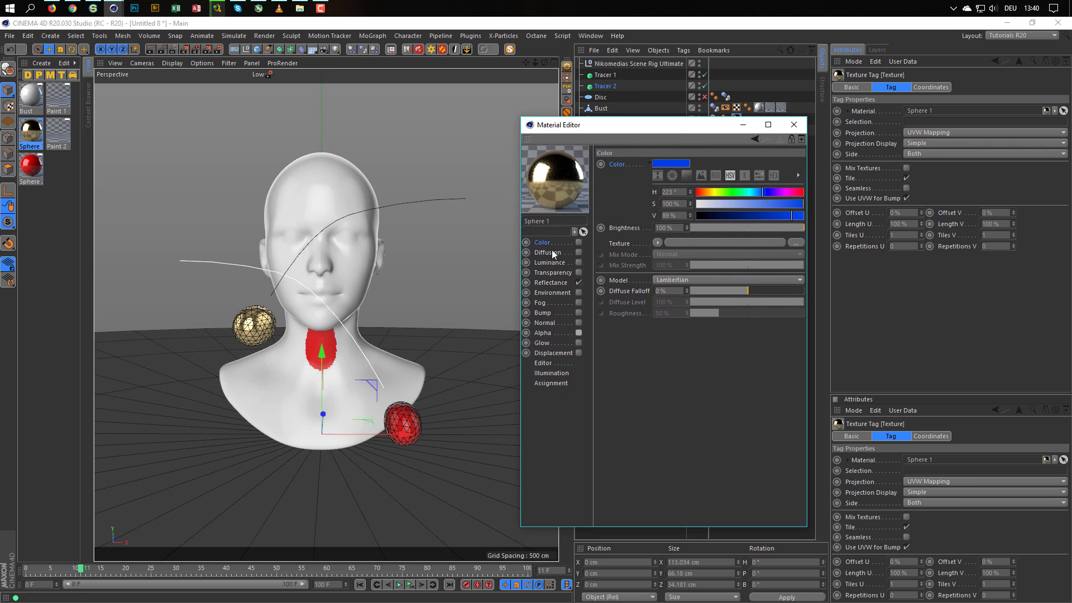
- Check the sphere and paint materials in the interactive render region at frame 11 and again after replaying the simulation to frame 13
left_click(172, 50)
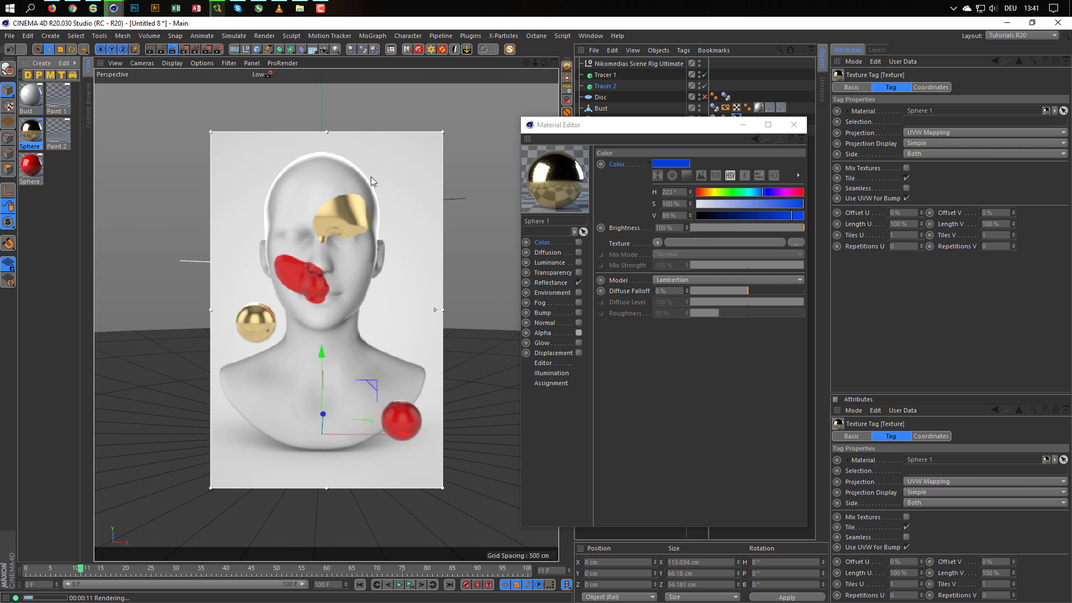
left_click(173, 50)
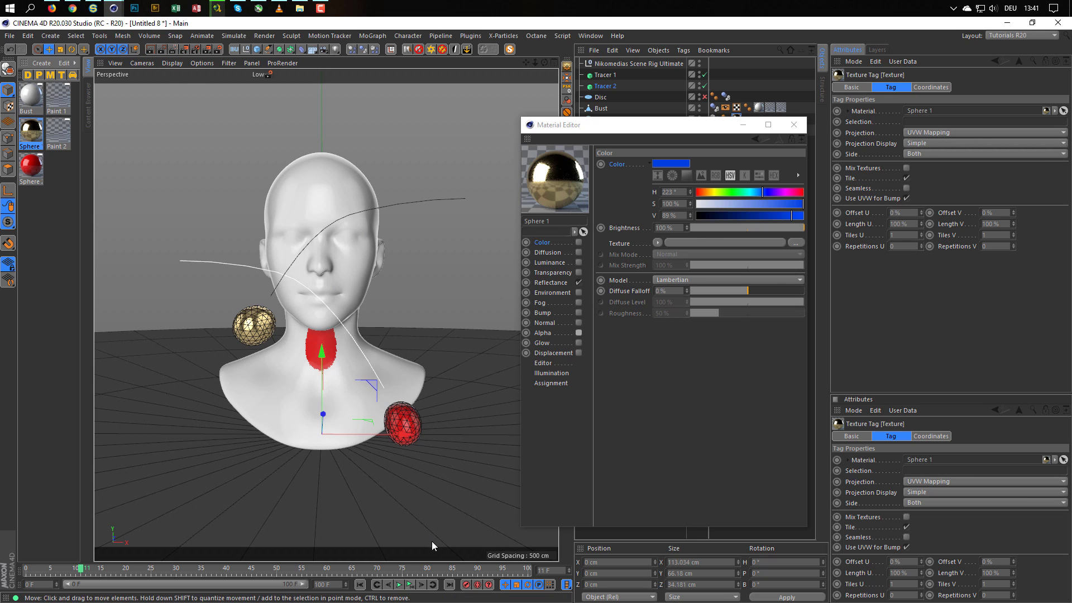
left_click(410, 585)
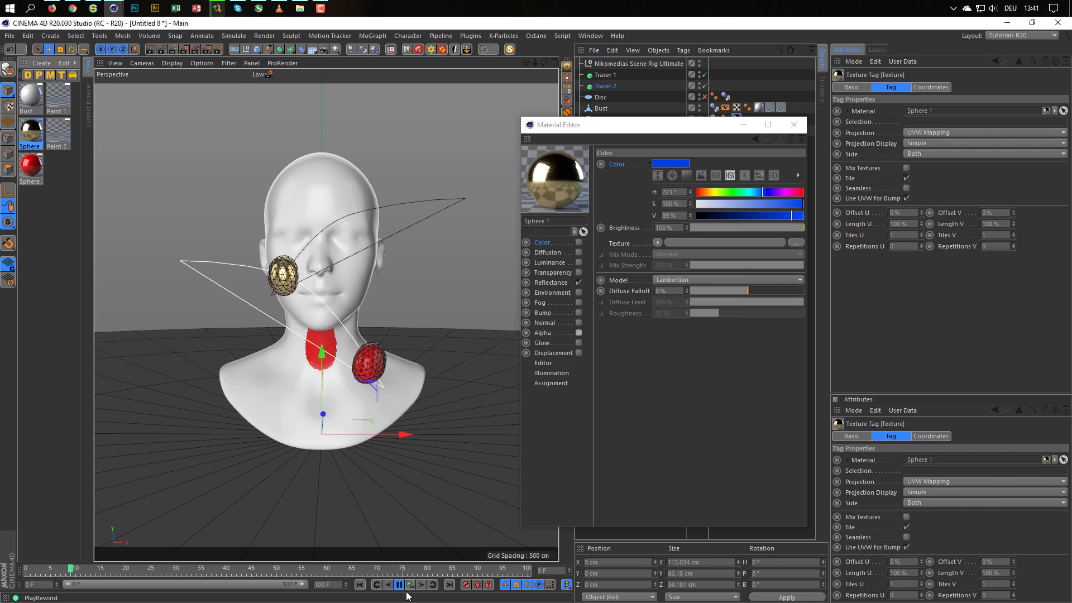
left_click(398, 585)
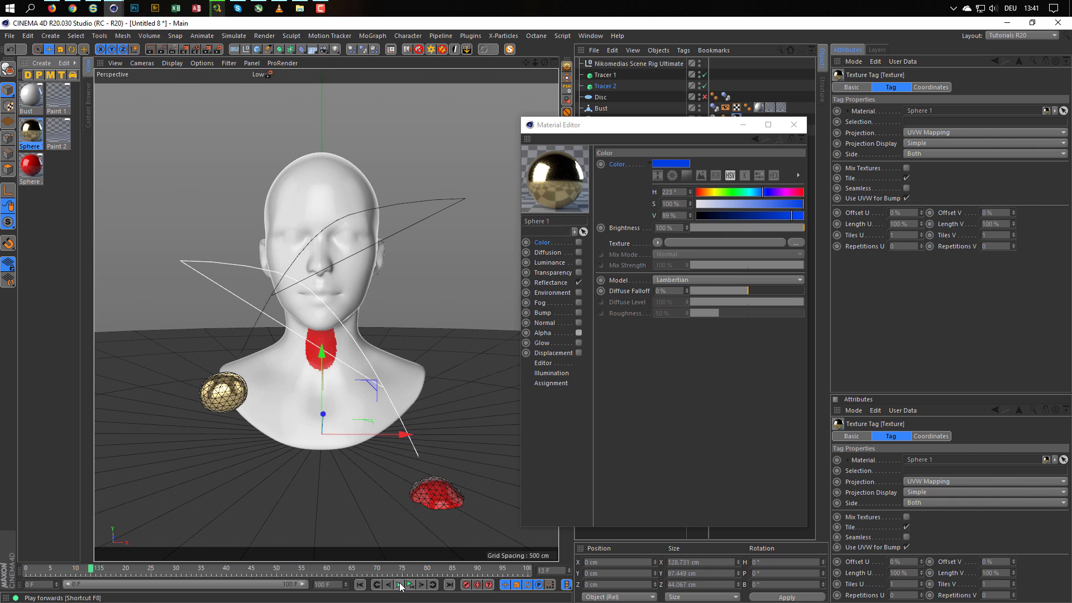
left_click(175, 49)
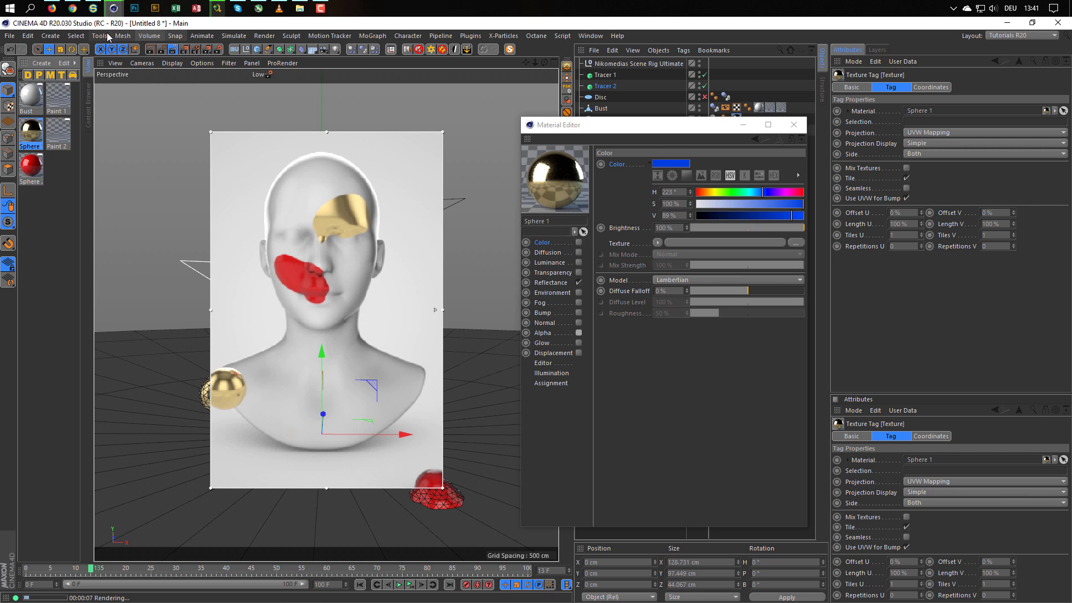
- Switch to Chrome to examine the gold face reference on Instagram and return to Cinema 4D
left_click(73, 8)
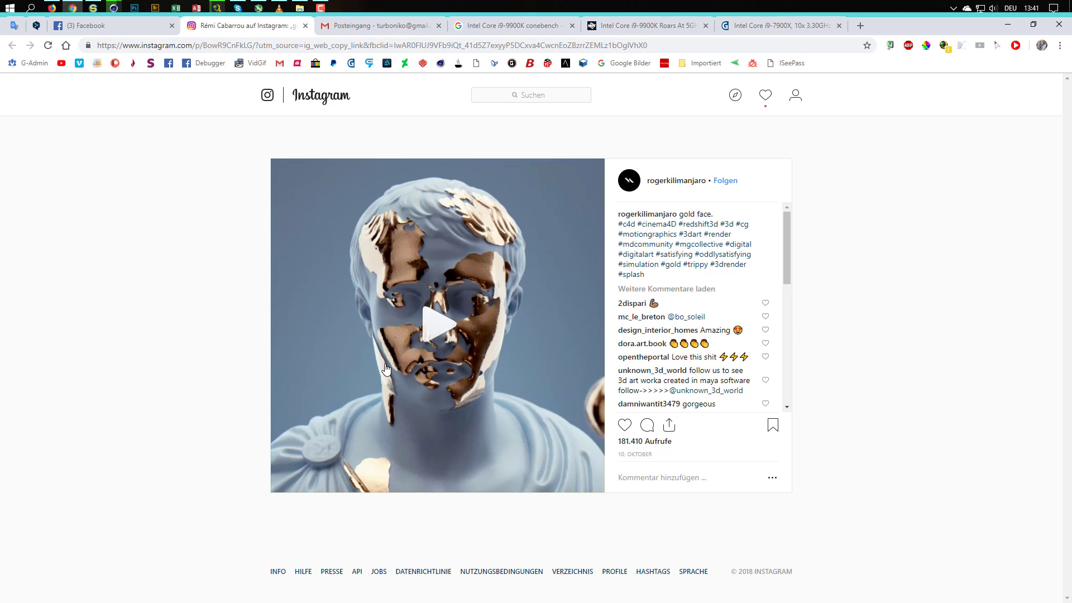
left_click(1007, 25)
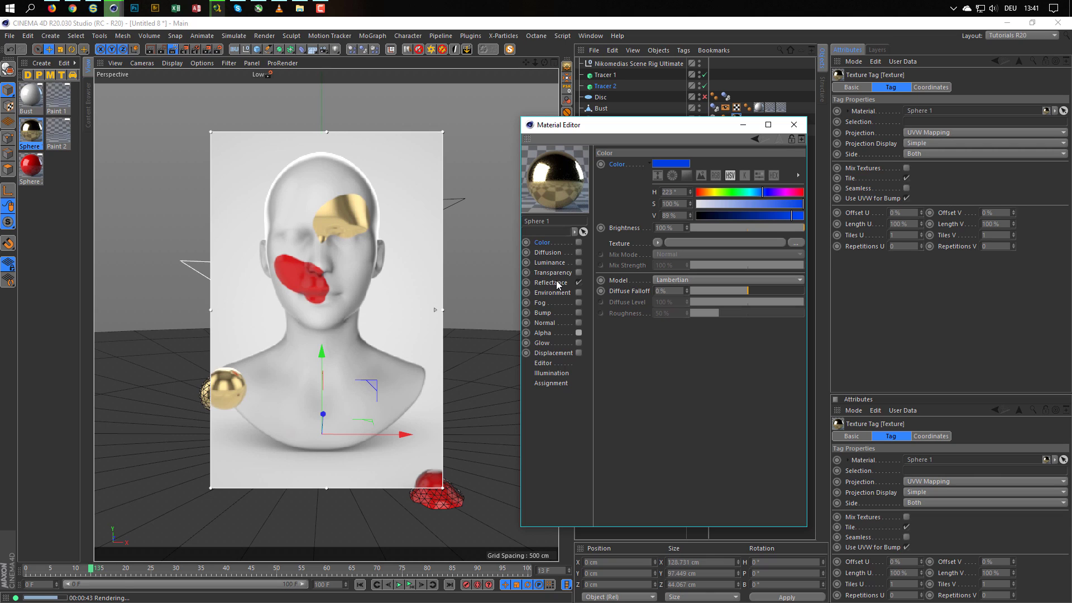
- Copy the Proximal shader from the Alpha texture of the Paint 1 material into its Displacement texture
left_click(57, 101)
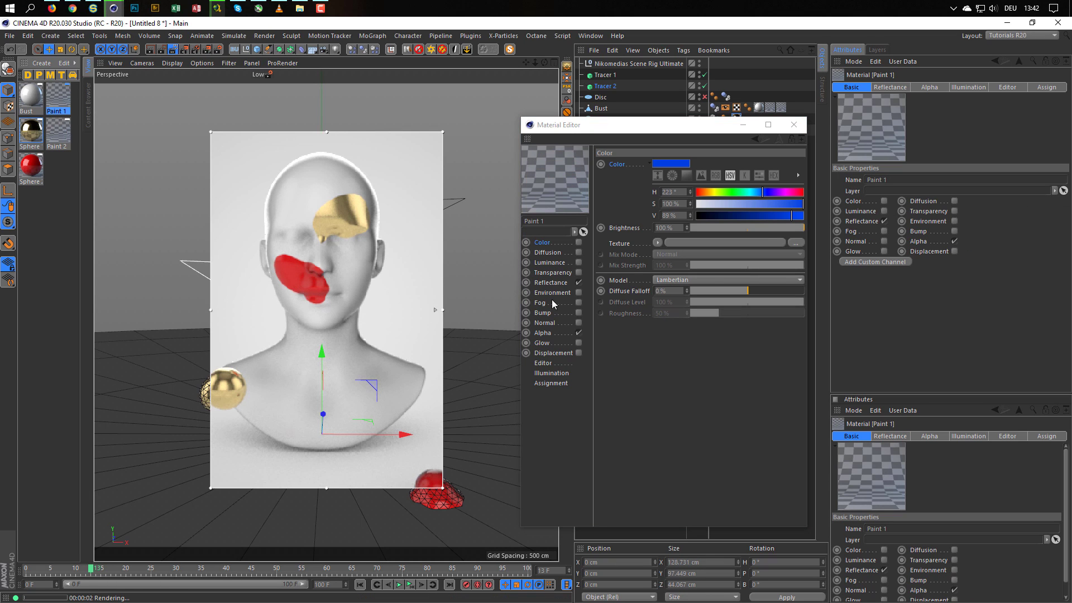
left_click(550, 333)
right_click(623, 229)
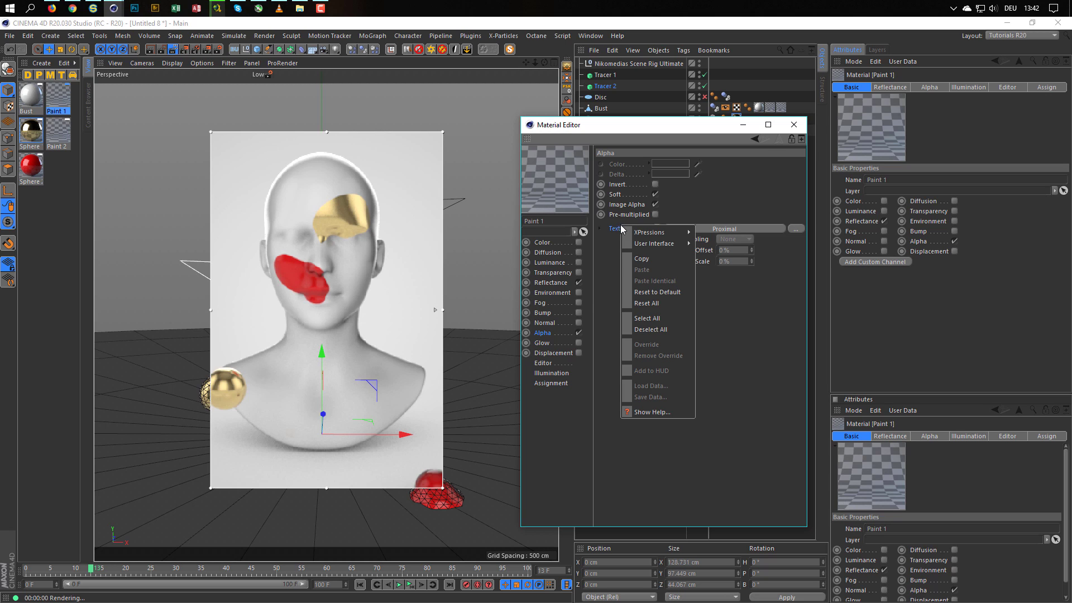
left_click(641, 259)
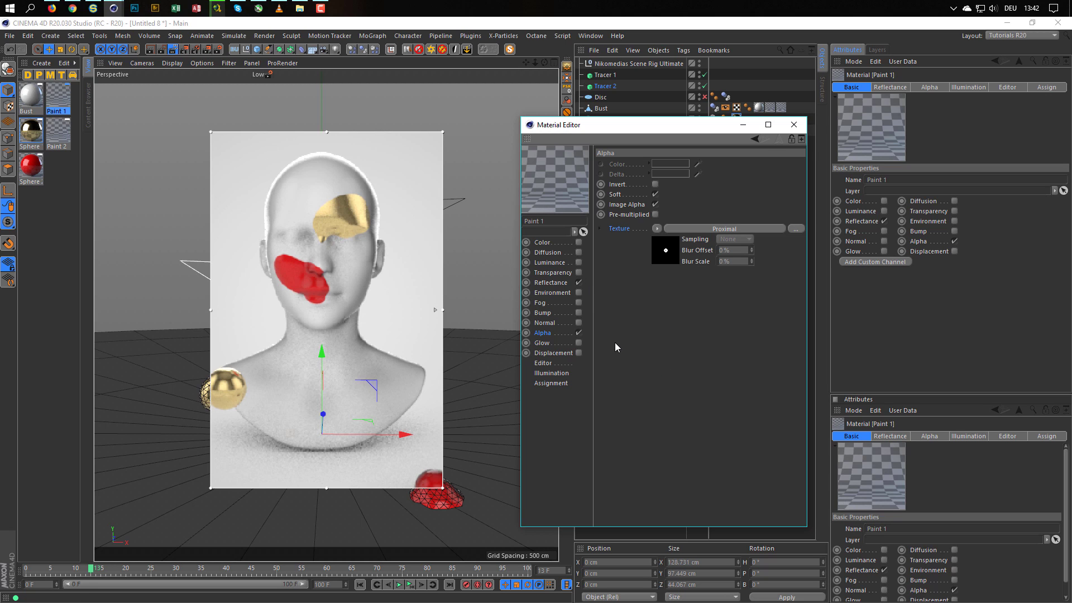
left_click(554, 353)
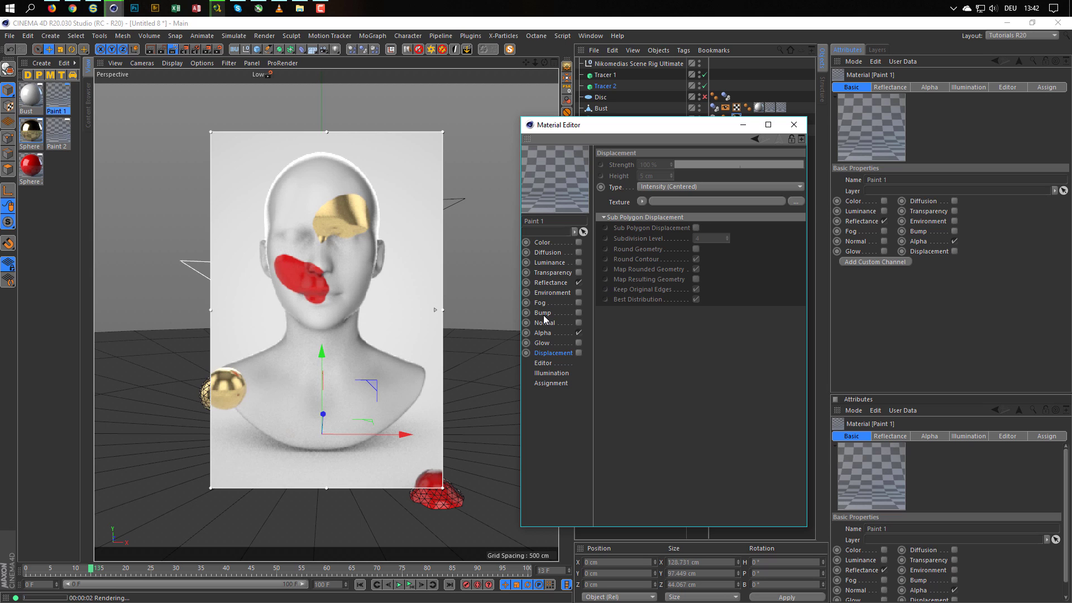
right_click(624, 202)
left_click(647, 246)
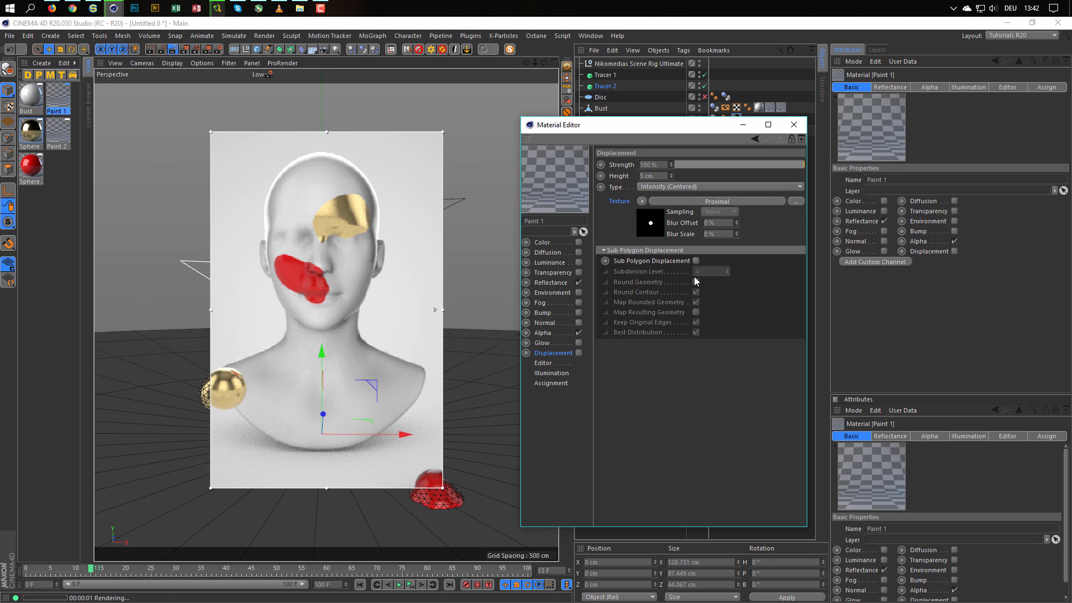
- Enable Paint 1's displacement with Sub Polygon Displacement, a lower subdivision level, 30 % strength and 1 cm height
left_click(696, 261)
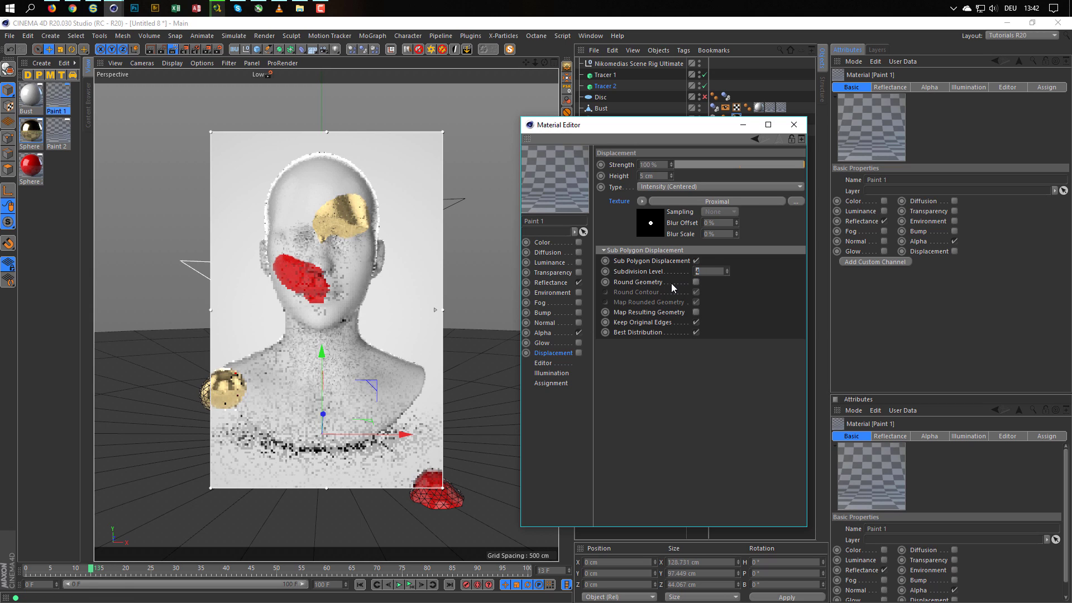
key("Return")
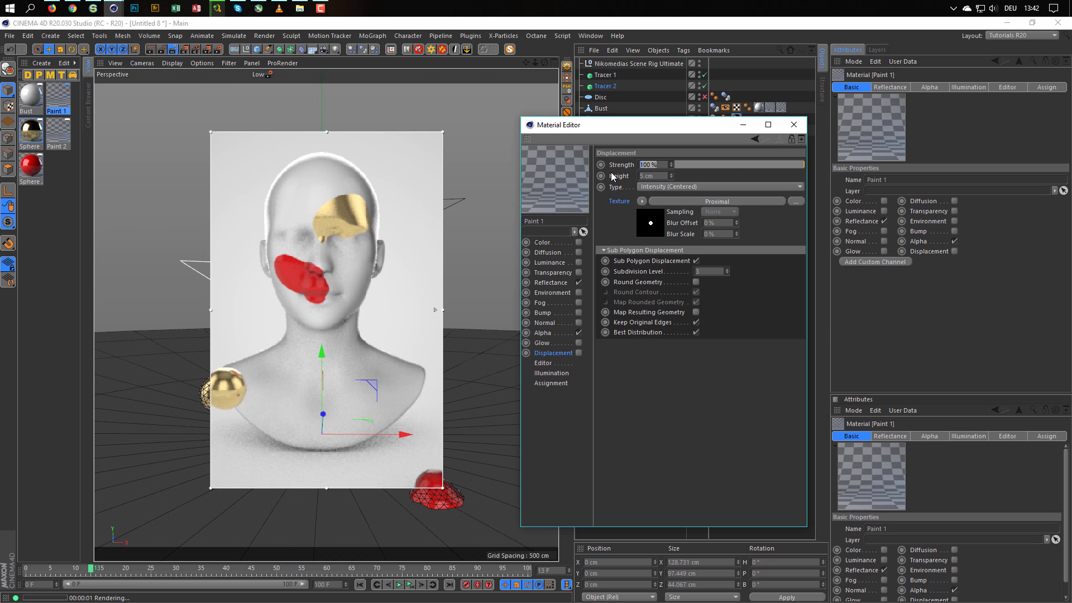
type("30")
key("Tab")
type("1")
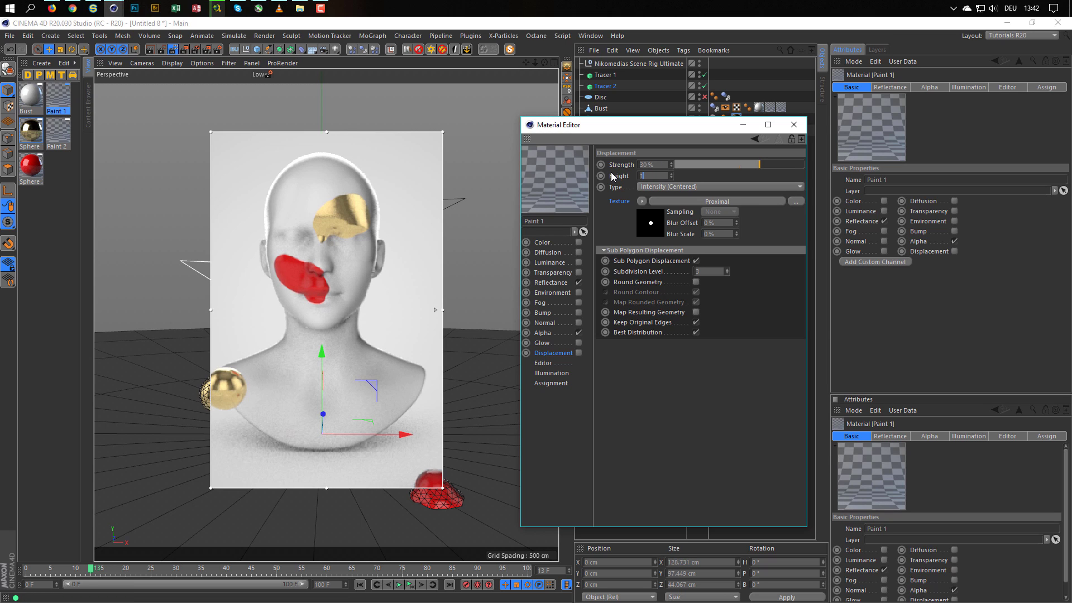
key("Return")
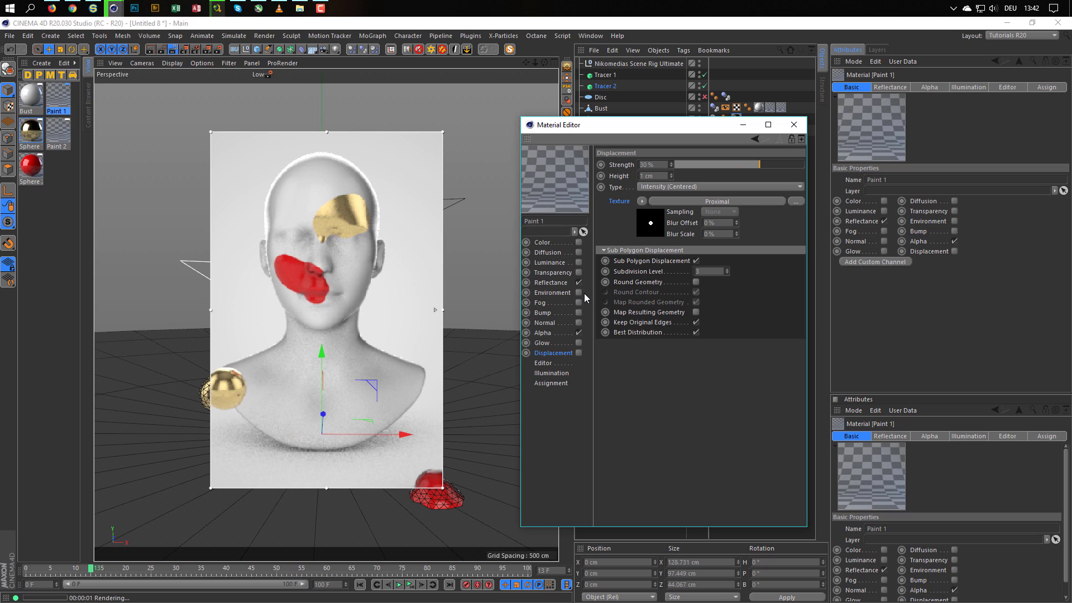
left_click(579, 353)
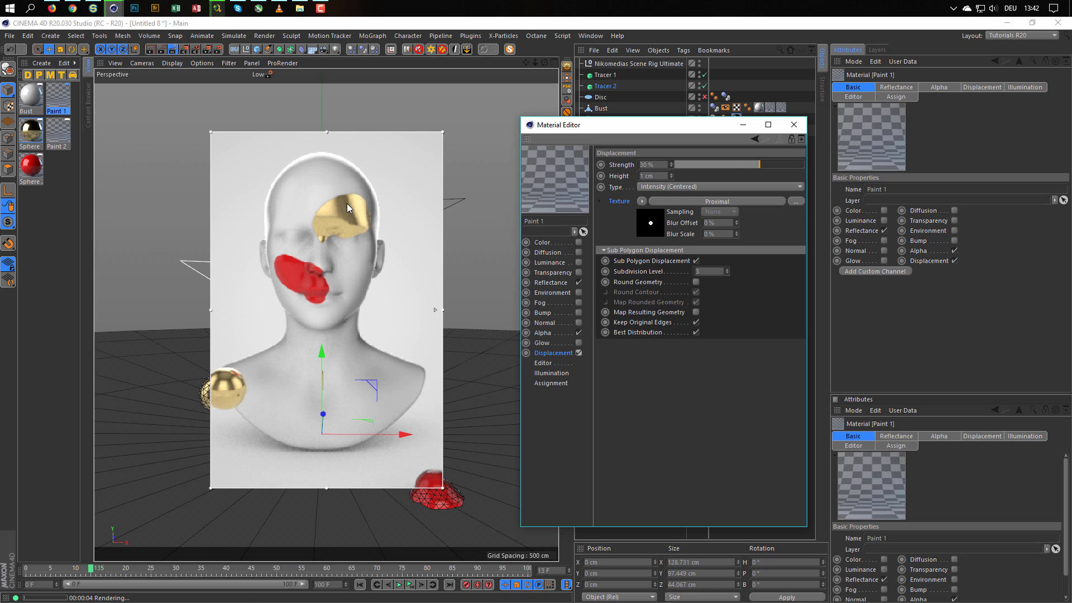
- Try a displacement height of 5 cm on Paint 1 and inspect the gold paint's thickness in profile
left_click_drag(657, 178, 609, 189)
type("5")
key("Return")
left_click_drag(354, 213, 413, 193, "alt")
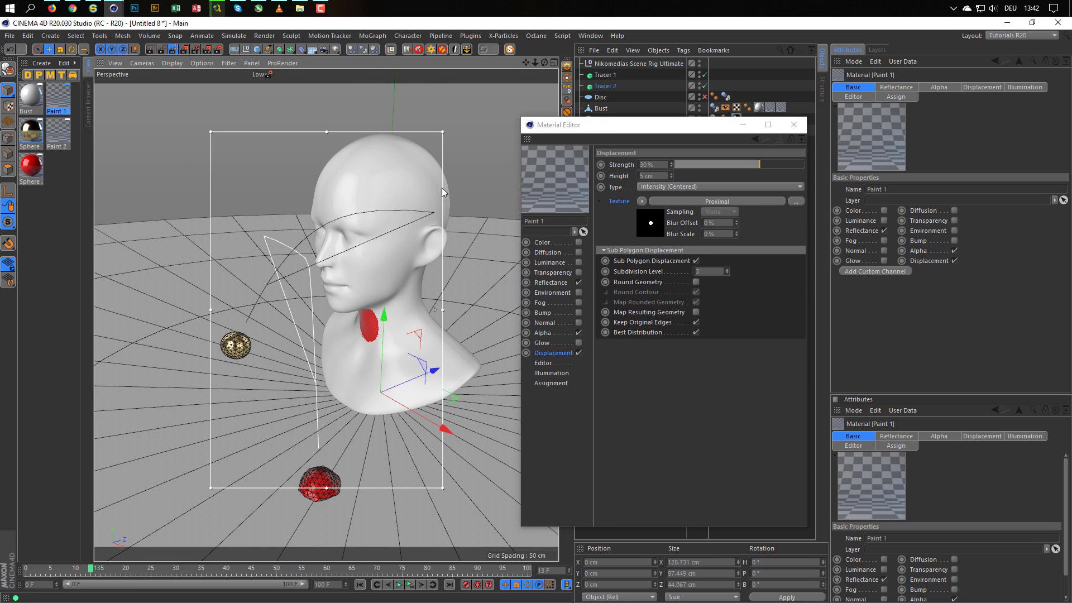
right_click_drag(441, 188, 477, 177, "alt")
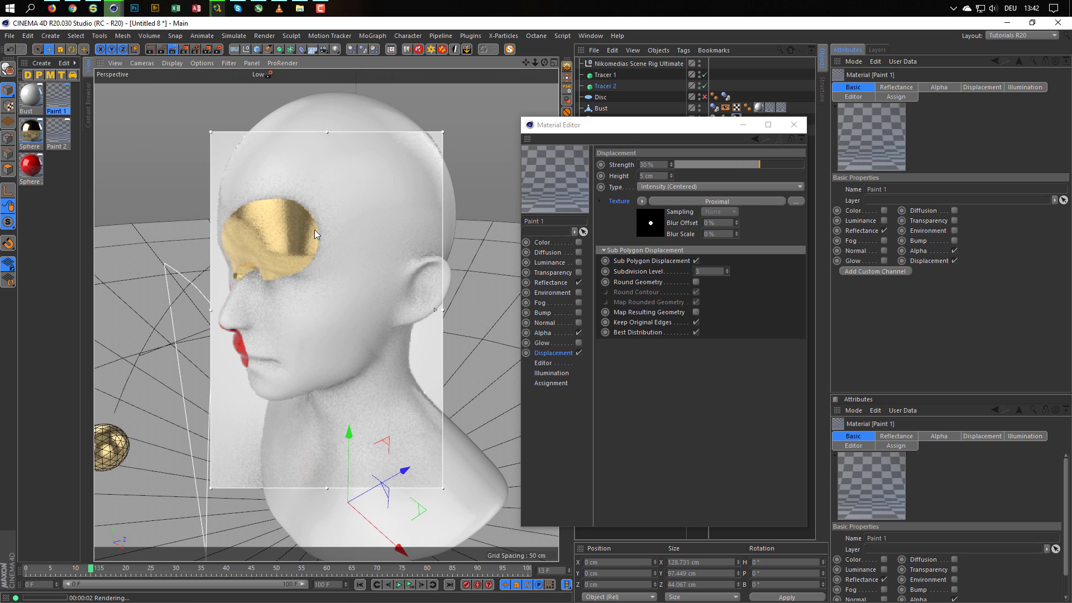
left_click_drag(314, 230, 399, 244, "alt")
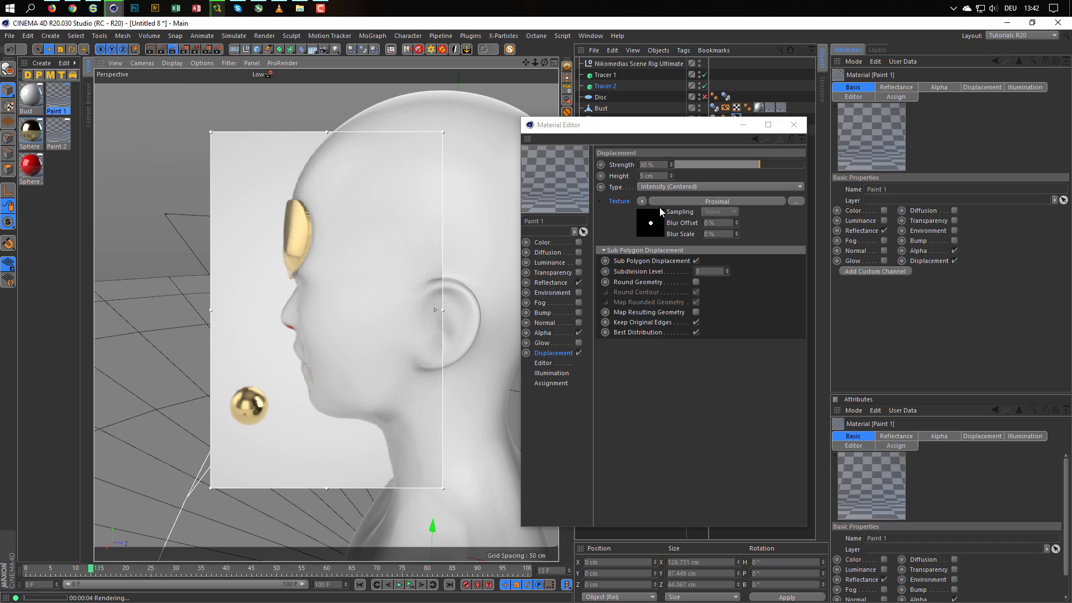
- Enable Round Geometry for Paint 1's displacement and reduce its height to 2 cm, then to 1 cm
left_click(696, 282)
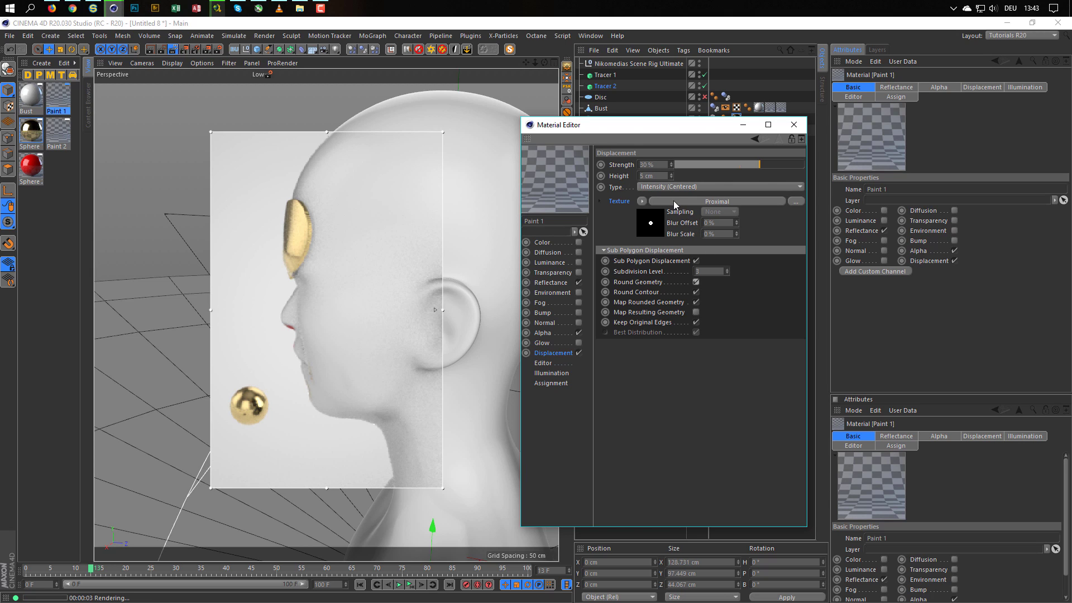
left_click(659, 175)
type("2")
key("Return")
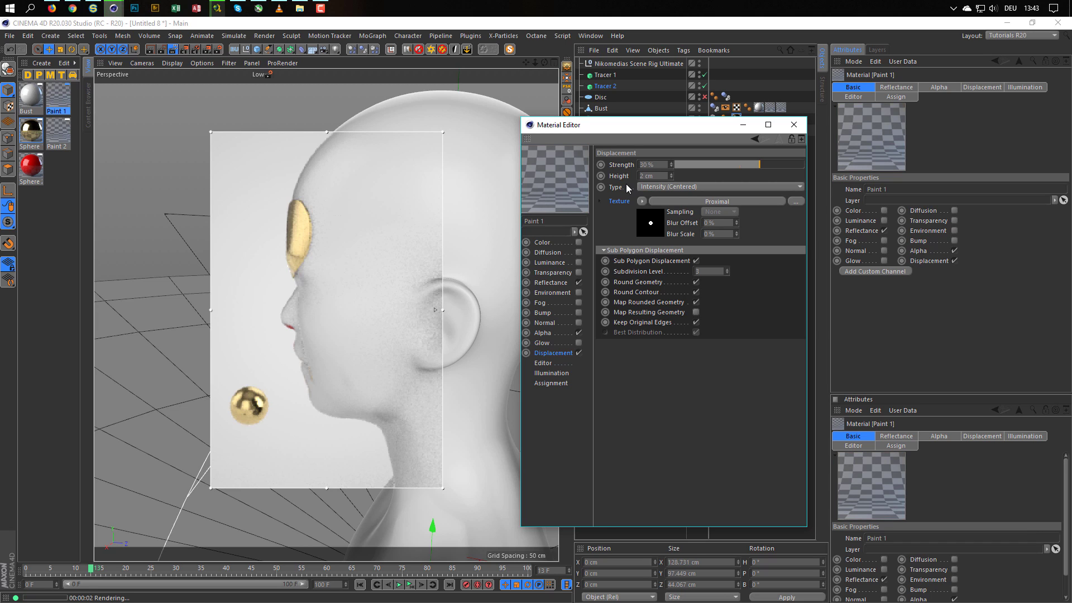
left_click_drag(655, 176, 625, 188)
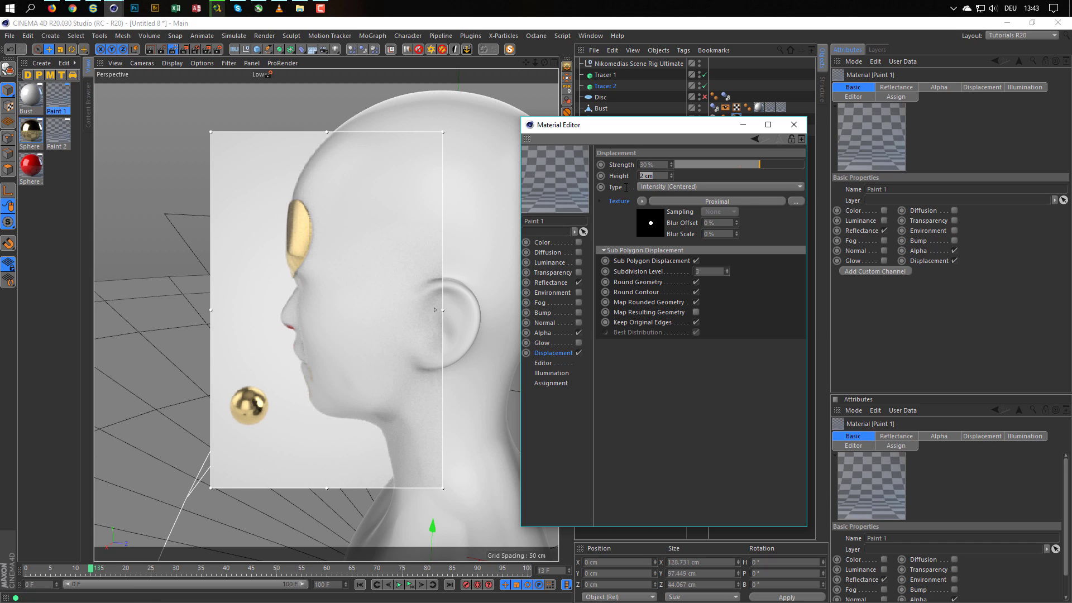
type("1")
key("Return")
- Enable displacement on the Paint 2 material and copy the Proximal shader from its Alpha texture into its Displacement texture
right_click_drag(347, 241, 340, 268, "alt")
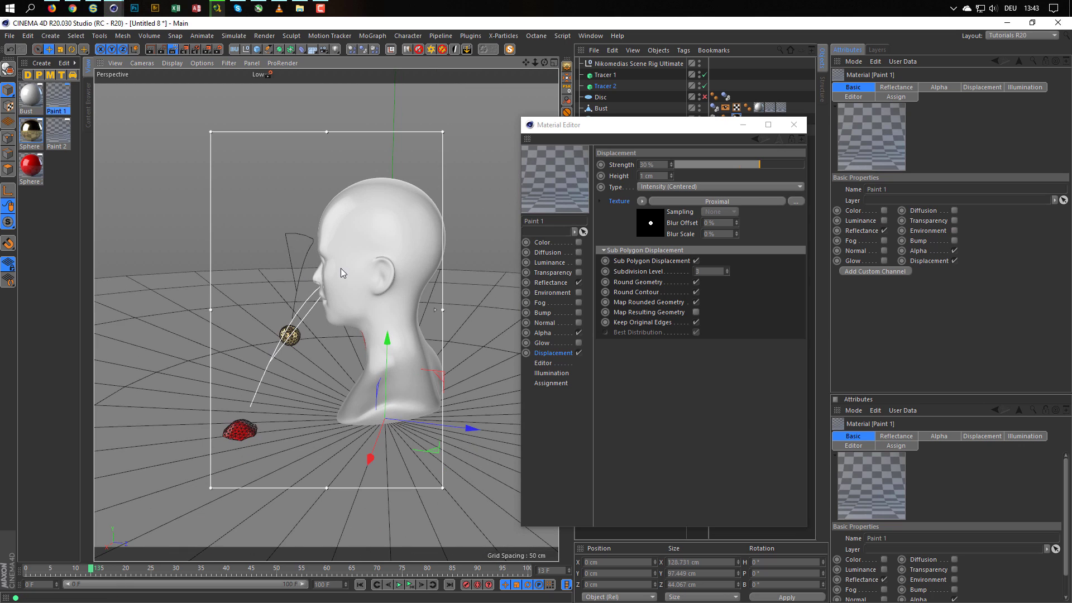
left_click_drag(348, 256, 257, 272, "alt")
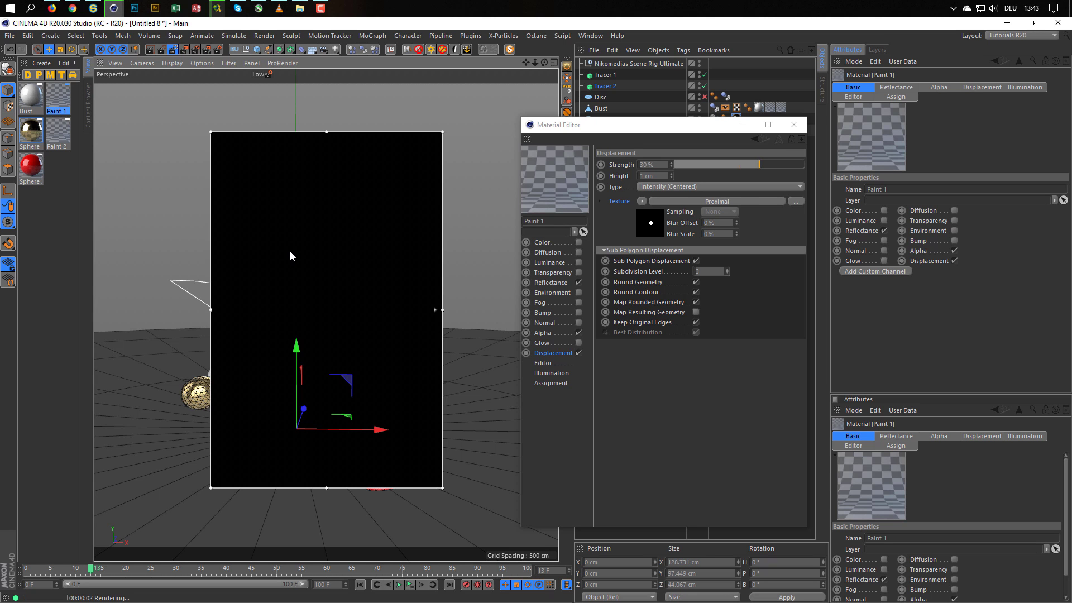
right_click_drag(289, 252, 319, 247, "alt")
middle_click_drag(320, 247, 353, 223, "alt")
right_click_drag(353, 223, 343, 230, "alt")
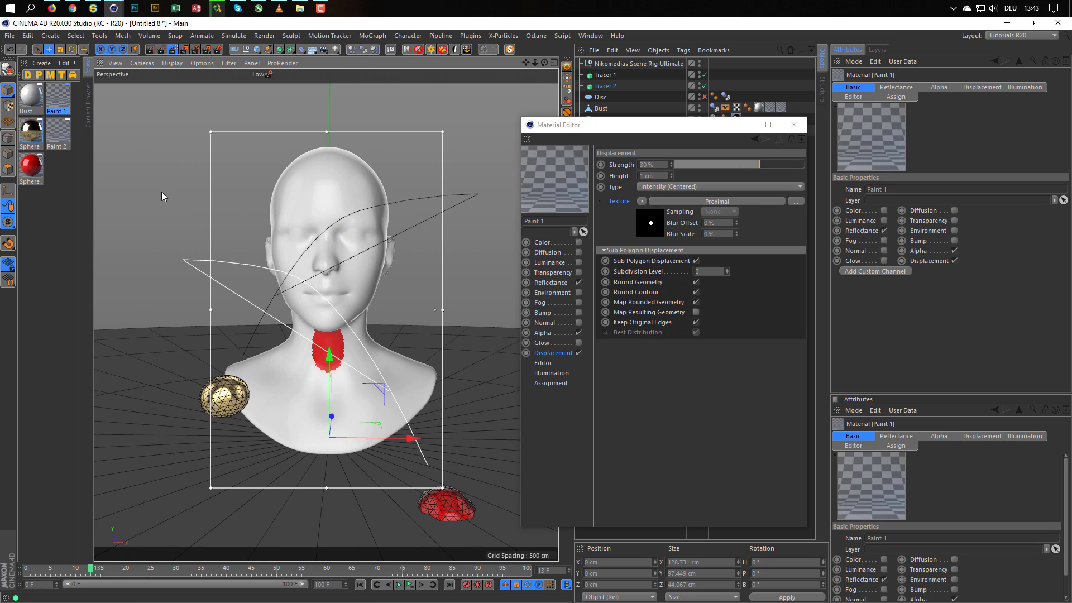
left_click(66, 135)
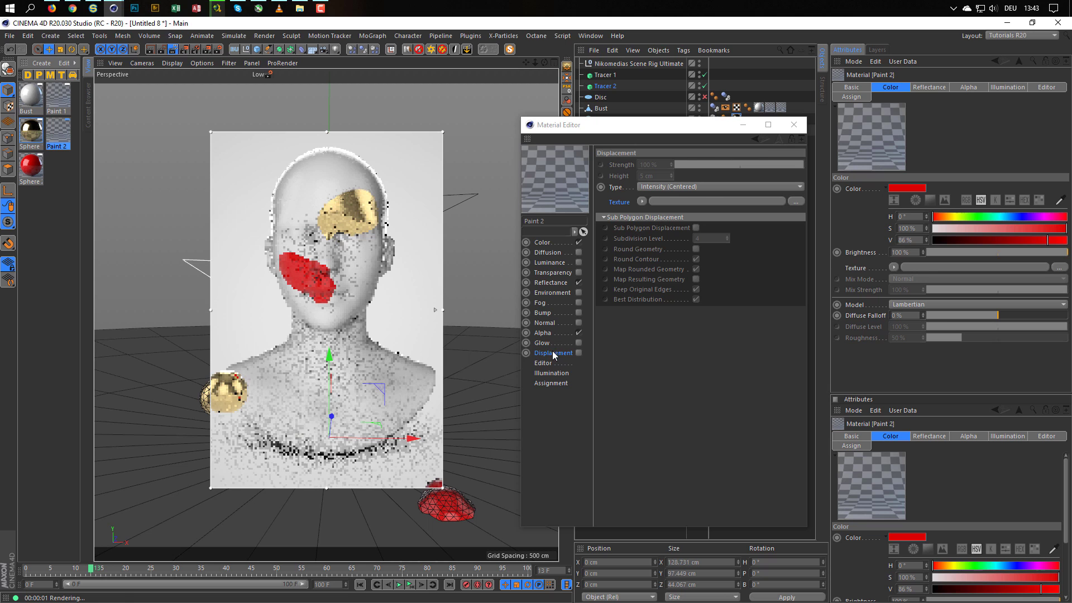
left_click(544, 333)
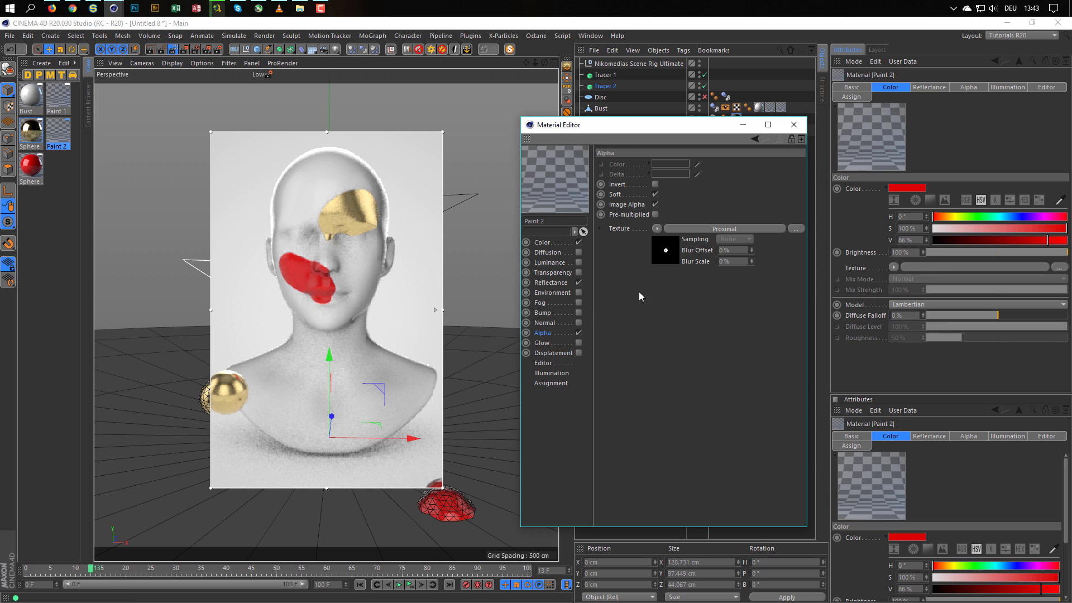
right_click(628, 228)
left_click(642, 260)
left_click(579, 352)
right_click(619, 200)
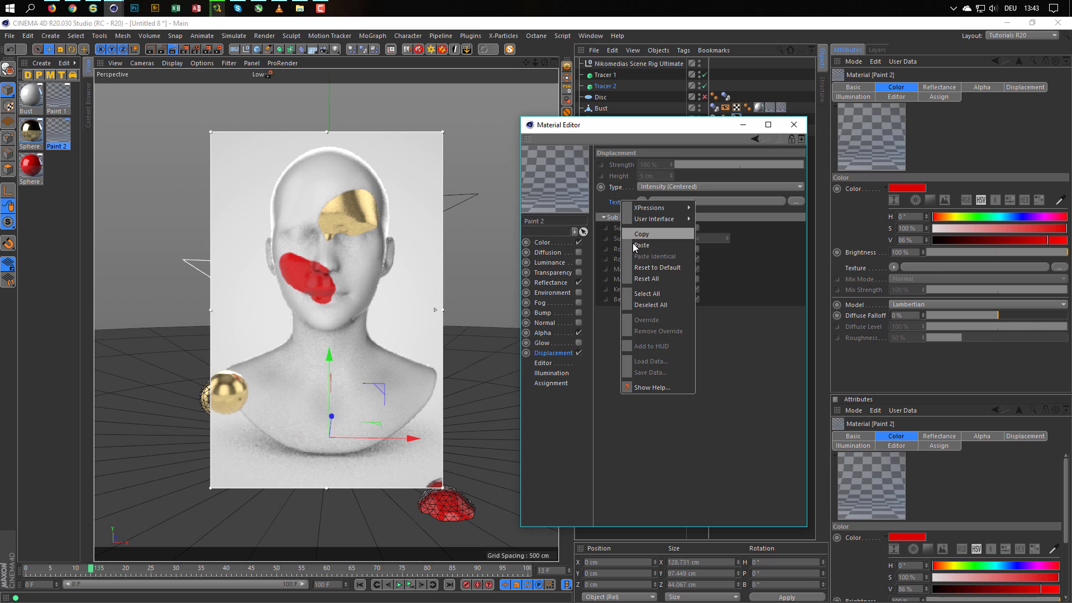
left_click(642, 243)
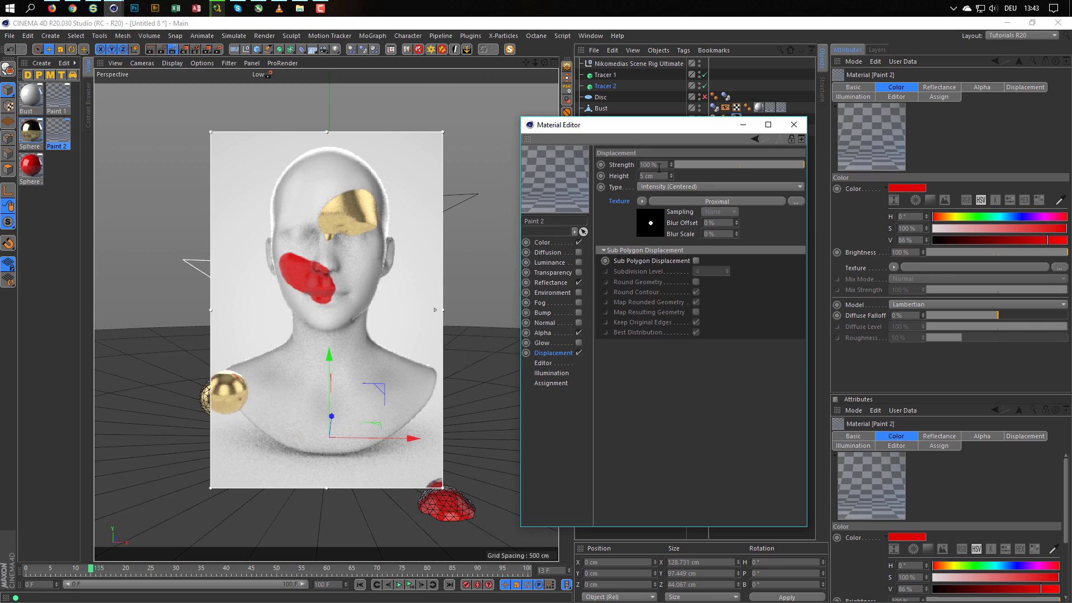
- Set Paint 2's displacement to 30 % strength and 1 cm height, with Sub Polygon Displacement, a lower subdivision level and Round Geometry
type("30")
key("Tab")
type("1")
key("Return")
left_click(578, 352)
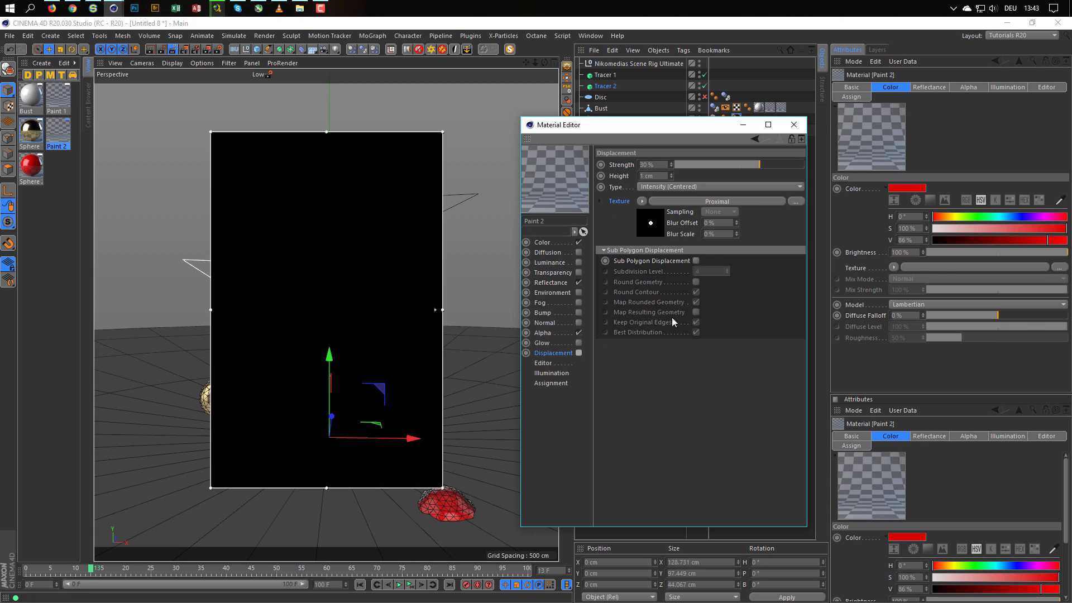
left_click(696, 260)
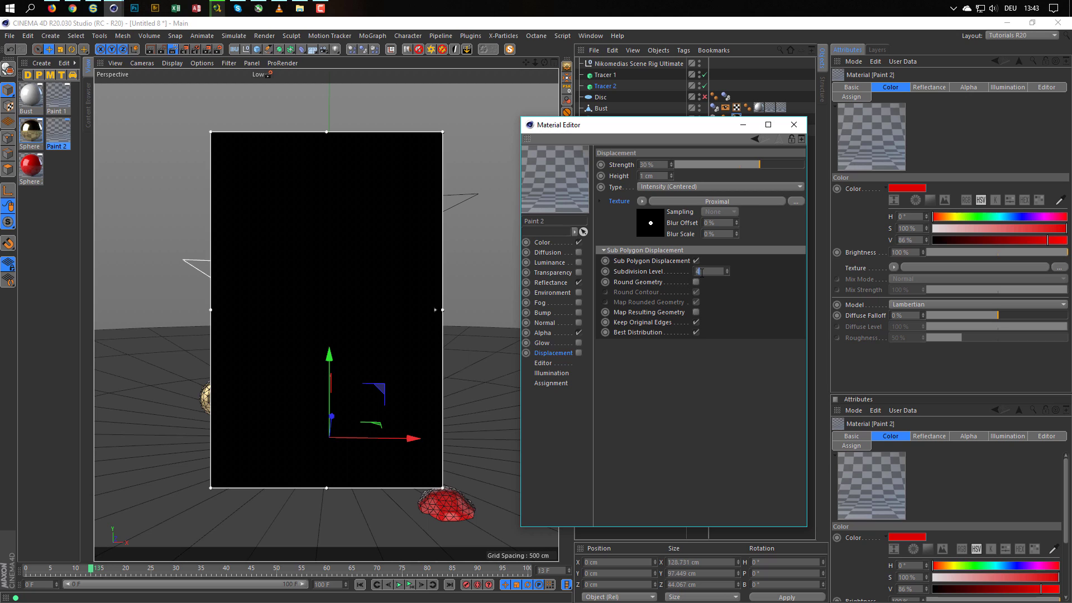
key("Tab")
left_click(695, 281)
left_click(579, 354)
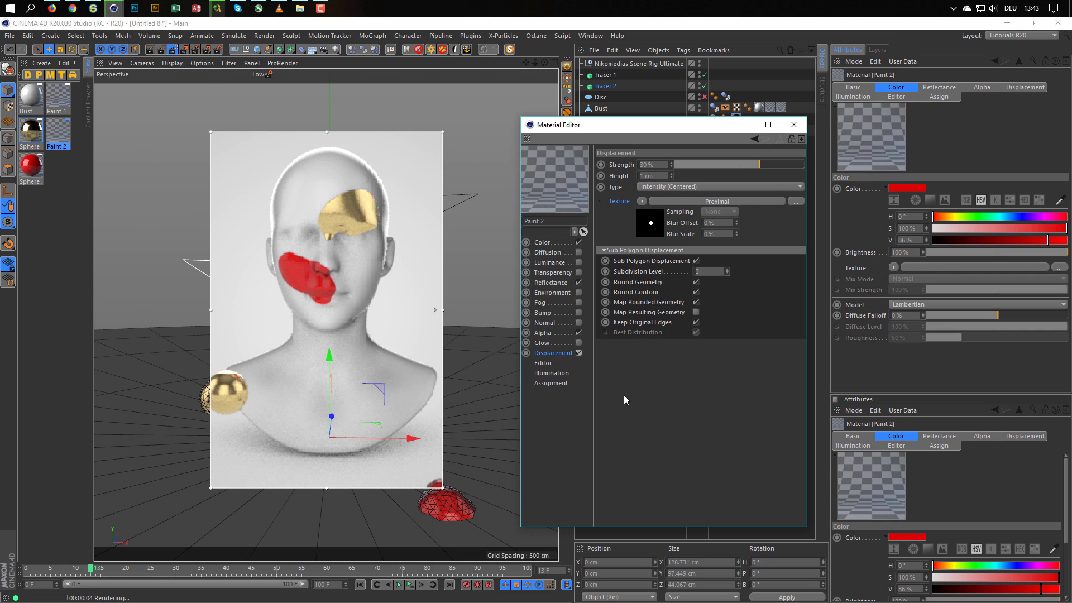
- Try a displacement height of 5 cm on Paint 2 and inspect the red paint's thickness in profile
double_click(649, 175)
type("5")
key("Return")
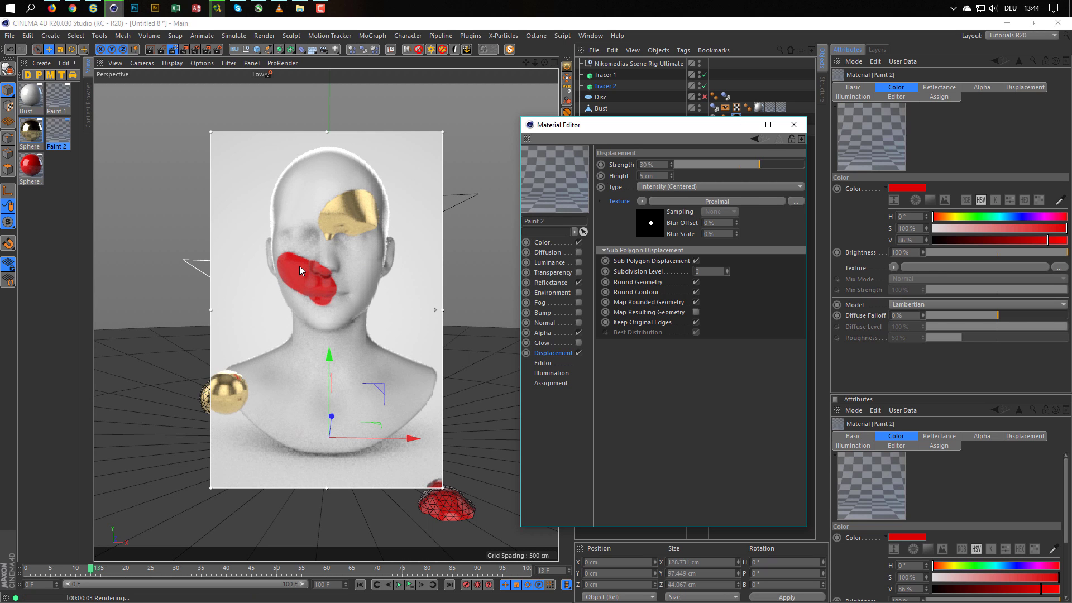
left_click_drag(290, 262, 156, 250, "alt")
right_click_drag(156, 250, 366, 254, "alt")
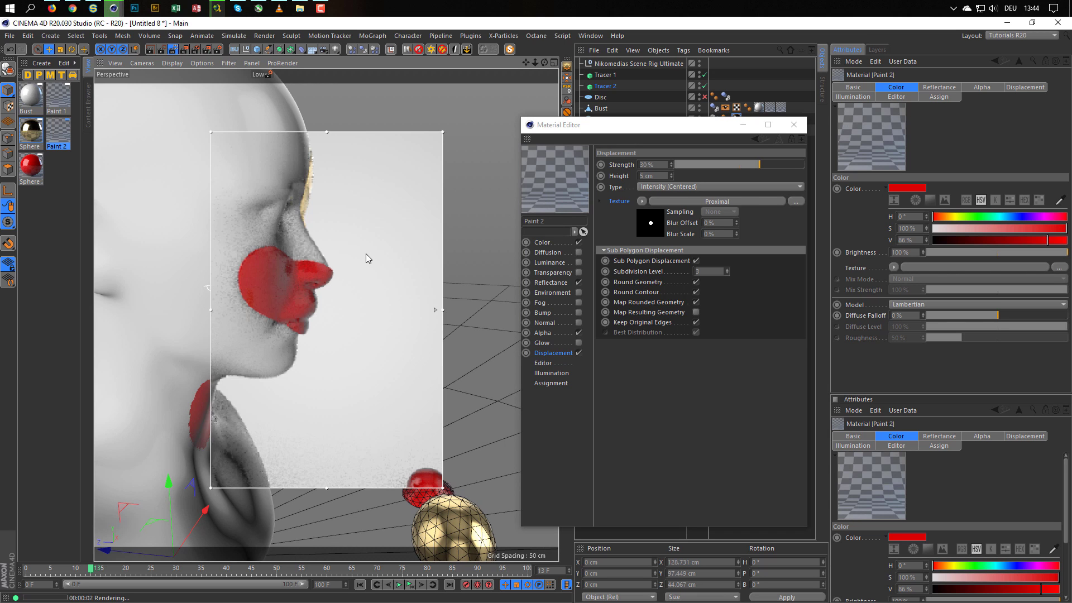
left_click_drag(266, 260, 322, 279, "alt")
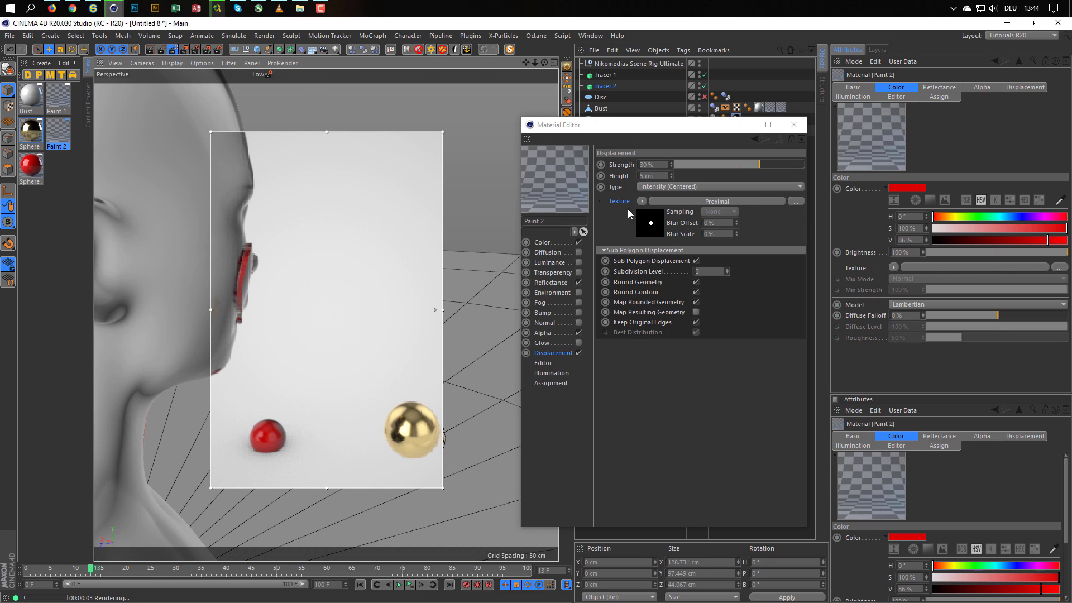
- Set Paint 2's displacement height back to 1 cm and check the bust from the front
left_click(661, 177)
left_click_drag(660, 178, 617, 180)
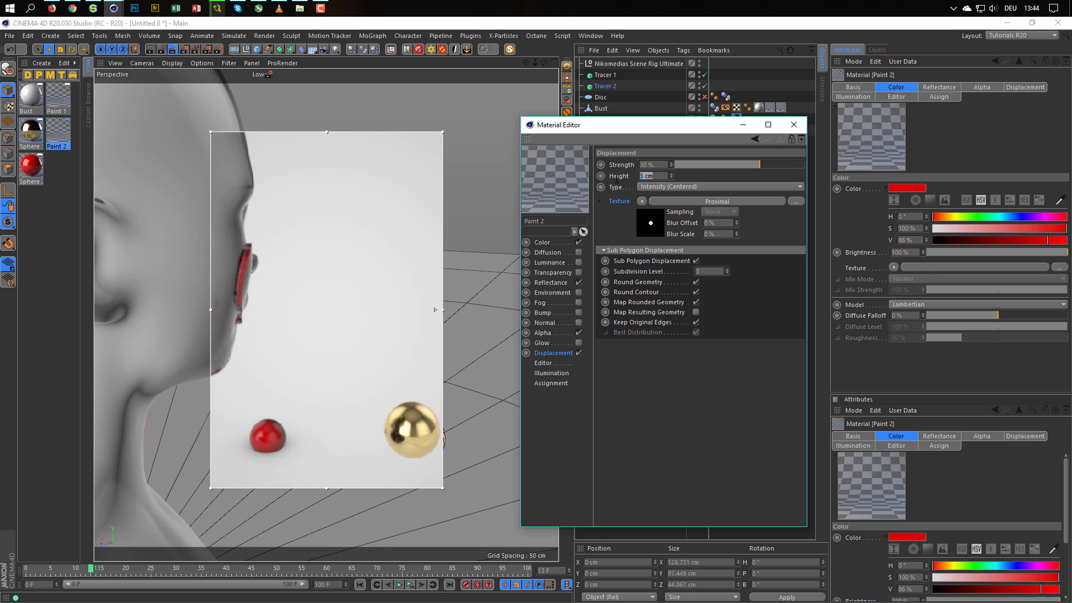
type("1")
key("Return")
left_click(242, 293)
left_click_drag(243, 293, 488, 332, "alt")
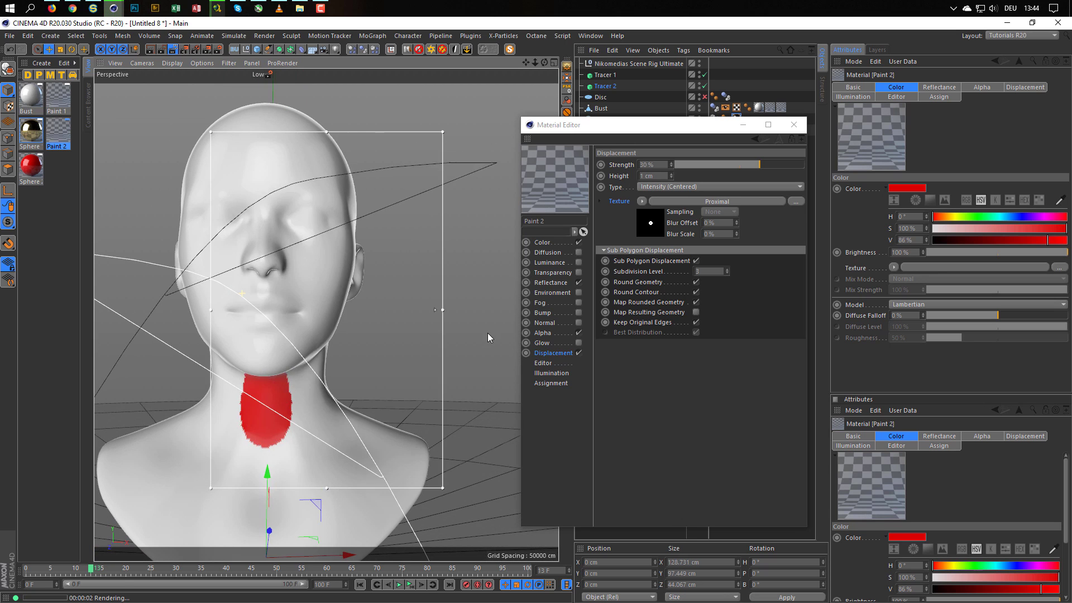
- Frame the whole bust and preview its painted displacement with the interactive render region, turning the region off when done
left_click(174, 50)
scroll(265, 248, "down", 2)
scroll(342, 253, "down", 5)
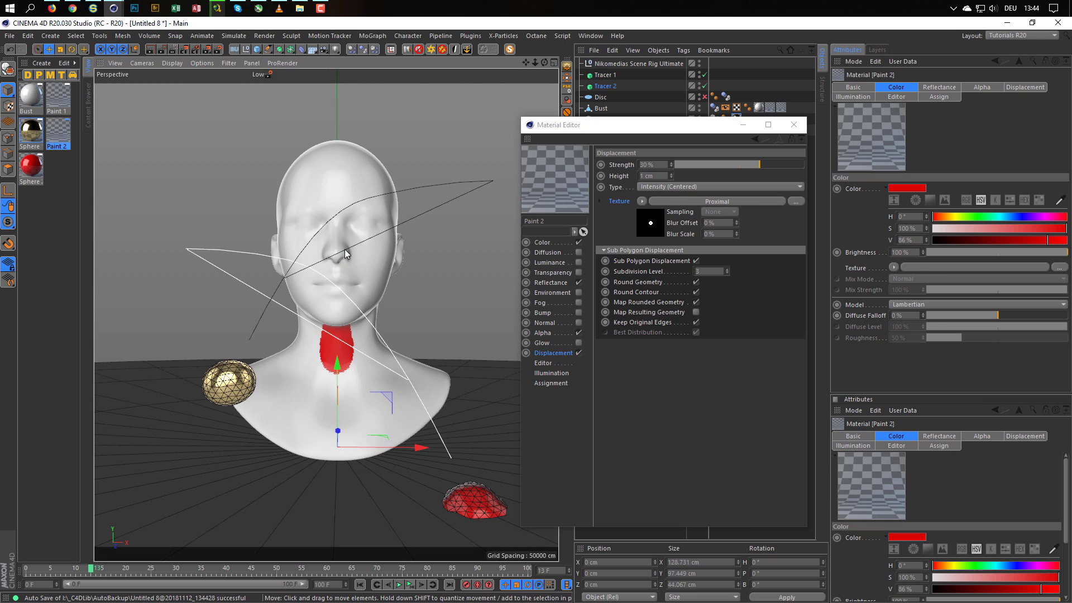
scroll(344, 249, "up", 2)
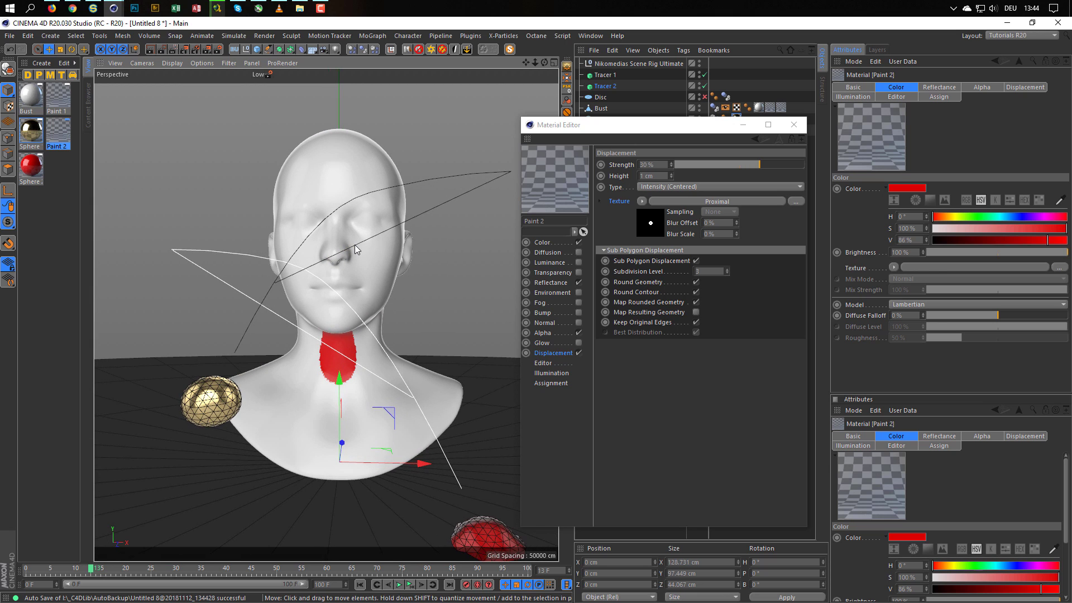
middle_click_drag(356, 249, 357, 241)
scroll(354, 239, "up", 3)
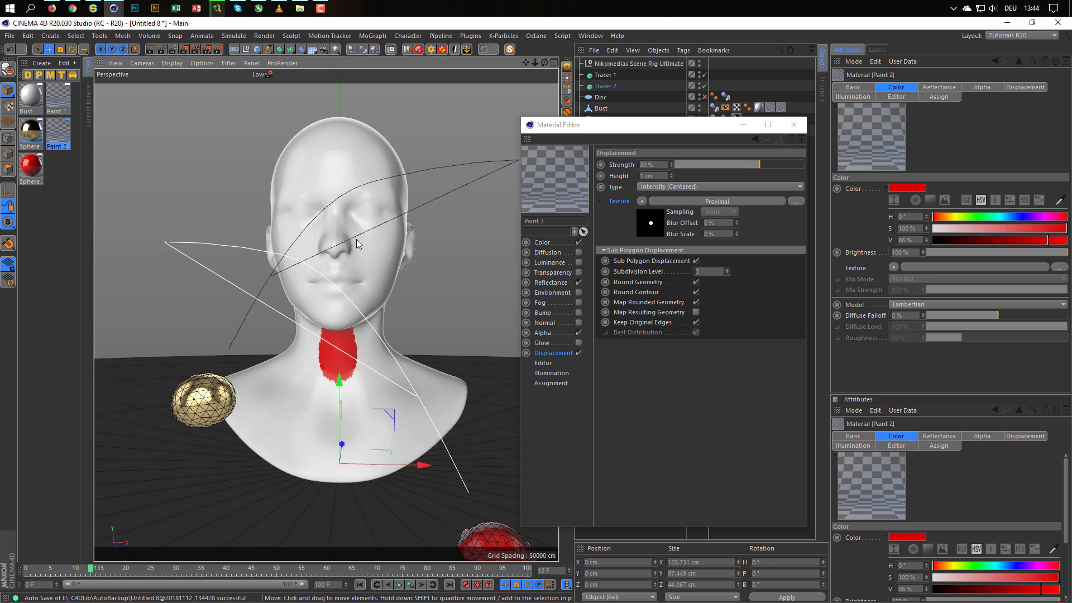
left_click_drag(351, 237, 351, 236, "alt")
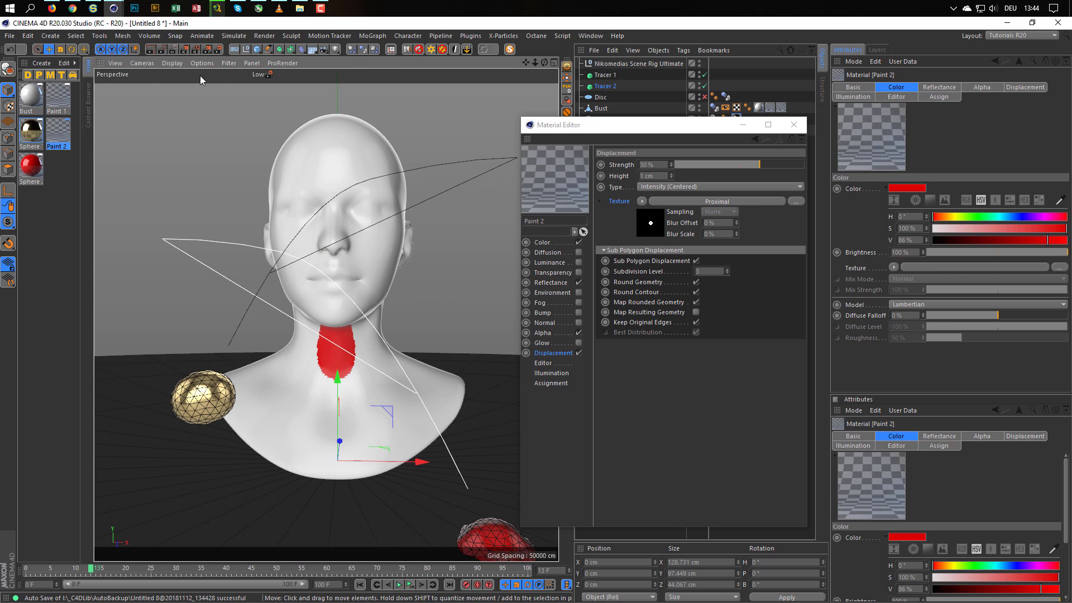
left_click(174, 49)
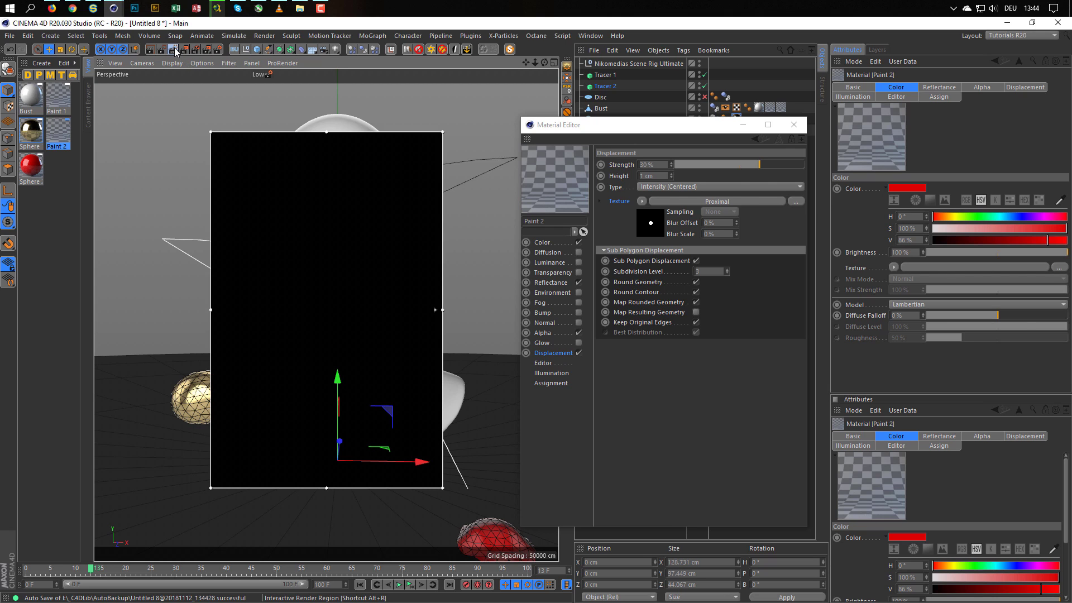
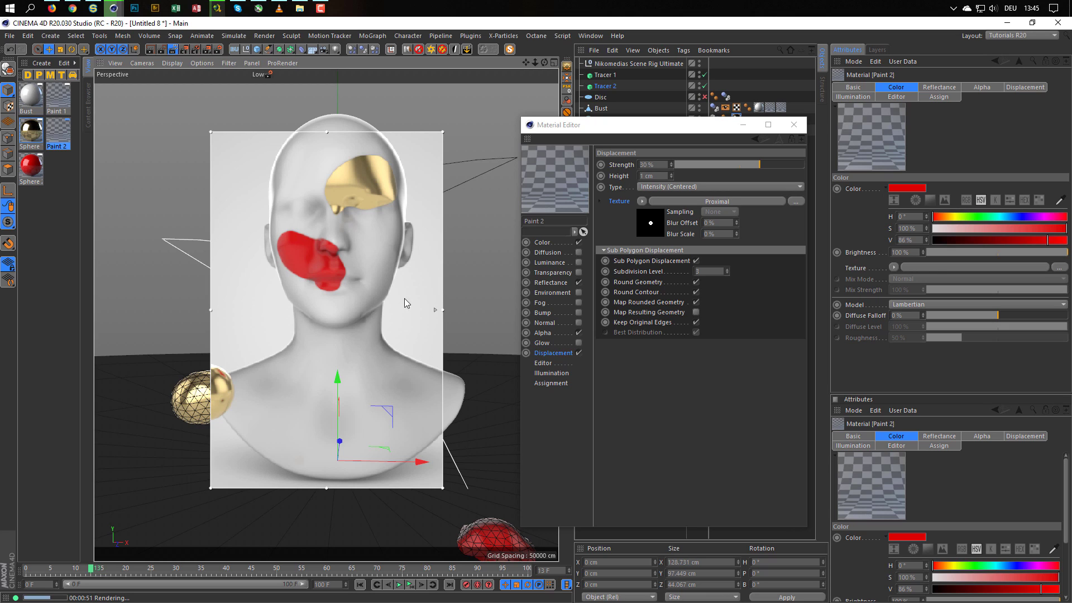
left_click(170, 50)
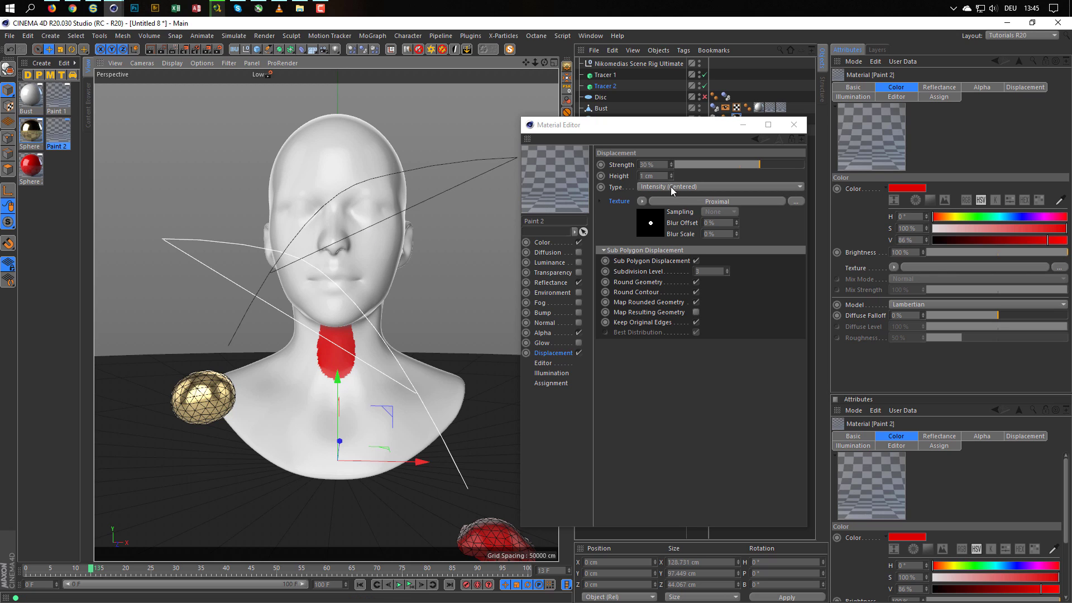
- Close the material editor and disable the Sphere 2 and Tracer 2 objects
left_click(794, 125)
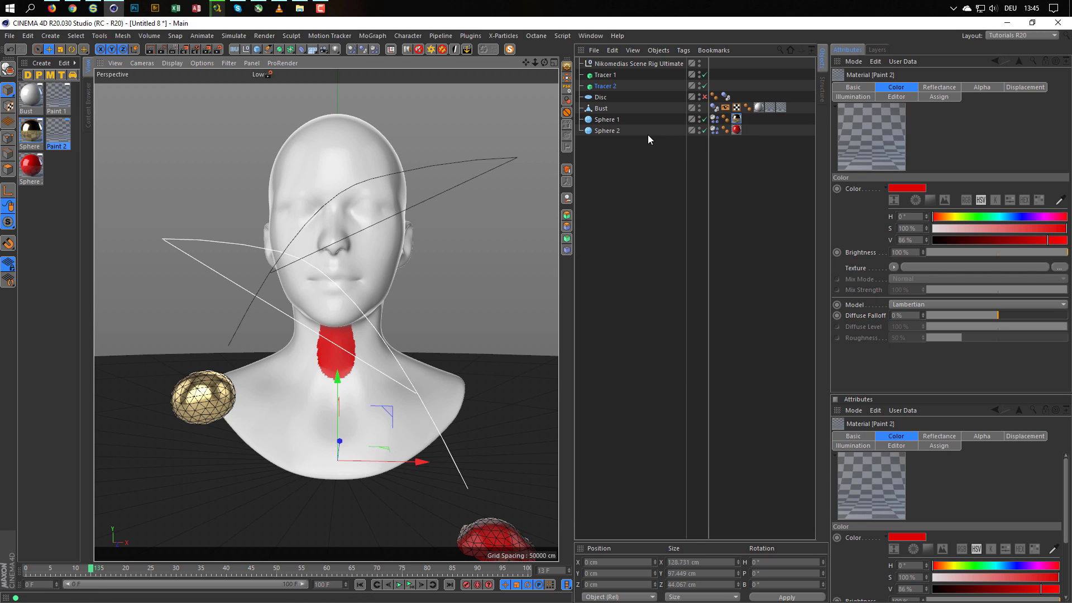
left_click(704, 130)
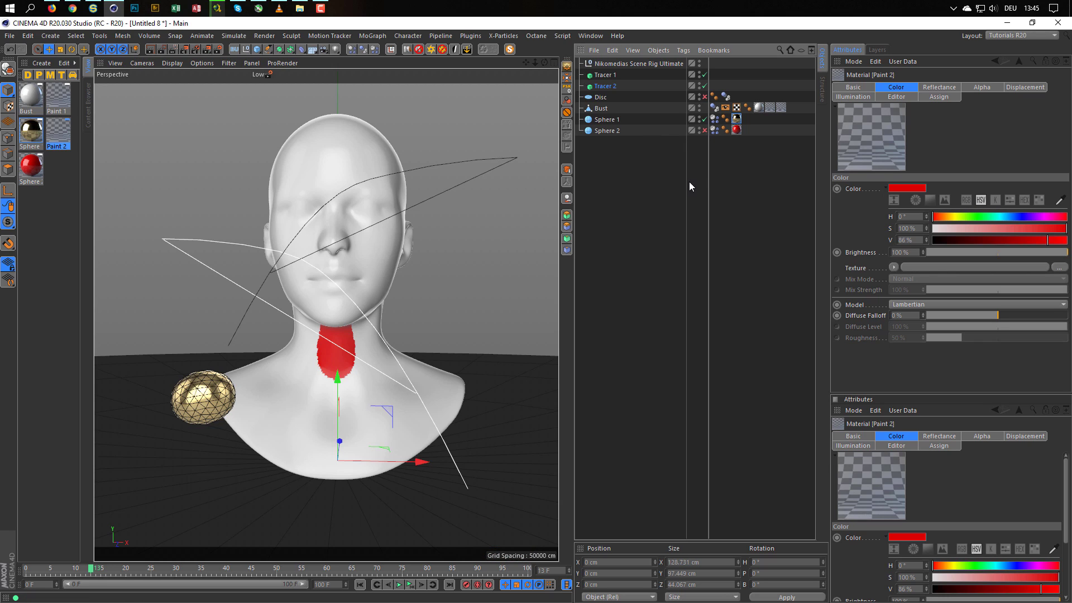
left_click(704, 86)
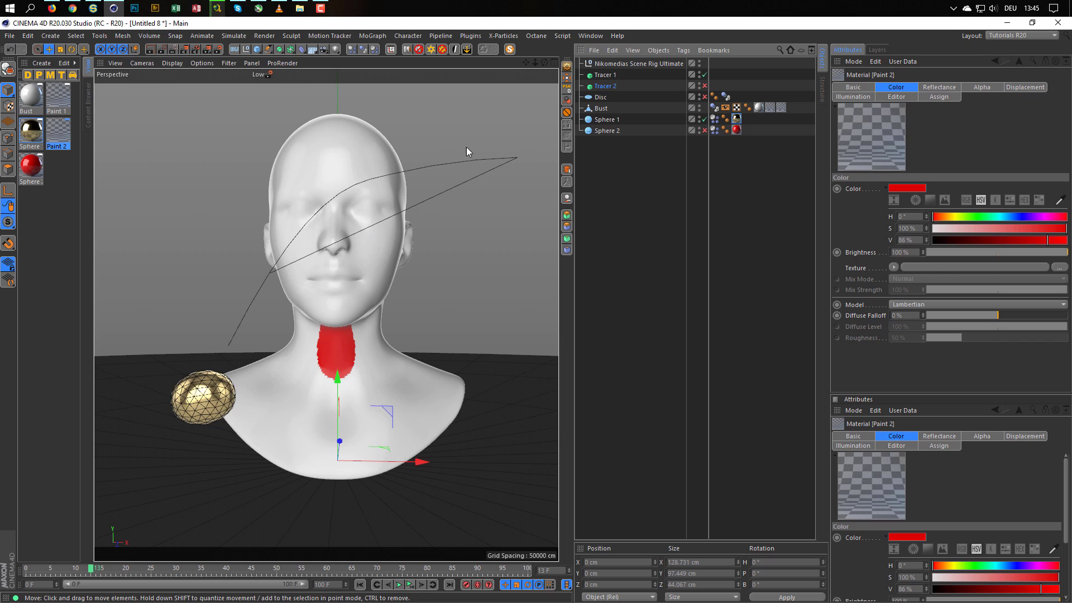
- Duplicate the Bust object below Sphere 2 and delete the three material tags from the copy
left_click_drag(607, 112, 604, 141, "ctrl")
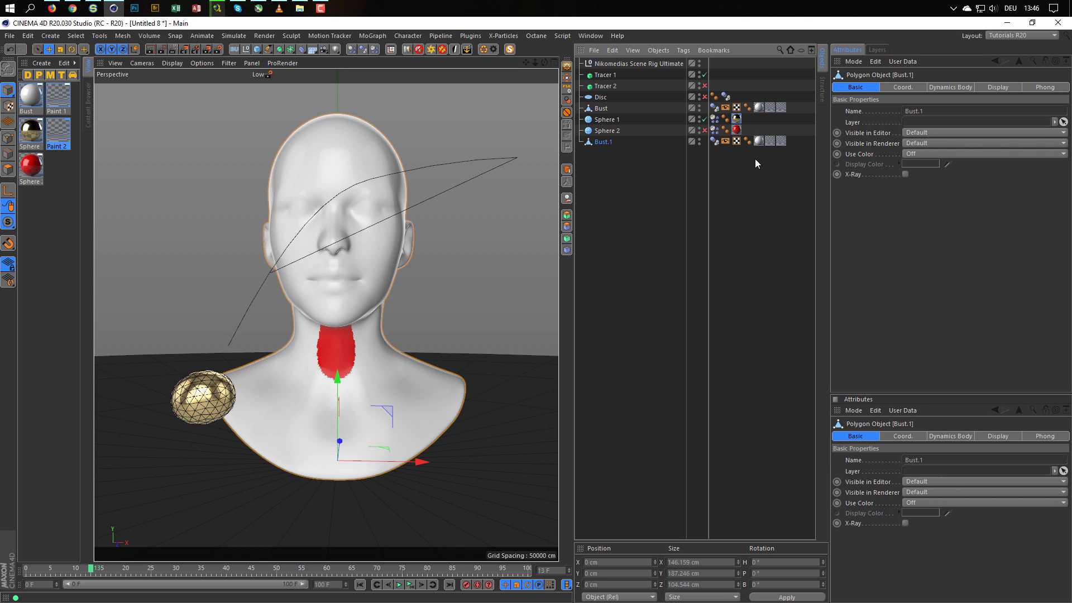
left_click_drag(755, 154, 810, 132)
key("Delete")
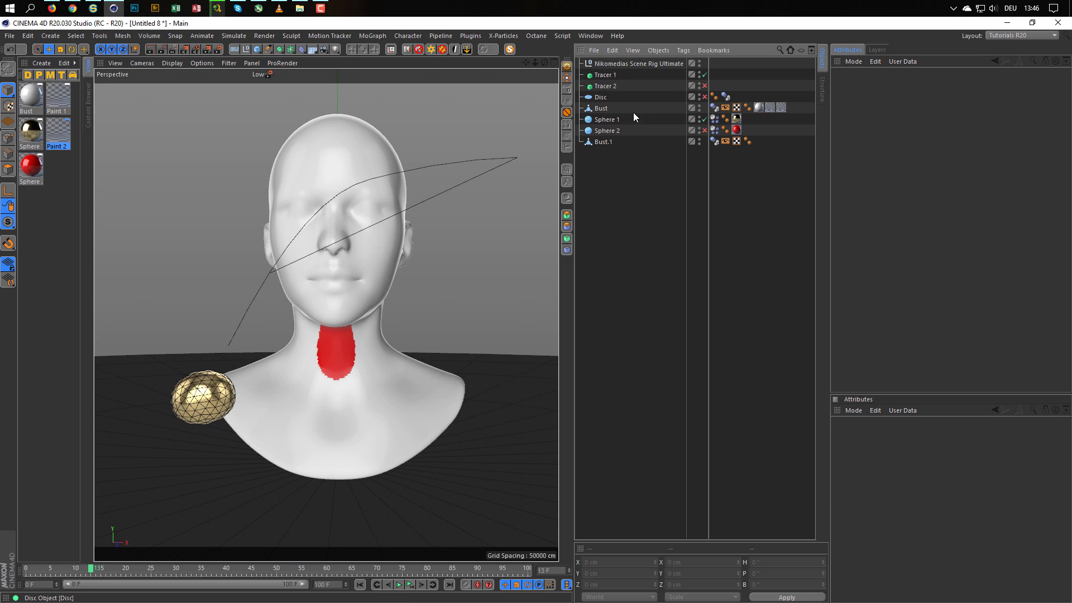
- Add a Displacer deformer as a child of the duplicated bust
left_click(619, 144)
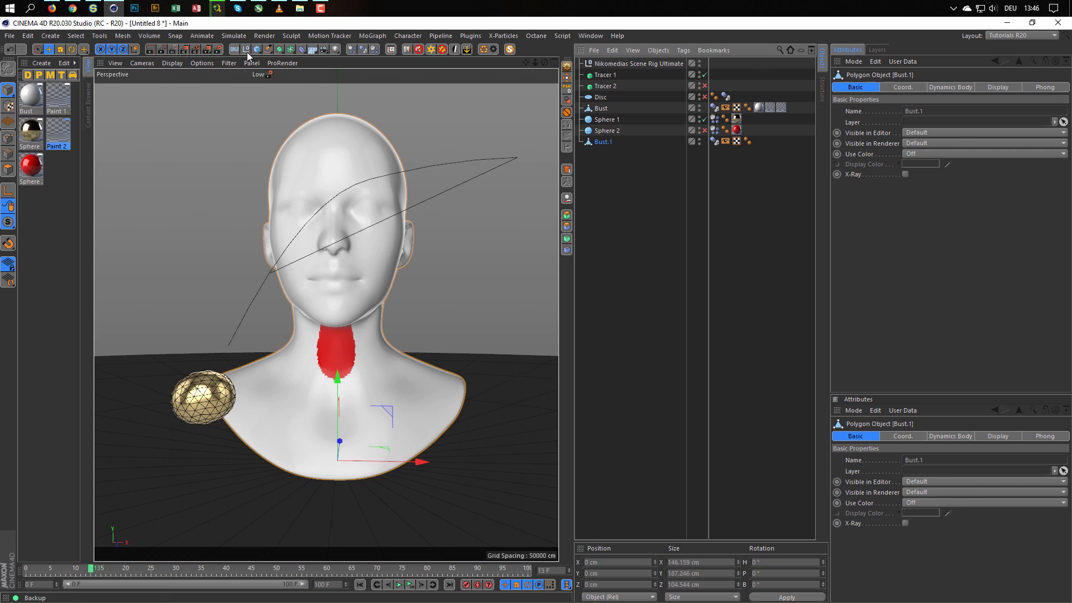
left_click(302, 49)
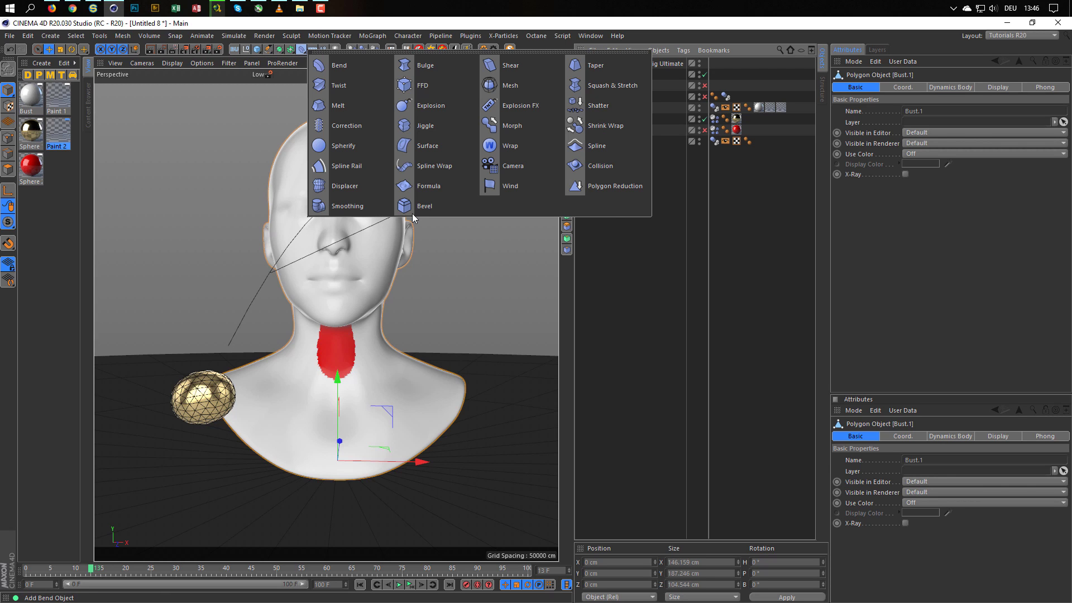
left_click(341, 190, "shift")
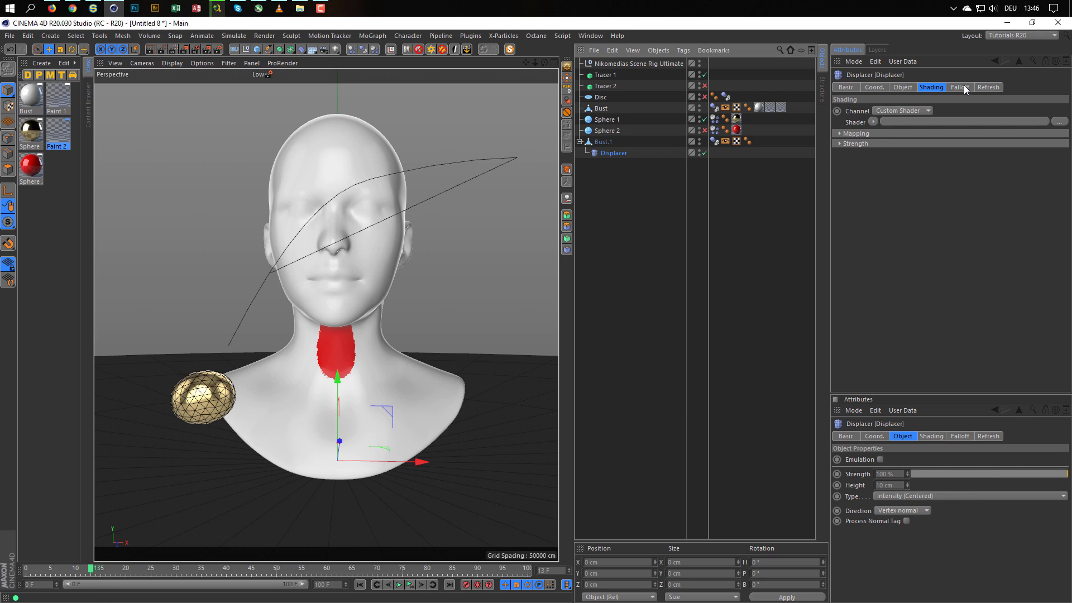
left_click(873, 122)
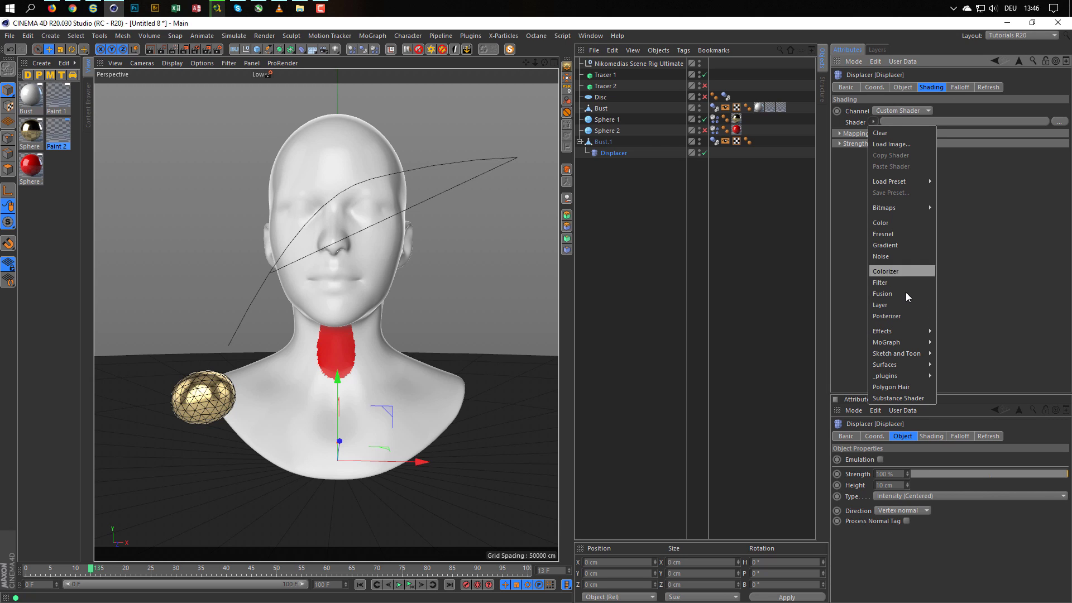
mouse_move(905, 334)
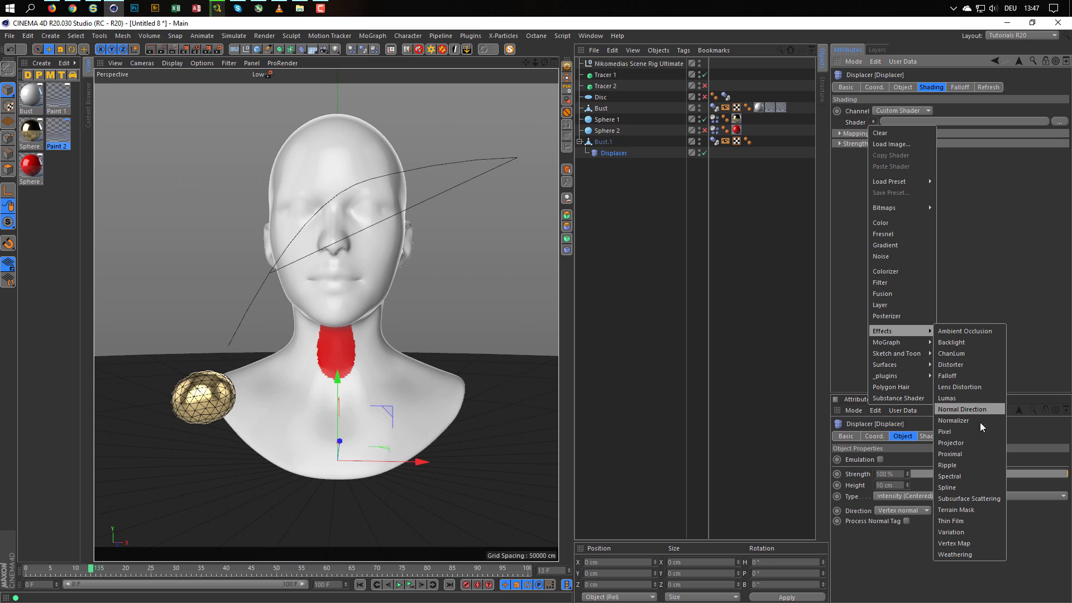
left_click(977, 455)
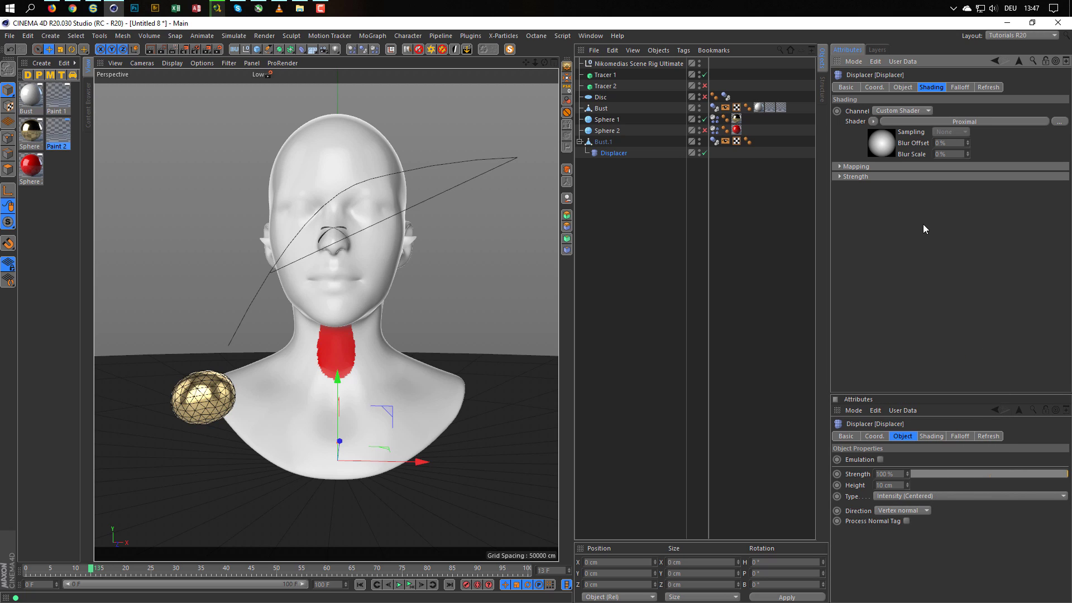
left_click(889, 146)
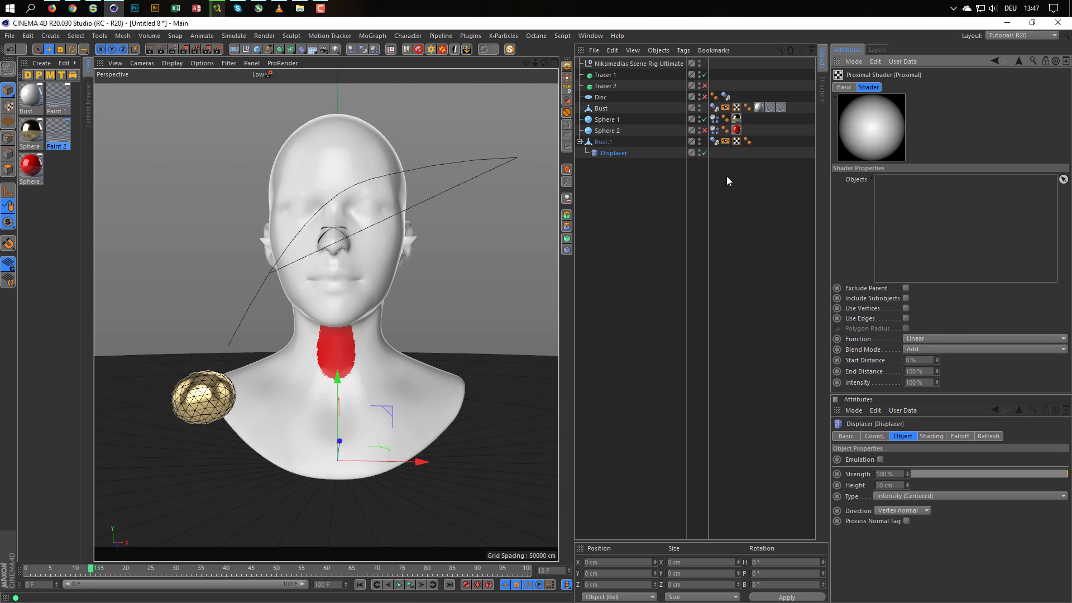
left_click_drag(604, 74, 898, 246)
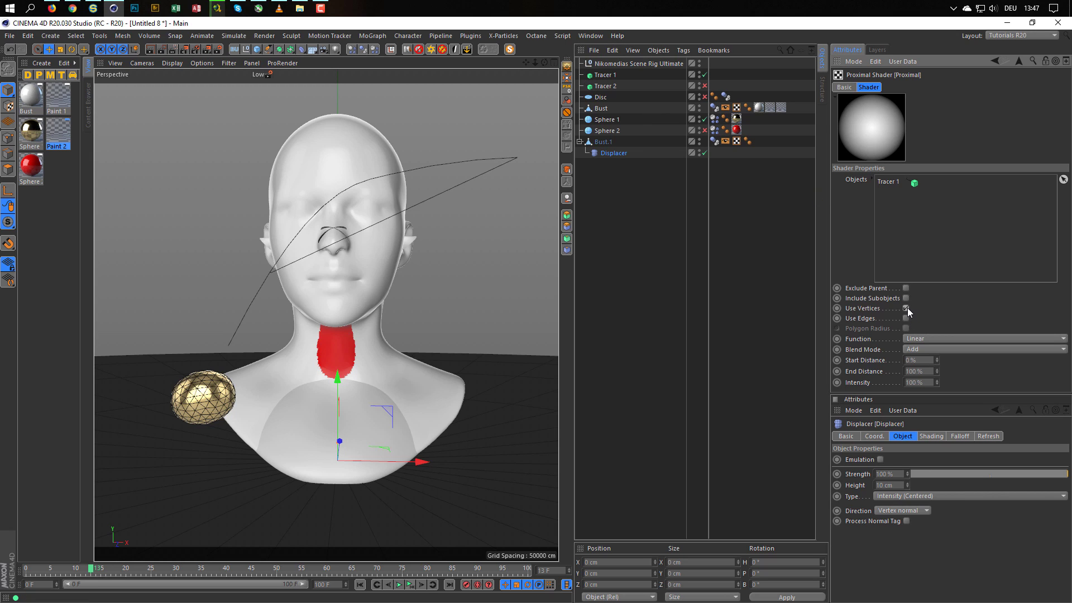
left_click(906, 307)
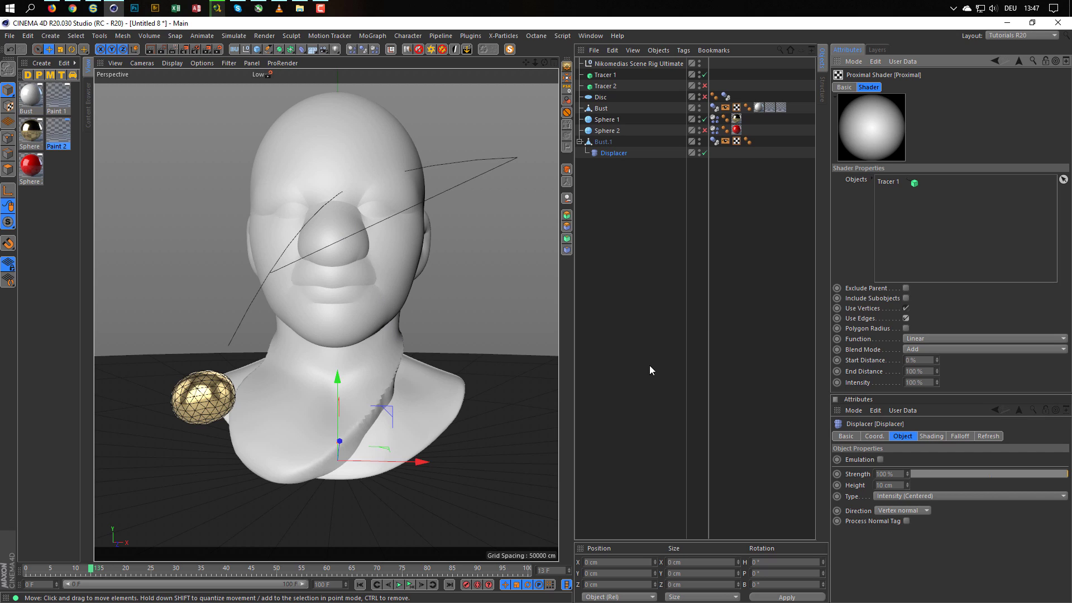
left_click(1017, 61)
left_click(873, 119)
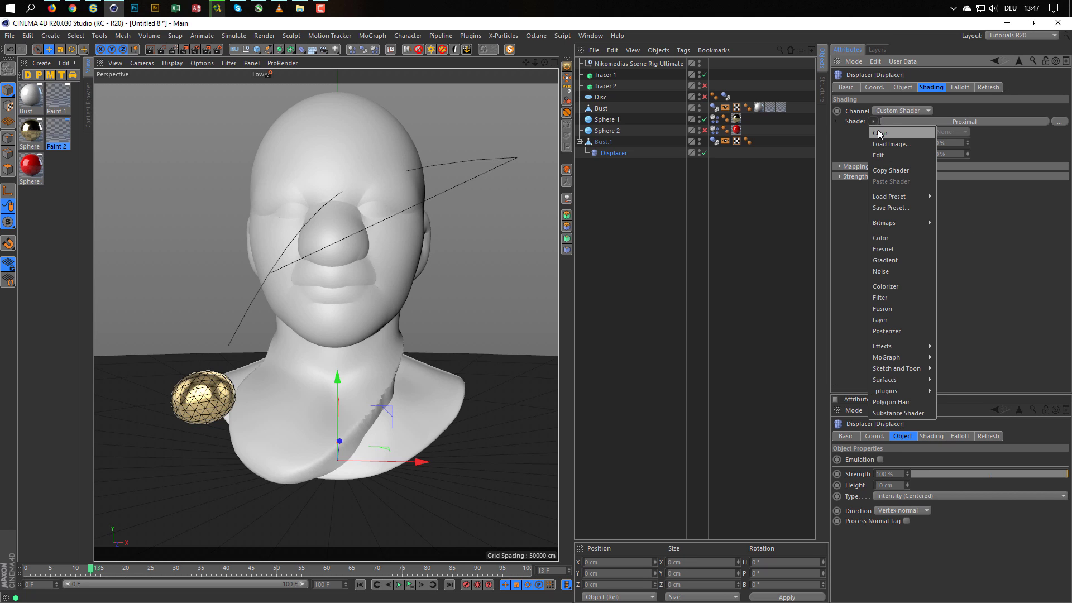
left_click(877, 130)
- Copy the Proximal shader from the Paint 1 material's alpha texture and paste it as the Displacer's shader
double_click(57, 96)
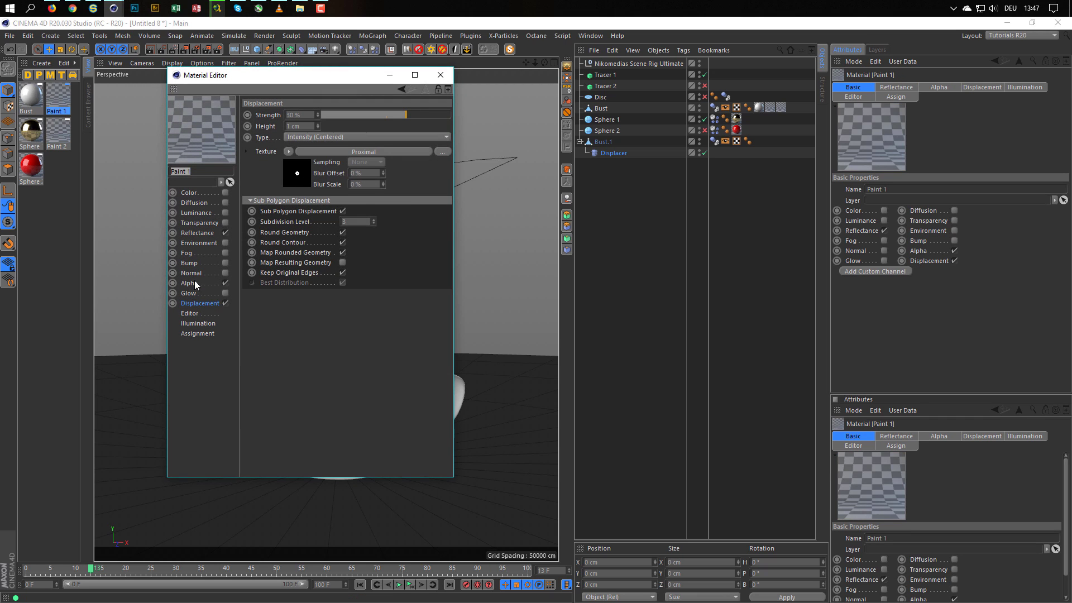
left_click(189, 283)
right_click(266, 179)
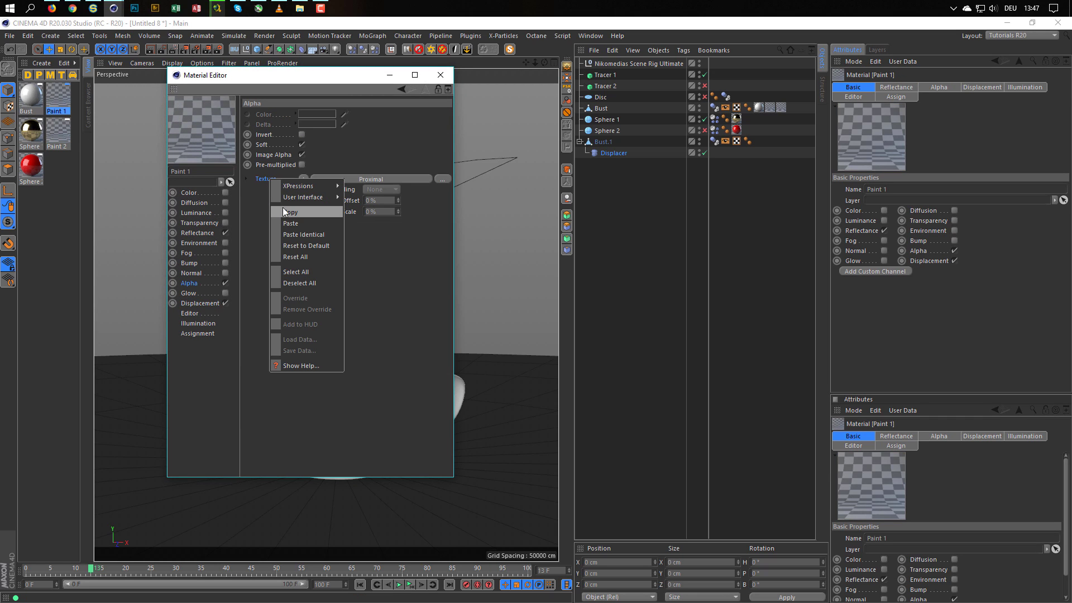
left_click(333, 210)
left_click(441, 75)
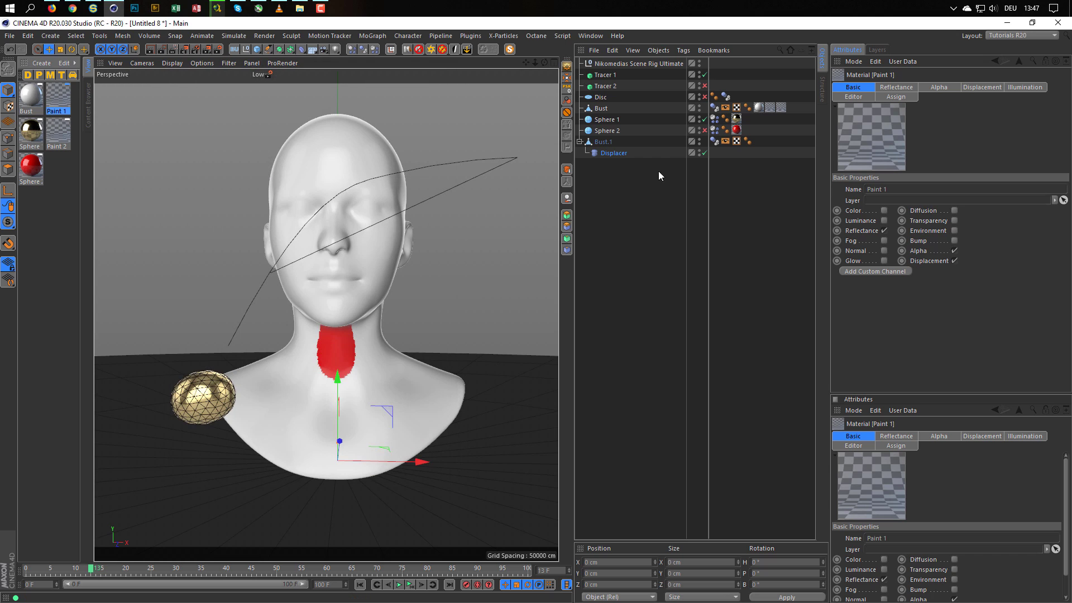
left_click(614, 153)
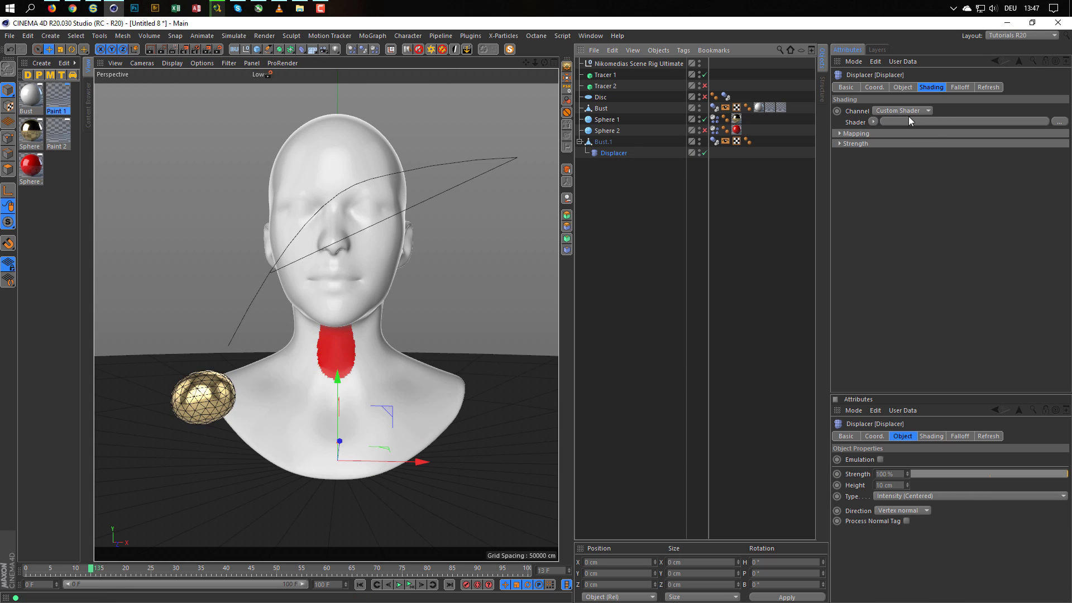
right_click(858, 118)
left_click(872, 164)
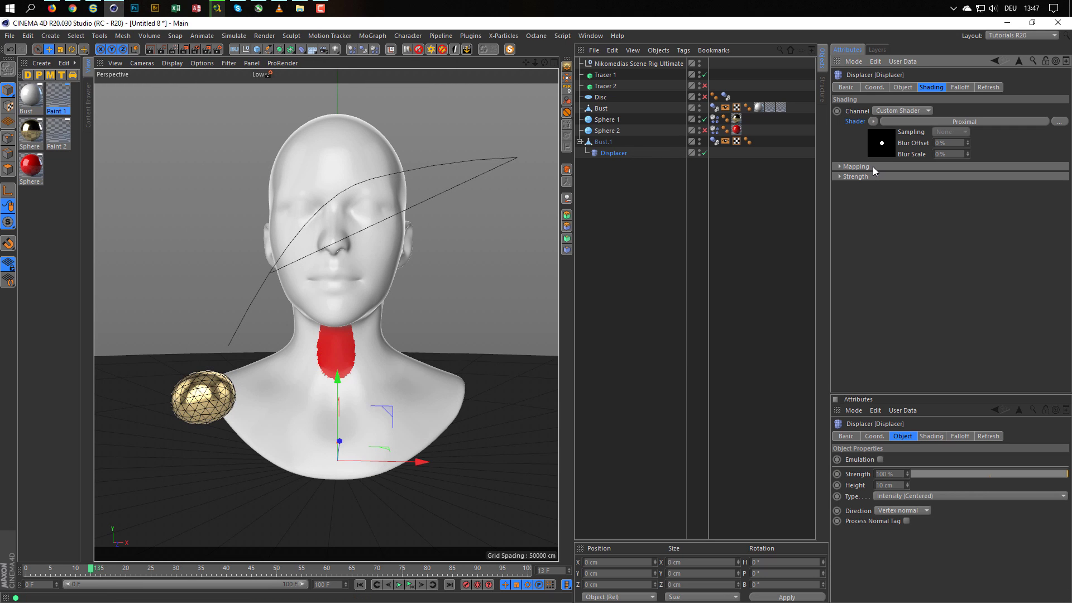
- Set the Displacer's height to 1 cm and view the displaced area on the bust's forehead
left_click_drag(397, 195, 379, 182, "alt")
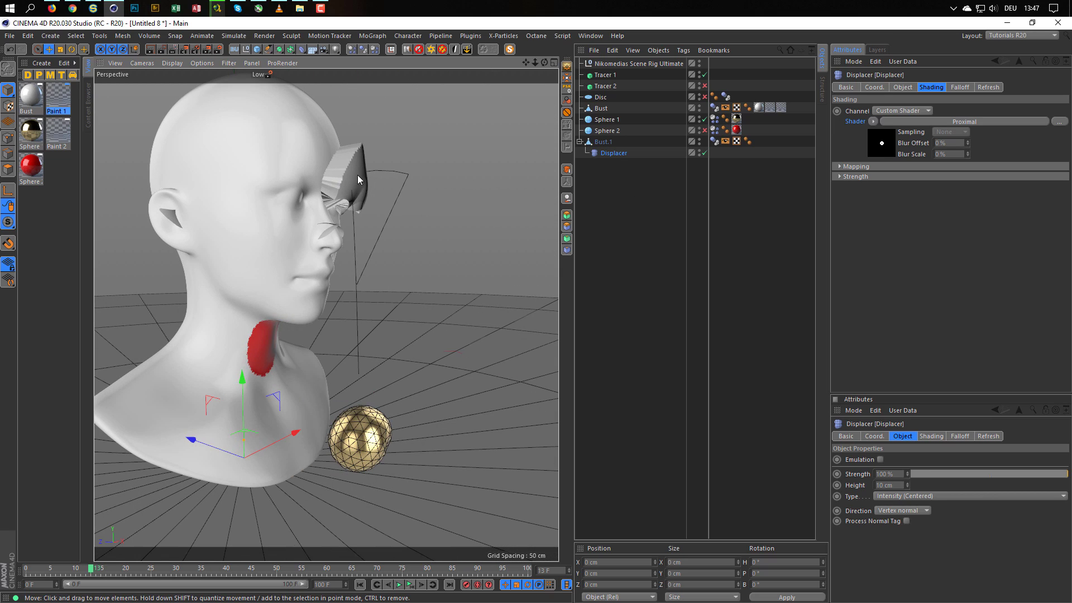
left_click(903, 87)
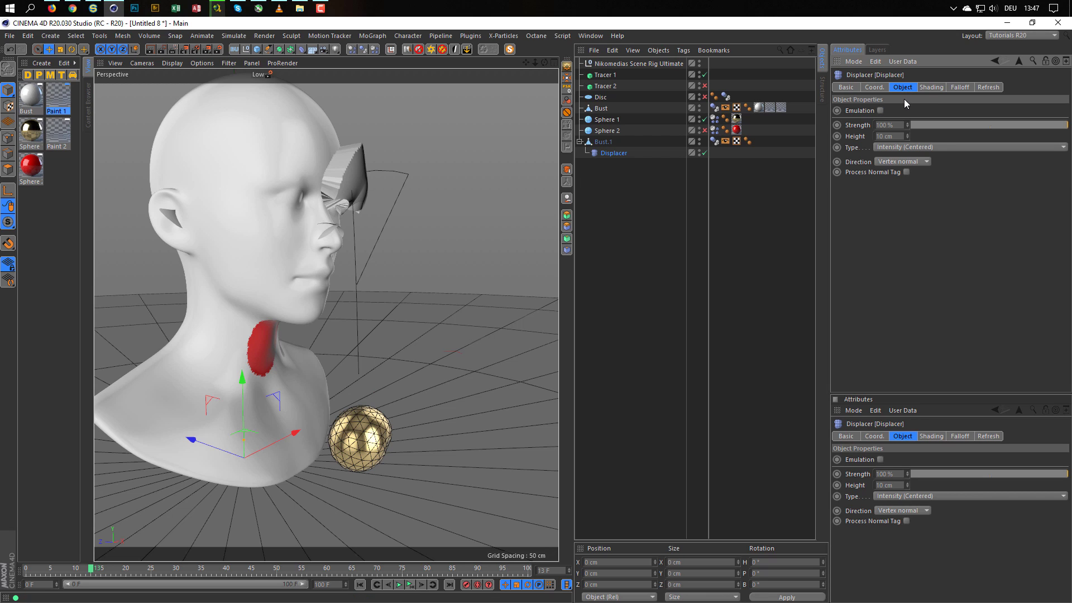
left_click(892, 139)
type("1")
key("Return")
left_click_drag(343, 164, 397, 149, "alt")
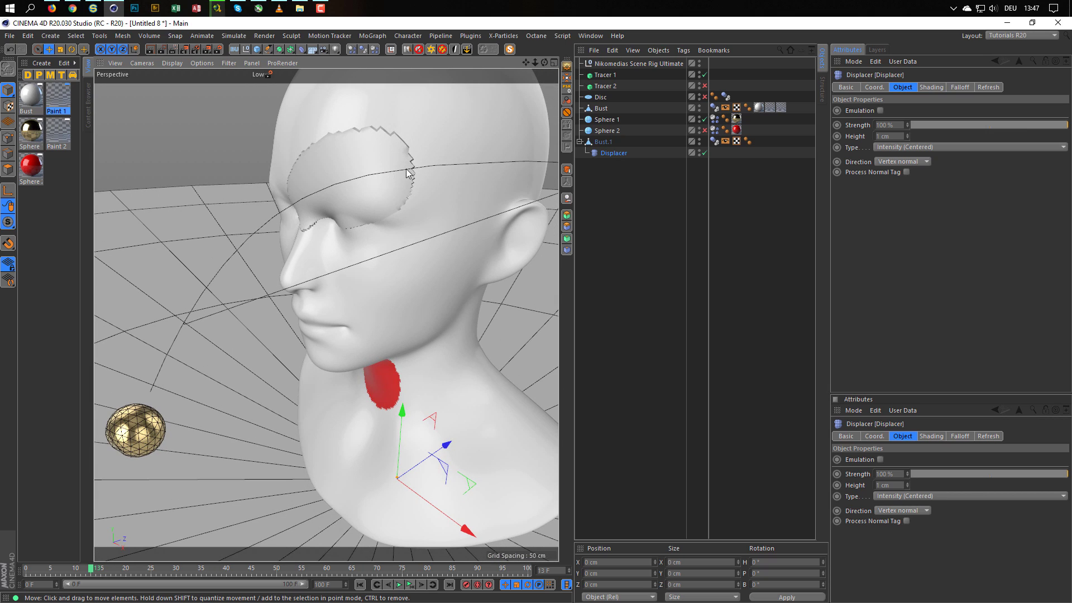
- Change the falloff function of the Displacer's Proximal shader to Smooth
left_click(931, 88)
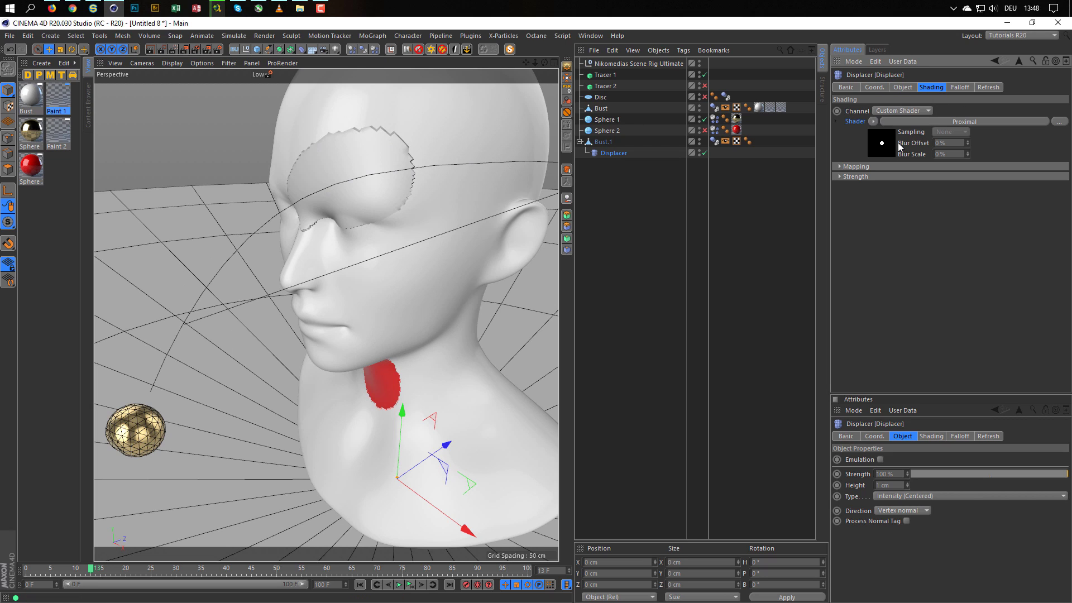
left_click(883, 149)
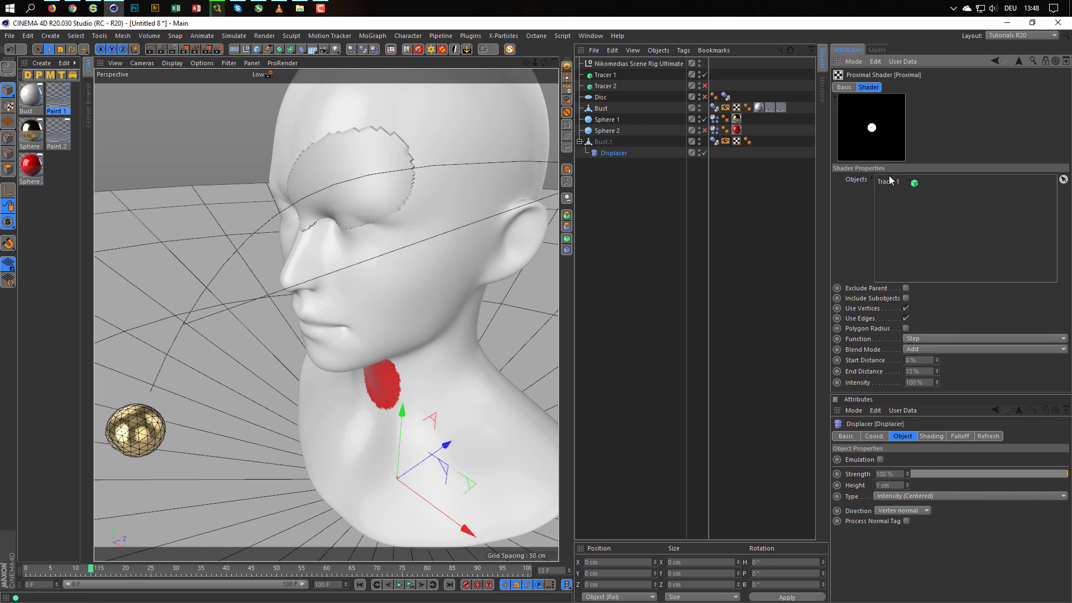
left_click(936, 339)
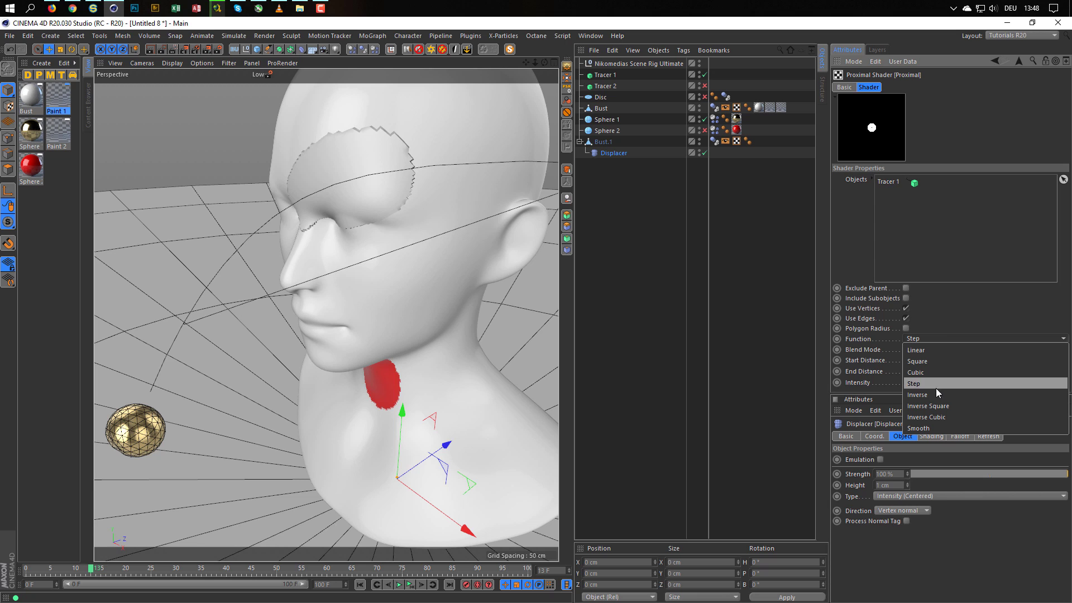
left_click(944, 427)
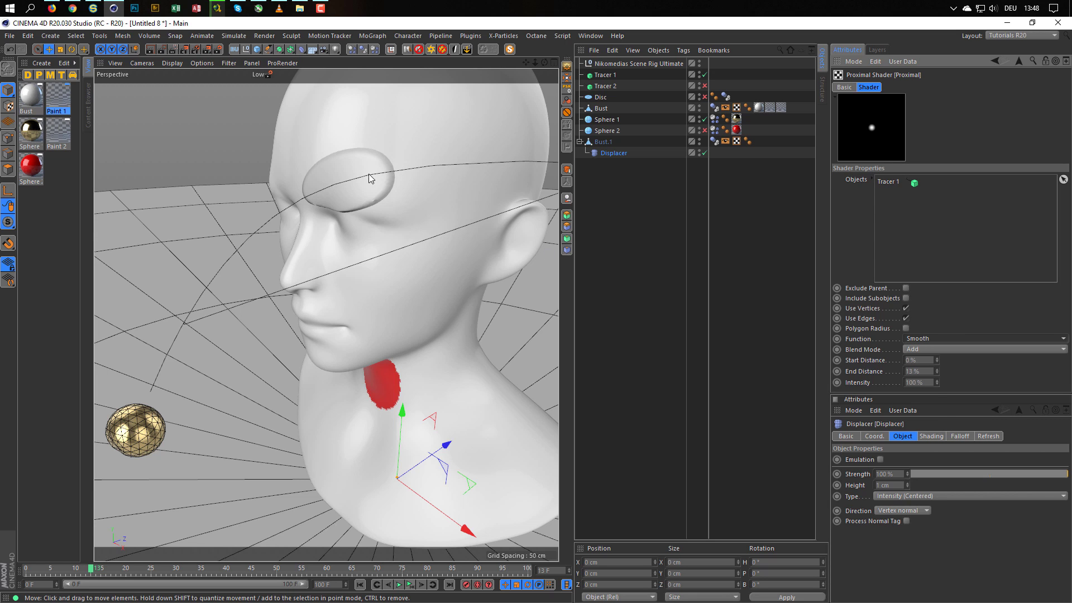
mouse_move(369, 173)
left_mouse_down("alt")
mouse_move(439, 178)
mouse_move(363, 184)
left_mouse_up("alt")
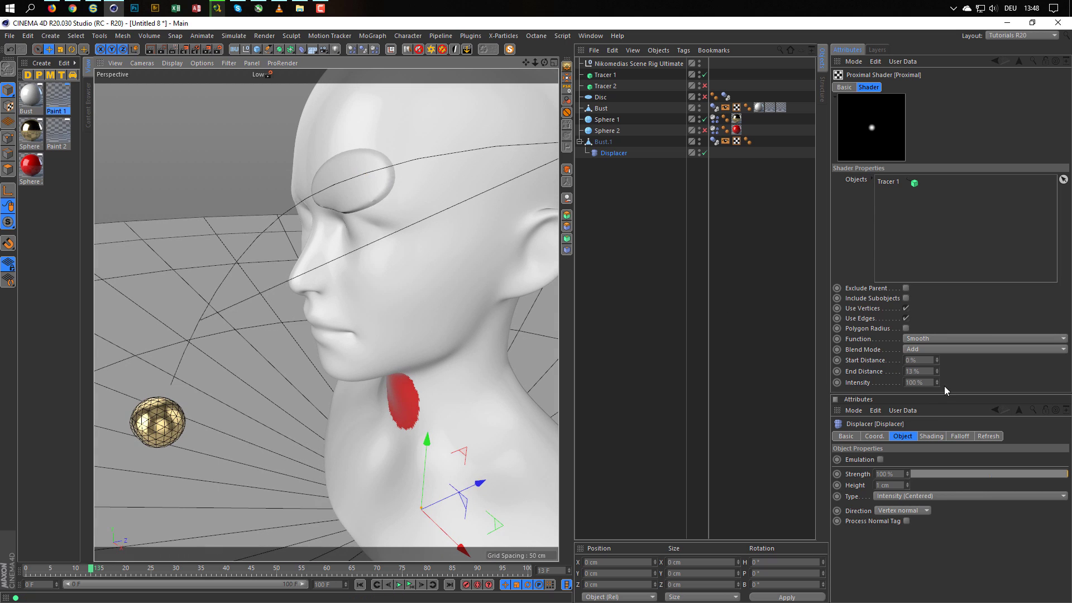
- Set the falloff function of the Displacer's Proximal shader to Linear and view the whole bust from the front
left_click(930, 342)
left_click(929, 350)
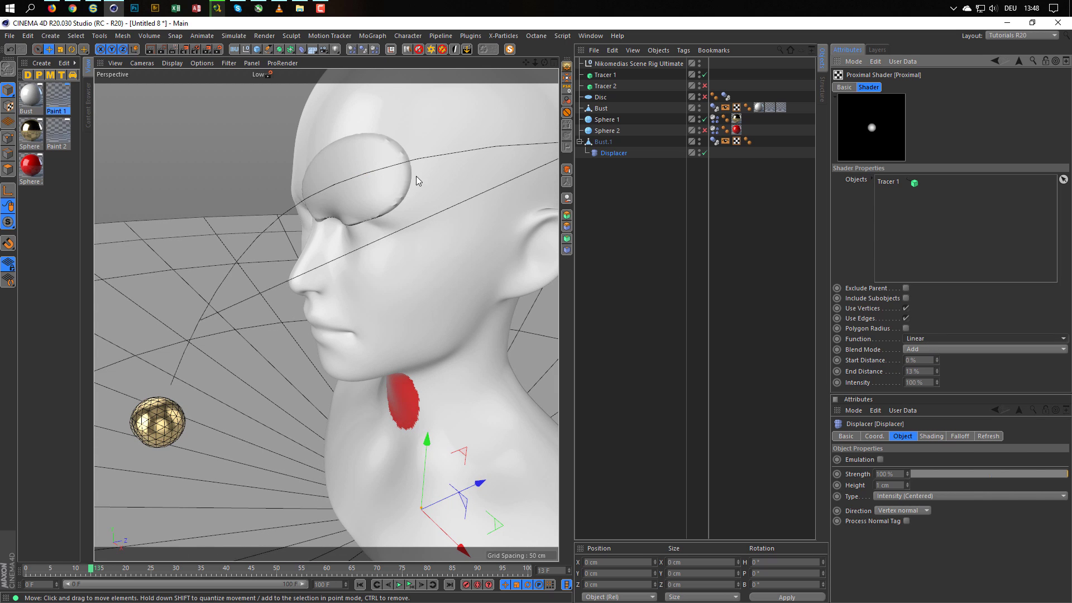
left_click_drag(417, 176, 298, 196, "alt")
scroll(290, 190, "down", 5)
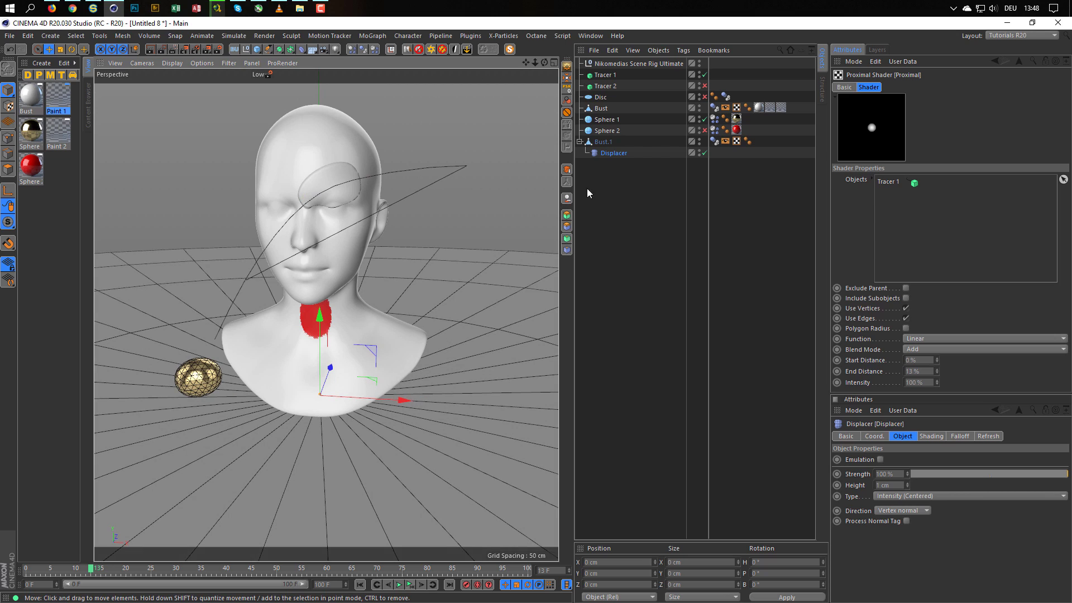
- Hide the original Bust, inspect the displaced duplicate on its own, and disable its Displacer
left_click(601, 142)
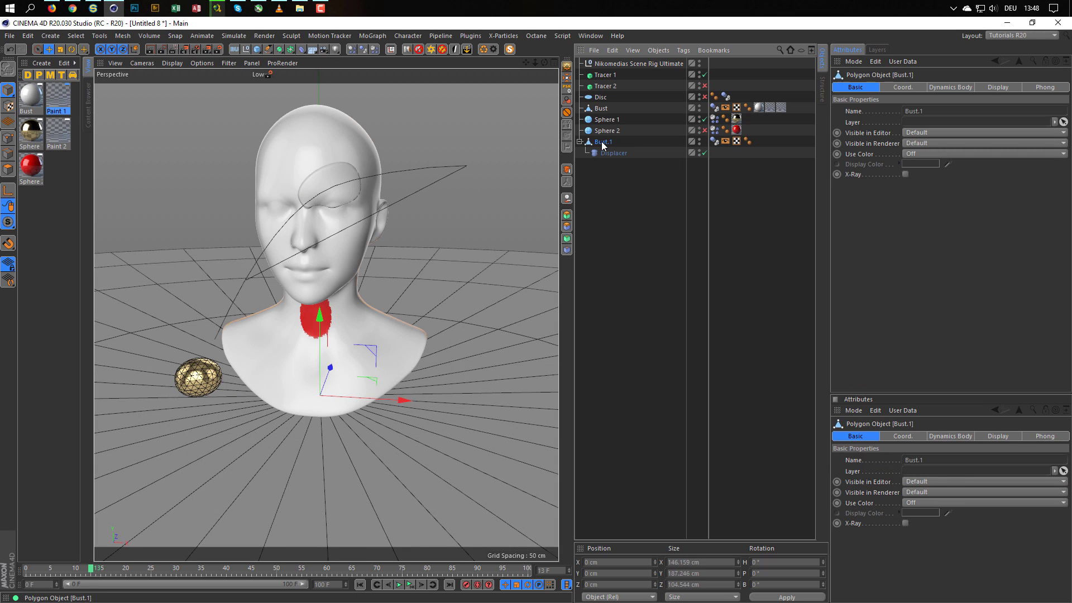
left_click(699, 106)
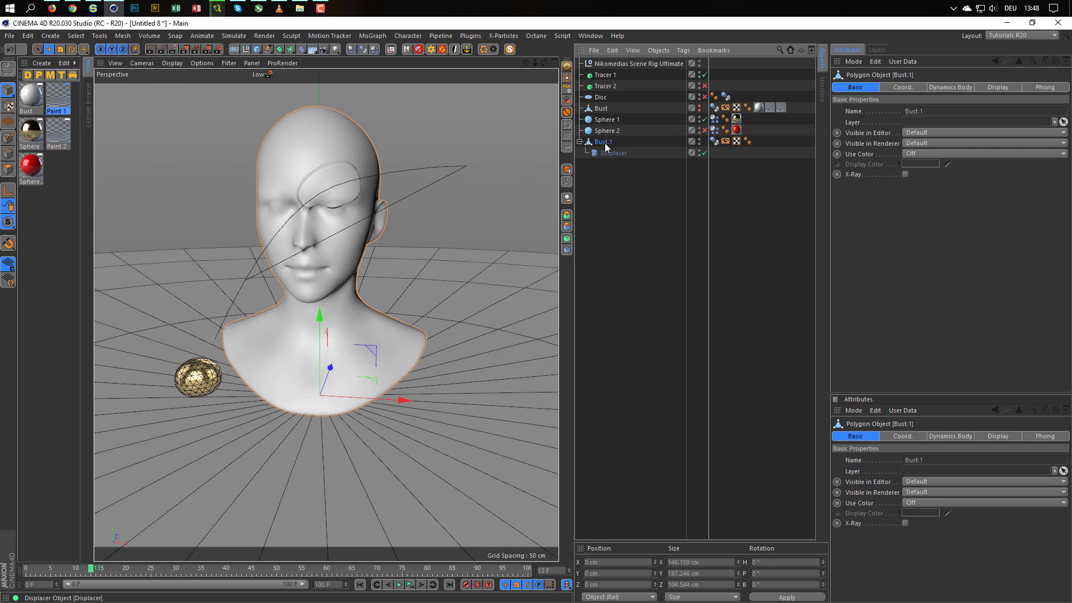
mouse_move(343, 169)
left_mouse_down("alt")
mouse_move(243, 167)
mouse_move(335, 173)
left_mouse_up("alt")
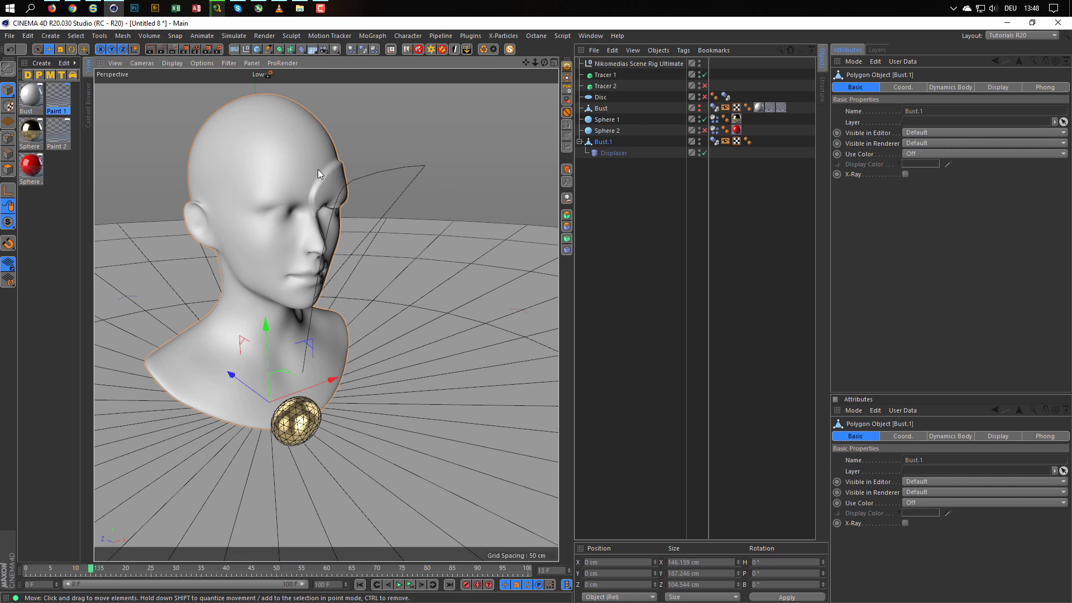
left_click_drag(299, 166, 366, 189, "alt")
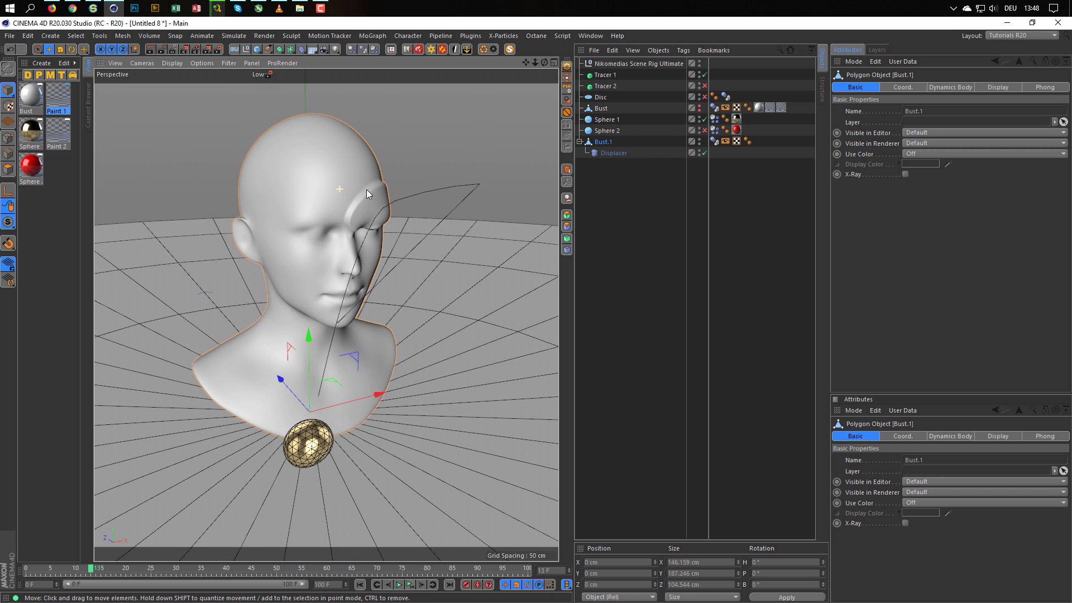
left_click(704, 153)
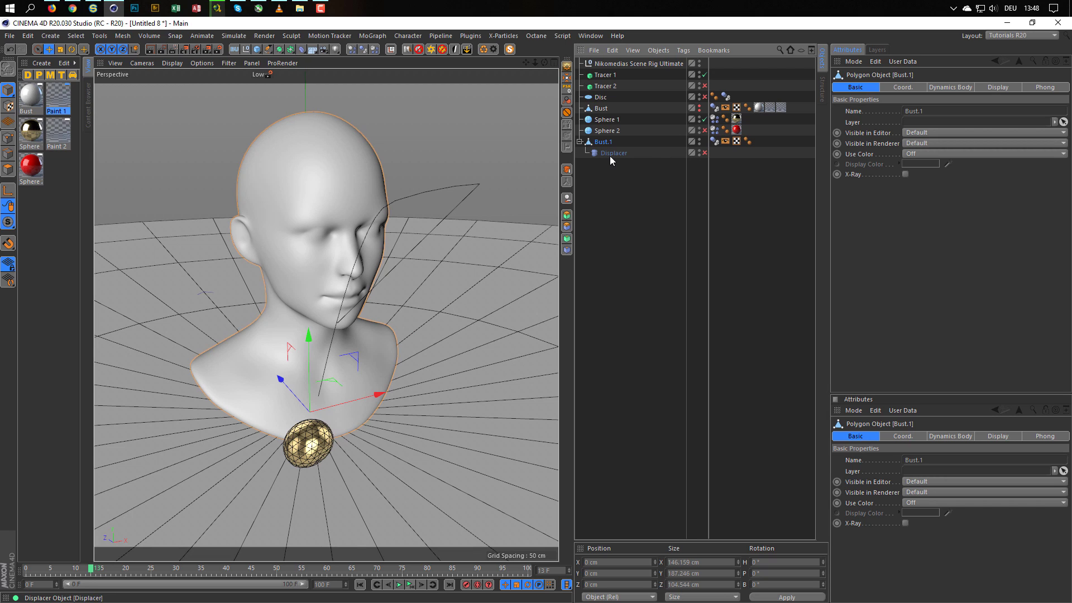
left_click(7, 137)
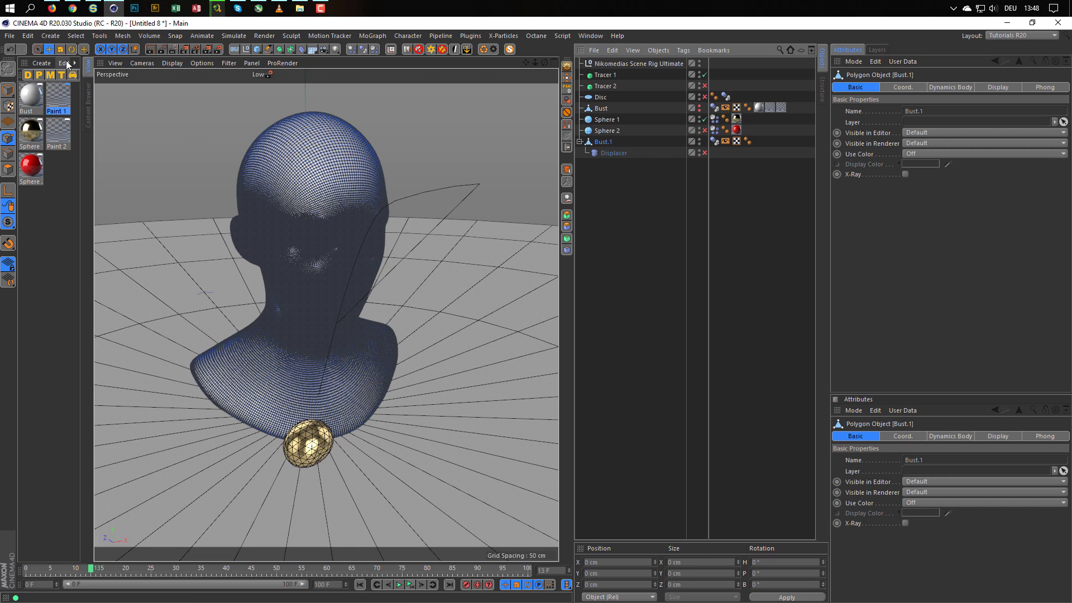
left_click(51, 36)
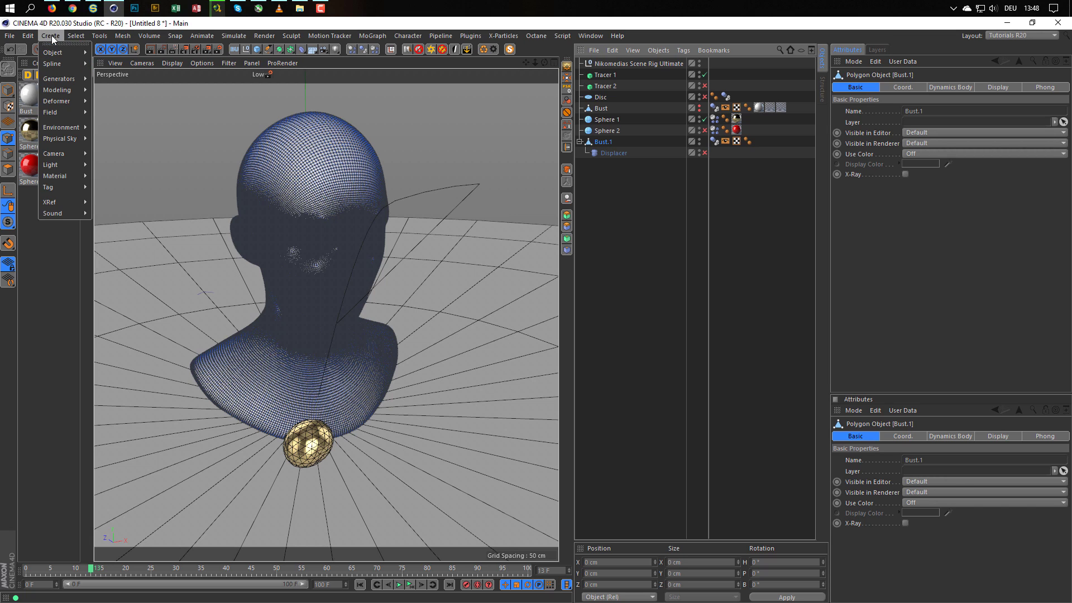
left_click(52, 35)
left_click(7, 90)
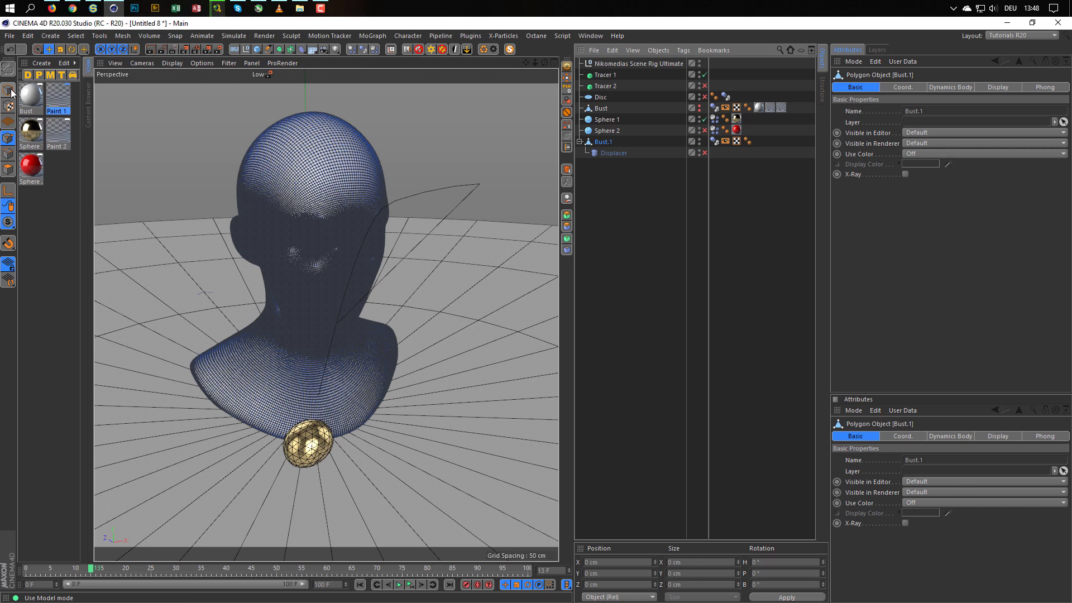
- Add a Tension tag from the character tags to the duplicated bust Bust.1
right_click(604, 143)
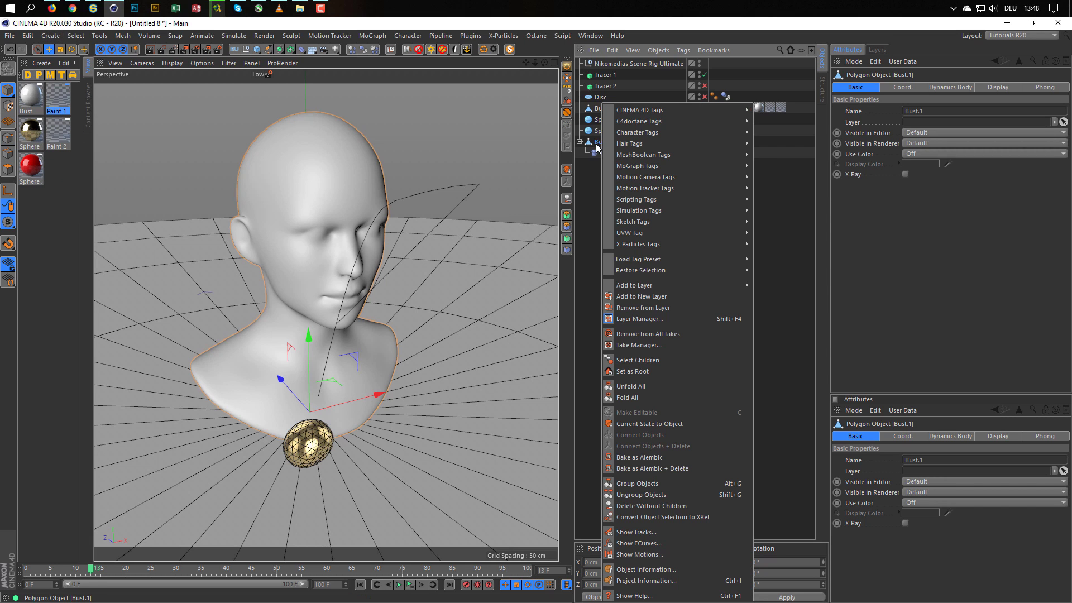
mouse_move(646, 137)
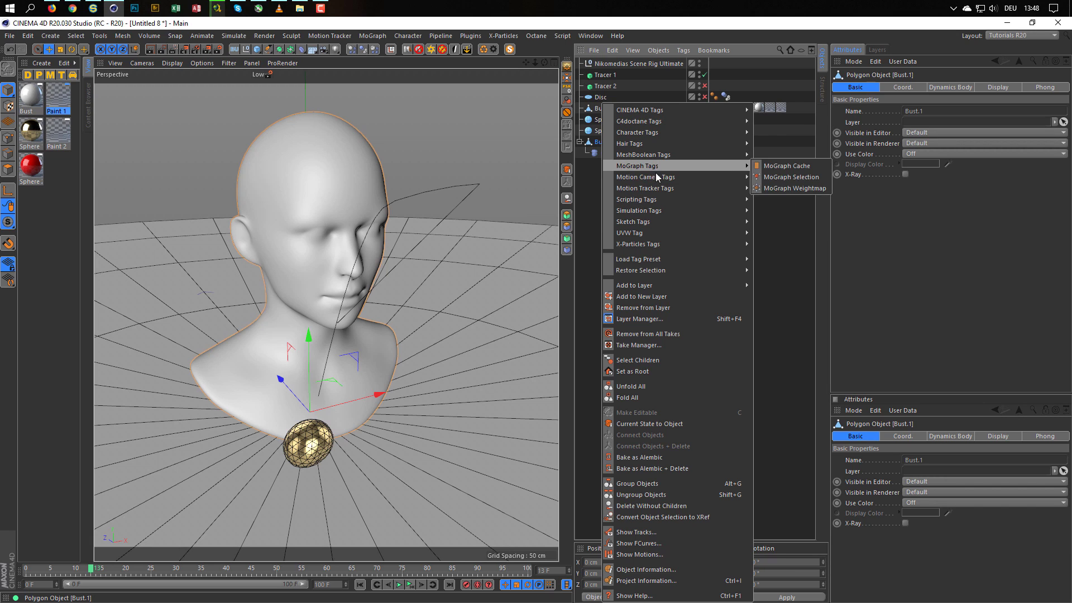
mouse_move(655, 192)
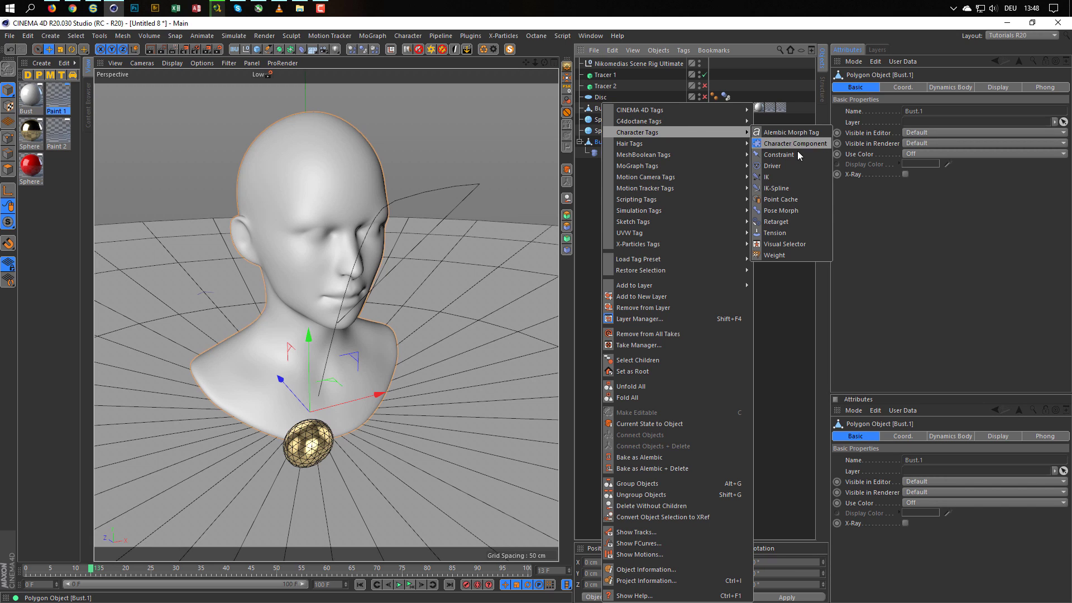
left_click(778, 231)
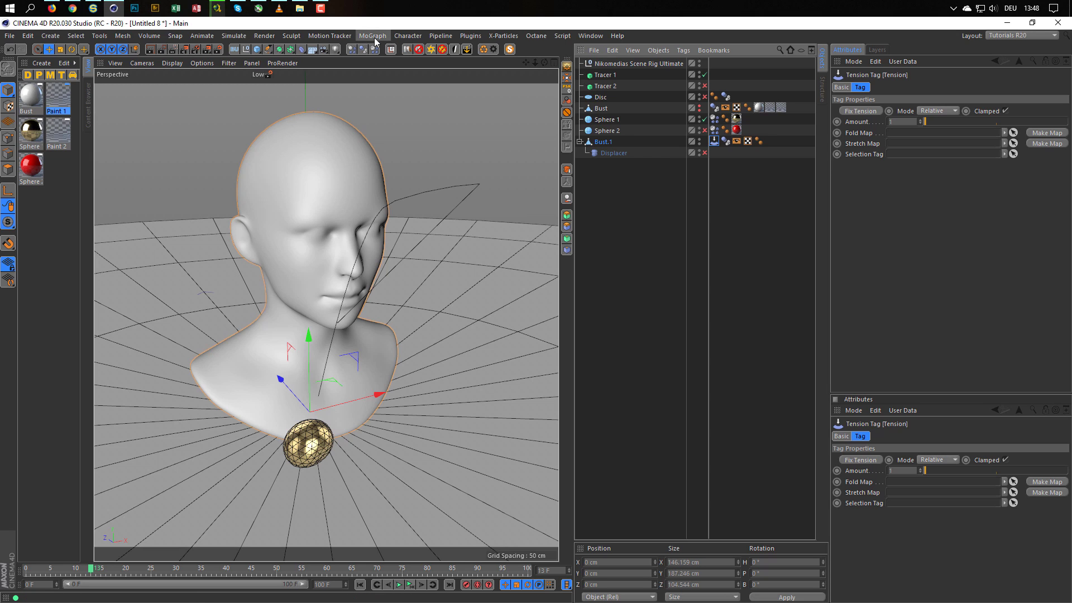
- Turn on the timed automatic viewport redraw in Auto Redraw and close its window
left_click(408, 36)
mouse_move(437, 56)
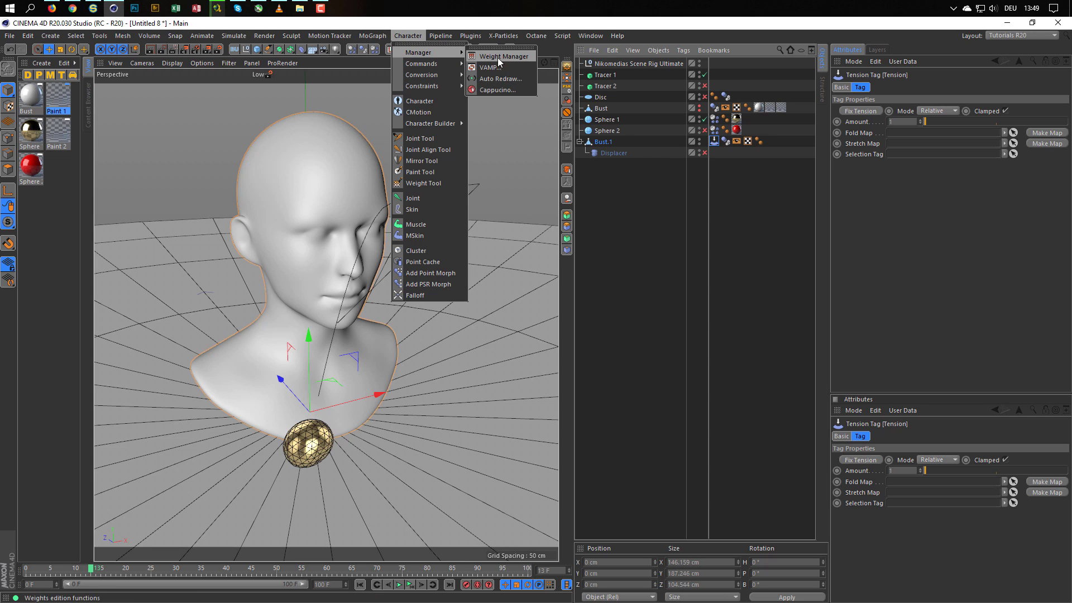
left_click(495, 79)
left_click(438, 90)
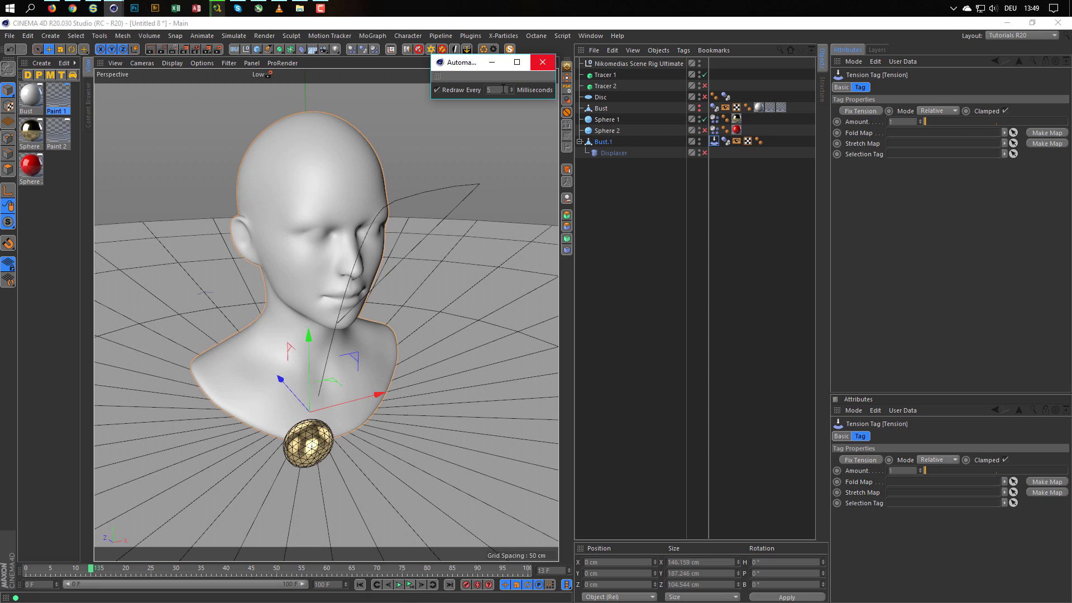
left_click(543, 62)
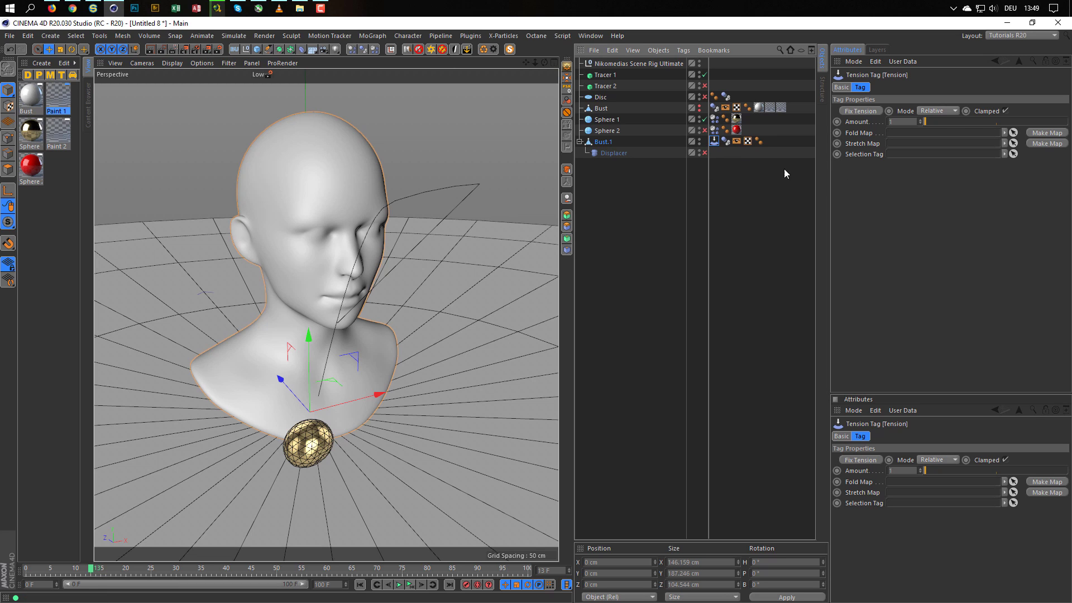
- Fix the tension of the undeformed duplicate bust and create a stretch map for the Tension tag
left_click(854, 110)
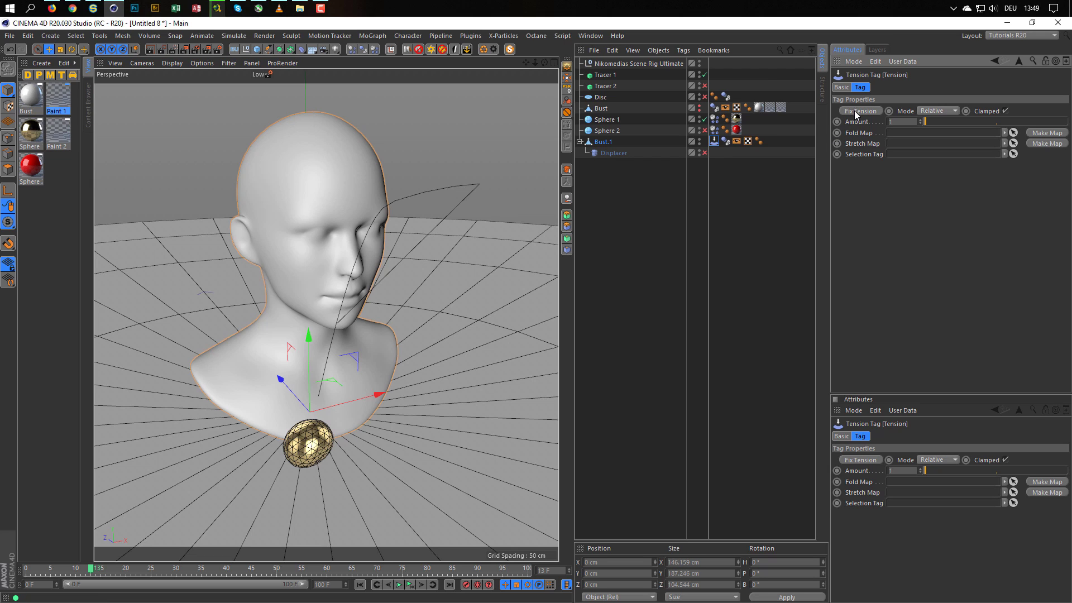
left_click(1037, 143)
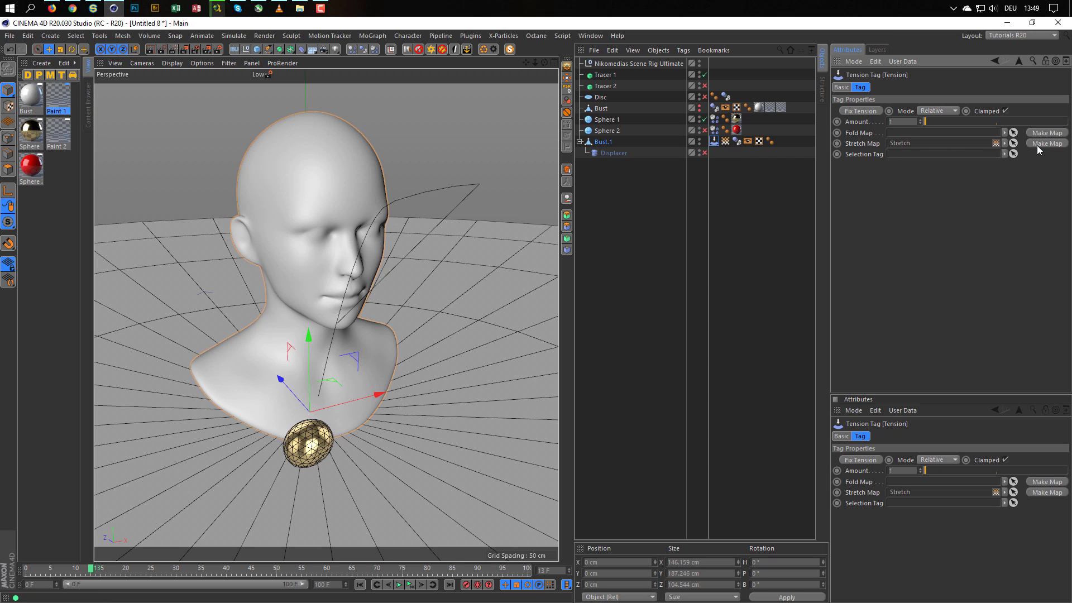
- Re-enable the Displacer and display the Stretch vertex map on the duplicated bust
left_click(705, 153)
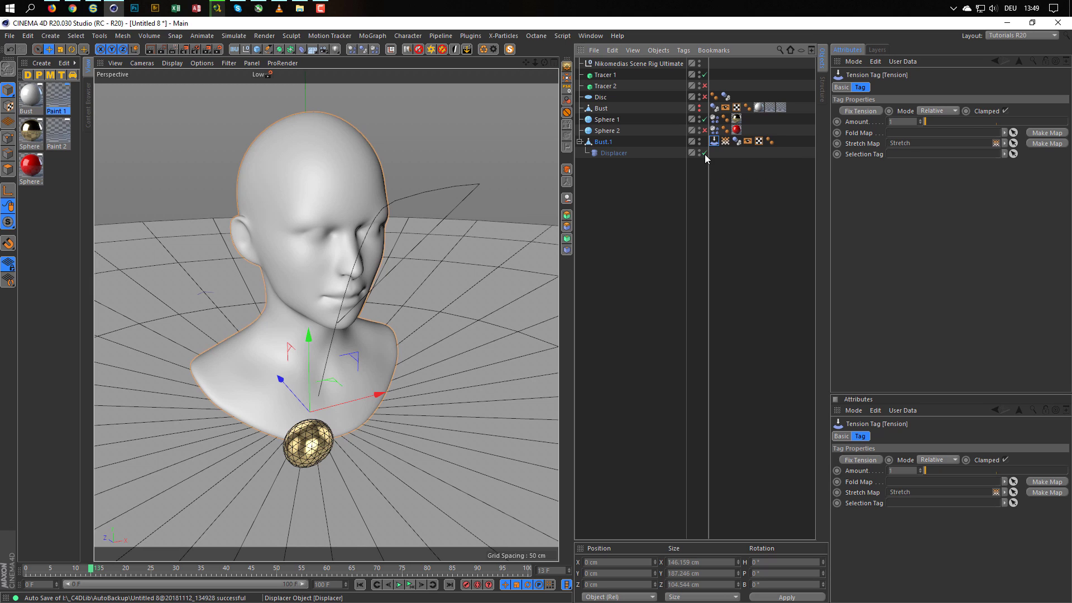
left_click(725, 141)
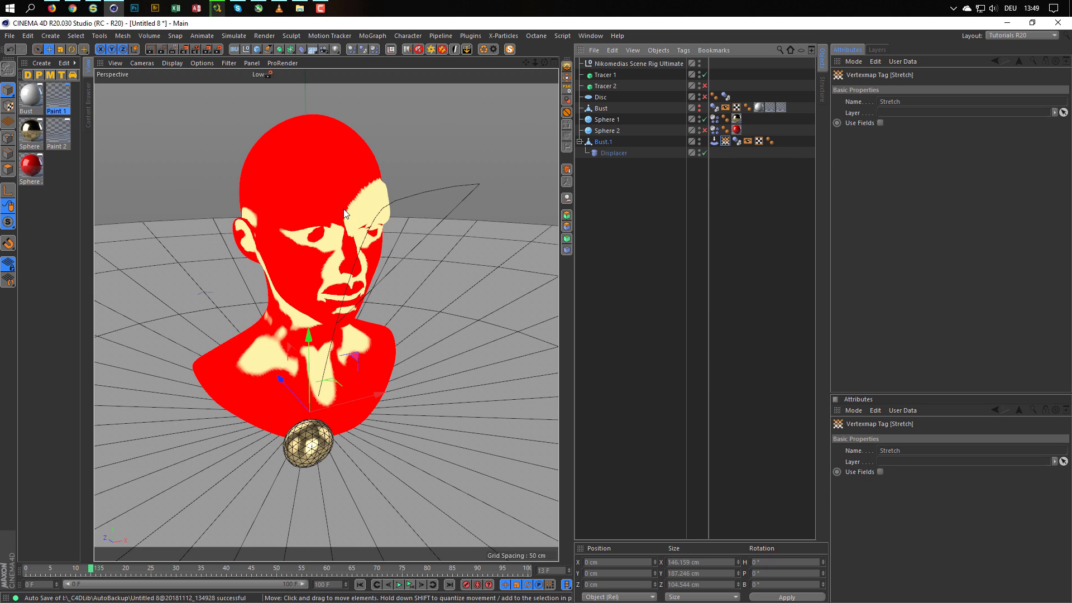
left_click_drag(356, 211, 379, 227, "alt")
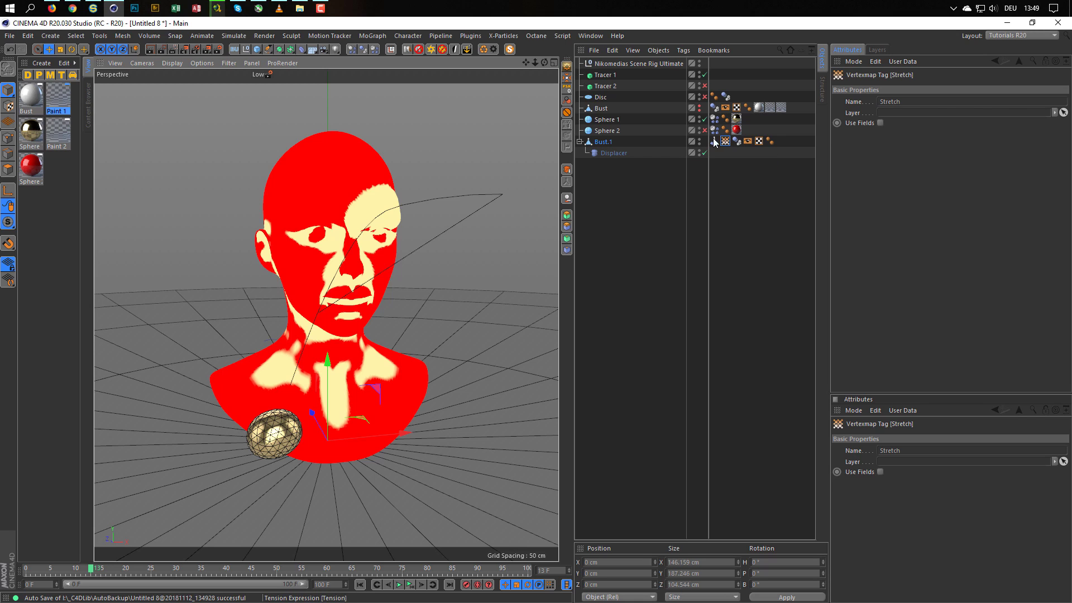
- Set the end distance of the Displacer's Proximal shader to 10%
left_click(614, 152)
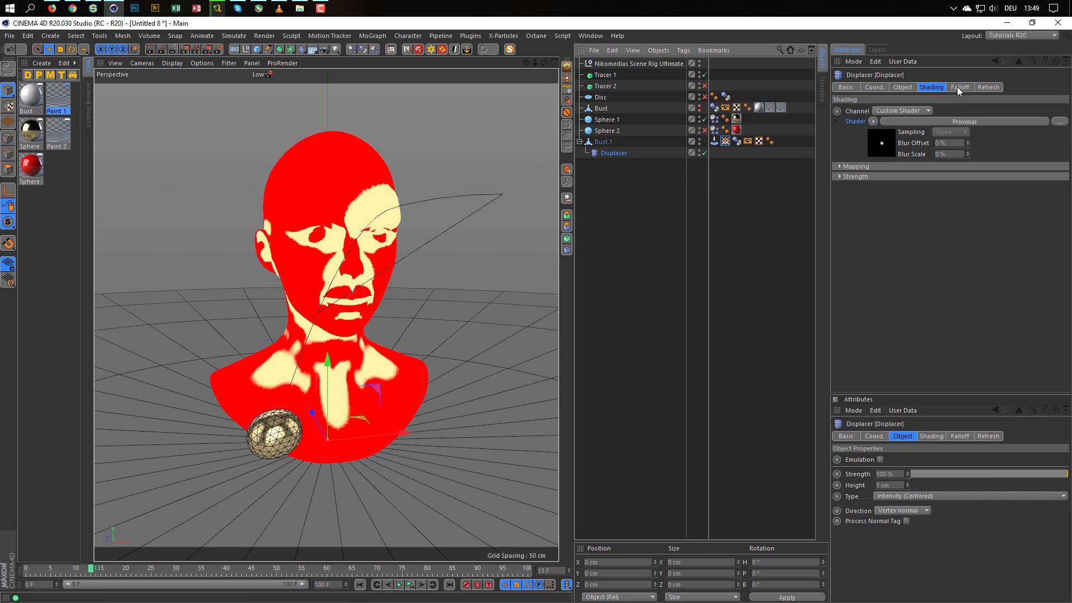
left_click(873, 154)
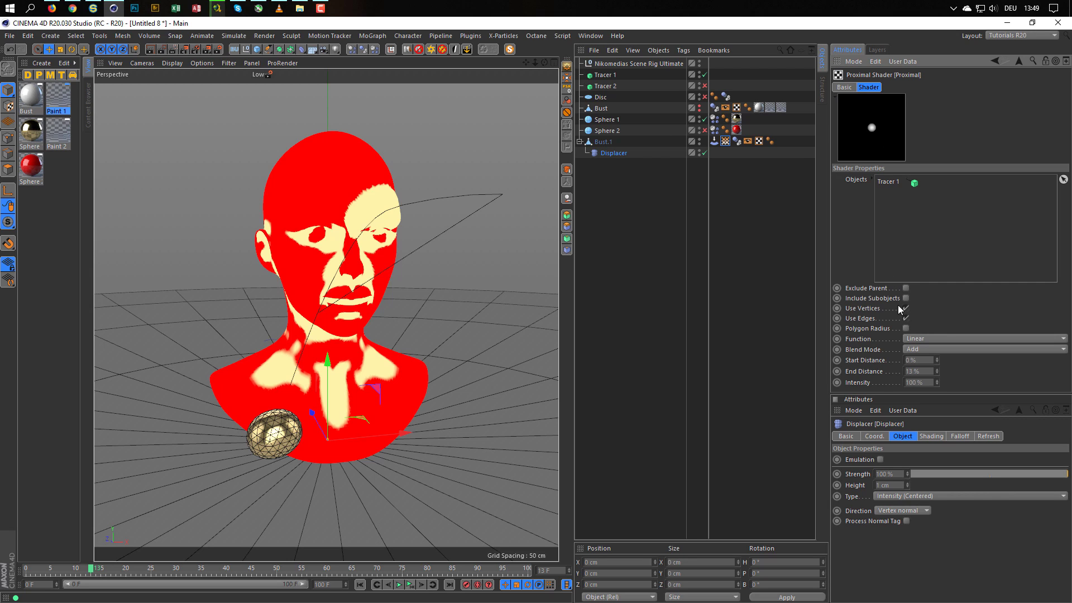
left_click_drag(929, 372, 880, 388)
type("10")
key("Return")
- Switch the Displacer off and set the Tension tag's amount to 3
left_click(705, 153)
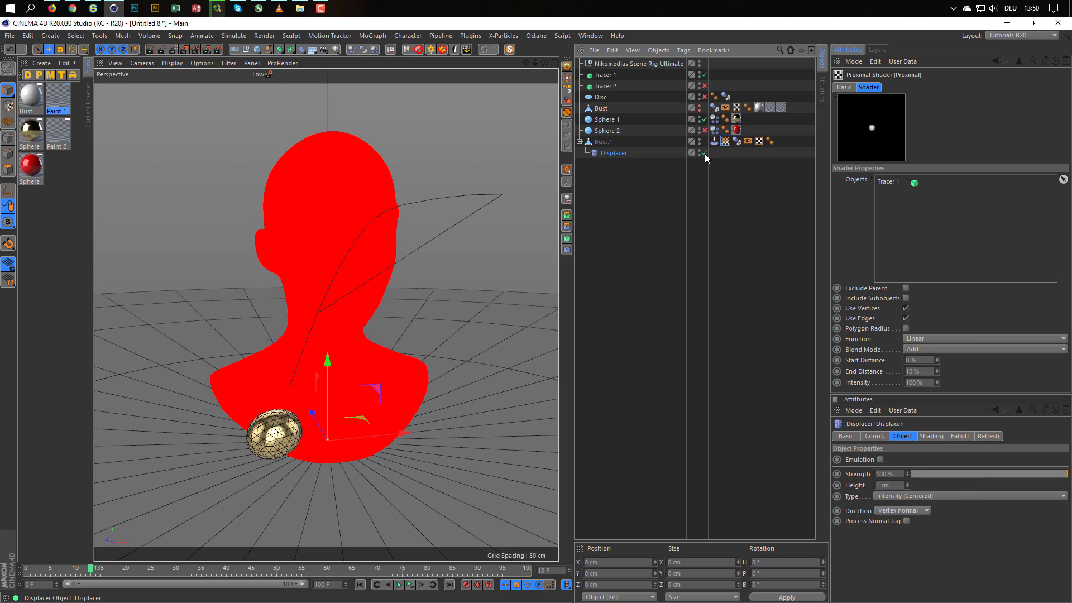
left_click(704, 153)
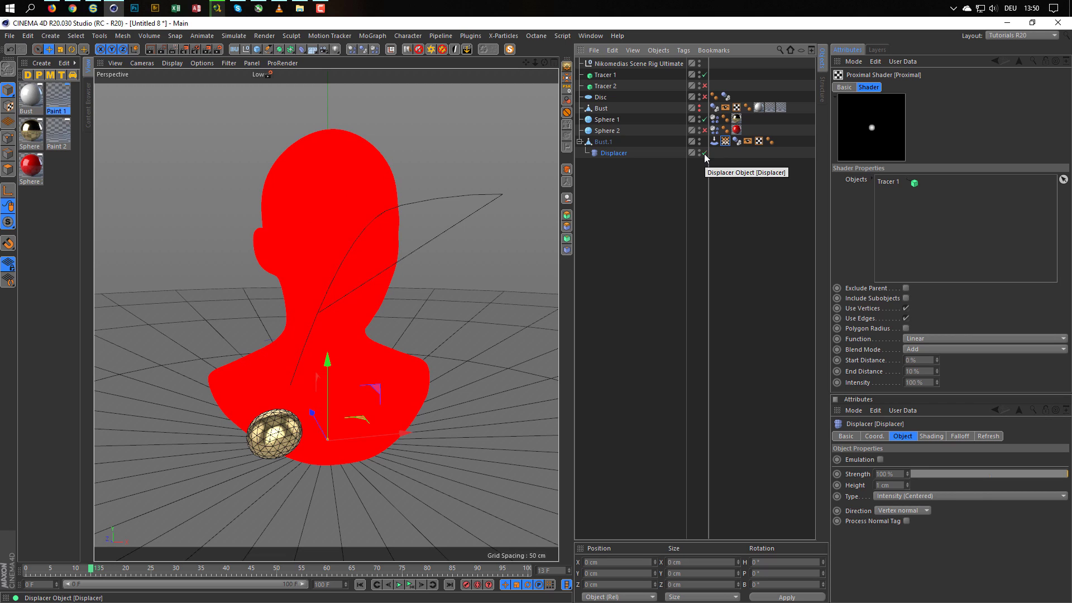
left_click(715, 143)
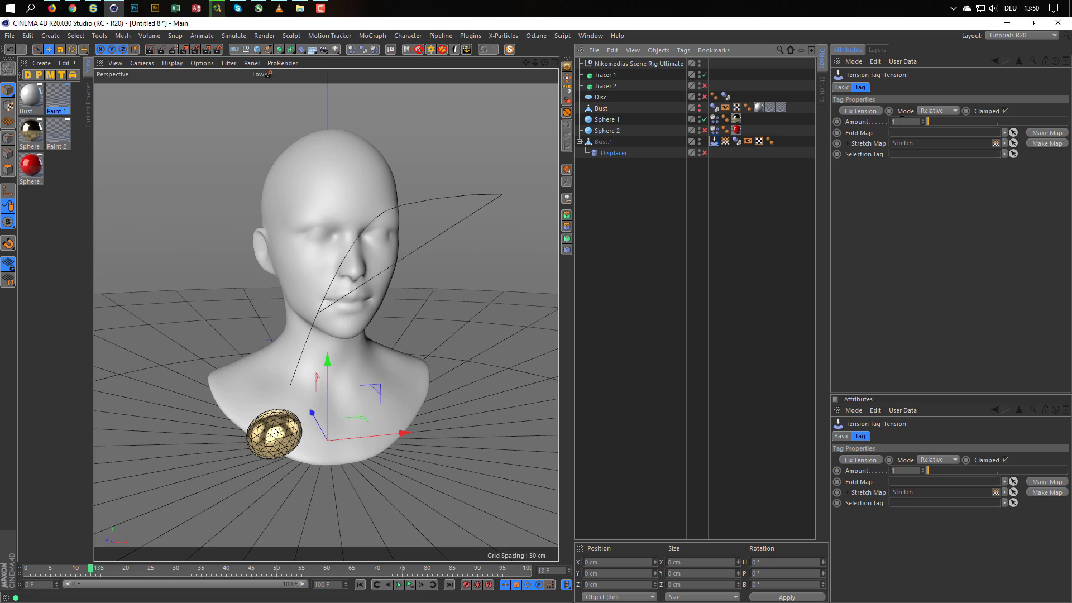
type("3")
key("Return")
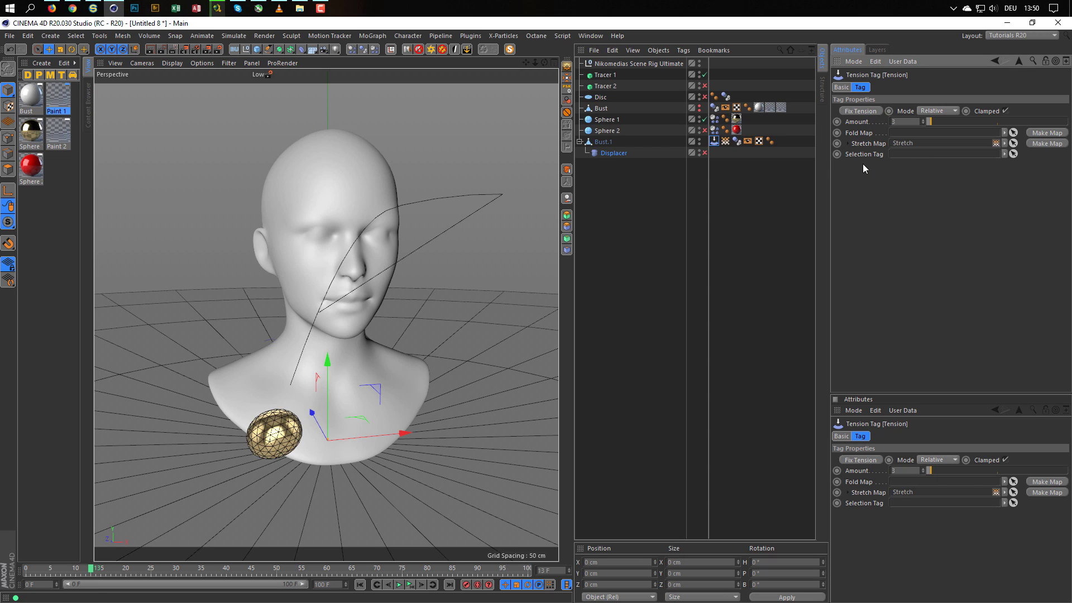
- Switch the Displacer back on and inspect the Stretch vertex map around the displaced forehead area
left_click(705, 152)
left_click(725, 141)
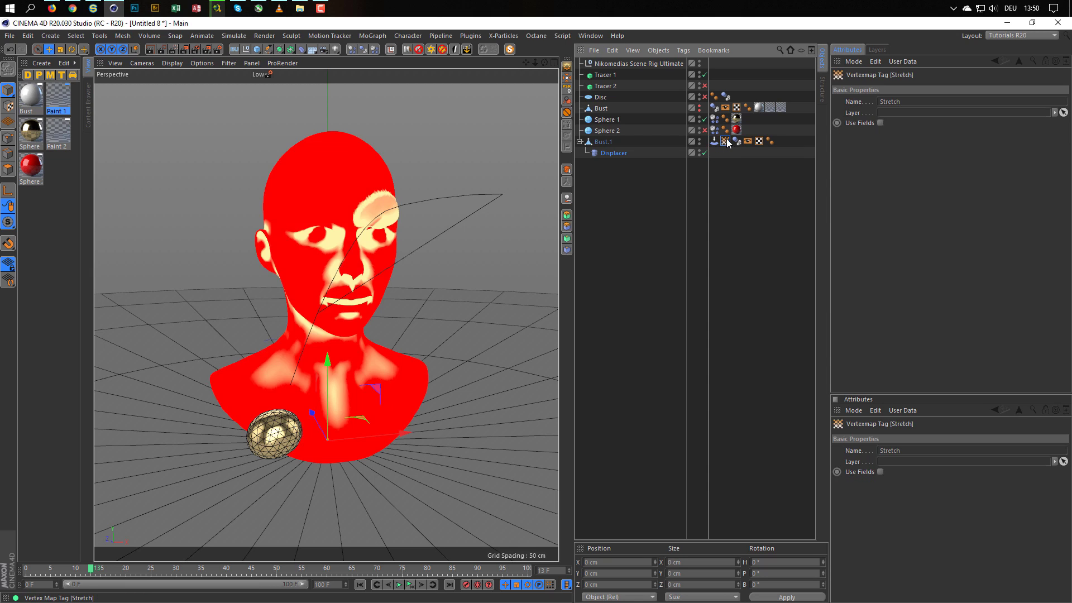
mouse_move(467, 210)
left_mouse_down("alt")
mouse_move(249, 228)
mouse_move(377, 200)
mouse_move(431, 212)
mouse_move(339, 207)
mouse_move(289, 233)
mouse_move(337, 234)
left_mouse_up("alt")
scroll(353, 203, "up", 7)
scroll(338, 208, "down", 7)
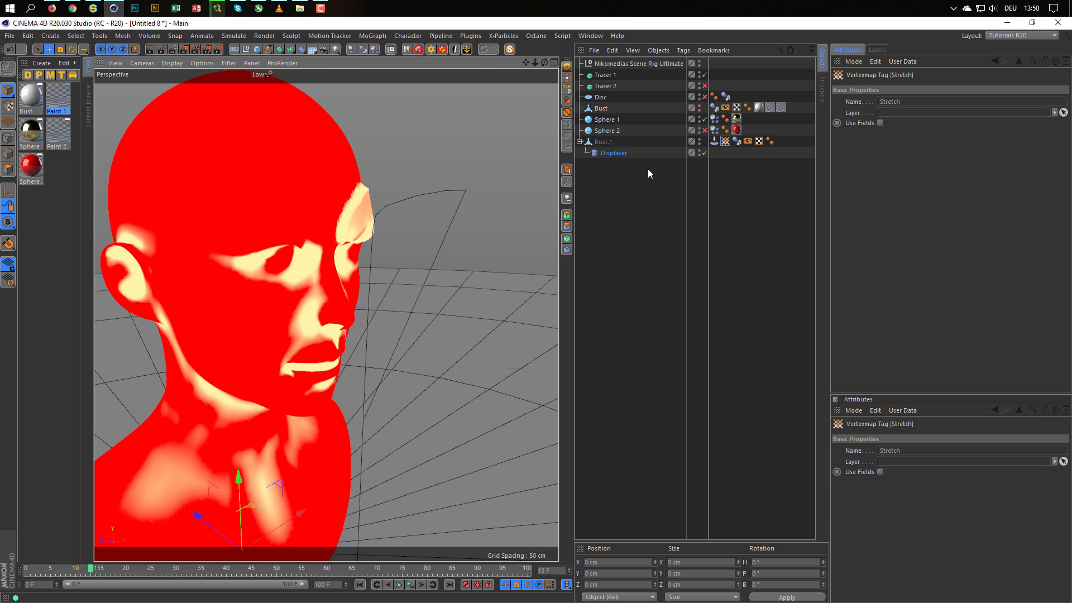
- Change the Displacer's type to Intensity and view the Stretch map from the side of the head
left_click(619, 153)
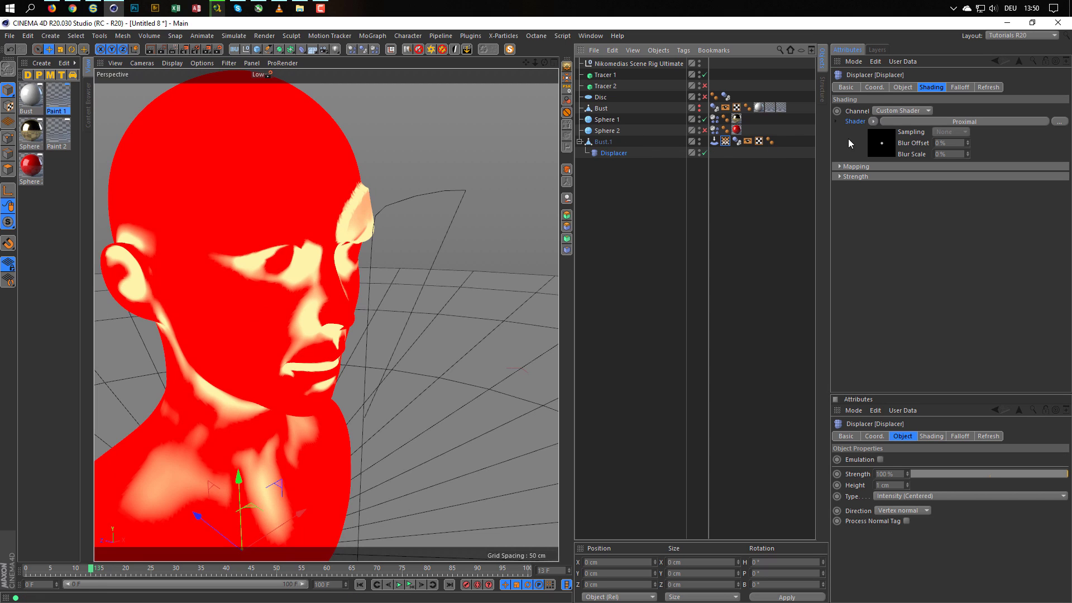
left_click(897, 84)
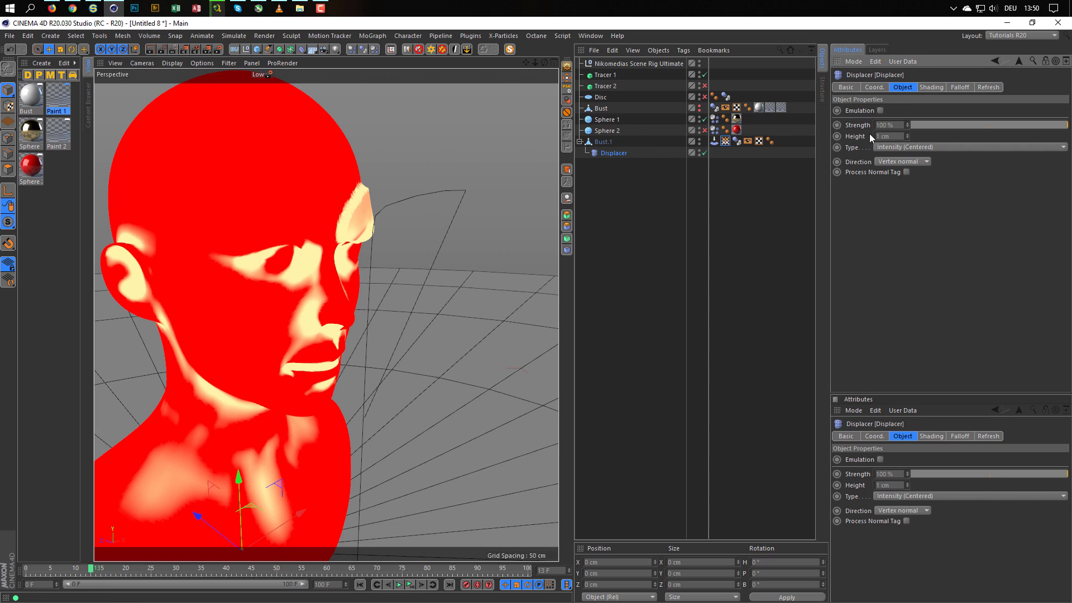
left_click(893, 146)
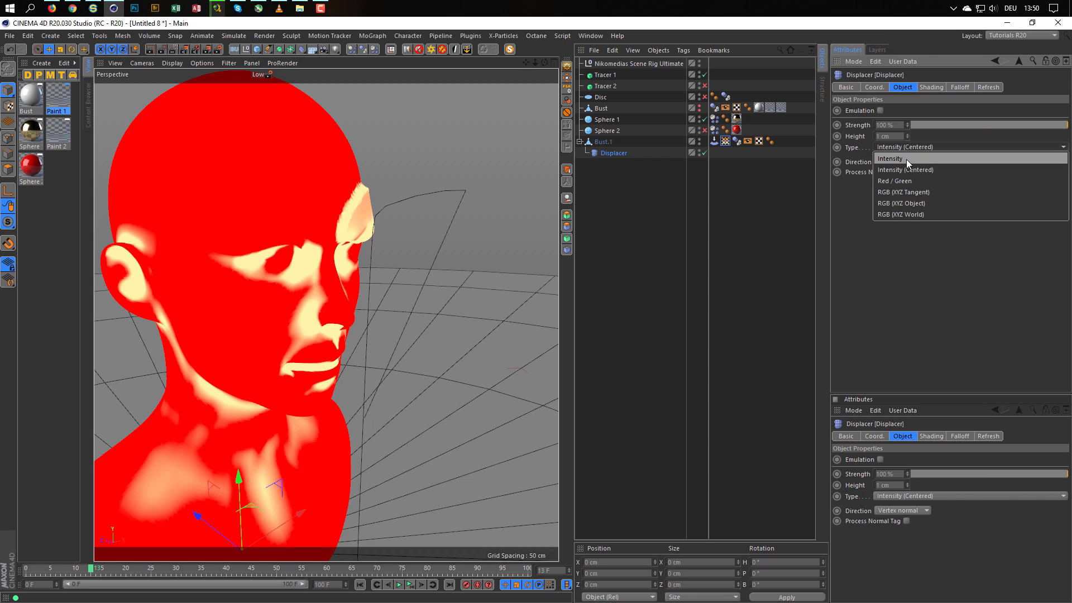
left_click(906, 159)
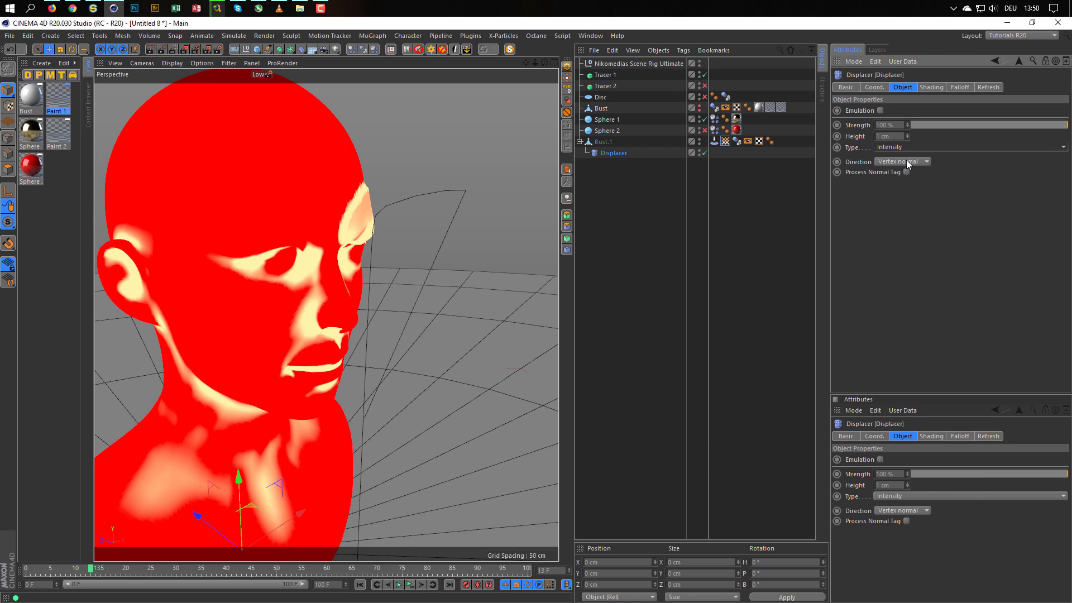
mouse_move(254, 217)
left_mouse_down("alt")
mouse_move(311, 215)
mouse_move(257, 215)
left_mouse_up("alt")
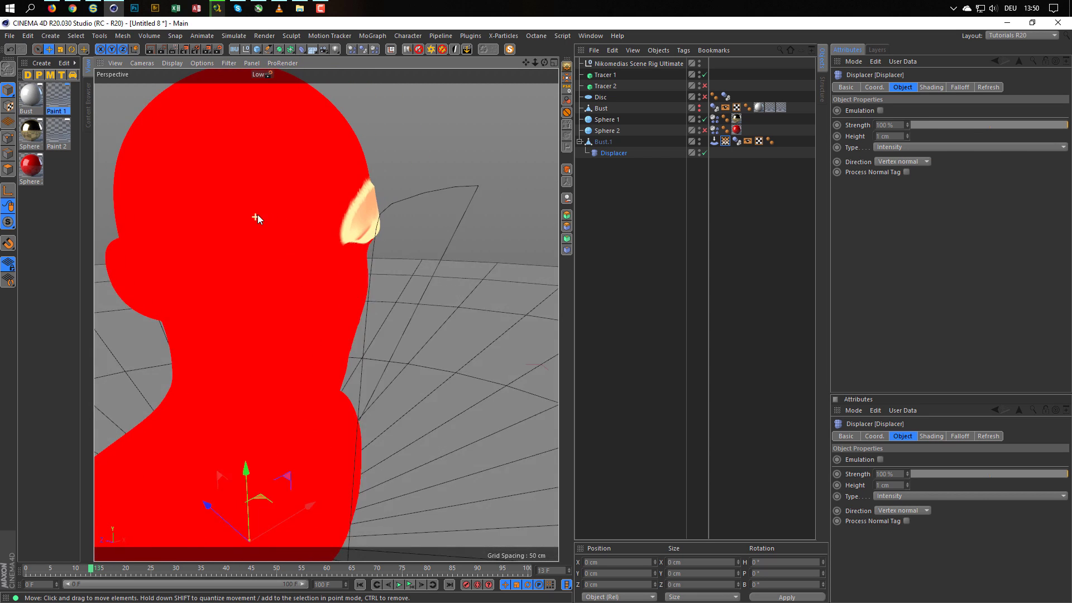
- Examine the Stretch vertex map on the displaced forehead area from the front and the side of the bust
right_click_drag(320, 219, 236, 232, "alt")
left_click_drag(316, 224, 347, 227, "alt")
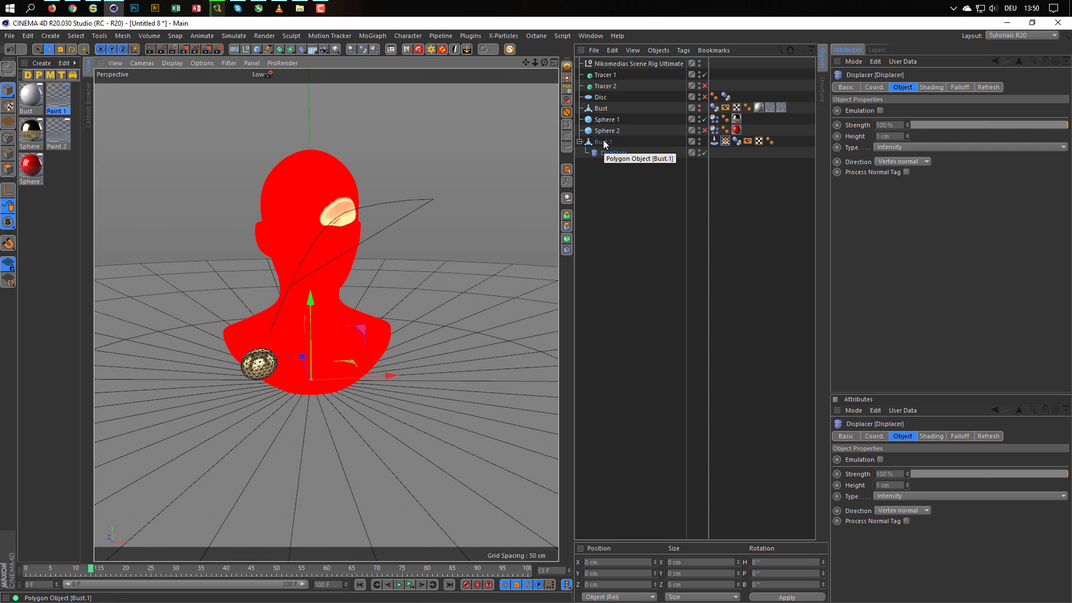
left_click(714, 141)
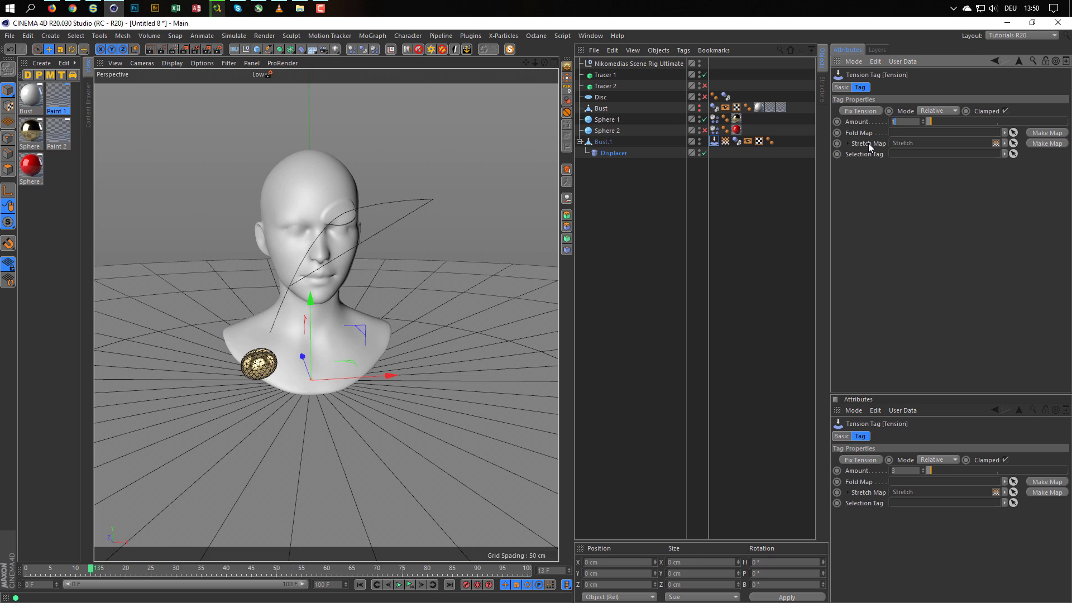
key("ctrl+z")
left_click(725, 142)
left_click_drag(465, 204, 367, 199, "alt")
right_click_drag(367, 199, 412, 196, "alt")
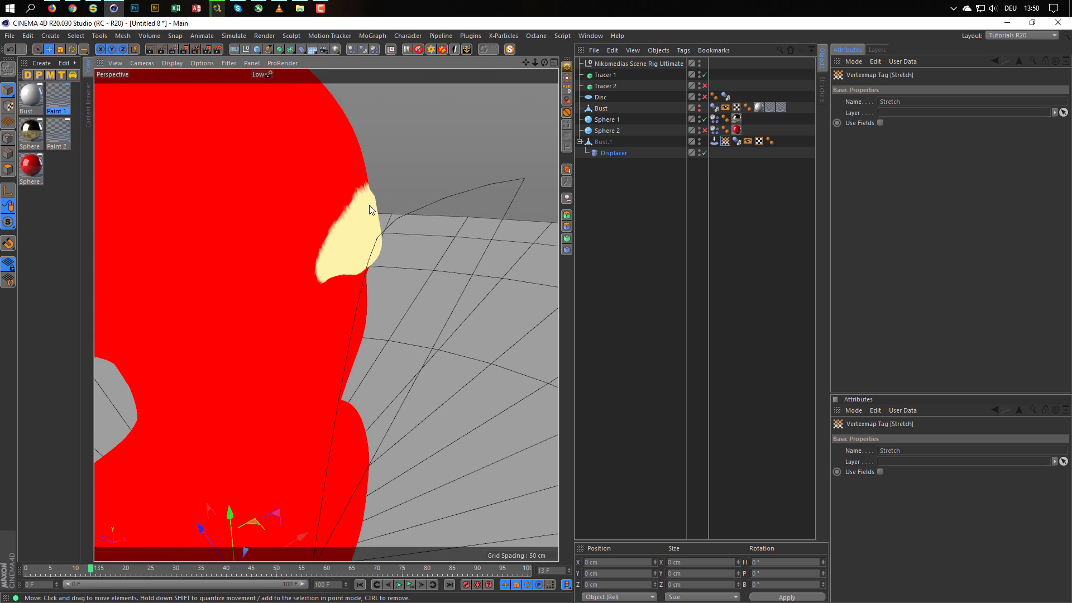
mouse_move(370, 206)
left_mouse_down("alt")
mouse_move(436, 206)
mouse_move(366, 217)
left_mouse_up("alt")
right_click_drag(377, 213, 339, 224, "alt")
left_click_drag(339, 223, 364, 216, "alt")
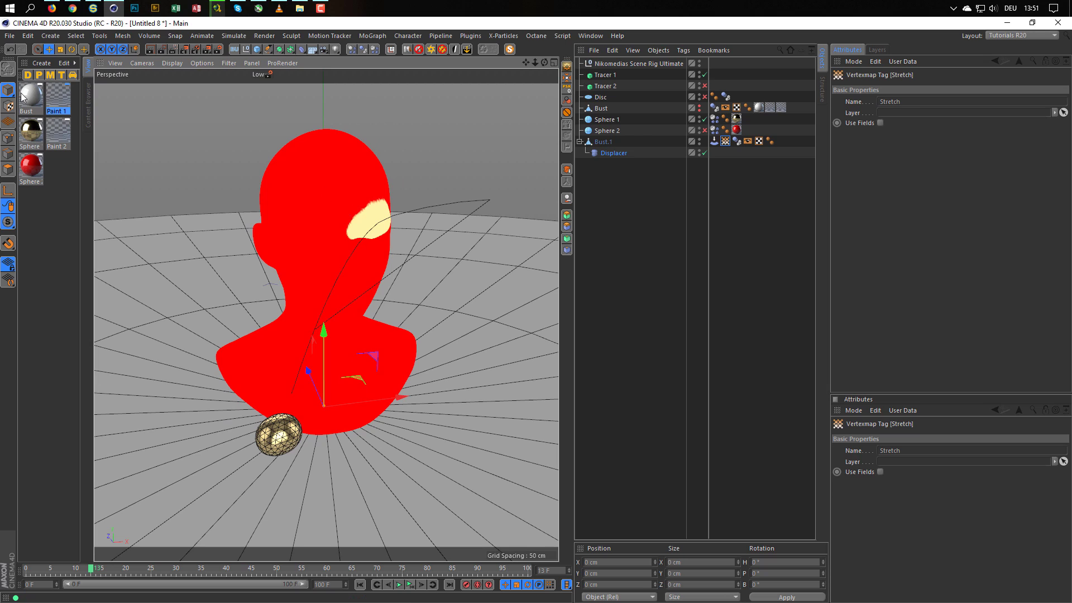
- Hide Bust.1 in the editor and renderer and make the original Bust visible again
left_click(607, 141)
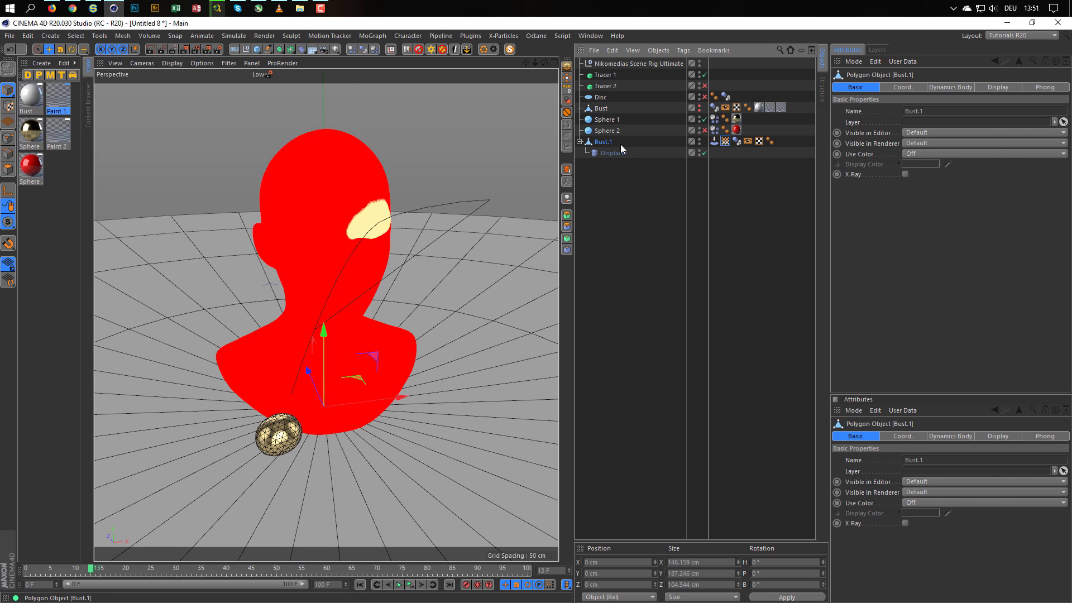
left_click(700, 139, "alt")
left_click(700, 139, "alt")
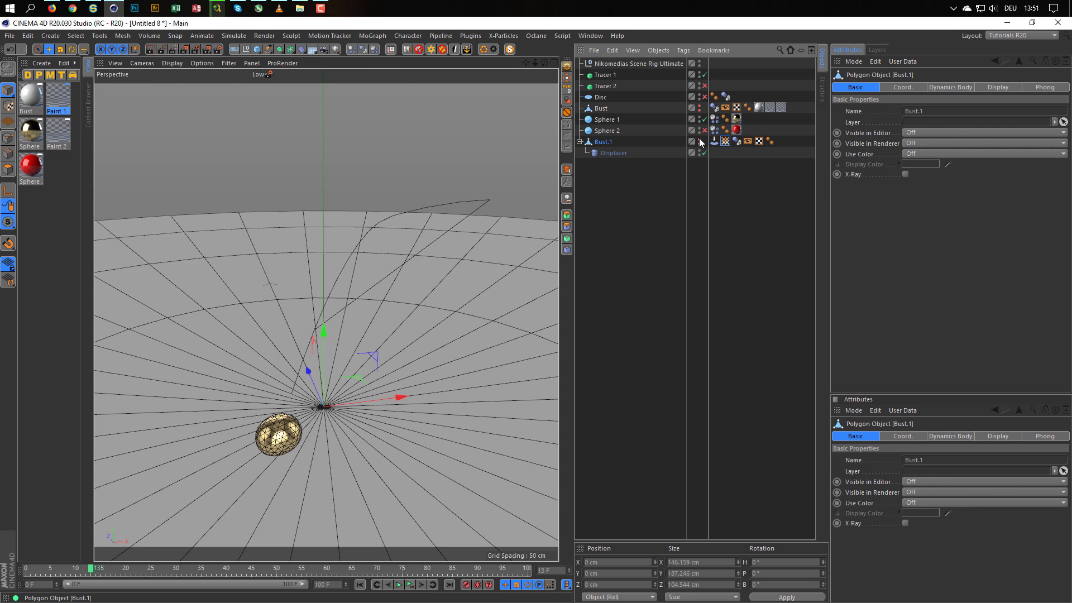
left_click(698, 108, "alt")
scroll(390, 226, "up", 4)
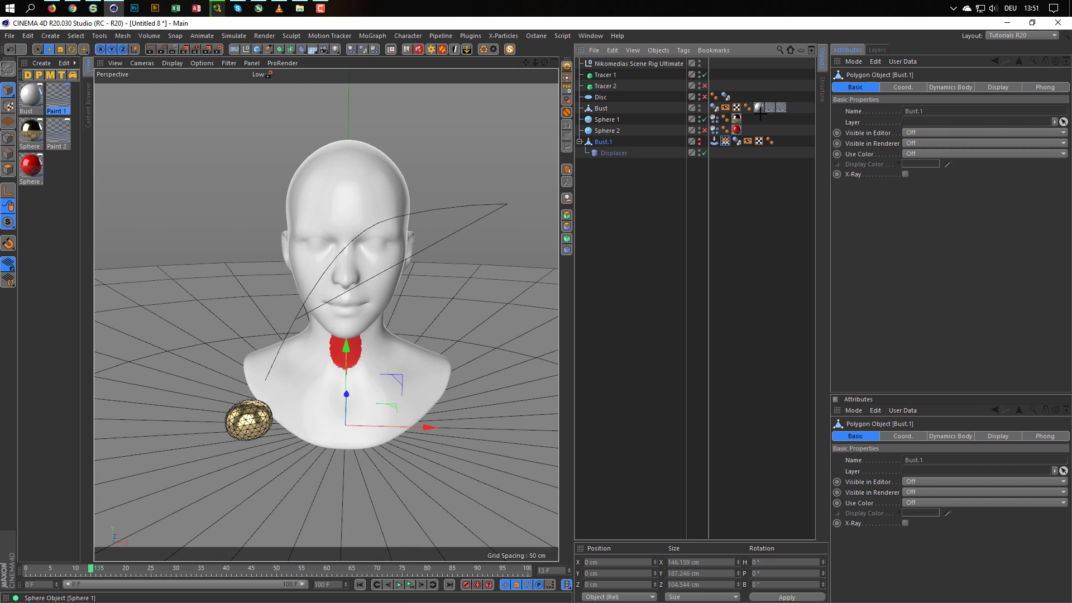
- Delete the material tags from the Bust, Sphere 1 and Sphere 2
left_click_drag(794, 105, 797, 122)
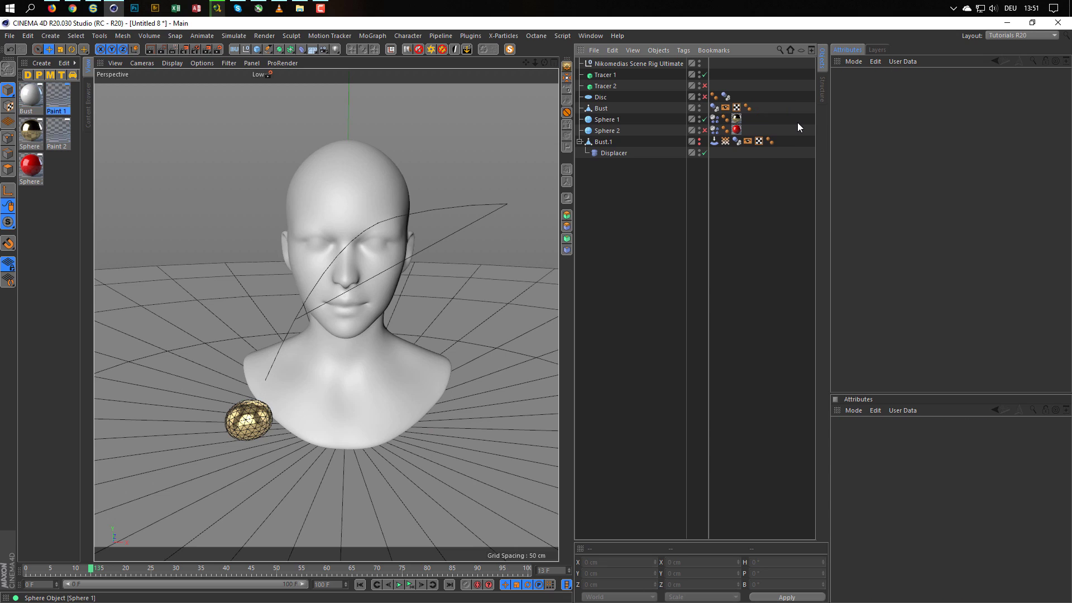
key("Delete")
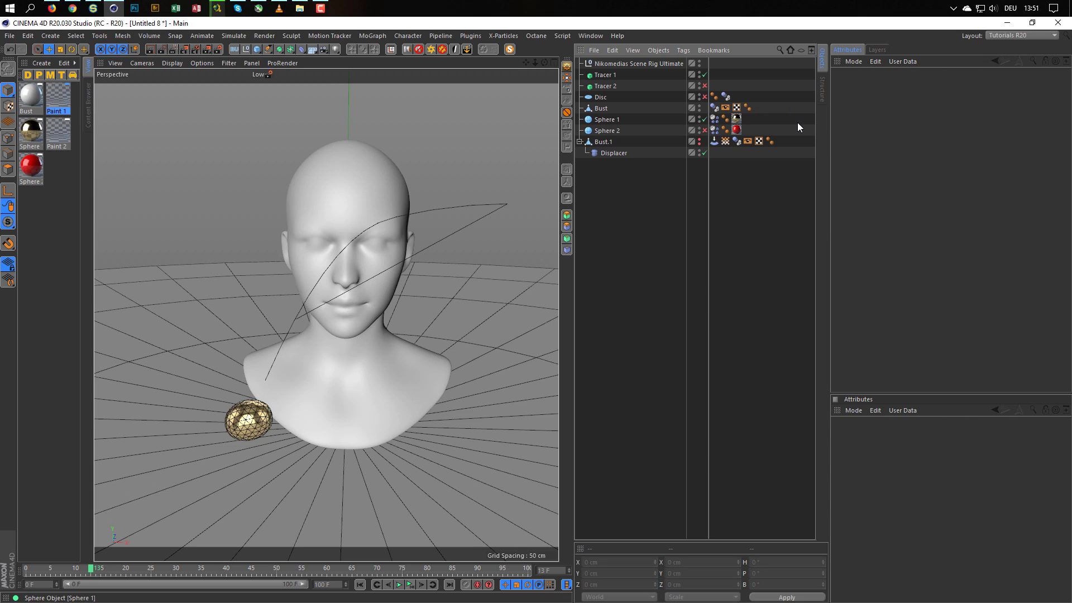
left_click(736, 130)
left_click(736, 119, "shift")
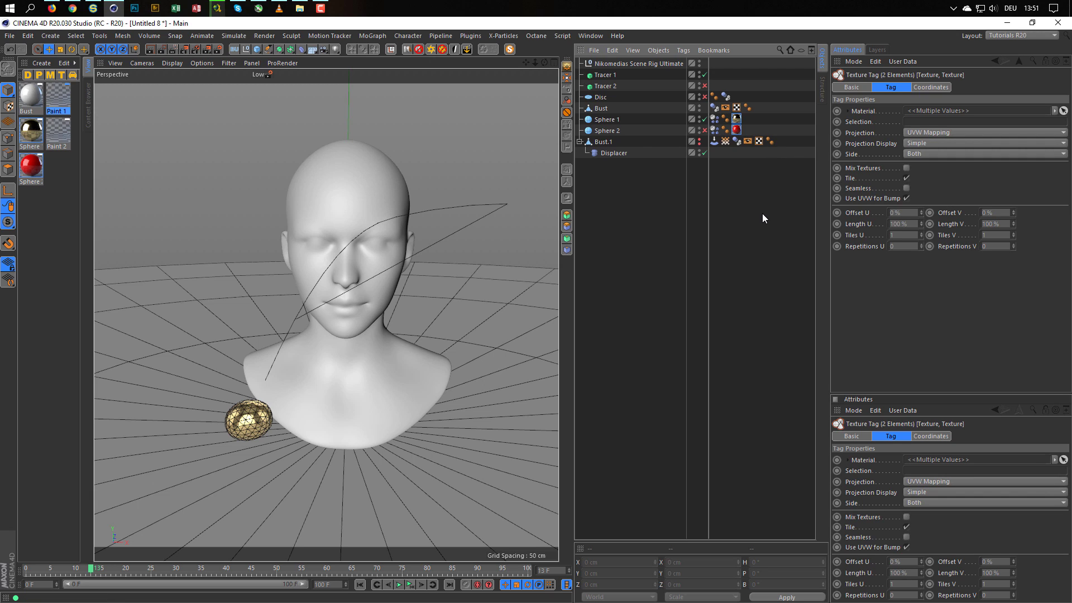
key("Delete")
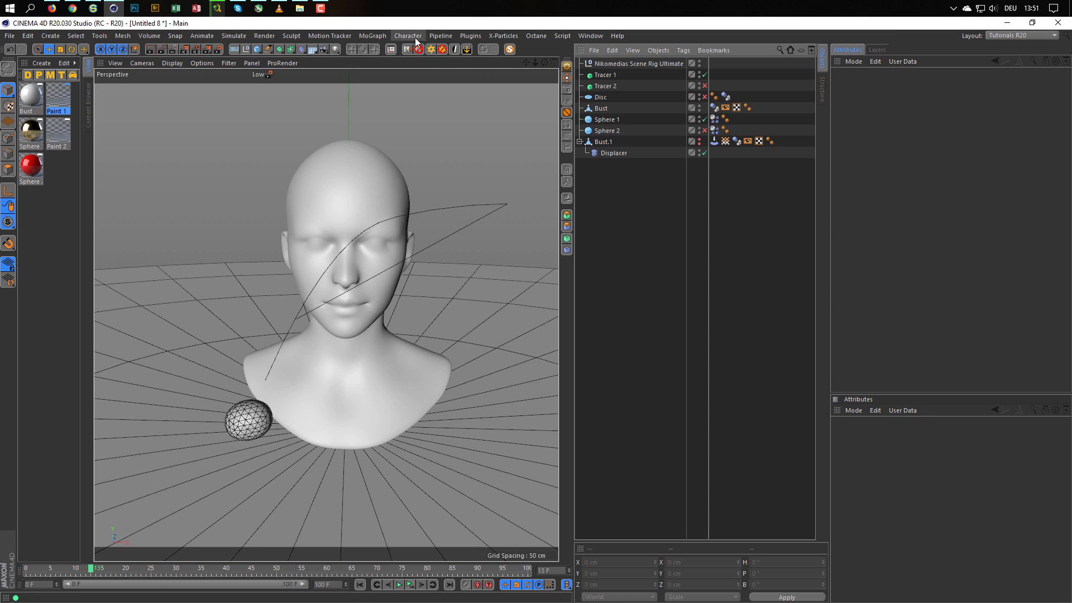
- Open the Octane Live Viewer window and place it clear of the viewport
left_click(534, 35)
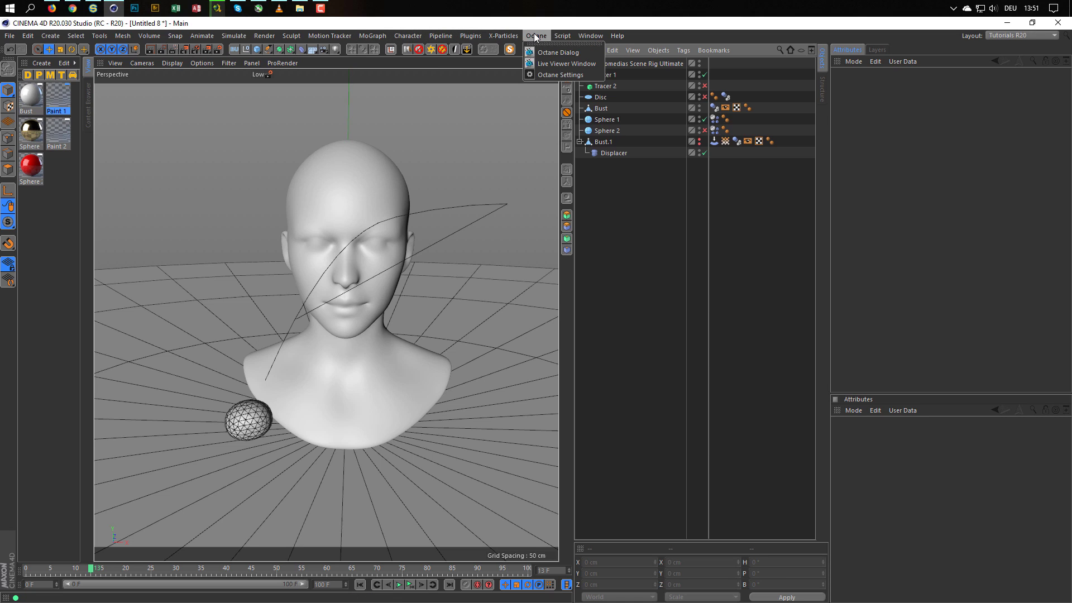
left_click(567, 64)
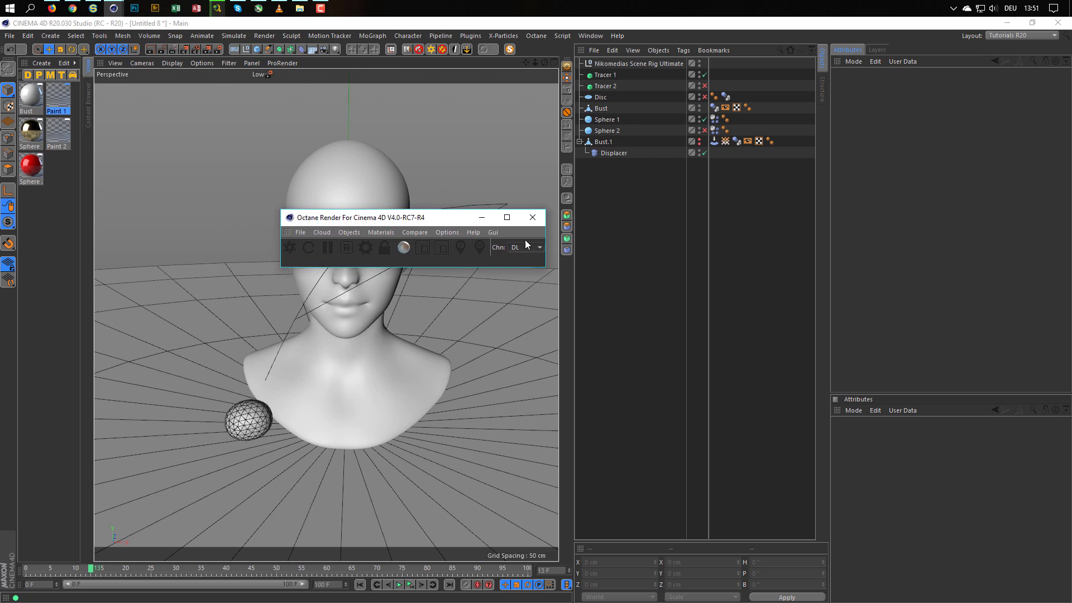
left_click_drag(435, 220, 757, 290)
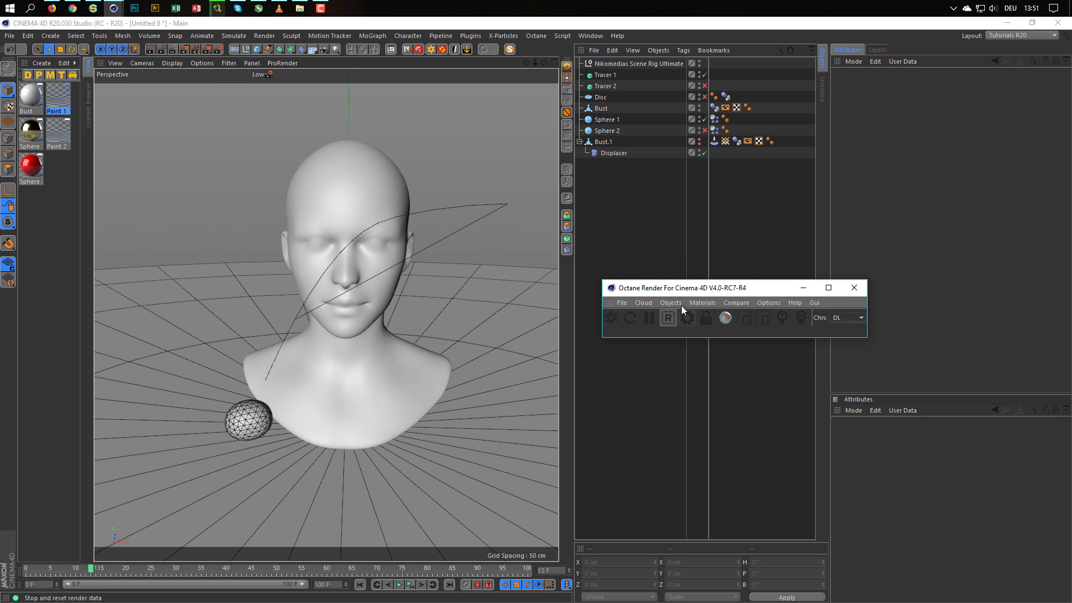
left_click(702, 302)
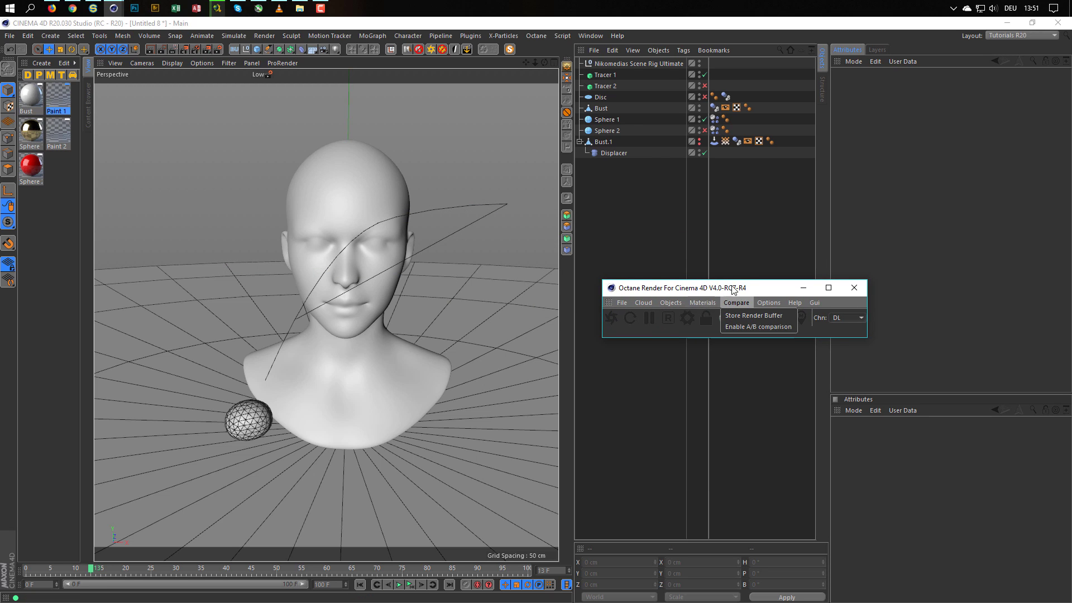
left_click(720, 287)
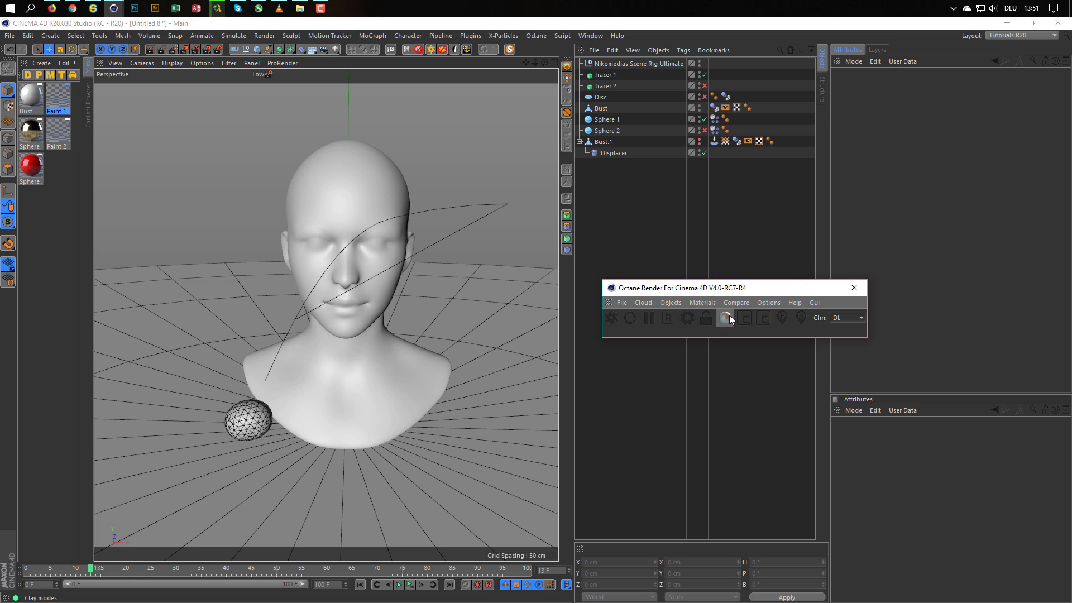
- Create an Octane Glossy material and assign it to the original Bust
left_click(701, 303)
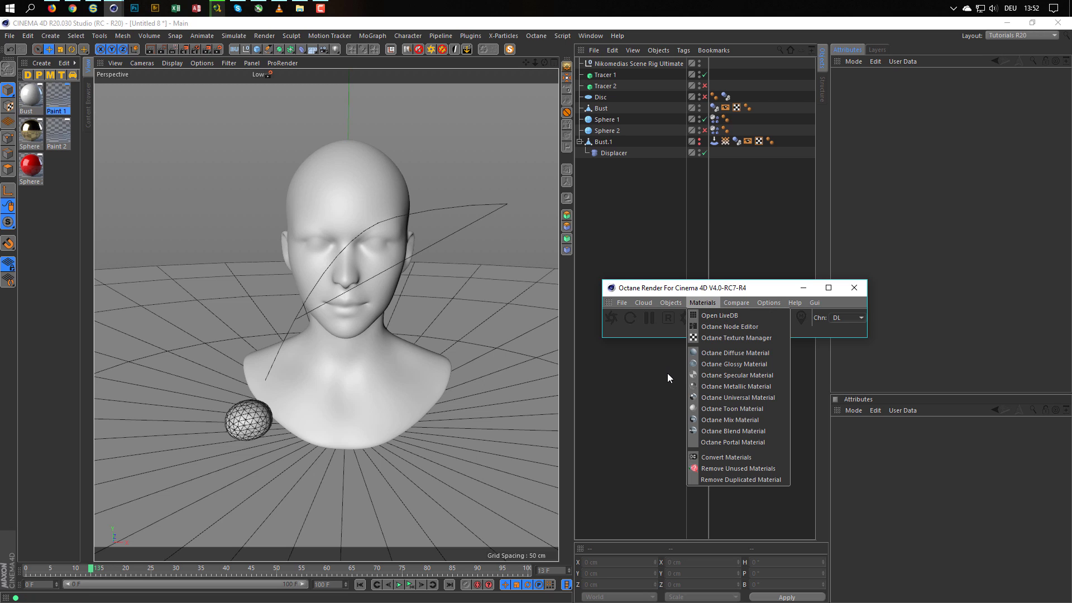
left_click(740, 364)
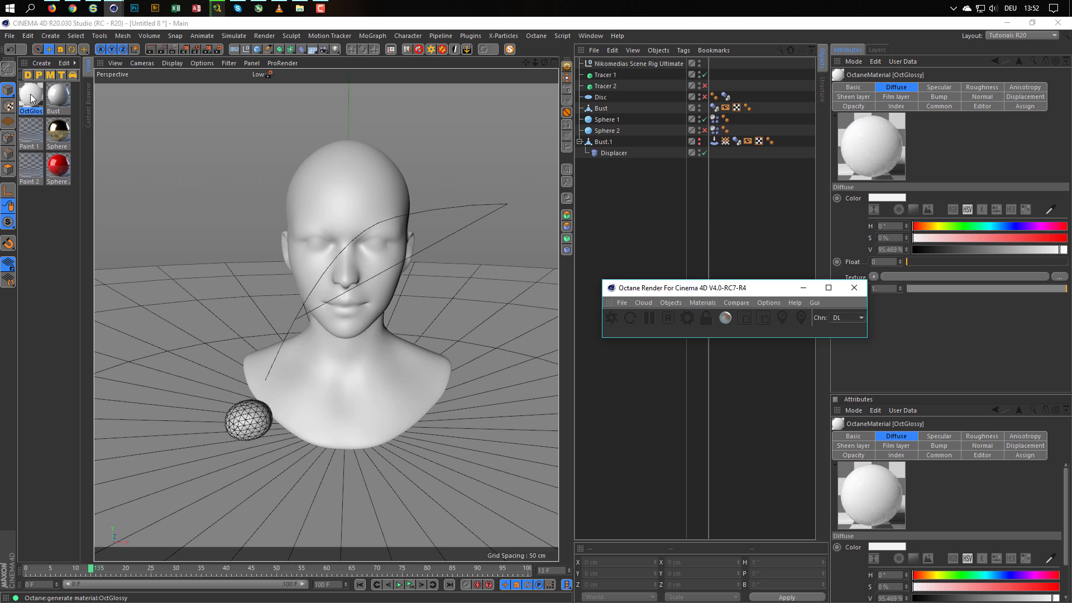
left_click_drag(31, 99, 607, 110)
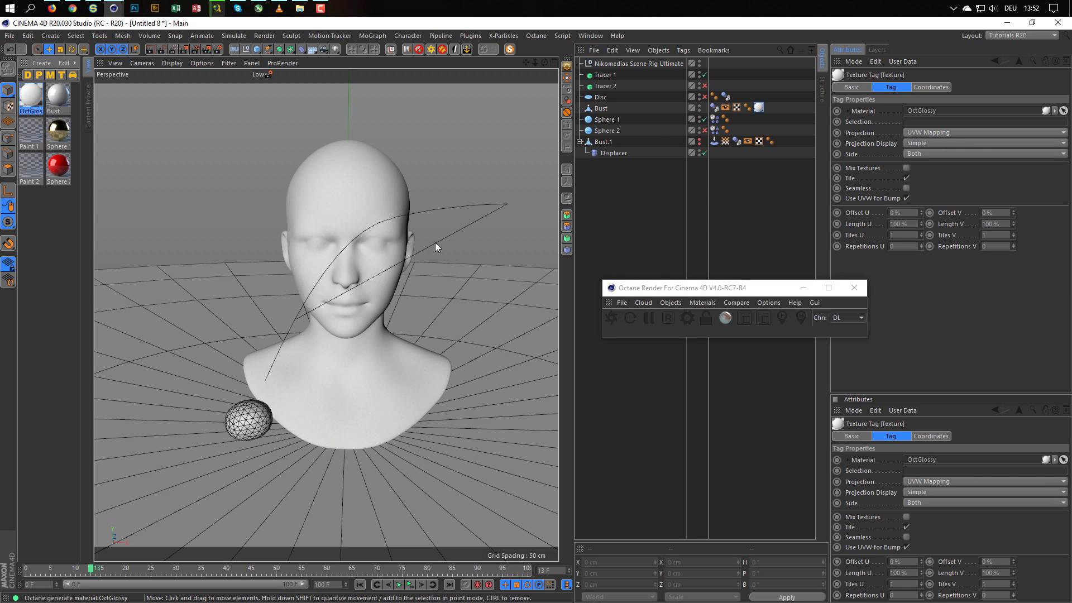
- Delete the Nikomedias Scene Rig Ultimate object and duplicate the OctGlossy material
left_click(632, 64)
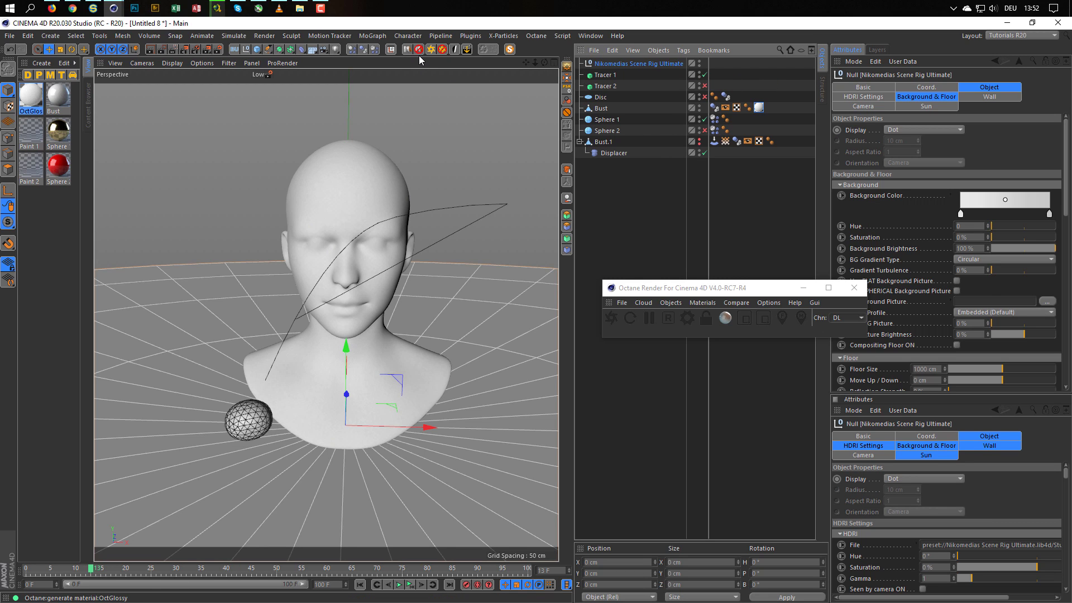
key("Delete")
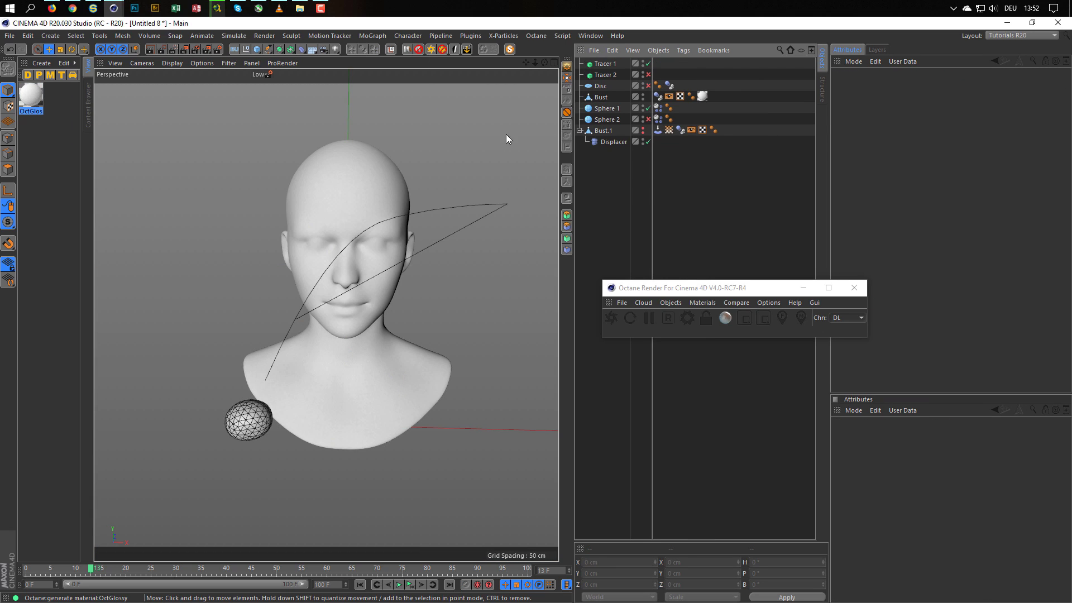
left_click(32, 96)
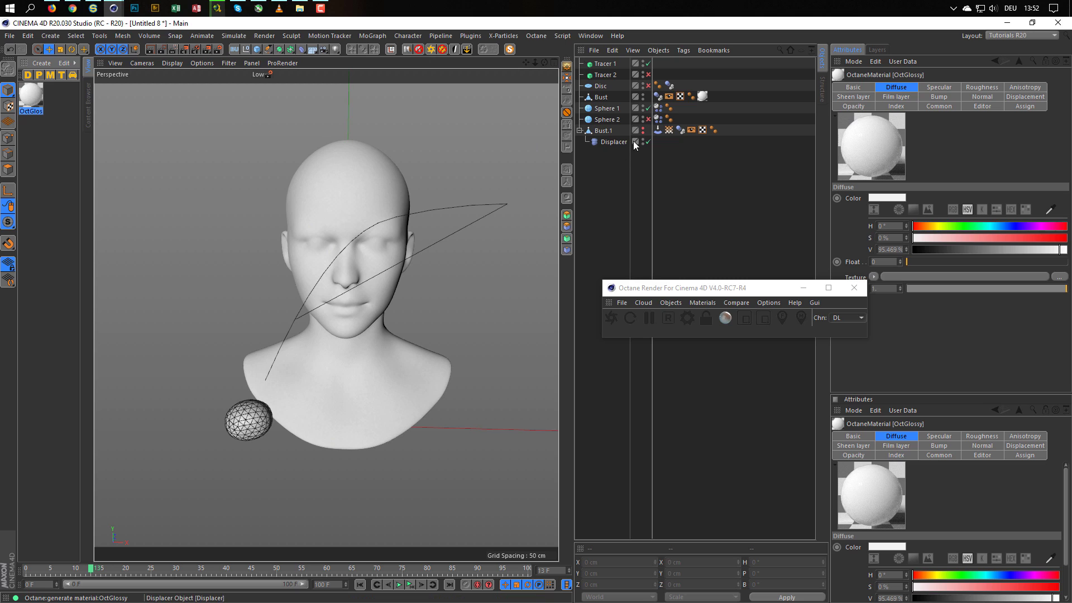
left_click_drag(742, 294, 731, 258)
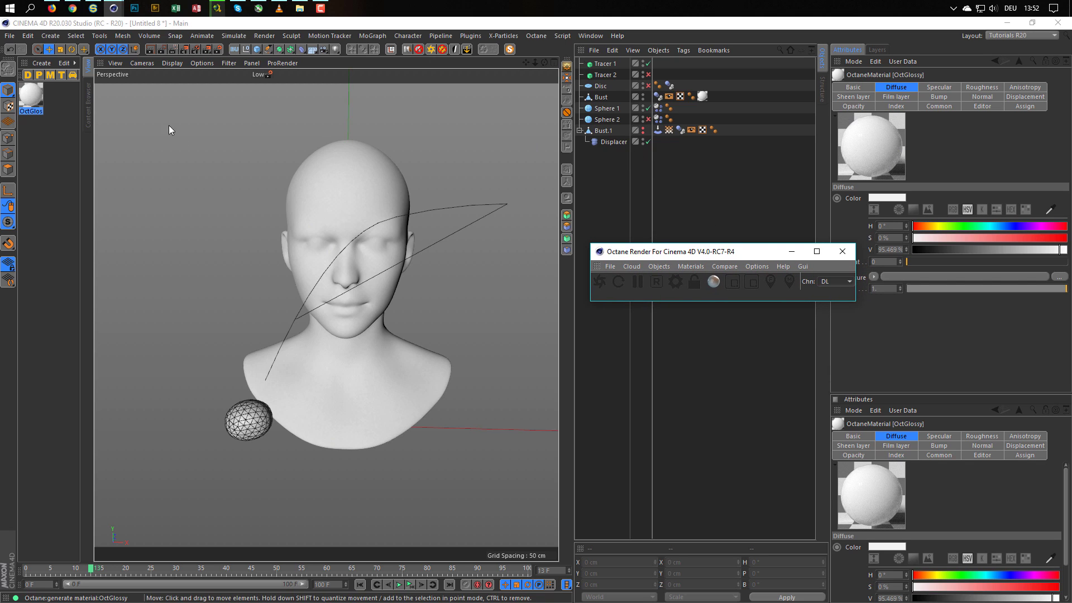
left_click_drag(31, 96, 61, 98, "ctrl")
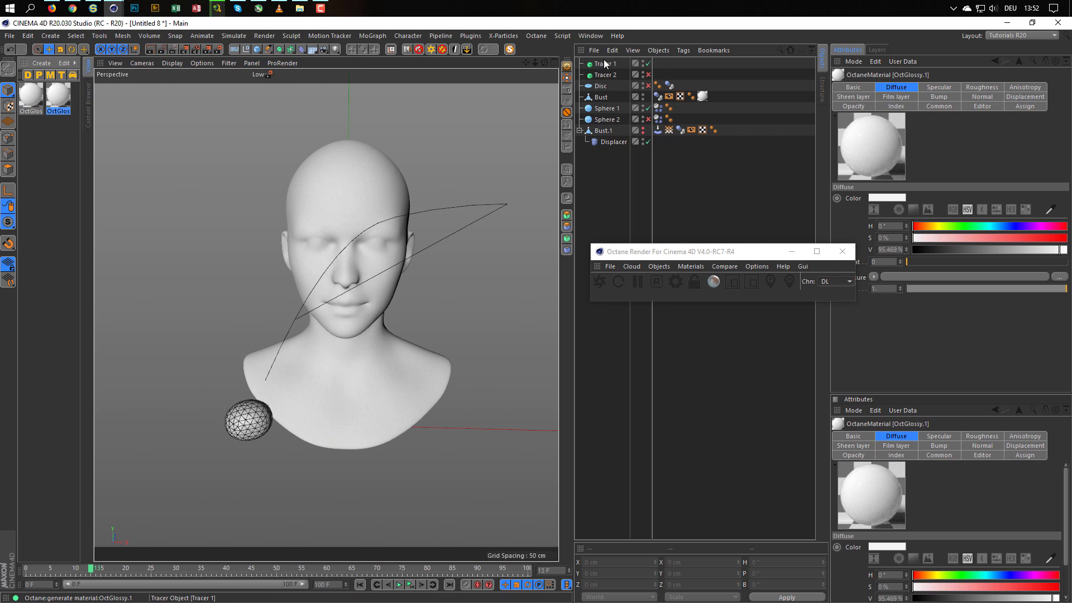
- Open the duplicate material in the Octane Node Editor and connect an RGB spectrum node to its Diffuse input
left_click(696, 266)
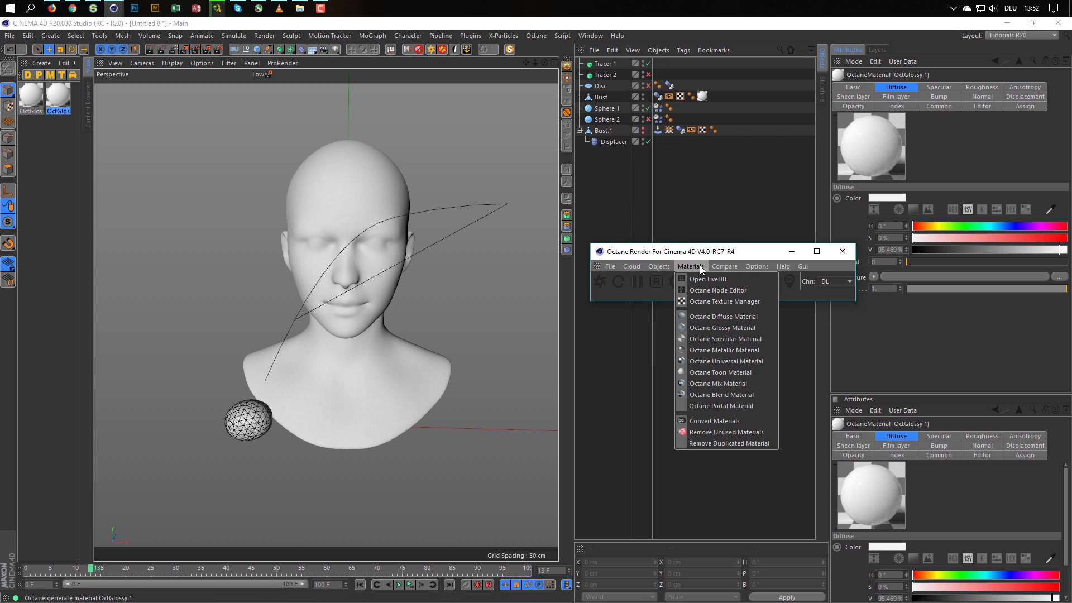
left_click(717, 289)
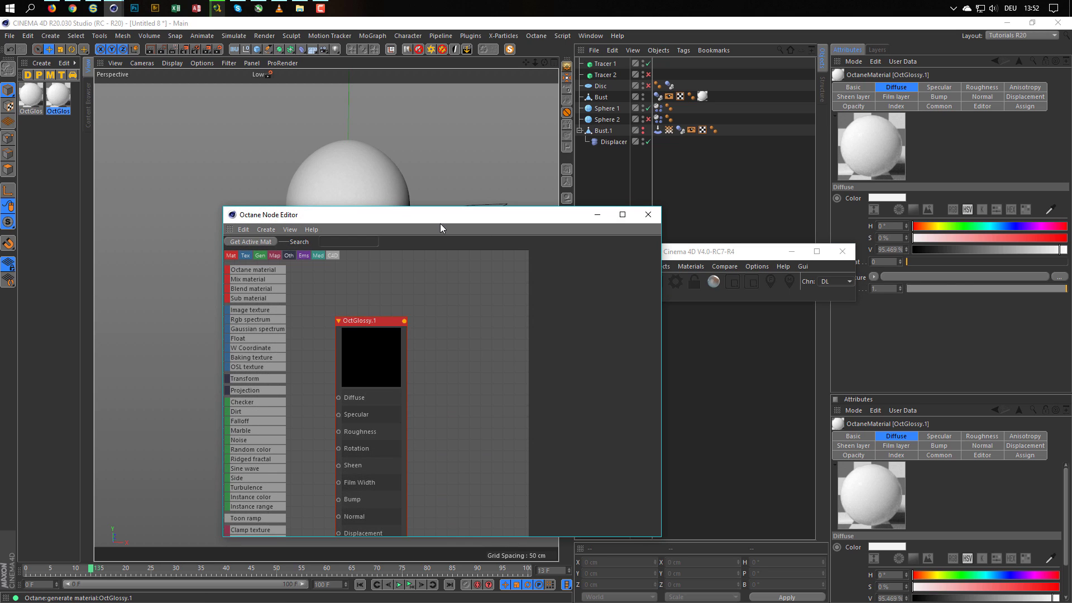
left_click_drag(440, 225, 297, 176)
left_click_drag(222, 295, 331, 267)
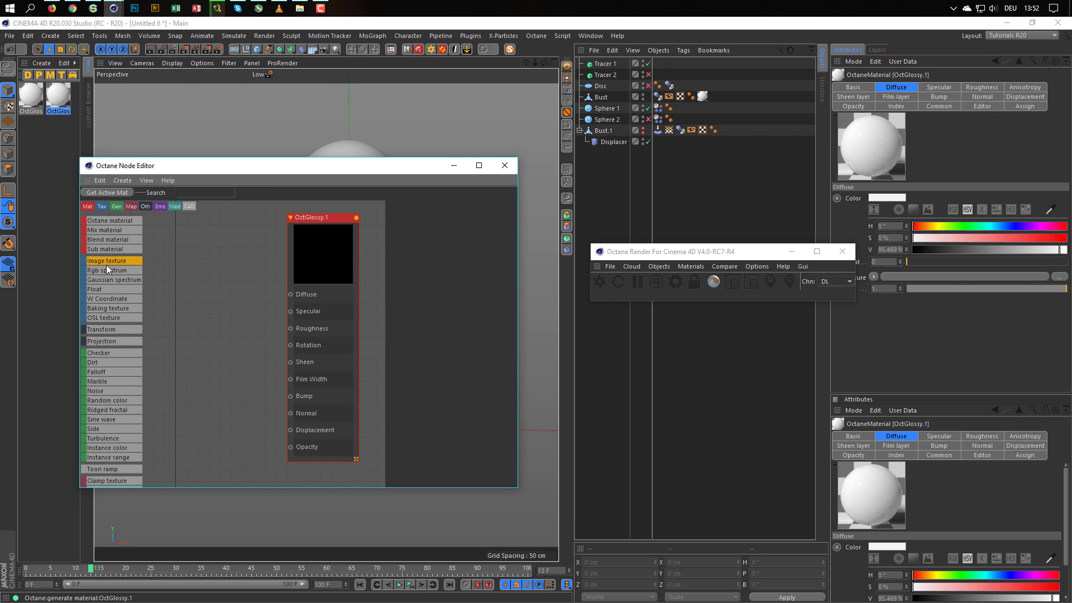
left_click_drag(249, 261, 289, 295)
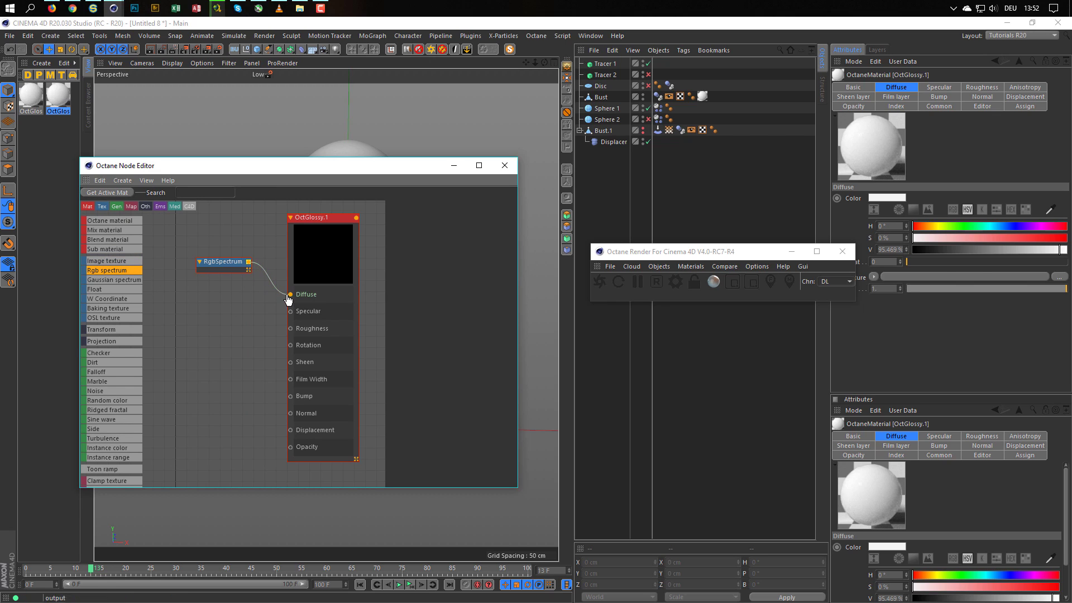
- Set the RGB spectrum node's color to a blue with hue 248° and saturation 100%
left_click(221, 266)
left_click(484, 259)
left_click_drag(484, 259, 498, 257)
left_click(512, 268)
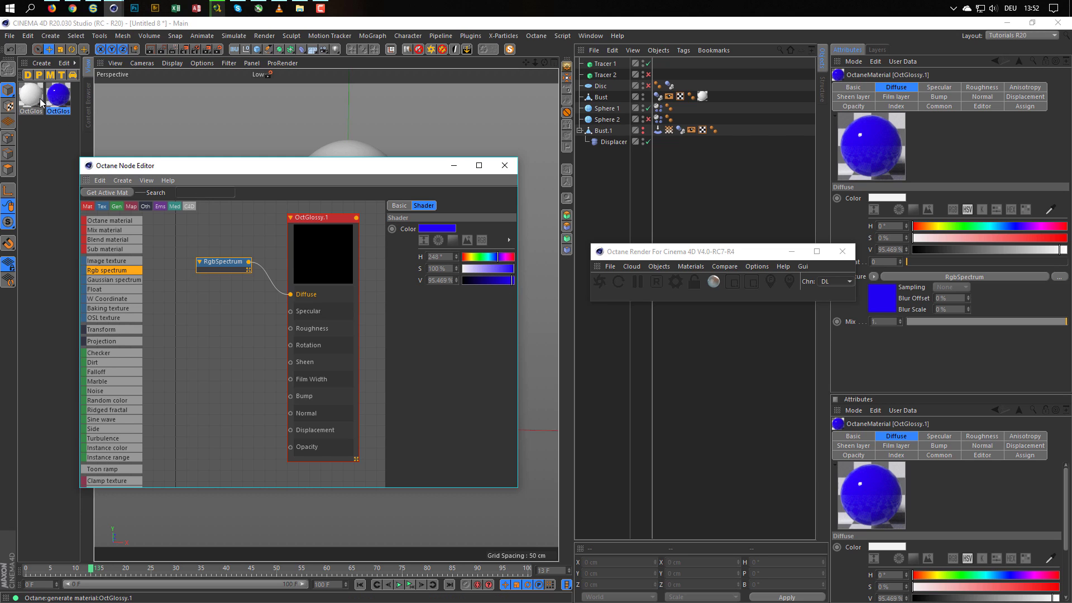
- Assign the blue OctGlossy.1 material to the Bust as a second material and keep the Node Editor clear of the Live Viewer
left_click_drag(61, 100, 603, 98)
left_click_drag(407, 165, 802, 182)
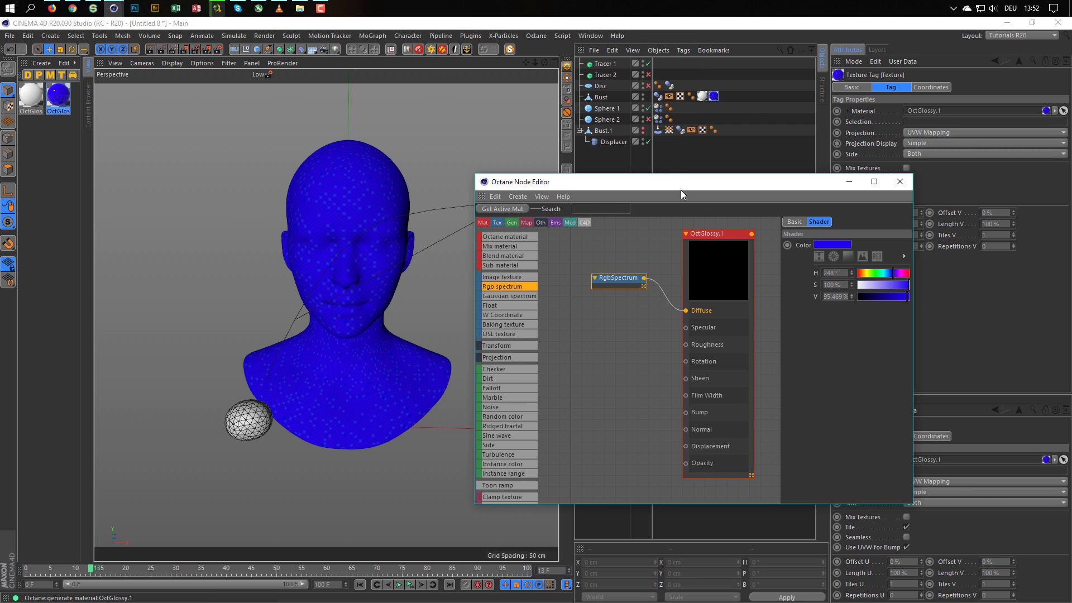
left_click_drag(682, 187, 393, 219)
- Enable Octane's viewport rendering and start the live render of the bust
left_click(755, 266)
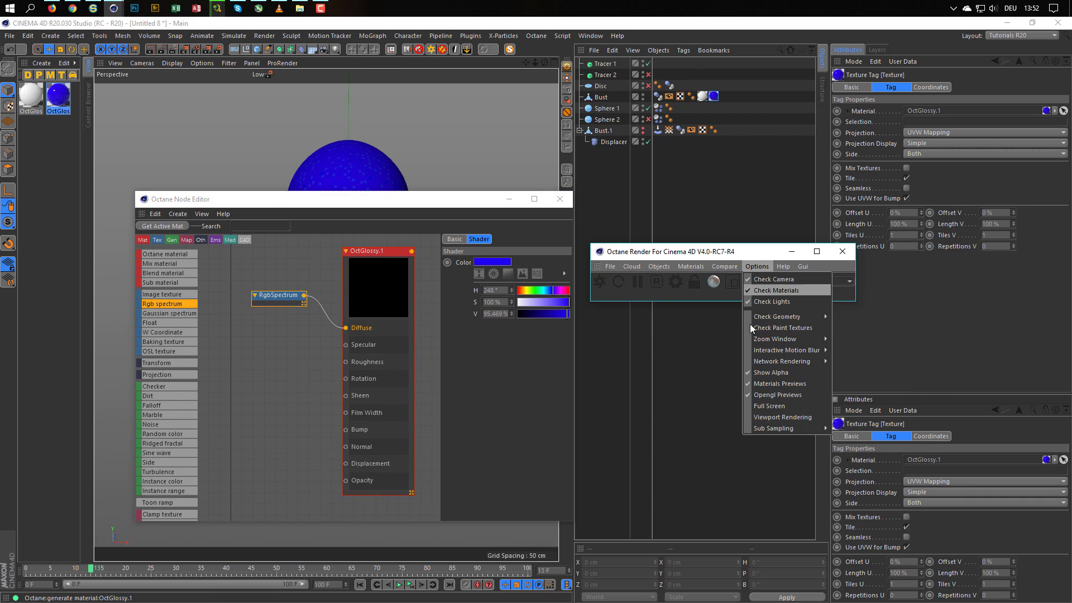
left_click(772, 418)
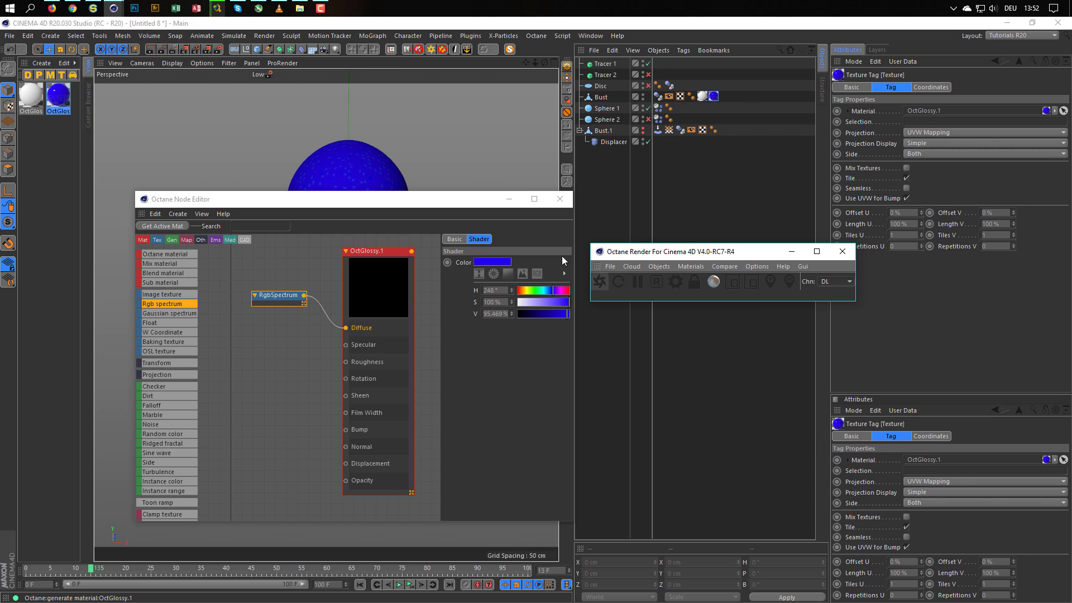
left_click_drag(506, 203, 815, 329)
left_click(600, 281)
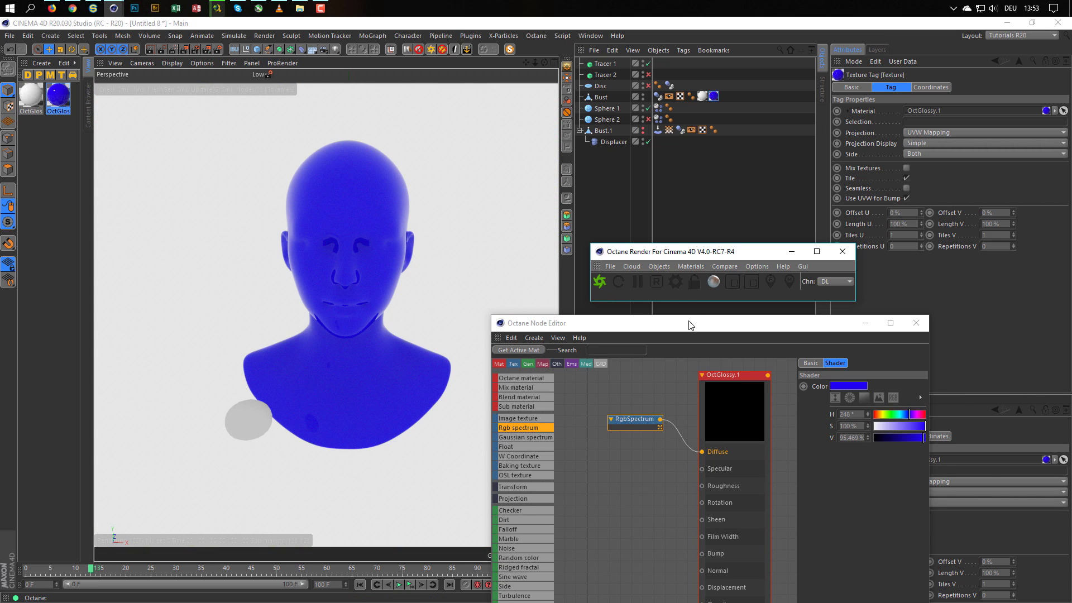
- Connect a Vertex Map node to OctGlossy.1's Opacity input and link Bust.1's Stretch vertex map to it
left_click_drag(691, 325, 699, 223)
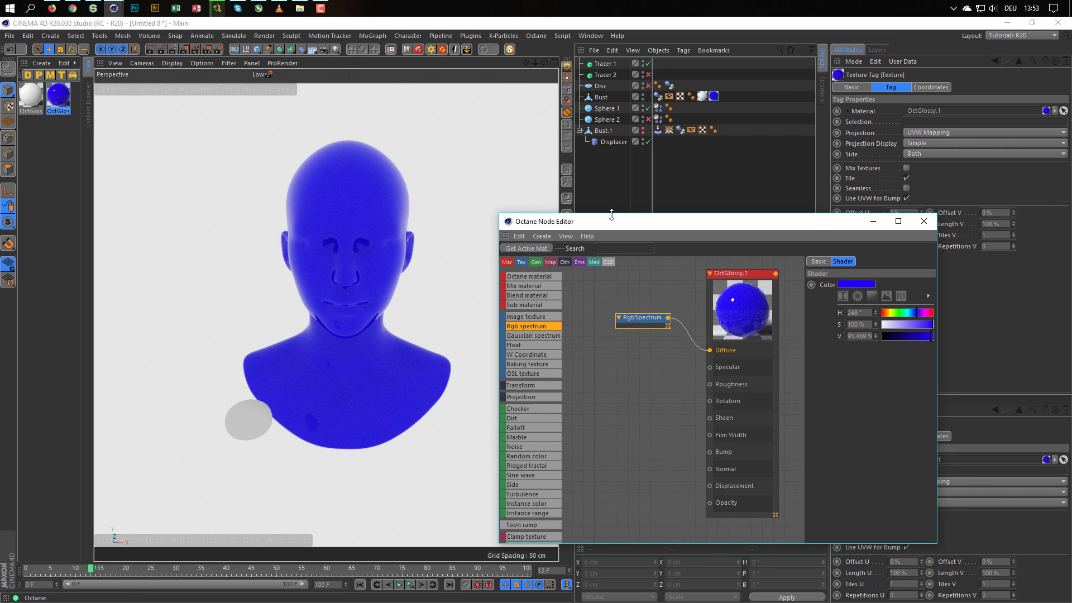
left_click_drag(611, 227, 613, 199)
scroll(525, 437, "down", 6)
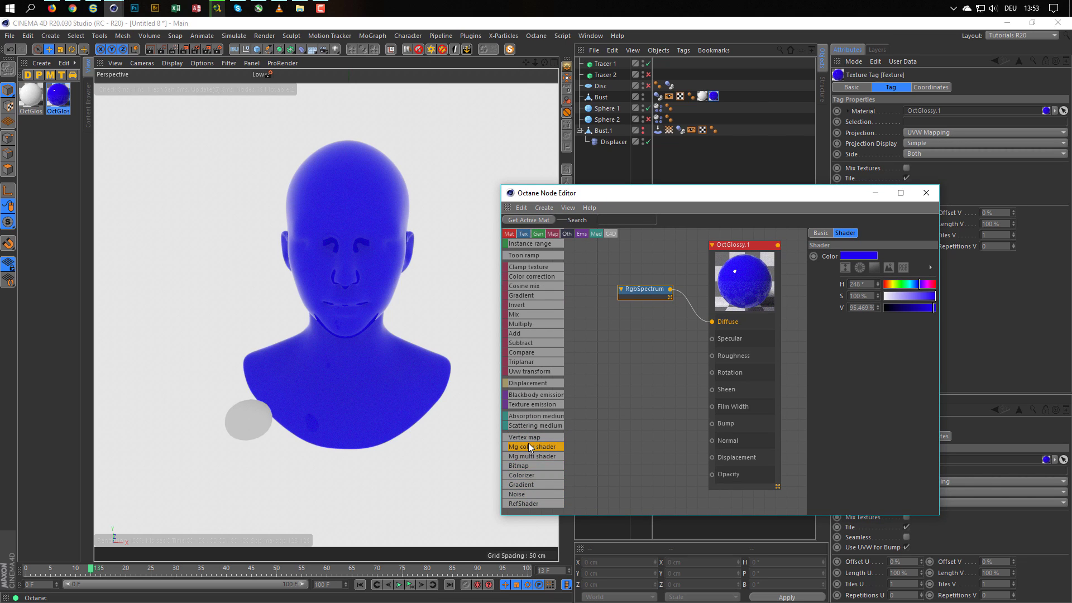
left_click_drag(531, 436, 711, 475)
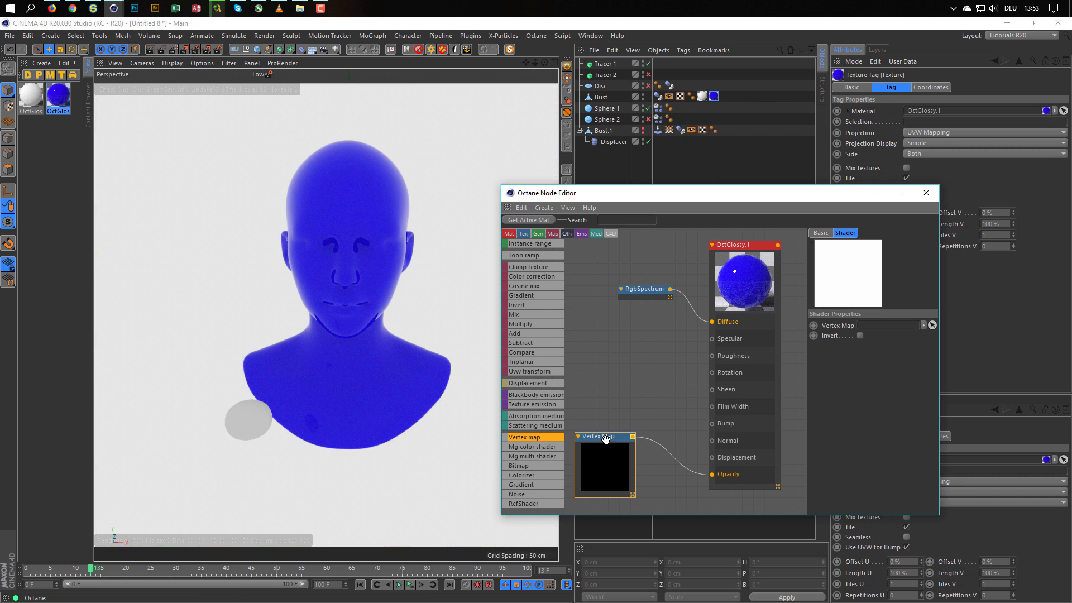
left_click_drag(669, 129, 888, 326)
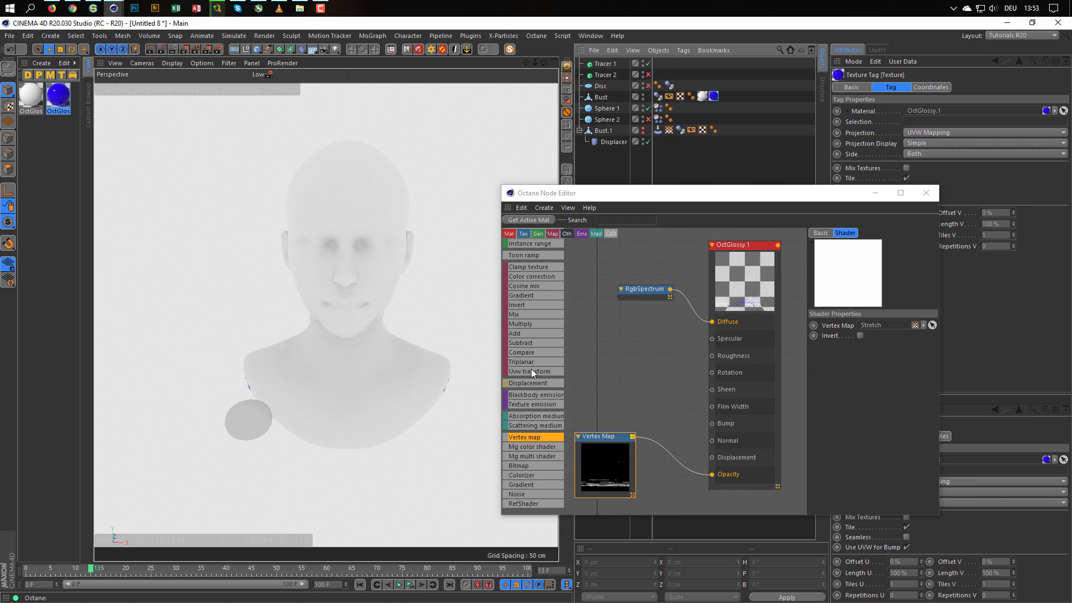
- Move the Stretch vertex map tag from Bust.1 onto the Bust object
left_click(527, 383)
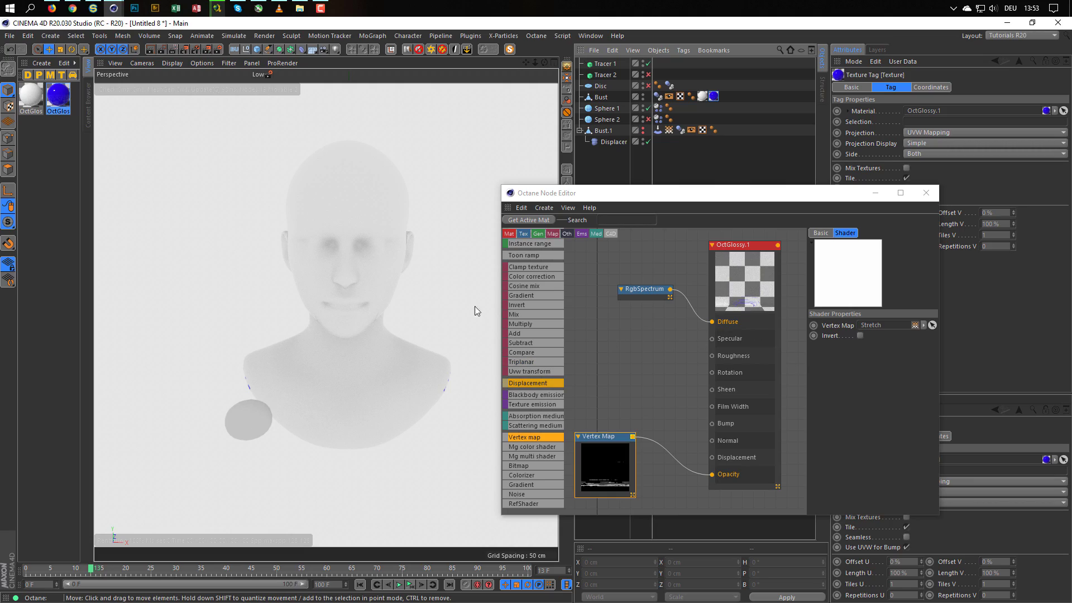
left_click_drag(360, 309, 262, 350, "alt")
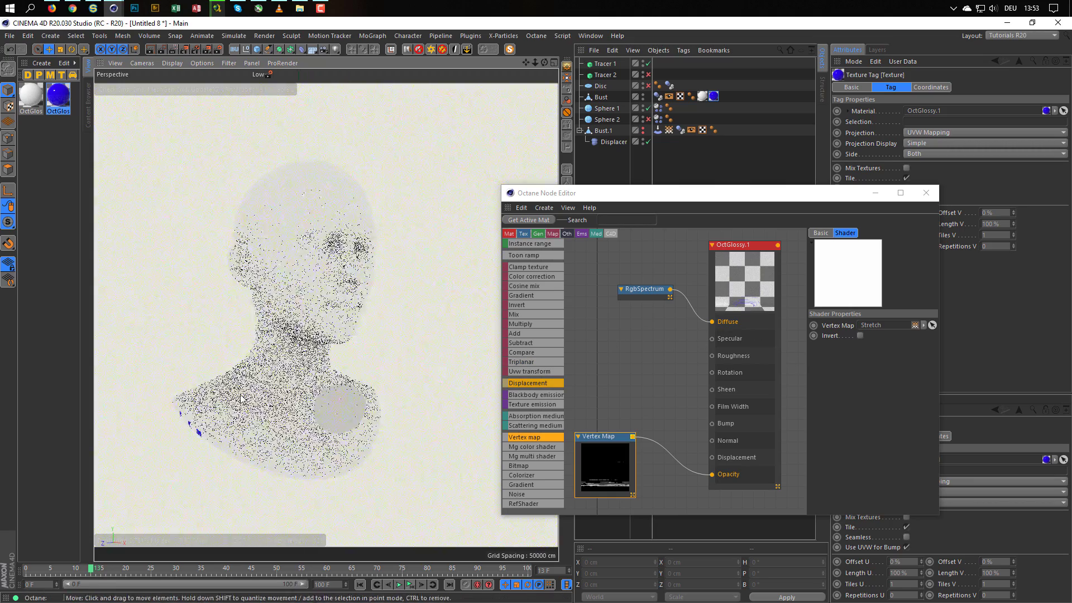
mouse_move(335, 333)
left_mouse_down("alt")
mouse_move(420, 326)
mouse_move(317, 331)
mouse_move(326, 323)
mouse_move(320, 338)
left_mouse_up("alt")
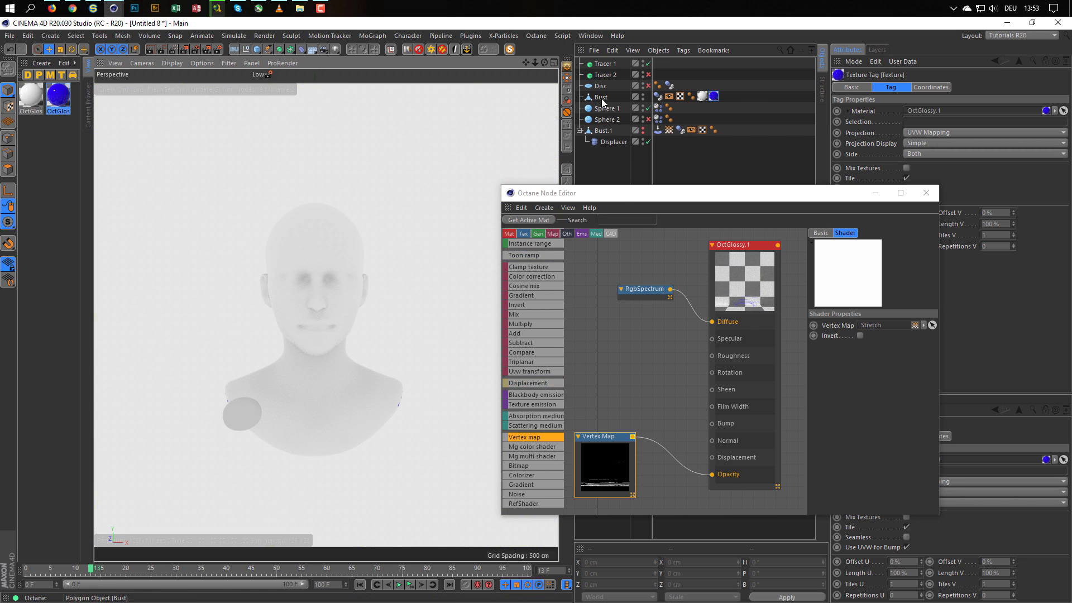
left_click_drag(669, 132, 693, 132)
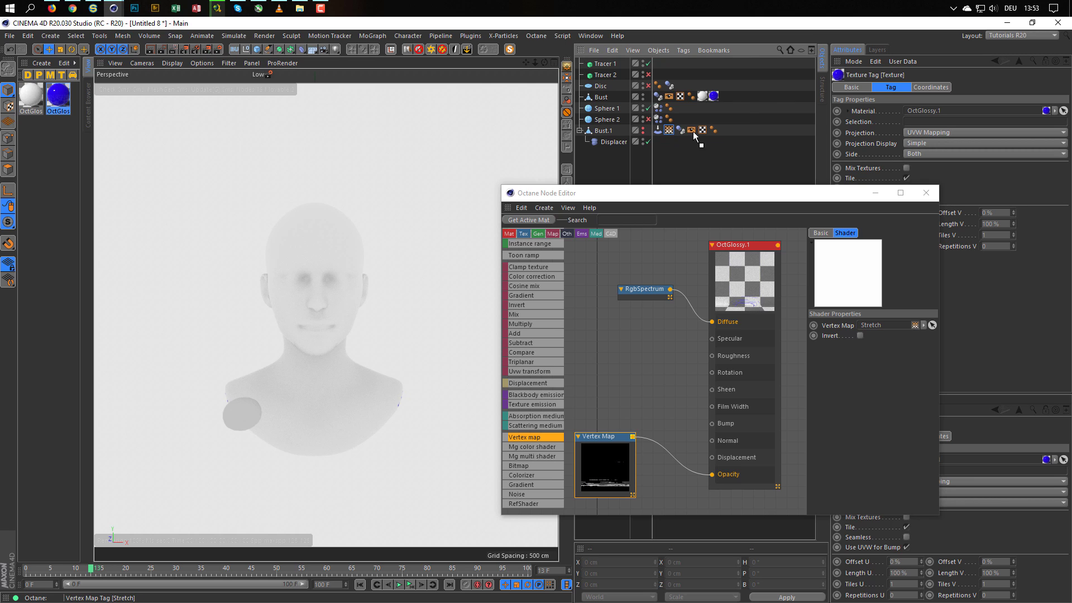
left_click_drag(731, 95, 727, 94)
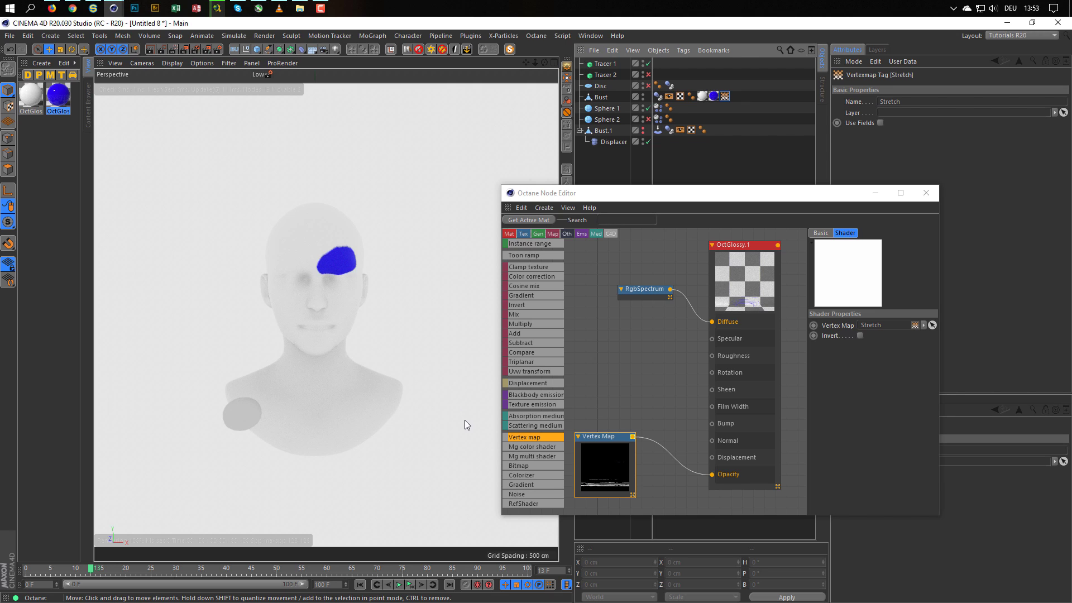
- Play the animation briefly to check the blue paint in the render, and close the Octane Node Editor and Live Viewer
left_click(410, 585)
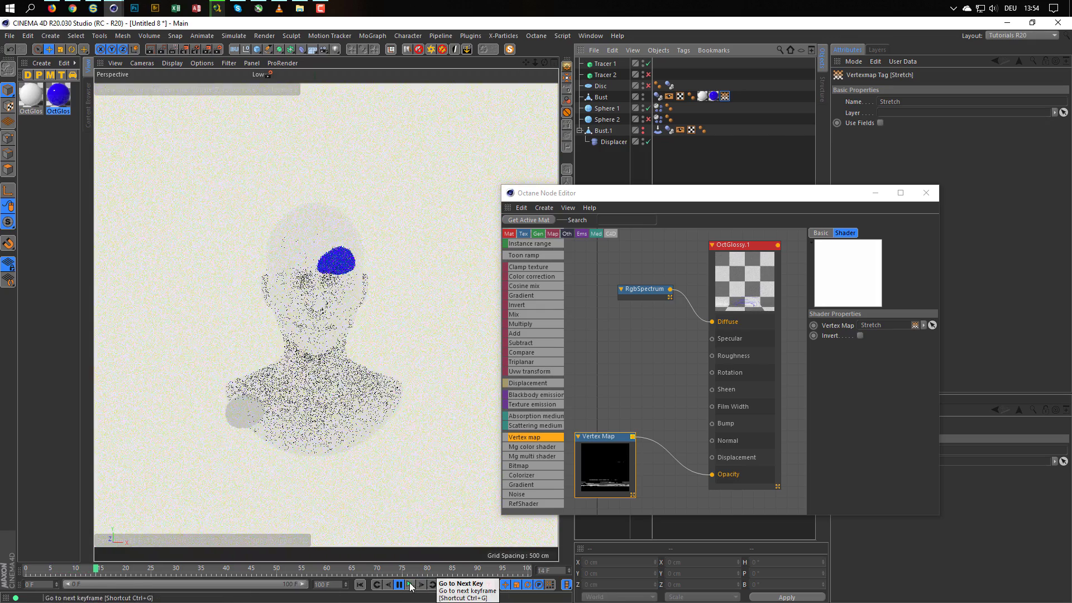
left_click(399, 585)
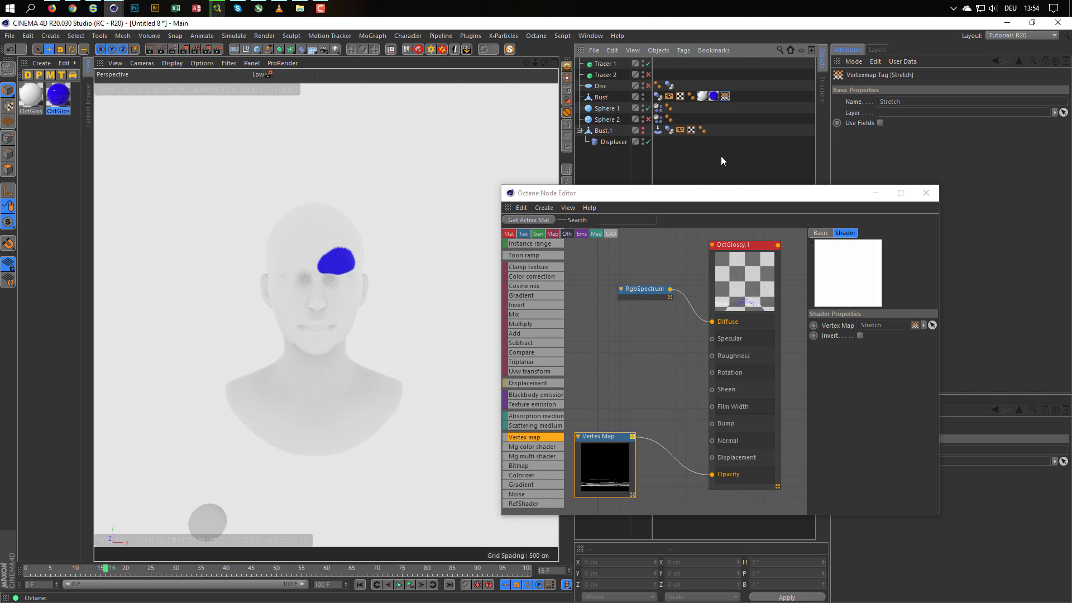
left_click(924, 193)
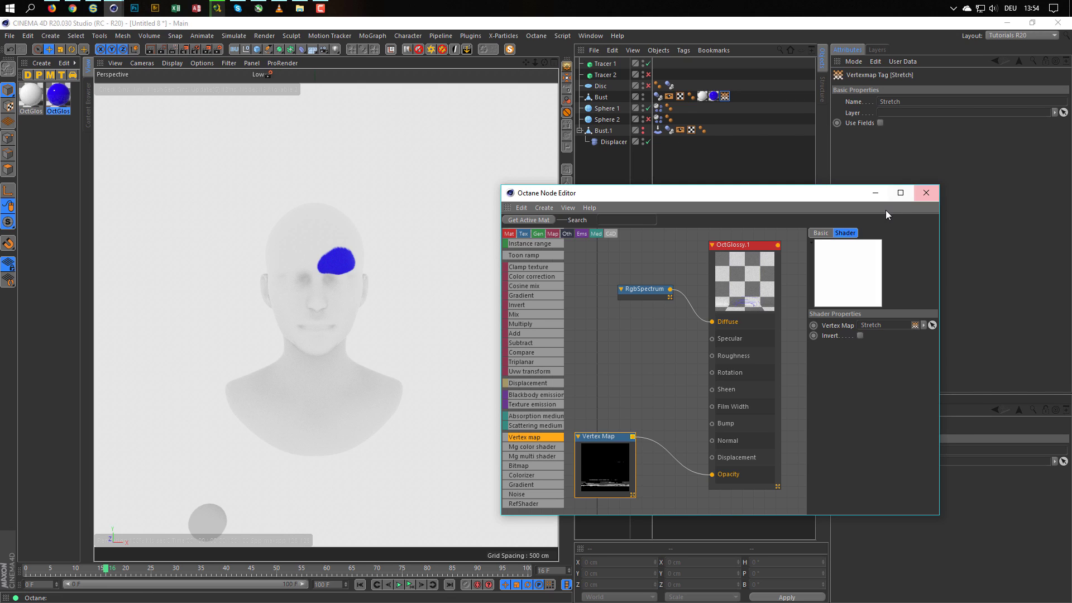
left_click(844, 249)
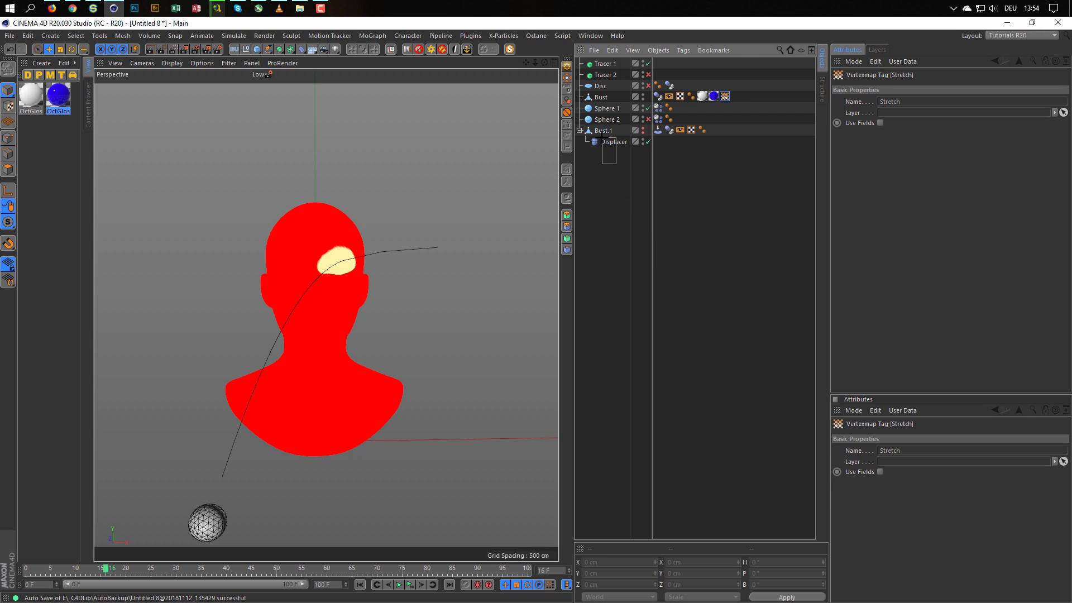
- Delete the Bust.1 duplicate with its Displacer, and remove both Octane materials along with their texture tags on the Bust
left_click_drag(615, 163, 587, 119)
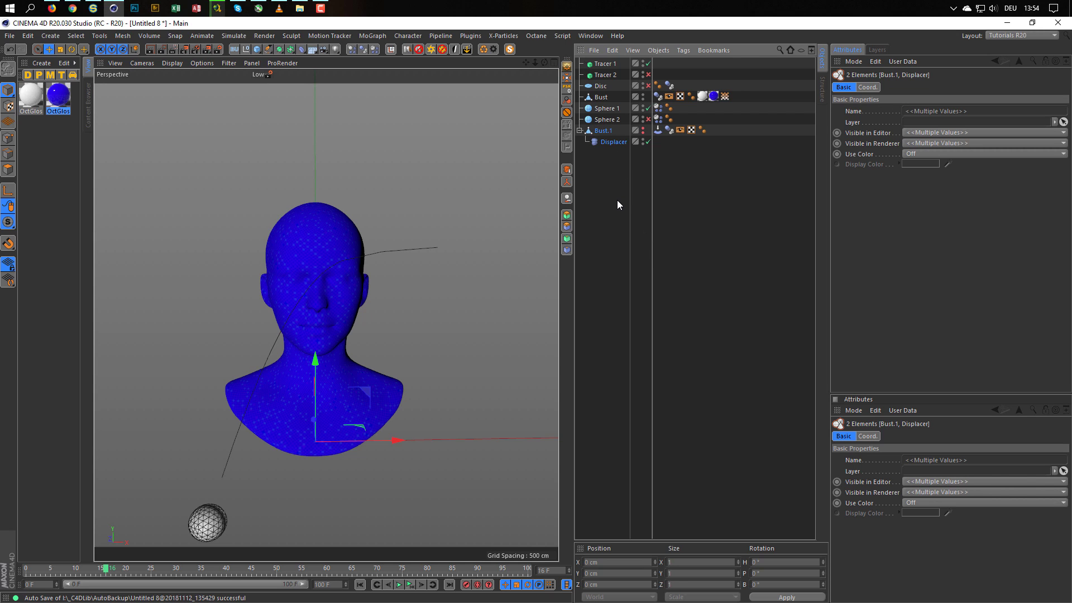
key("Delete")
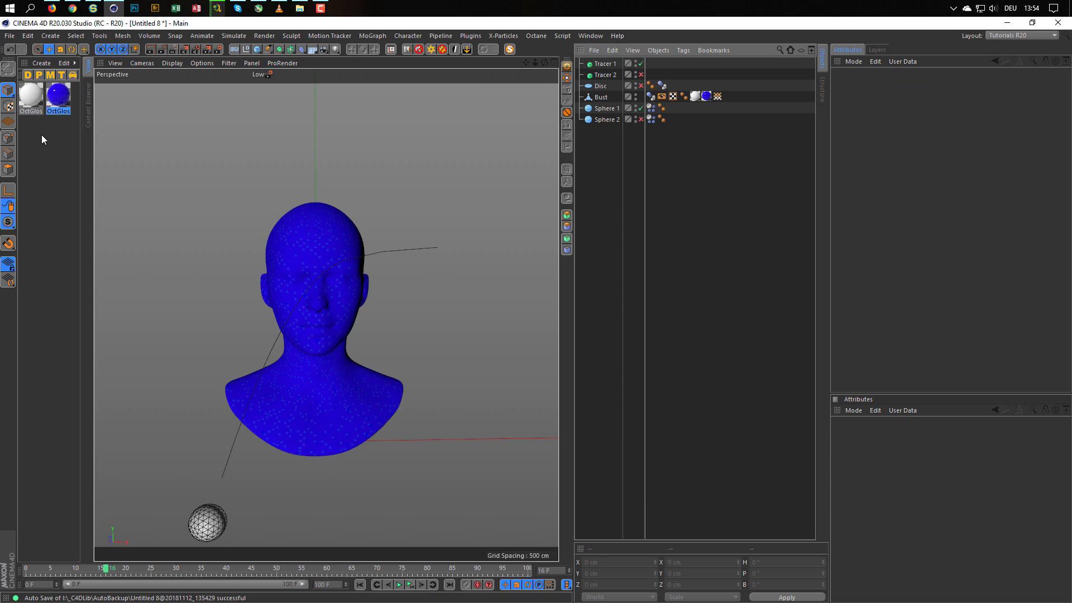
left_click_drag(27, 128, 66, 97)
key("Delete")
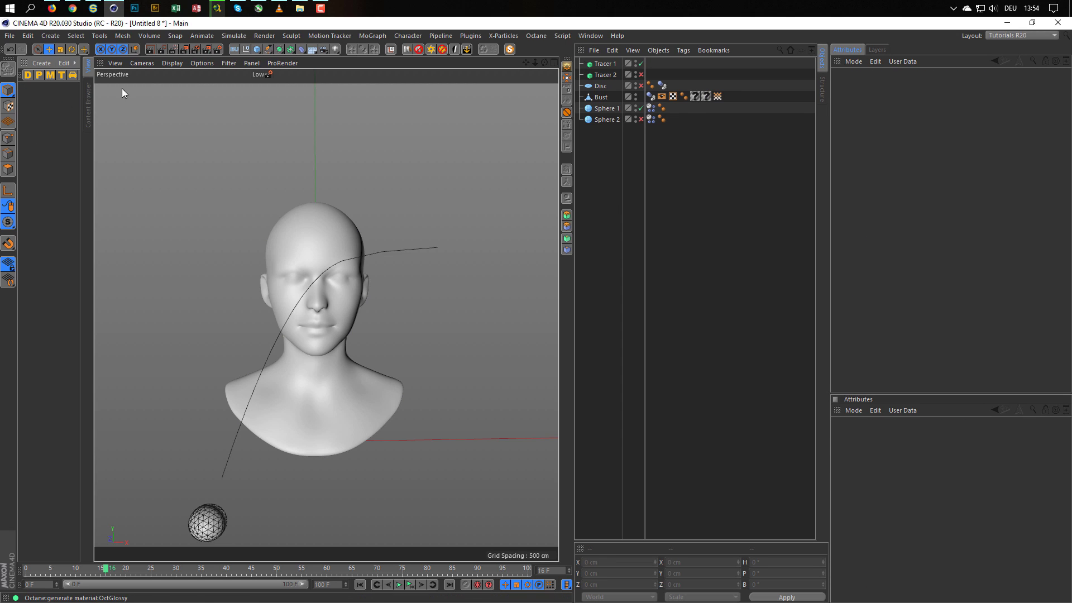
left_click_drag(696, 106, 707, 86)
key("Delete")
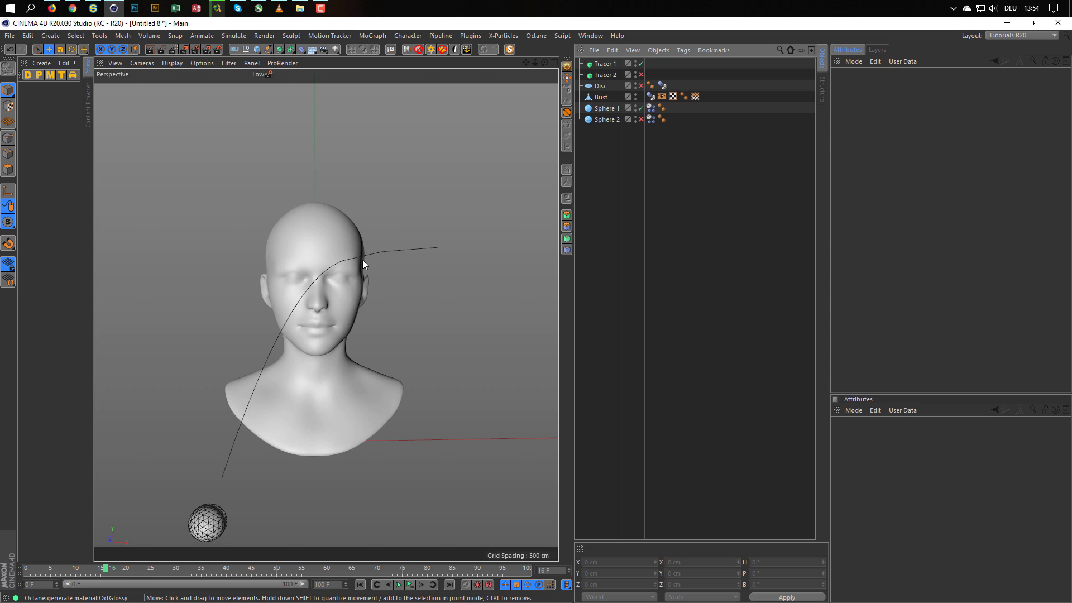
- Enable the Disc object again as the floor beneath the bust
left_click(641, 85)
scroll(348, 239, "up", 2)
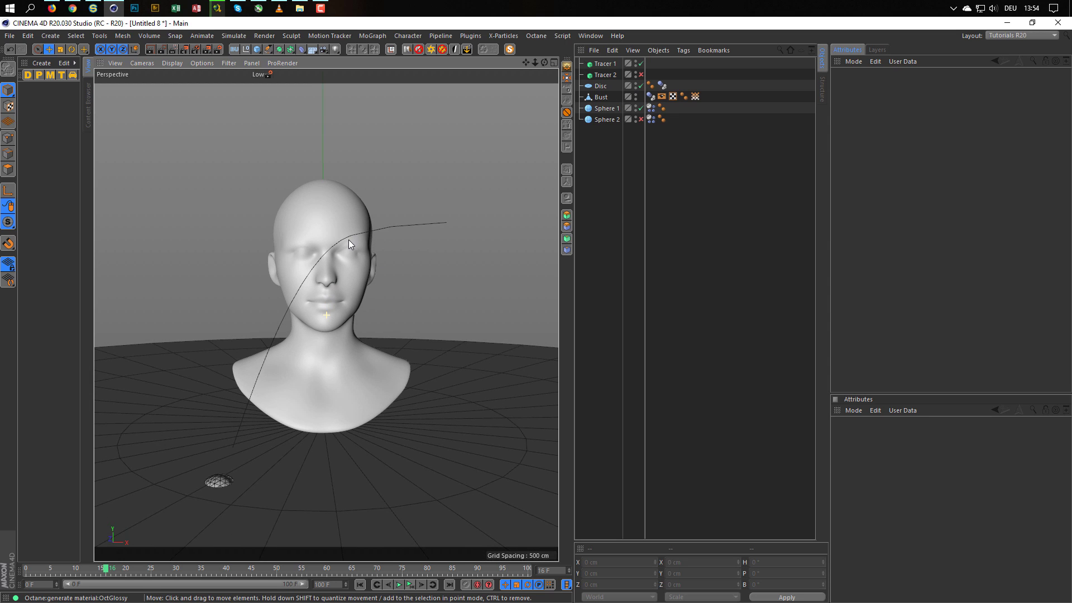
scroll(360, 241, "up", 3)
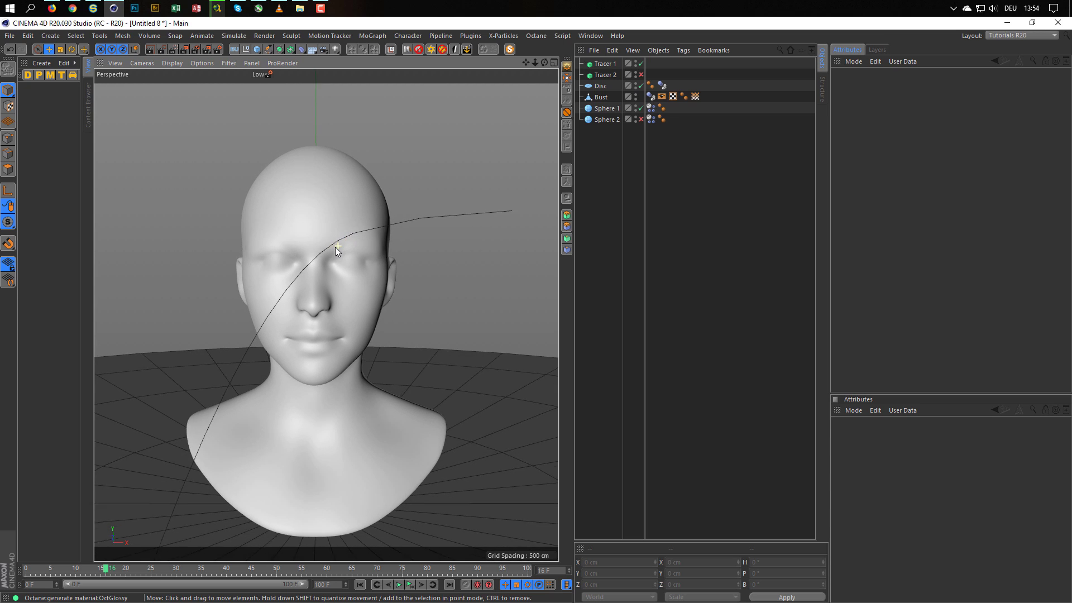
middle_click_drag(336, 236, 340, 223, "alt")
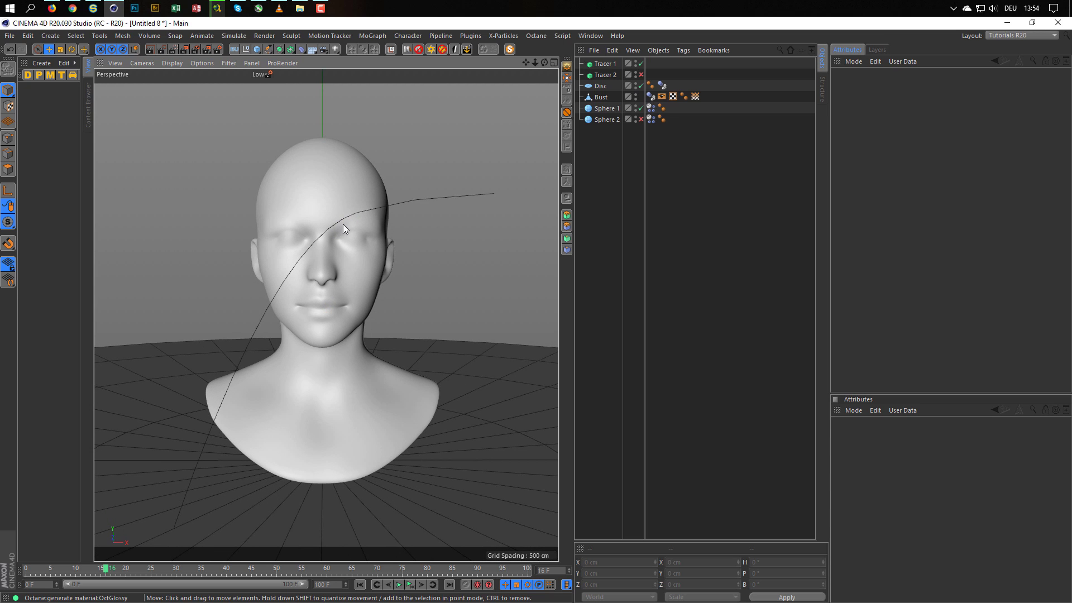
- Create a vertex map on the Bust's points with a vertex weight of 0% and return to Model mode
left_click(601, 97)
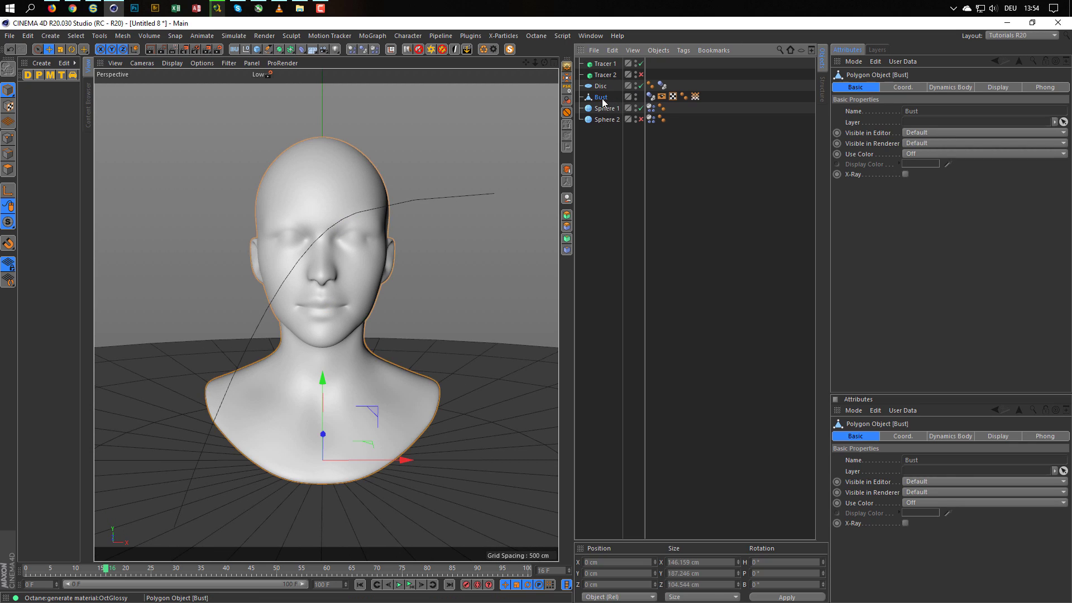
left_click(9, 139)
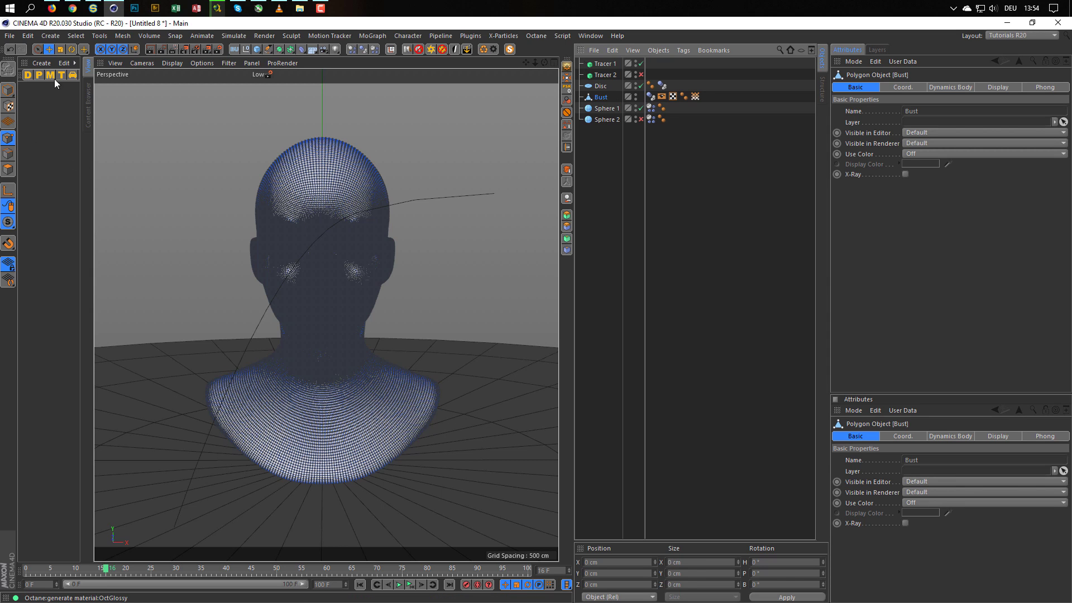
left_click(76, 36)
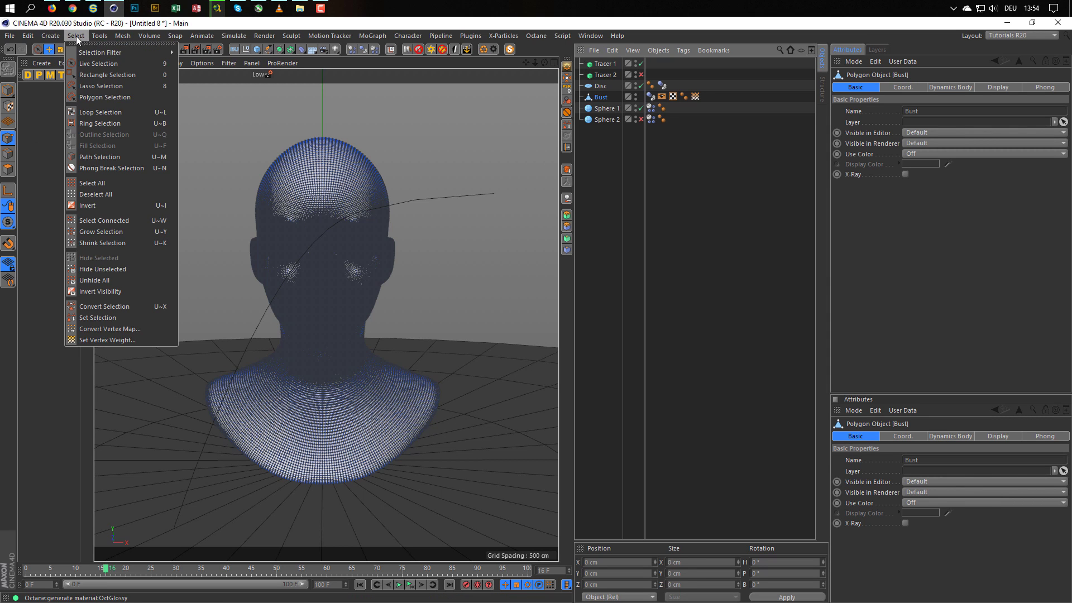
left_click(105, 338)
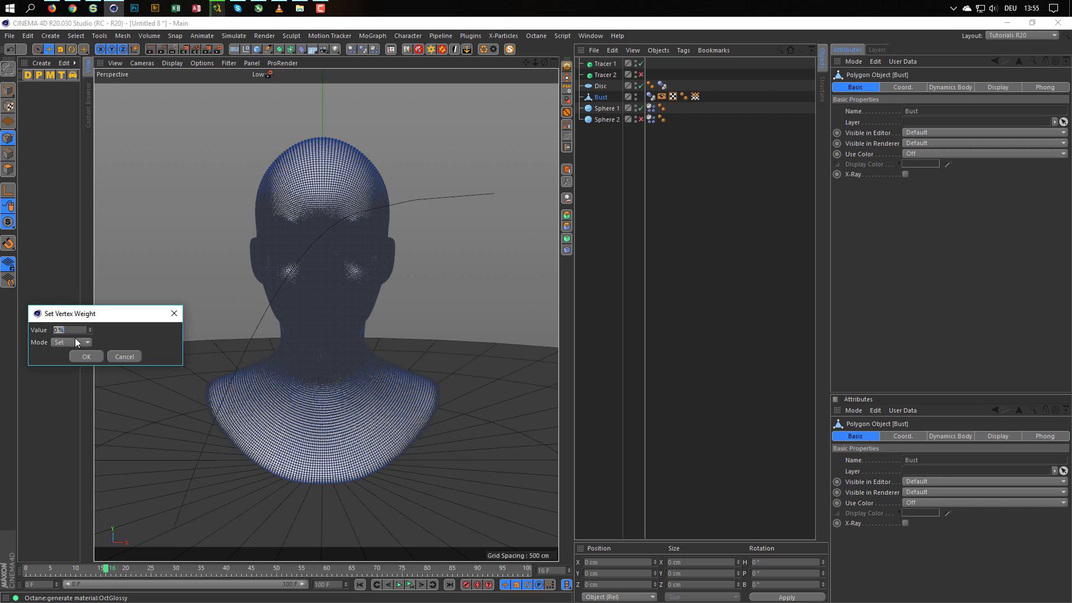
left_click(87, 357)
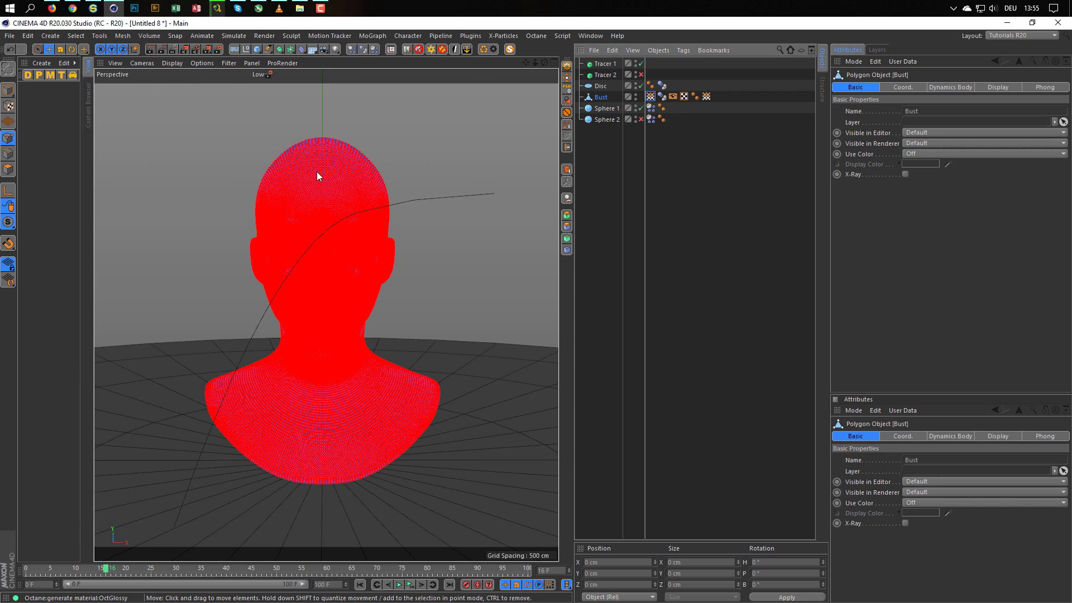
left_click(9, 90)
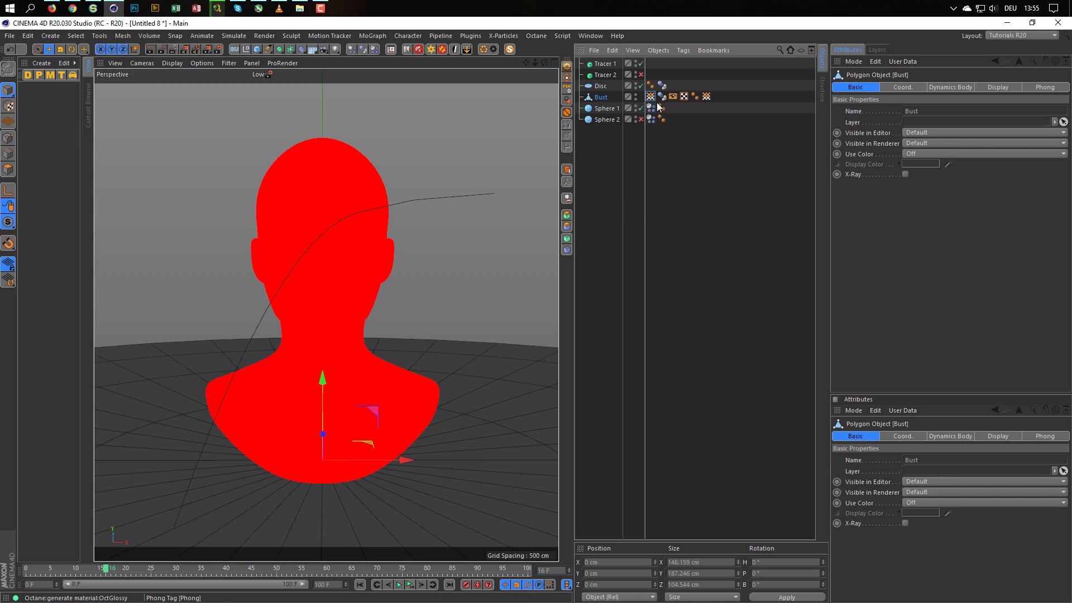
- Enable Use Fields on the Bust's new Vertex Map tag and replace its Freeze layer with Sphere 1 as the field
left_click(674, 96)
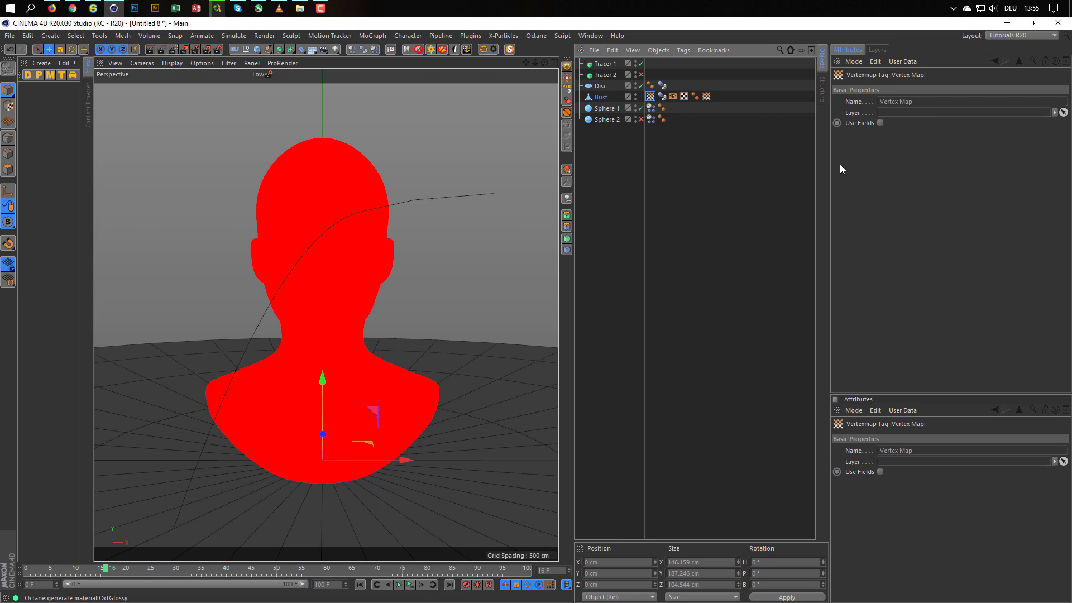
left_click(882, 122)
left_click(882, 135)
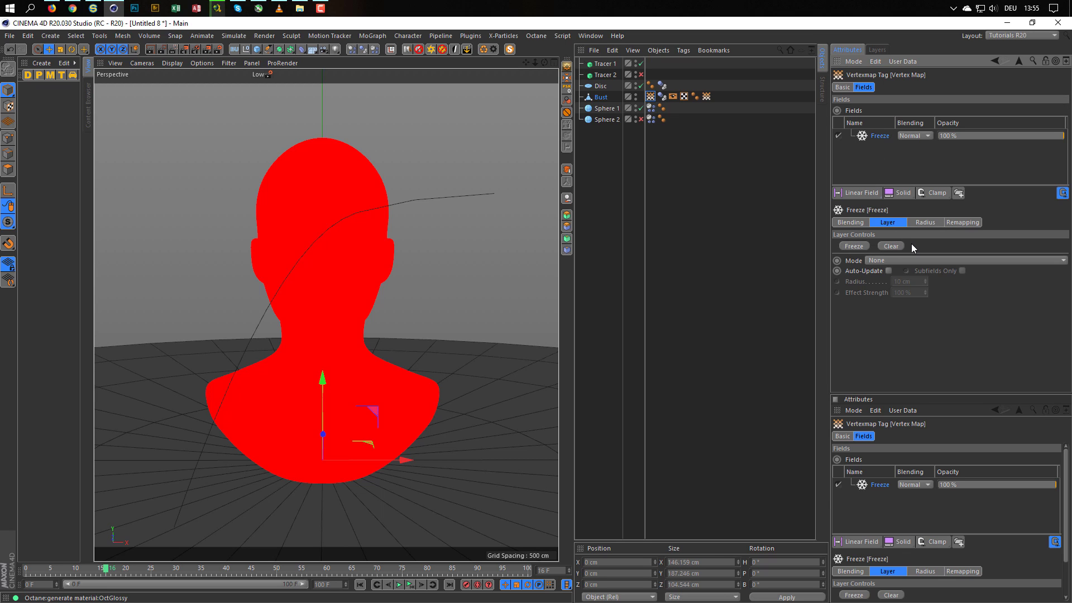
key("Delete")
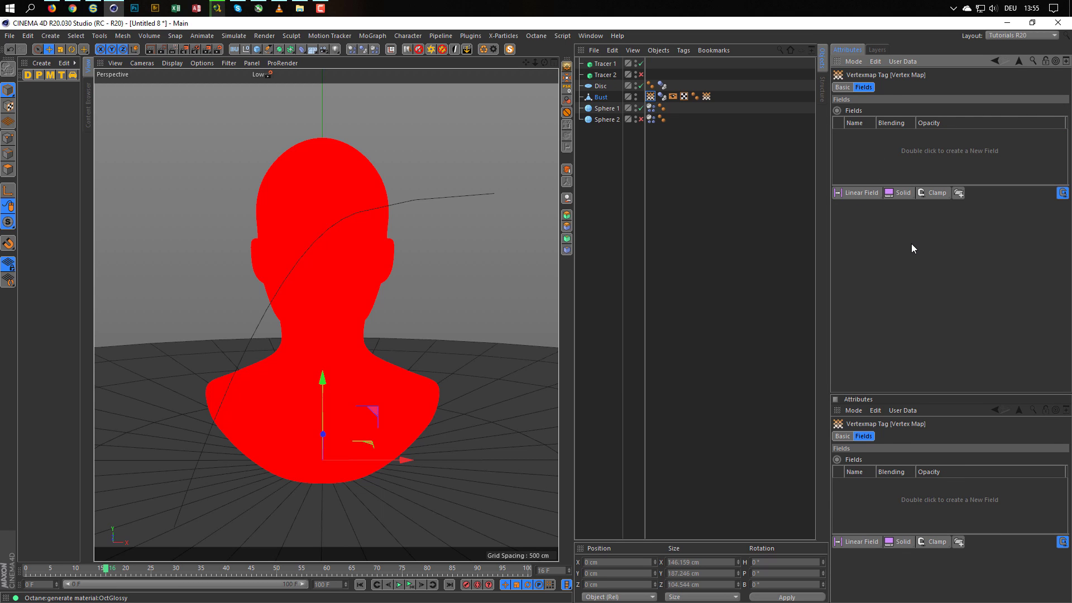
left_click_drag(604, 109, 868, 159)
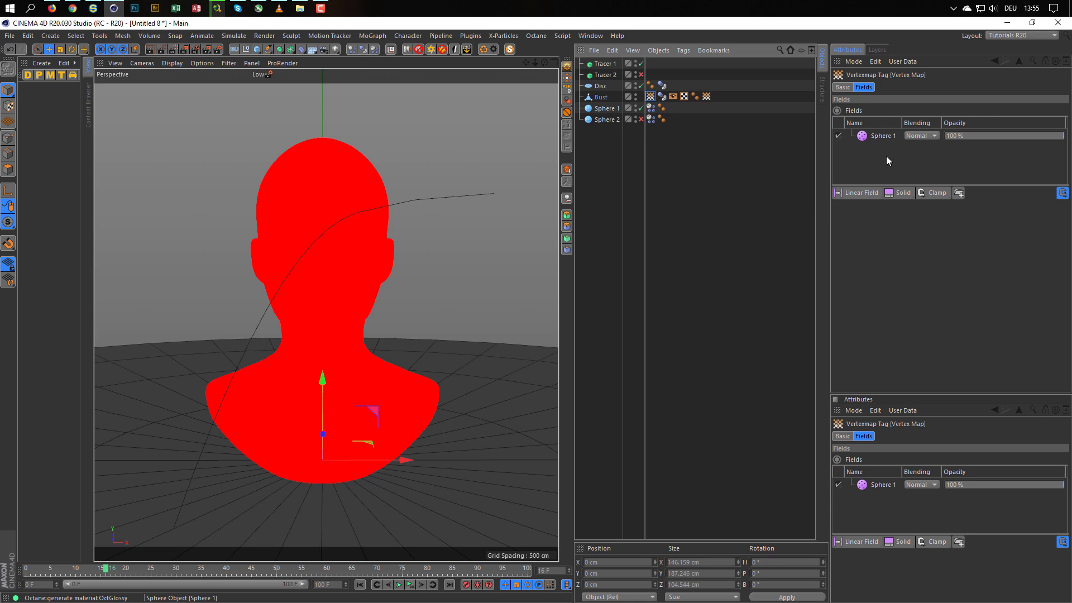
- Disable Tracer 1 and, at frame 0, turn on X-Ray display for Sphere 1
left_click(641, 63)
left_click(361, 585)
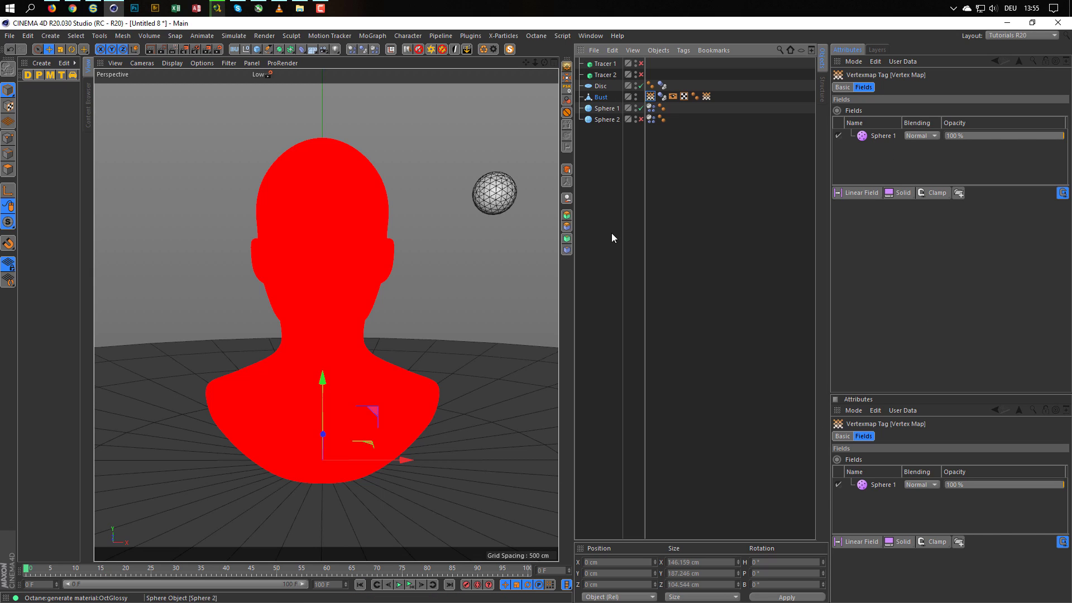
left_click(605, 108)
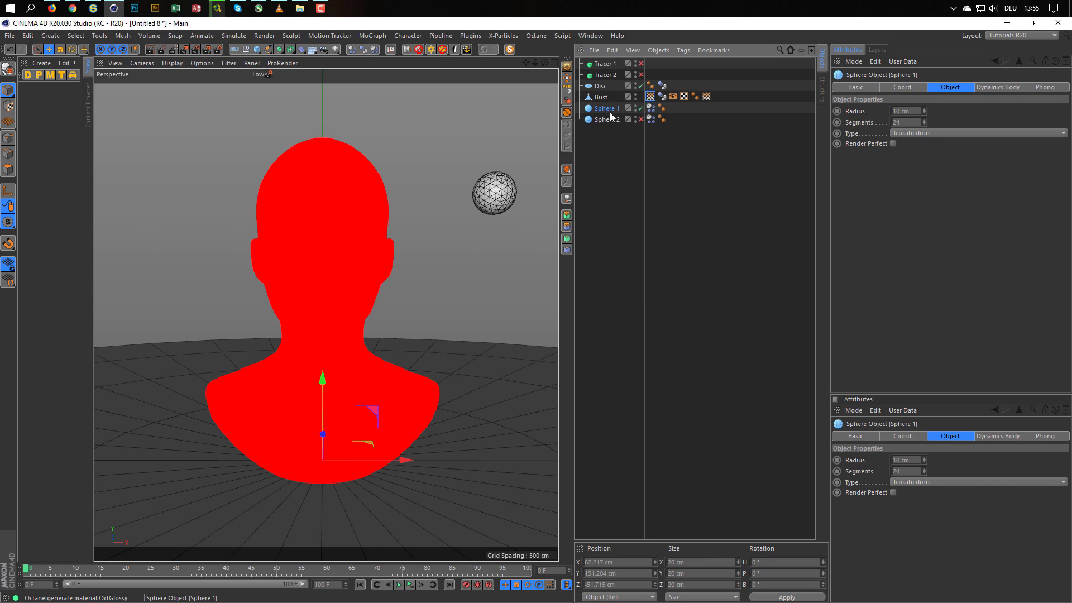
left_click(855, 87)
left_click(905, 184)
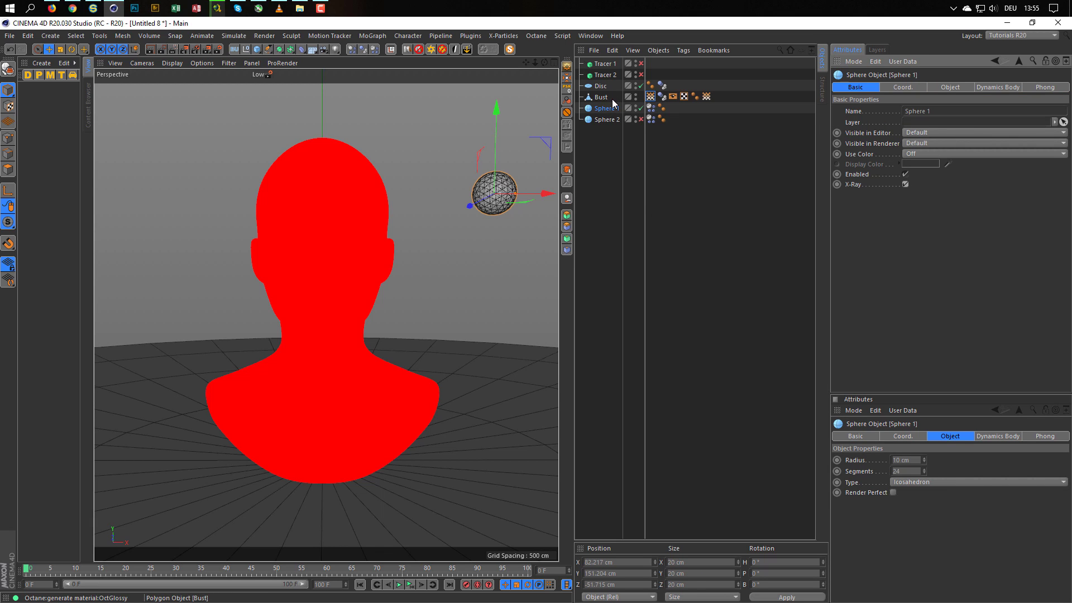
- Play the animation to check how Sphere 1 affects the Bust's vertex map, and stop the playback
left_click(410, 585)
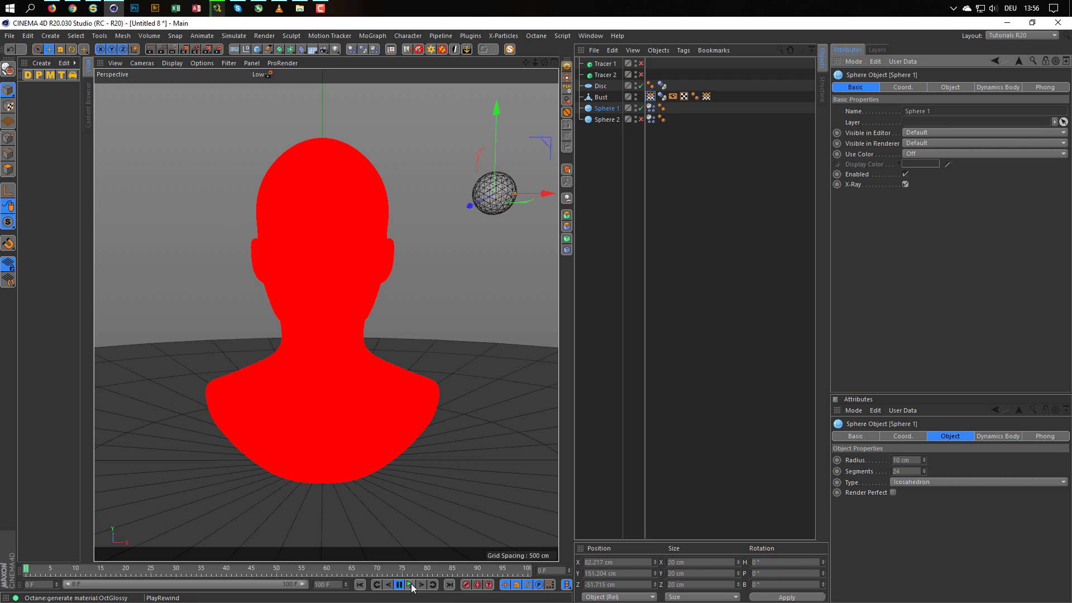
left_click(411, 584)
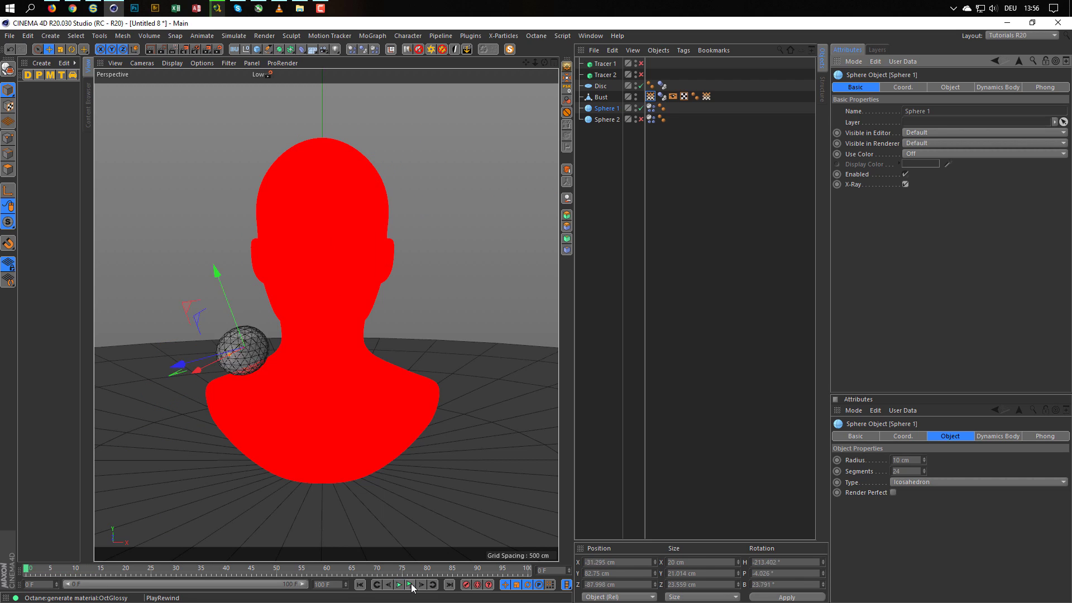
- Set the radius of the Sphere 1 field layer in the Bust's Vertex Map tag to 5 cm and preview the animation
left_click(650, 96)
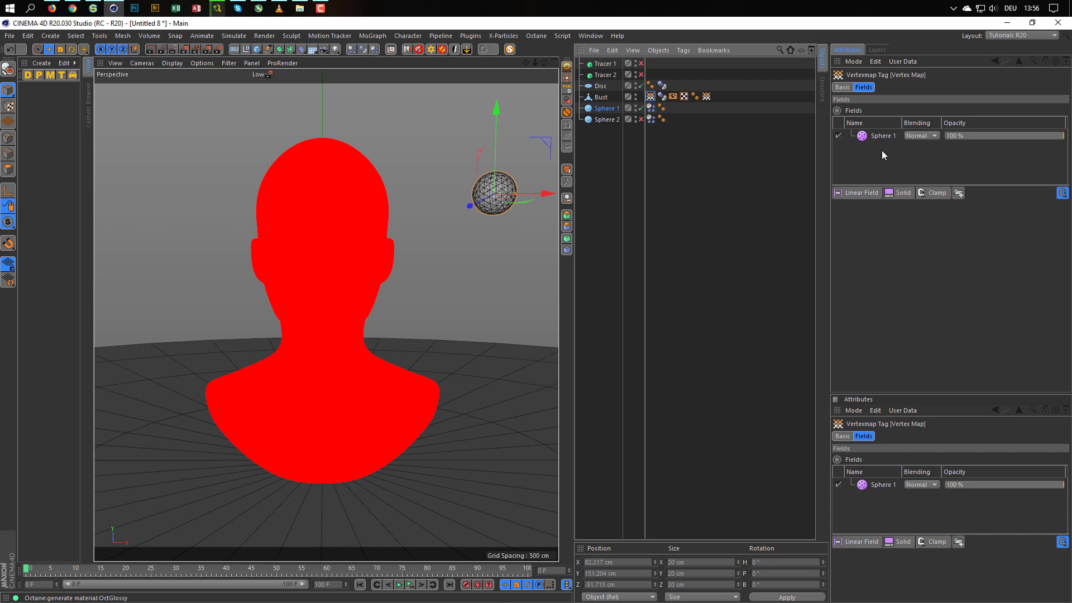
left_click(885, 135)
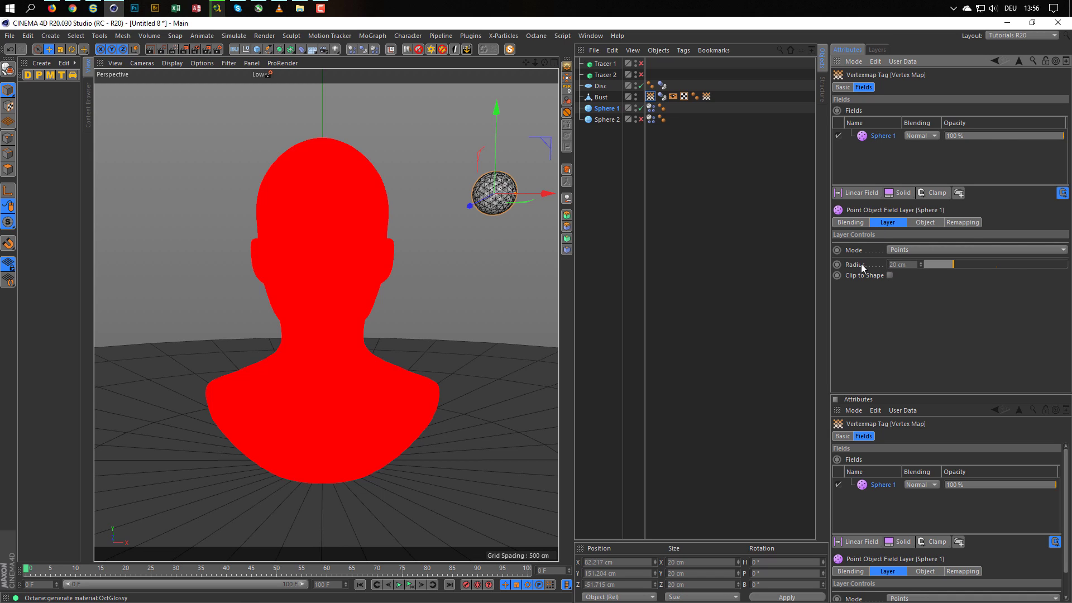
left_click_drag(910, 265, 854, 288)
type("5")
key("Return")
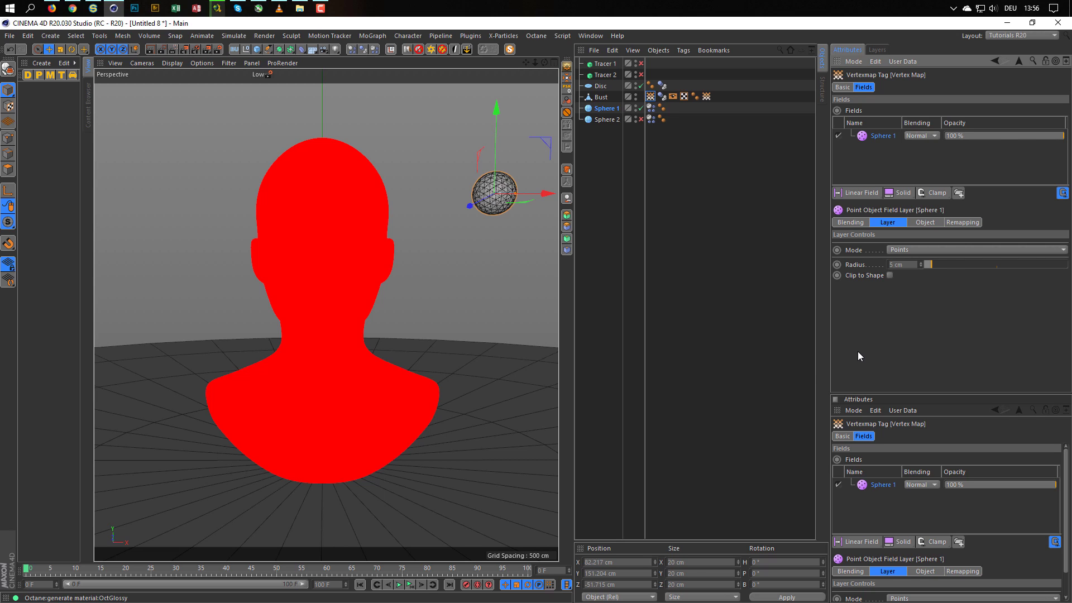
left_click(409, 585)
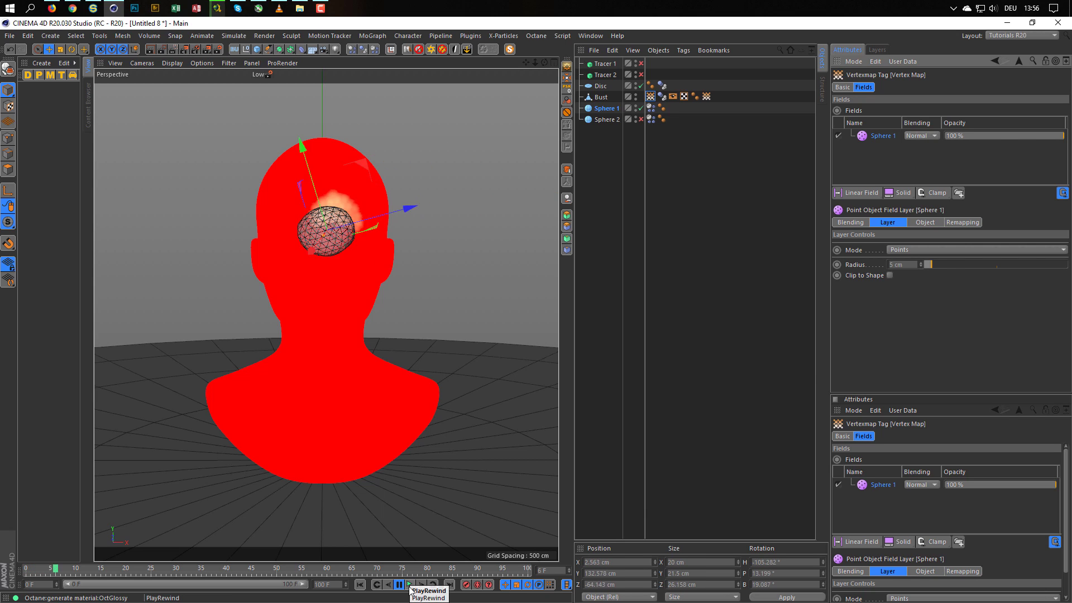
left_click(409, 587)
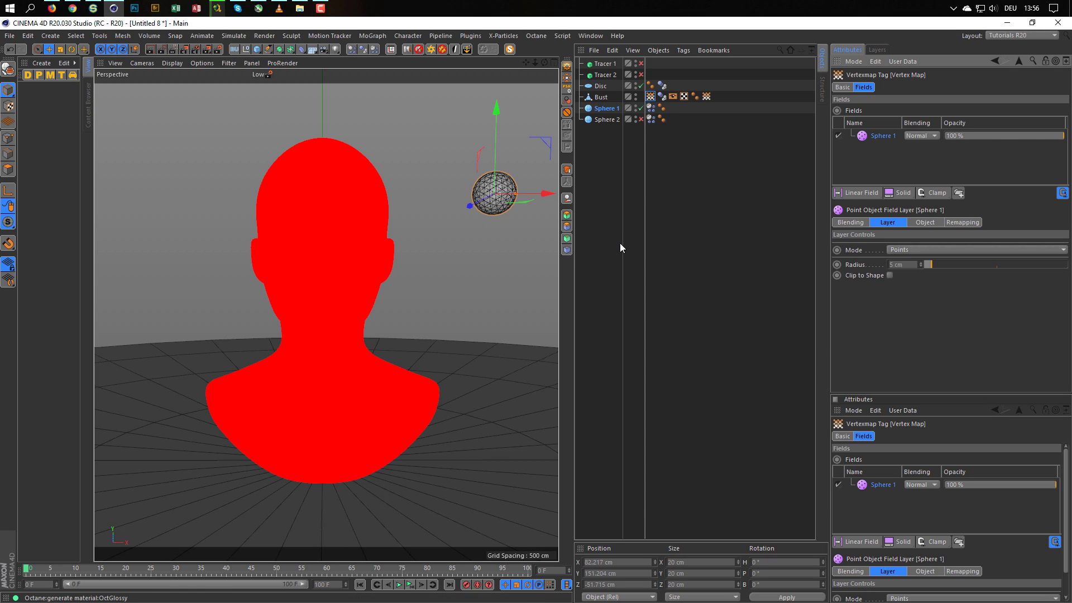
- Add a Decay layer with 100% effect strength above Sphere 1 in the vertex map's fields and preview the animation
left_click(932, 191)
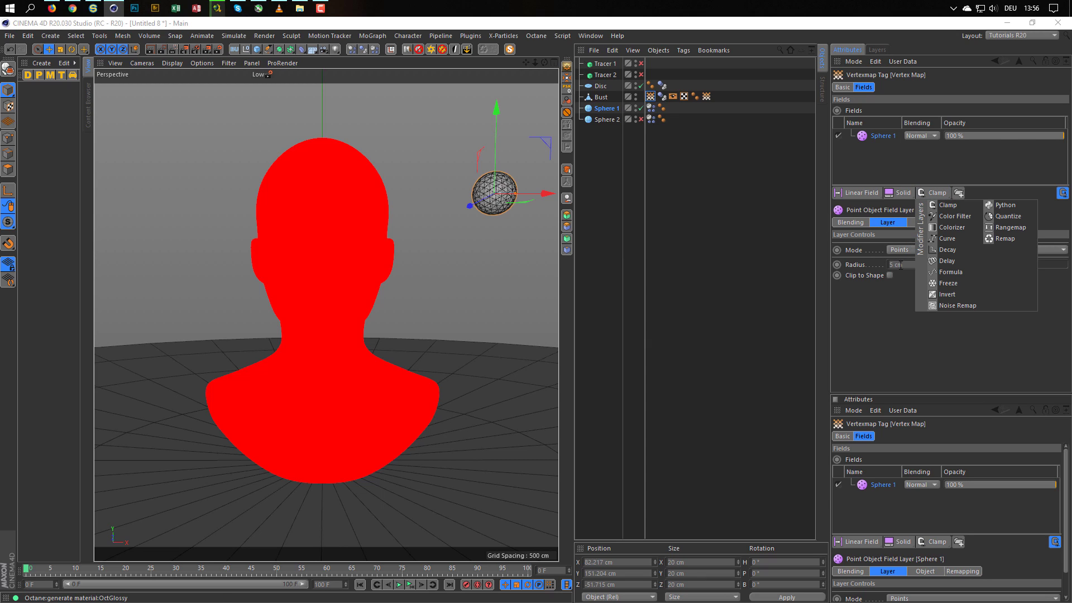
left_click(943, 248)
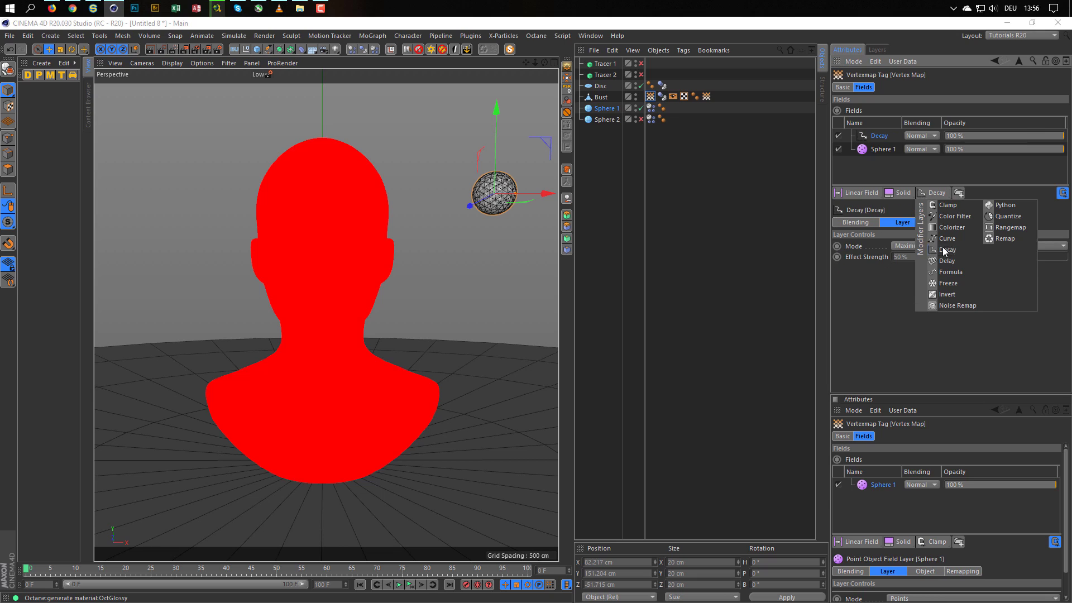
double_click(916, 258)
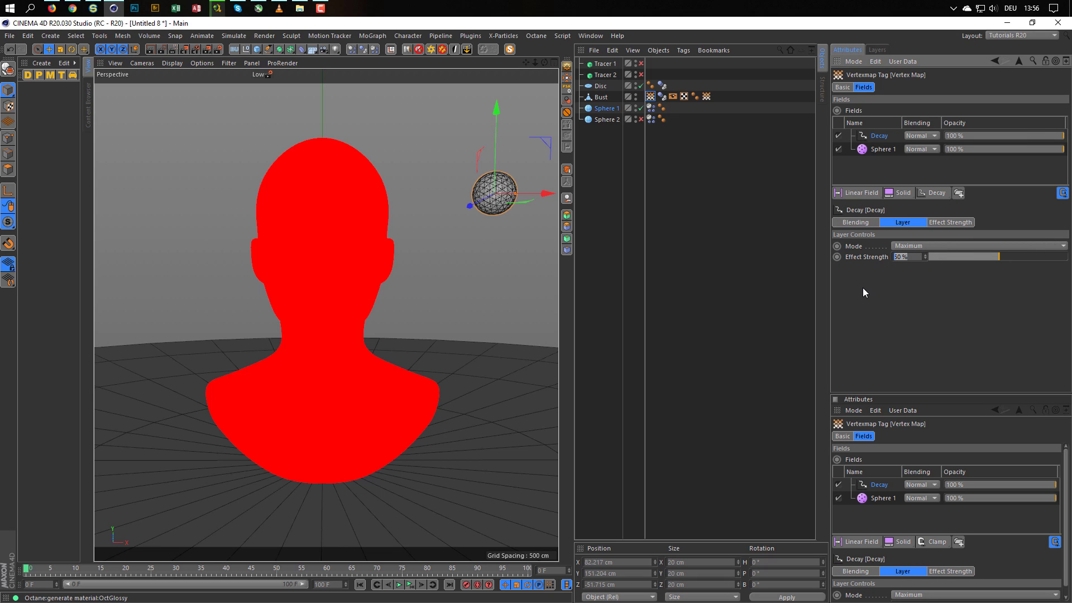
type("100")
key("Return")
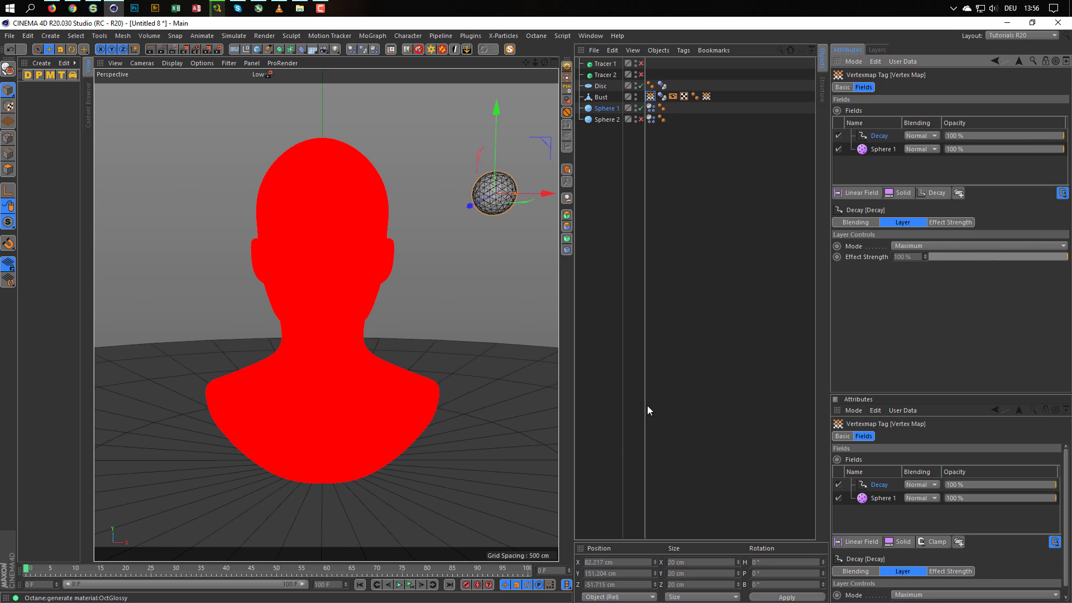
left_click(411, 585)
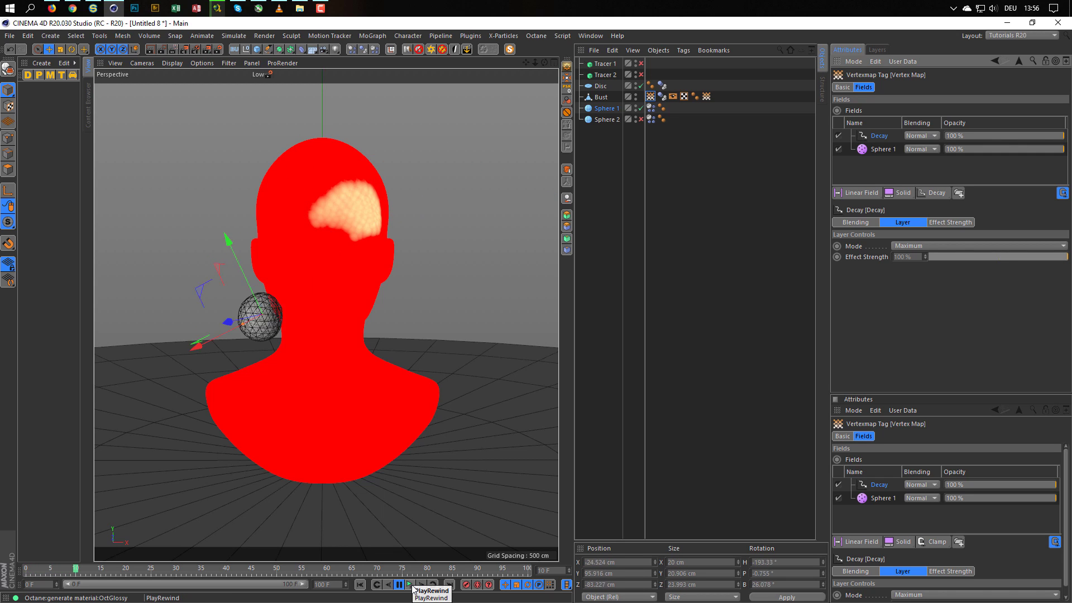
left_click(413, 587)
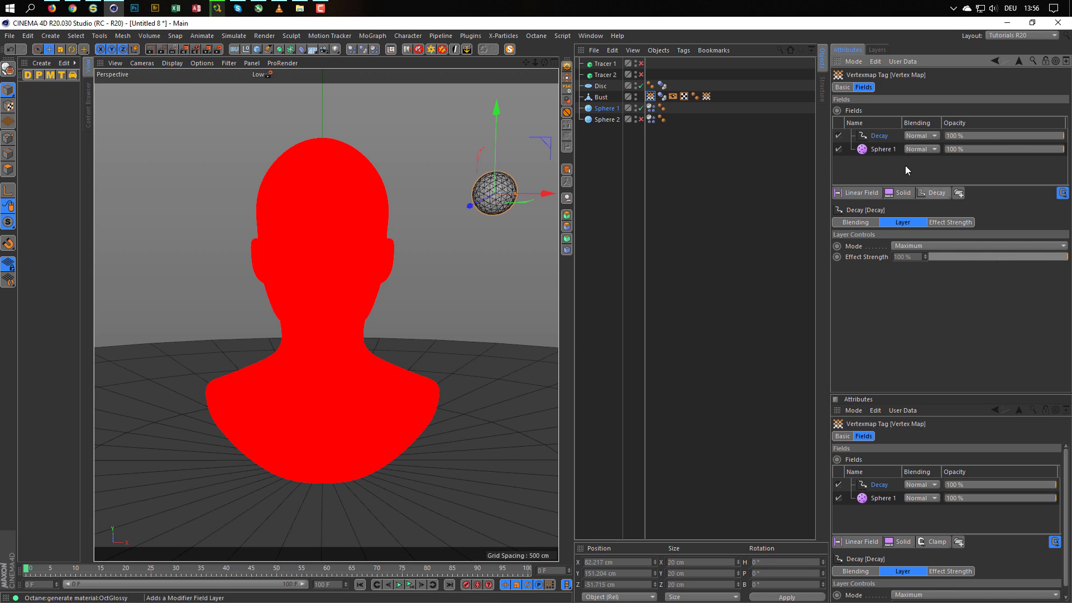
- Change the Sphere 1 field layer's mode to Surface and play the animation to check the painted area
left_click(885, 149)
left_click(916, 250)
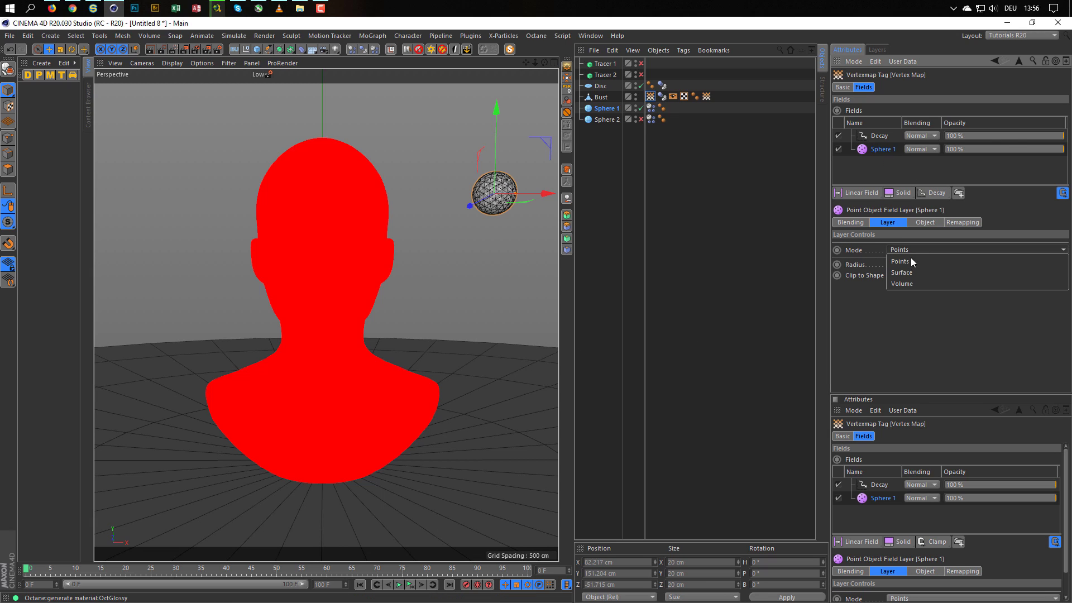
left_click(907, 272)
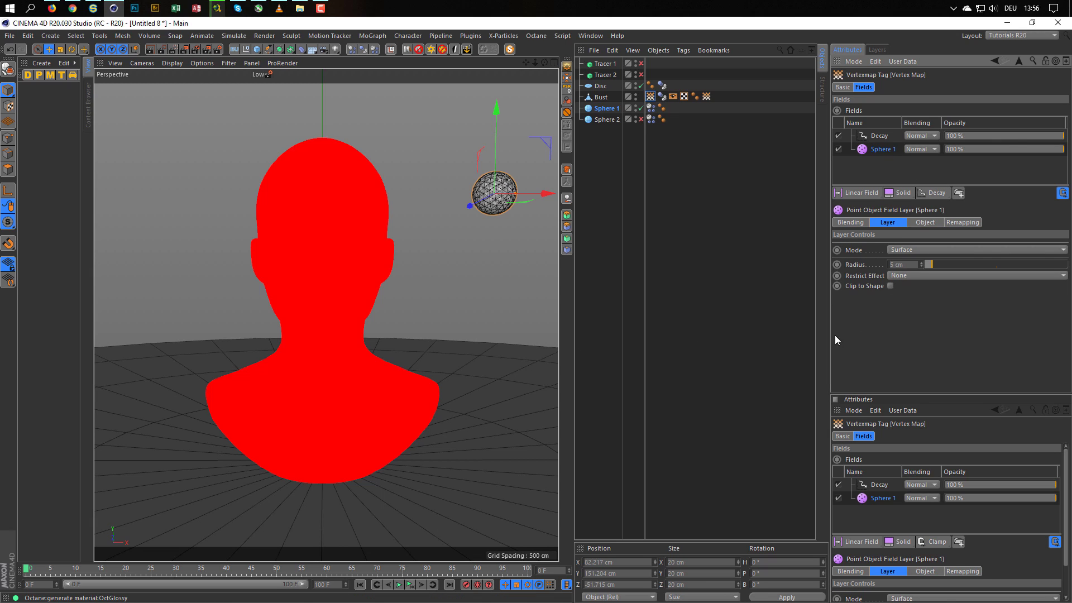
left_click(409, 584)
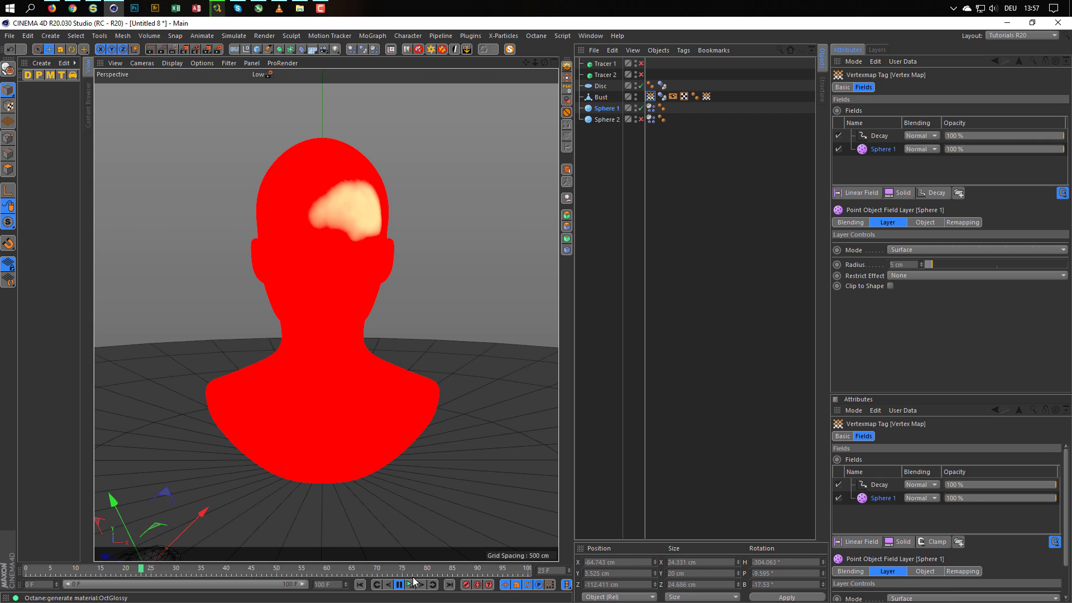
left_click(412, 584)
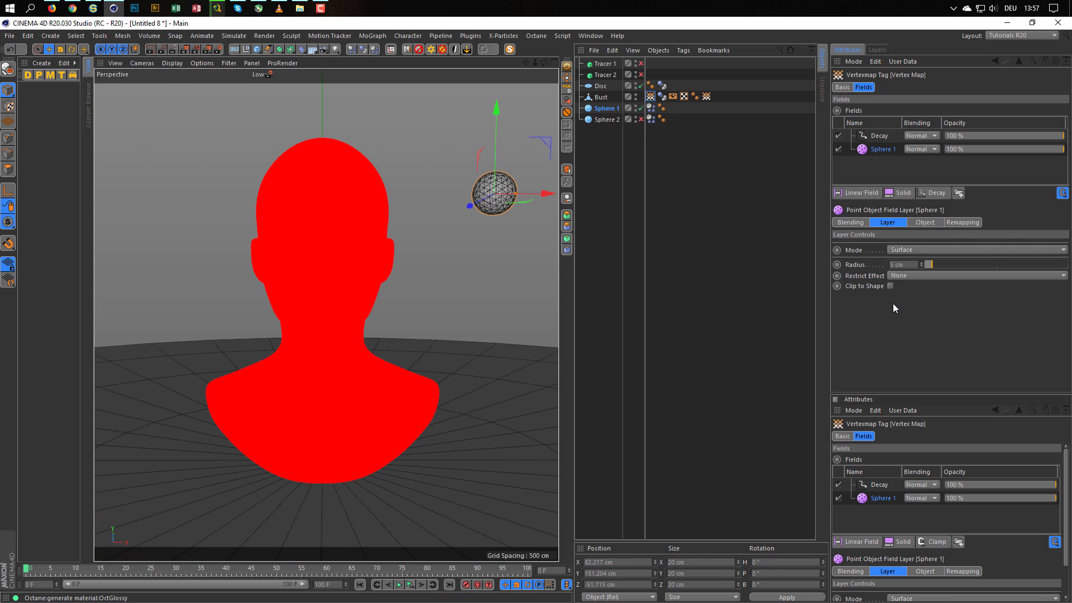
- Set the Decay layer's effect strength to 80%, preview the fading paint, and deselect everything to show the shaded bust
left_click(885, 137)
left_click(920, 257)
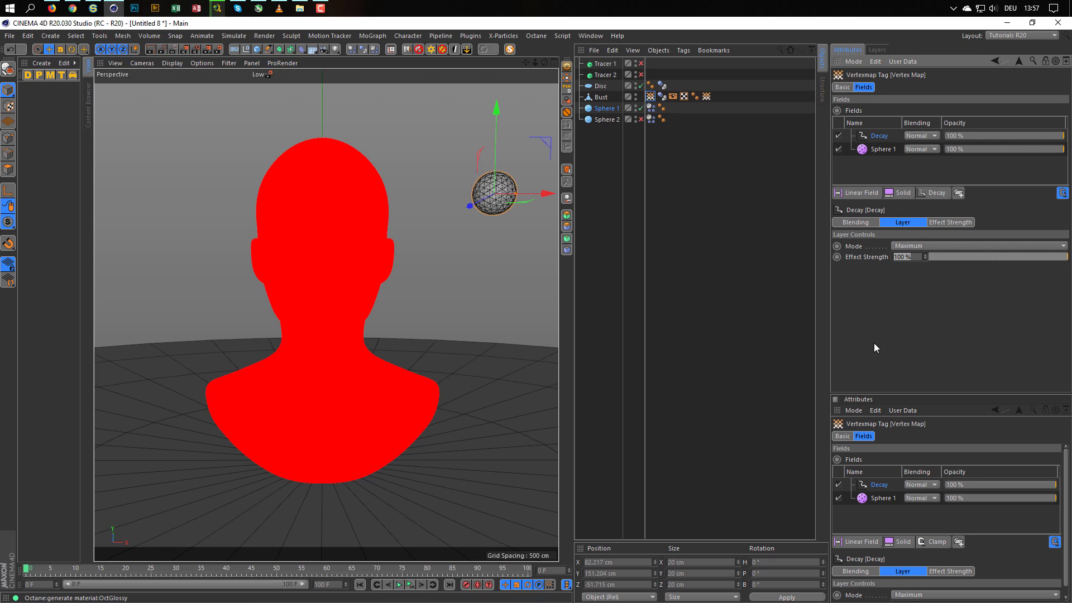
type("80")
key("Return")
key("F8")
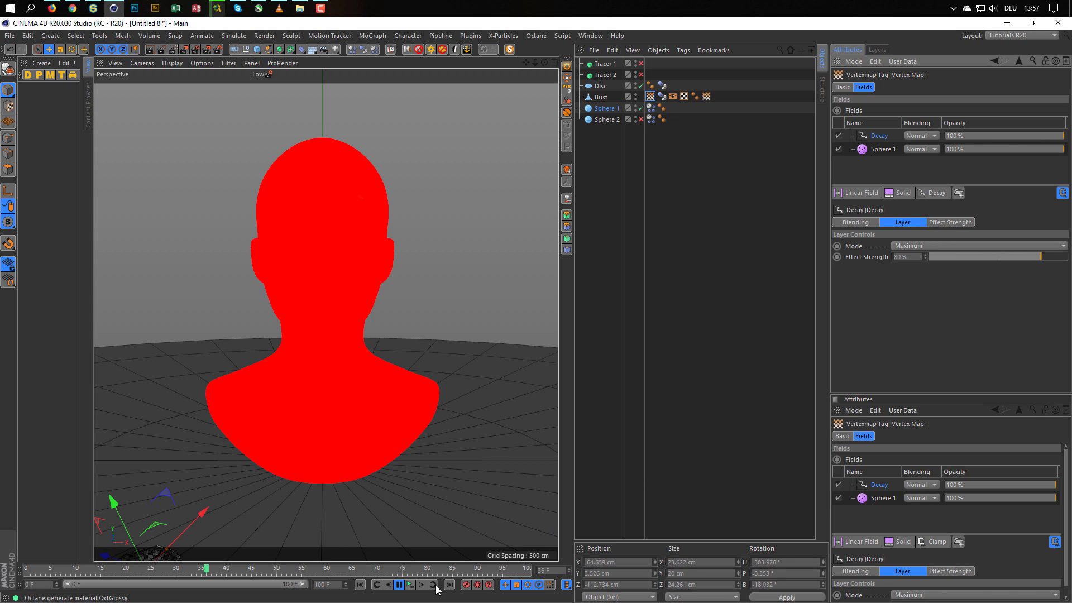
left_click(412, 585)
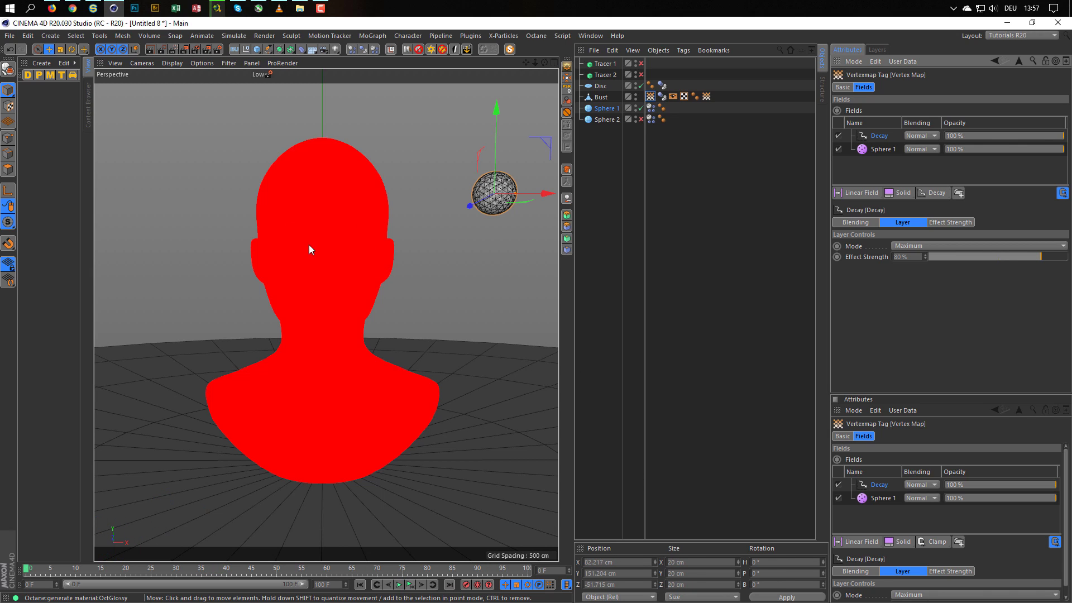
left_click_drag(318, 253, 311, 251, "alt")
left_click(620, 234)
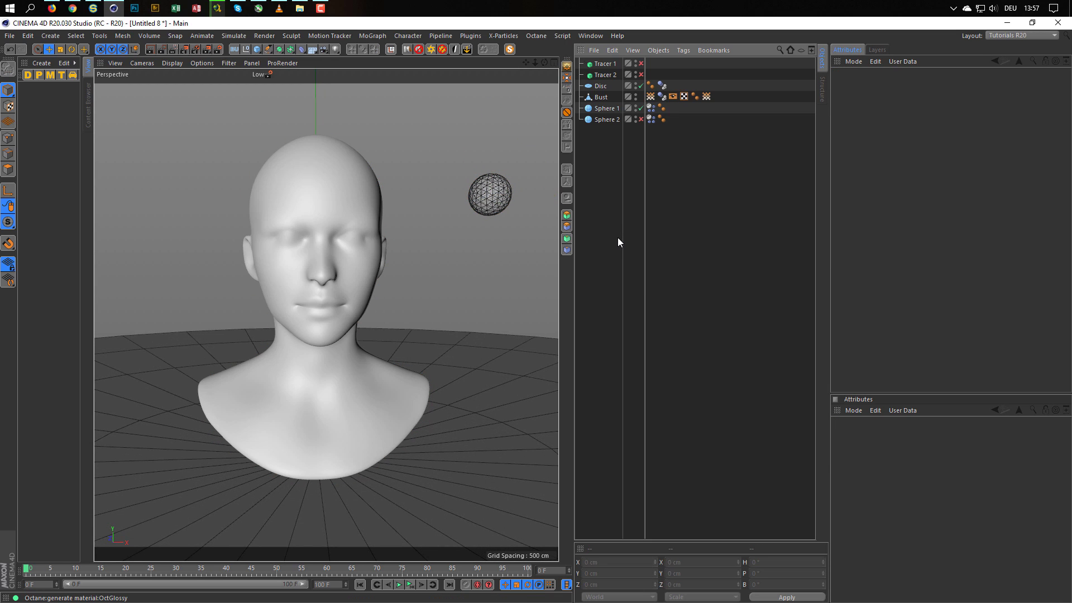
left_click(28, 74)
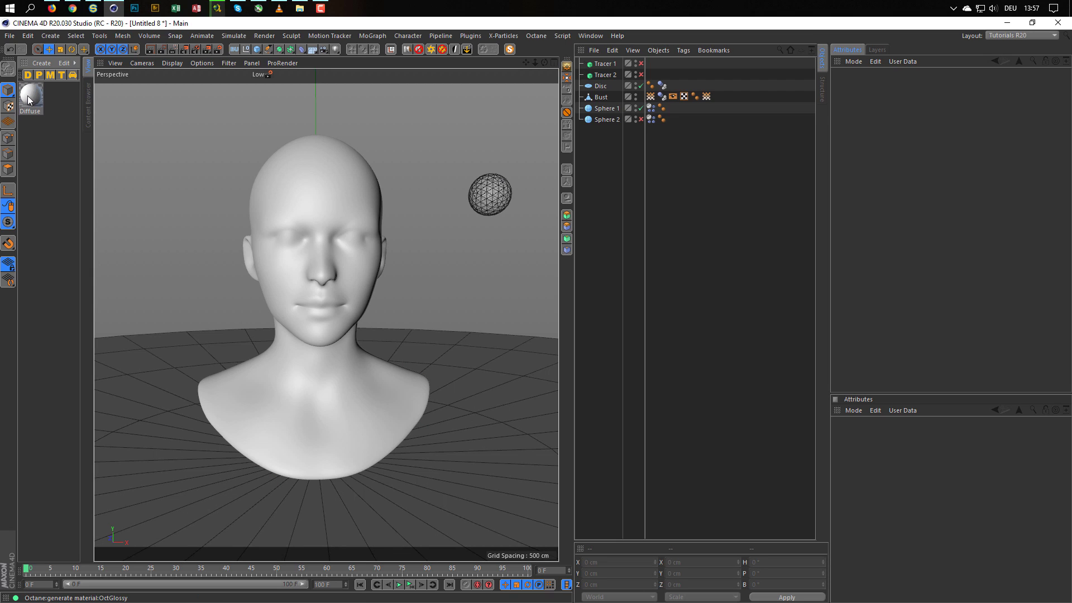
left_click(30, 95)
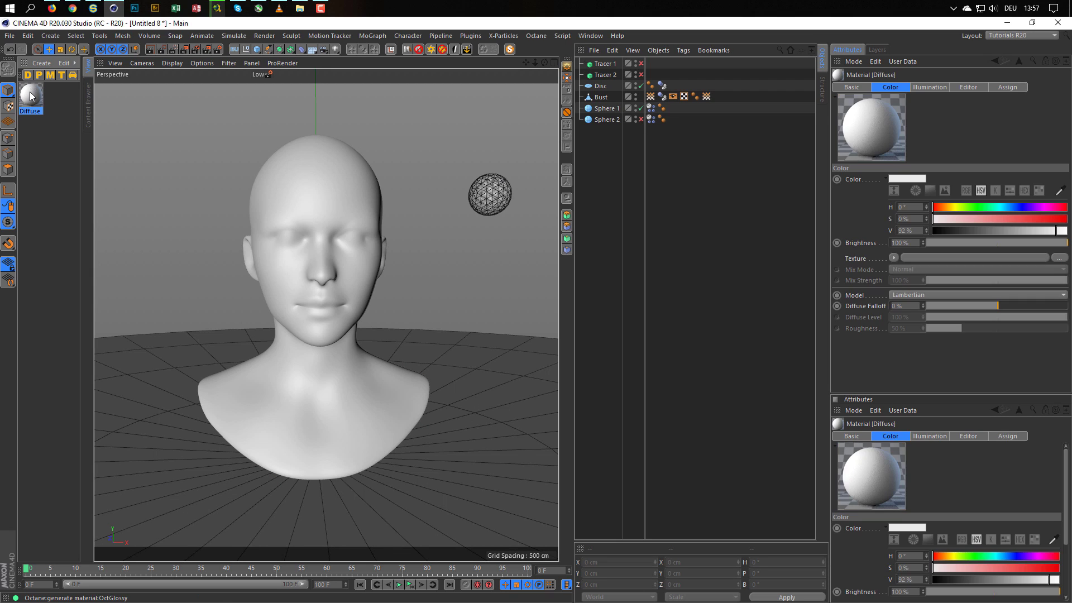
key("Delete")
- Create two new standard materials, applying the first one, Mat, to the Bust
double_click(32, 95)
left_click_drag(32, 96, 603, 97)
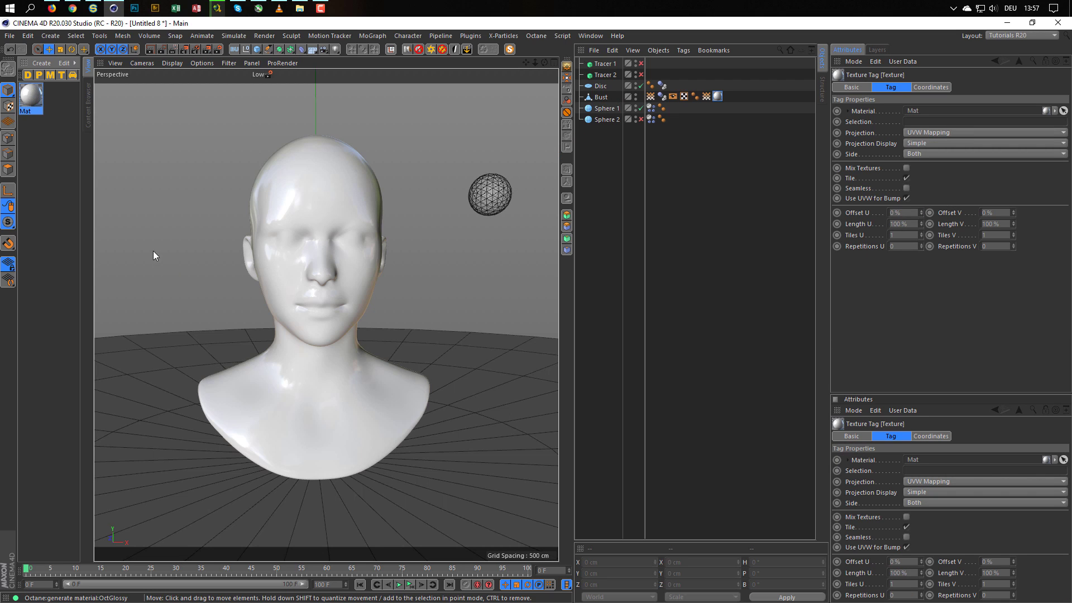
double_click(45, 178)
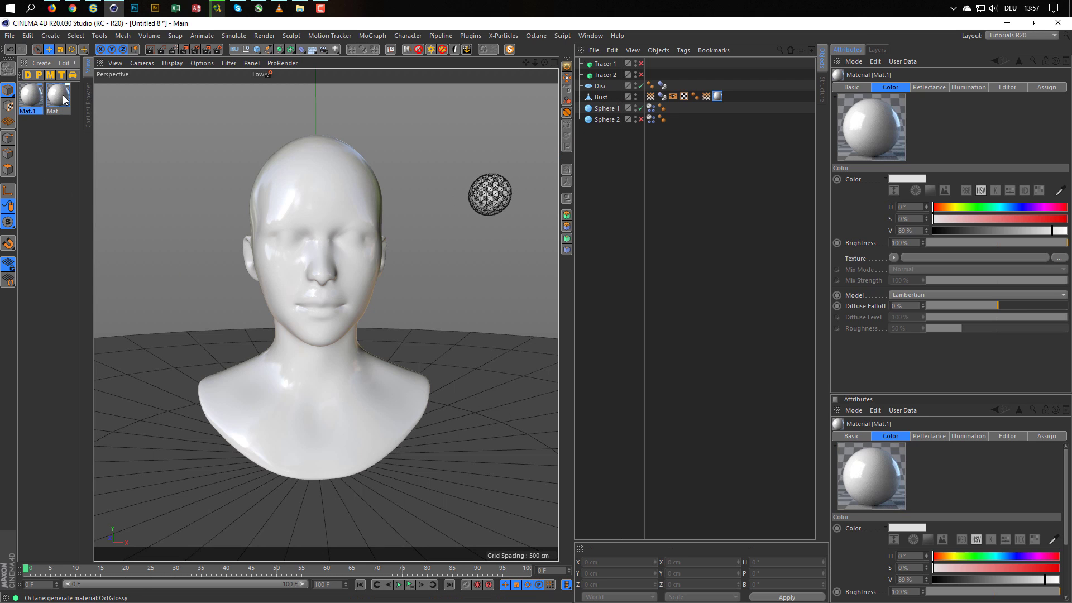
double_click(58, 96)
left_click(45, 161)
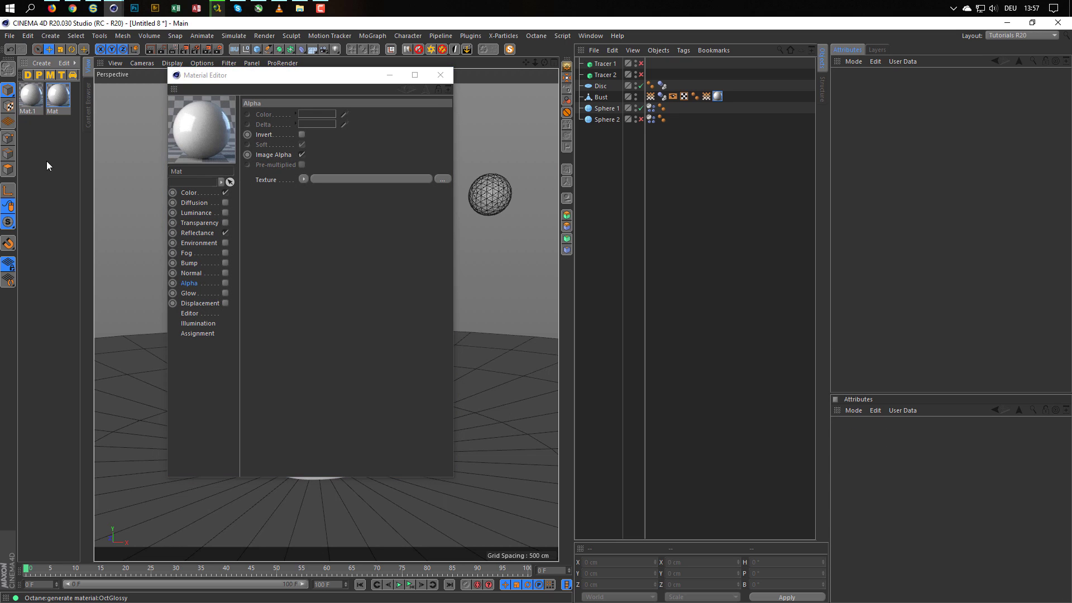
left_click(441, 75)
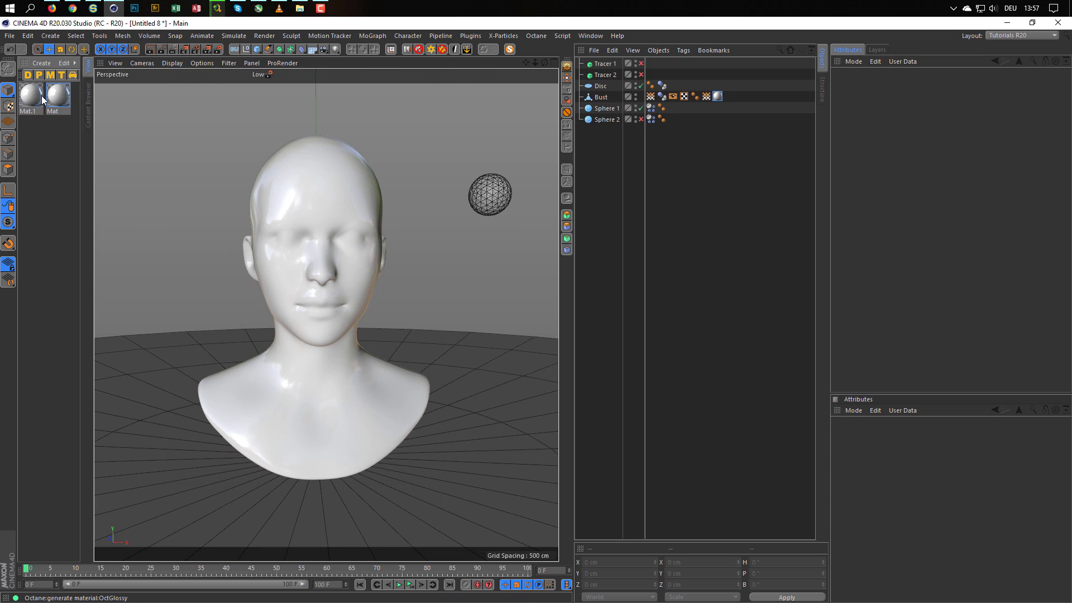
- Color Mat.1 blue with a hue of 223° and a saturation of 100%, and apply it to the Bust over Mat
double_click(42, 95)
left_click(197, 192)
left_click(409, 143)
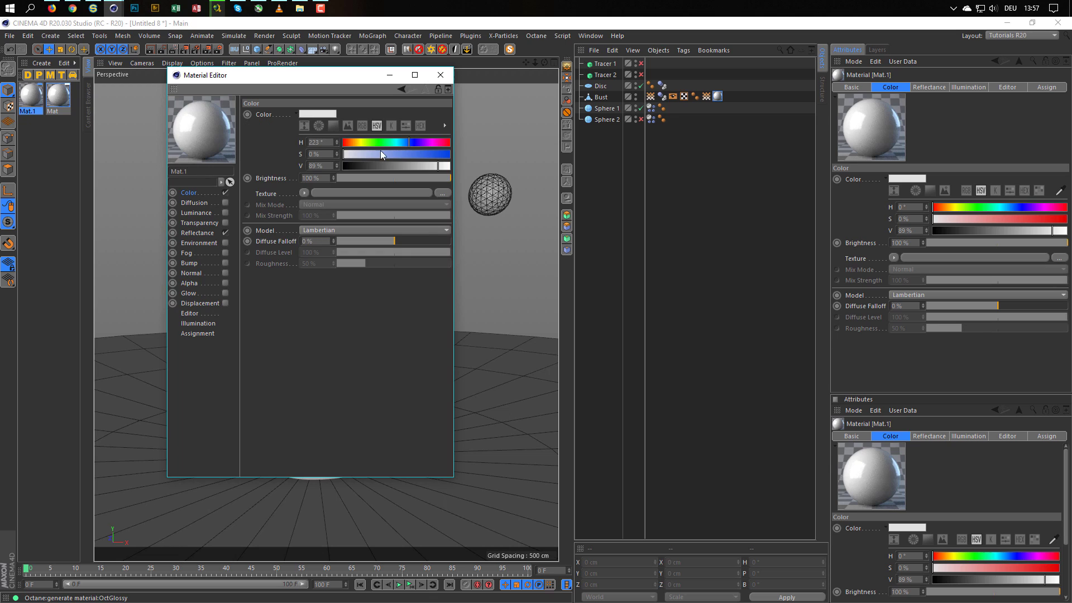
left_click_drag(380, 151, 452, 154)
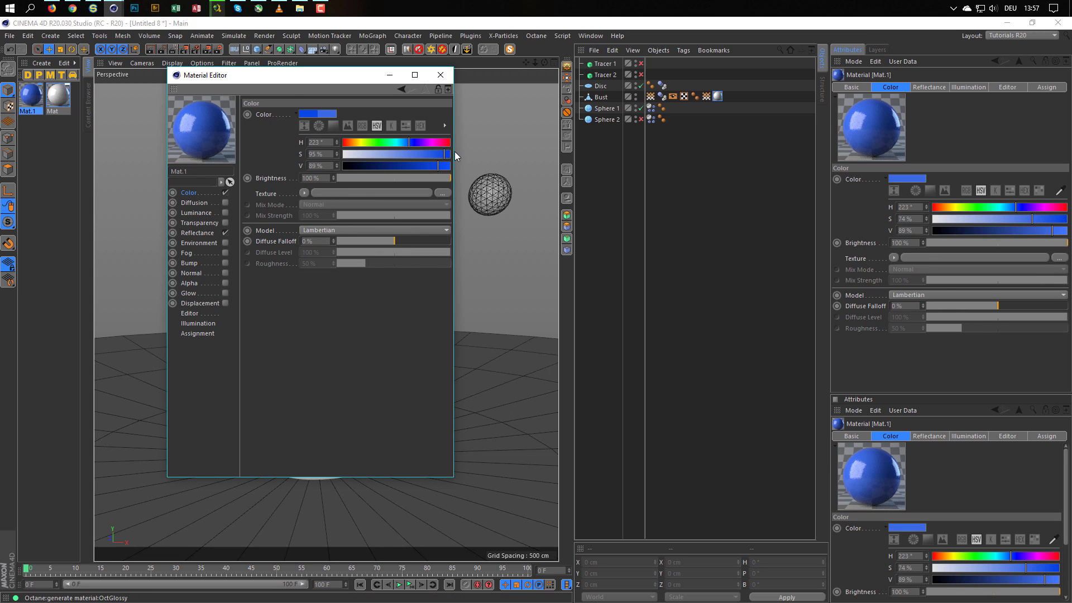
left_click_drag(361, 78, 733, 153)
left_click_drag(25, 95, 608, 99)
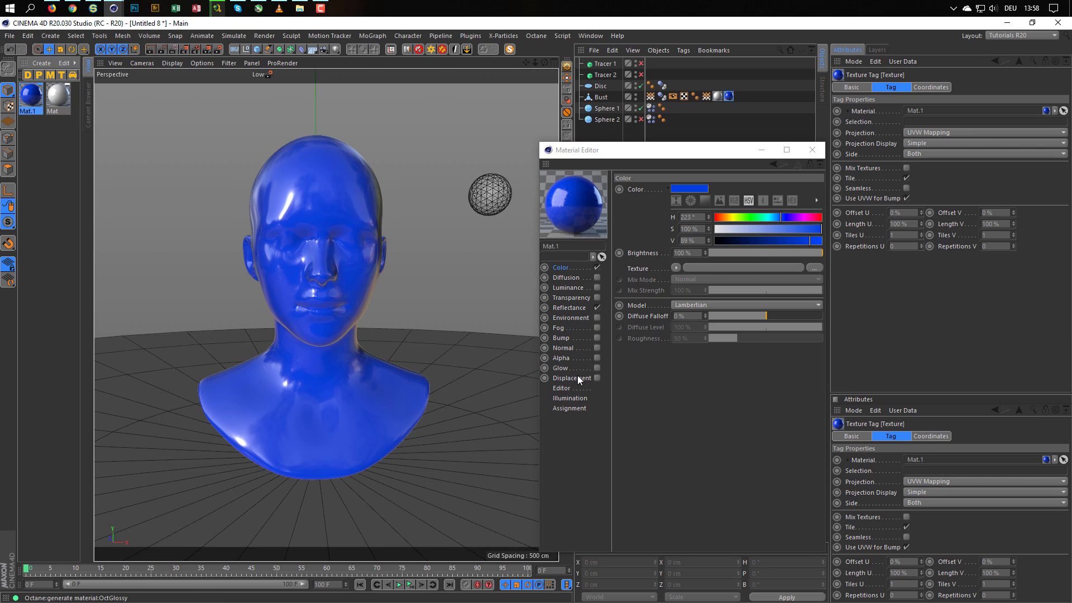
- Enable the Alpha channel of Mat.1 and load a Vertex Map shader as its texture
left_click(596, 357)
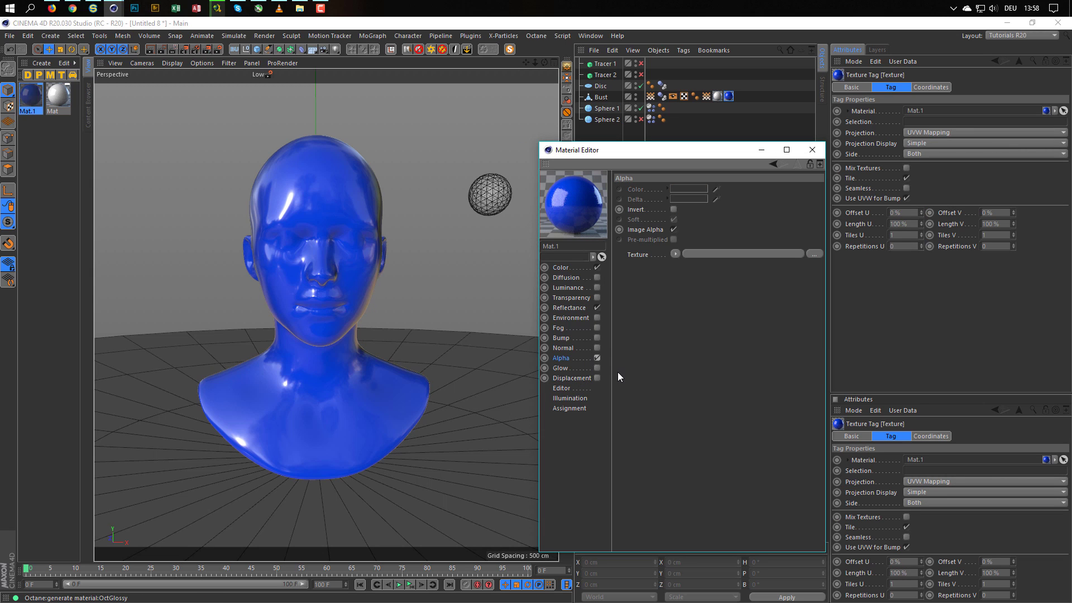
left_click(676, 255)
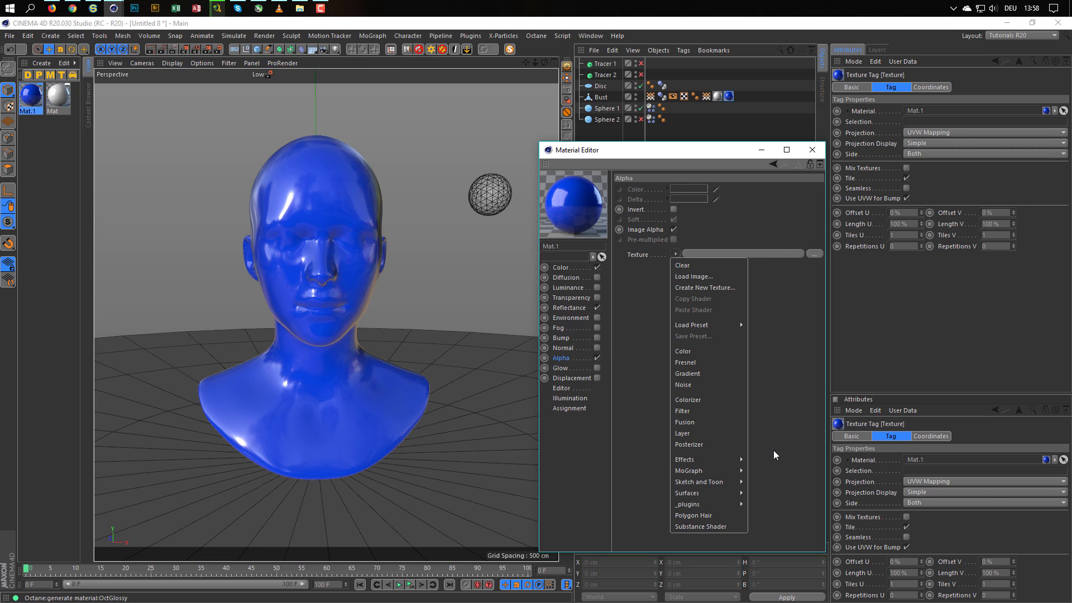
mouse_move(700, 459)
left_click(782, 584)
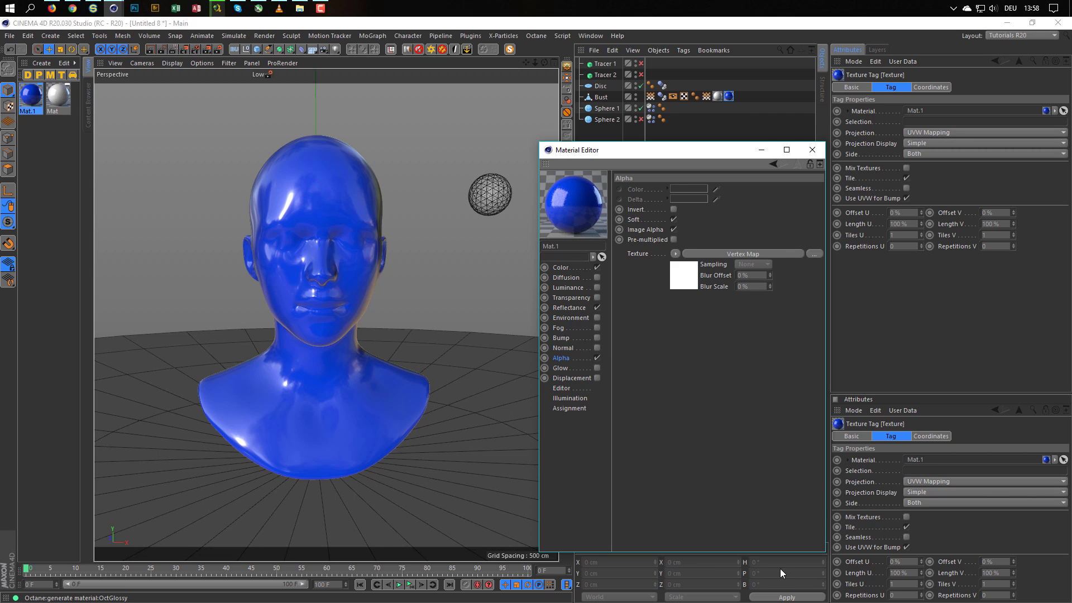
- Link the Bust's Fields-driven Vertex Map tag to the alpha's Vertex Map shader and play the animation to check the blue paint
left_click(682, 274)
left_click_drag(650, 96, 683, 268)
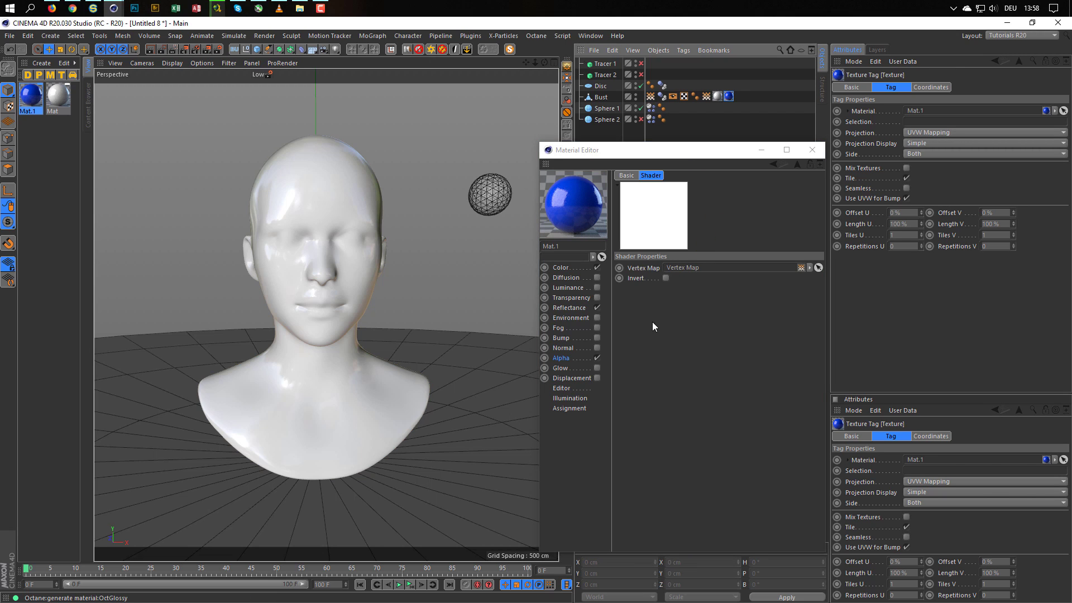
left_click(796, 164)
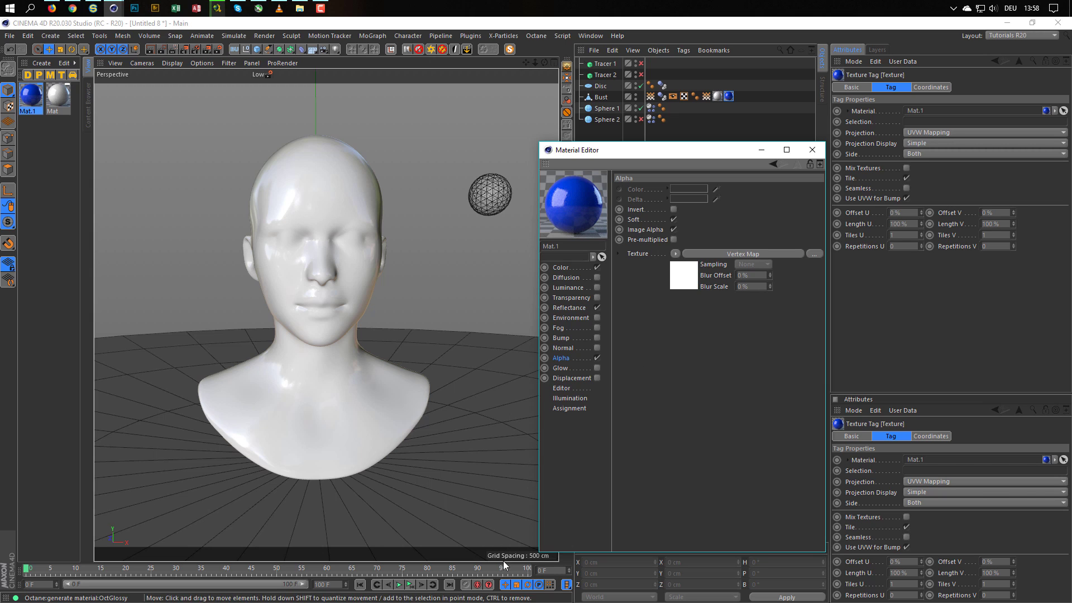
left_click(411, 585)
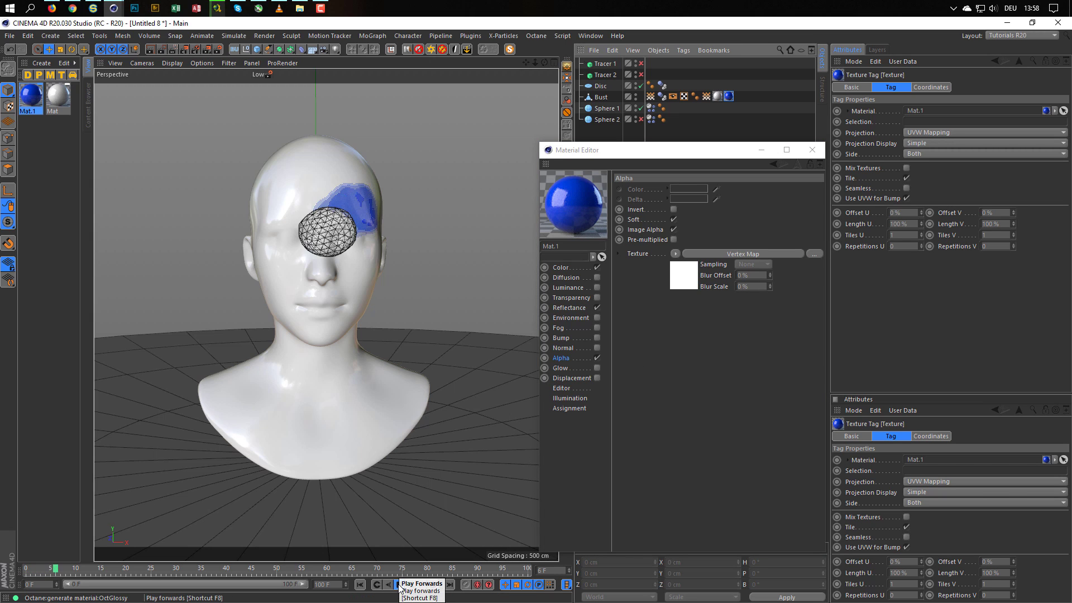
left_click(399, 585)
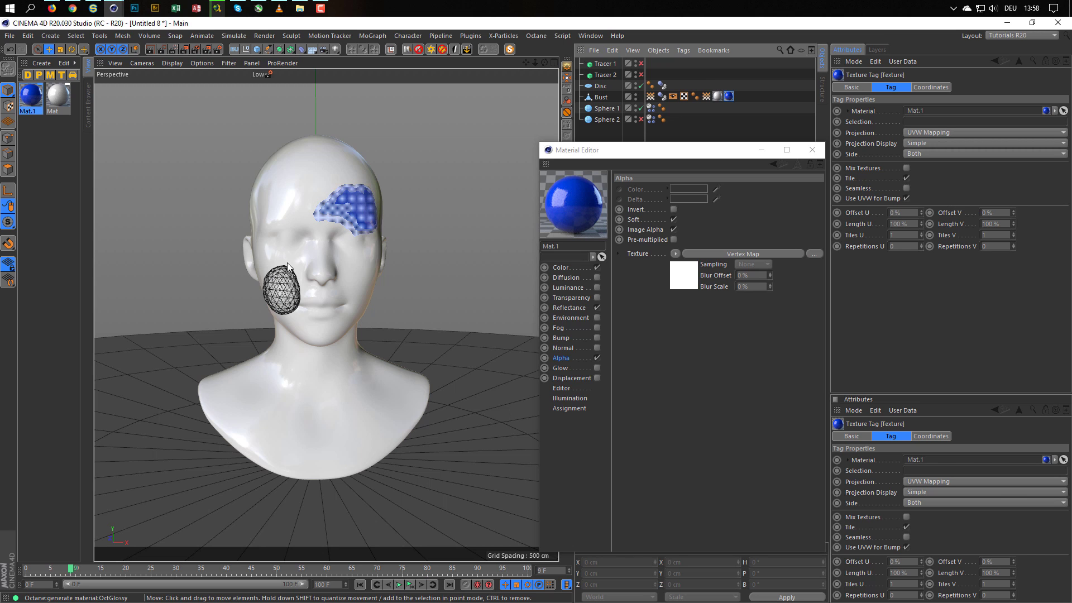
- Preview the blue paint on the Bust's forehead with the Interactive Render Region, turning the region off again
left_click_drag(446, 207, 364, 210, "alt")
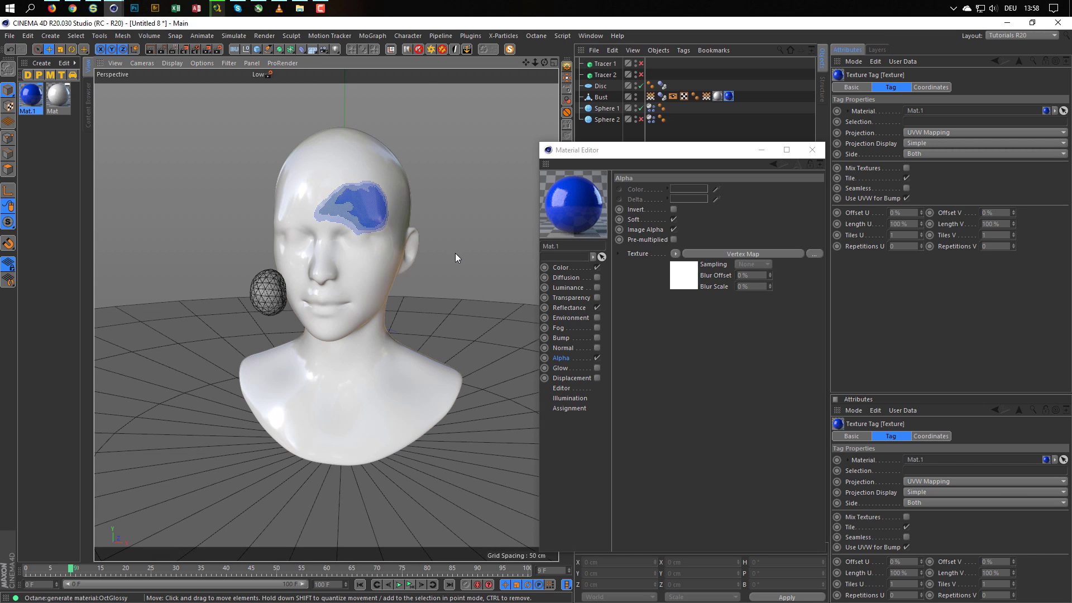
left_click(174, 49)
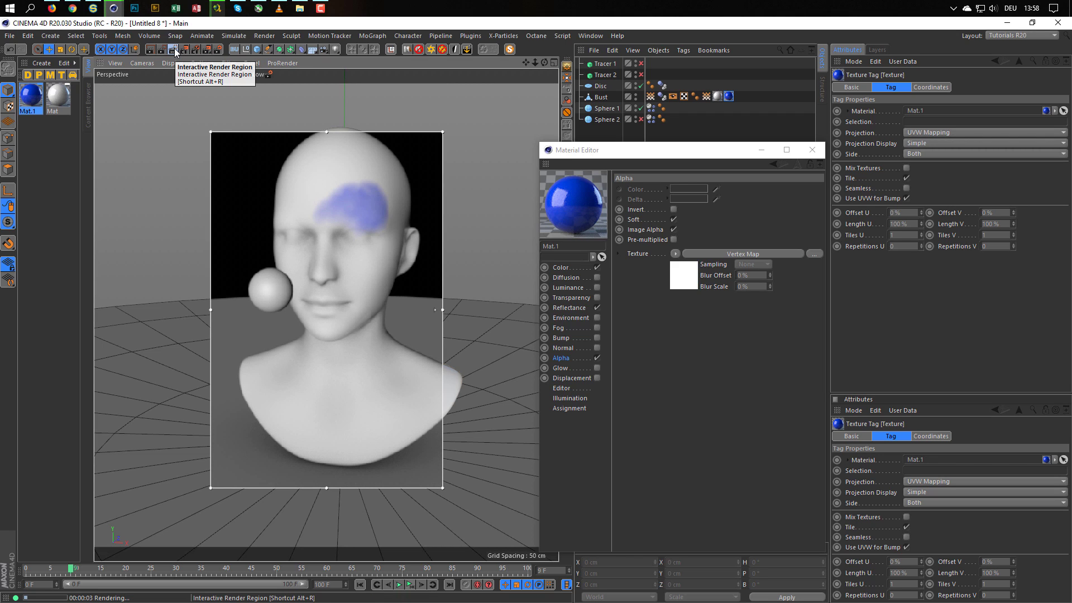
left_click(174, 49)
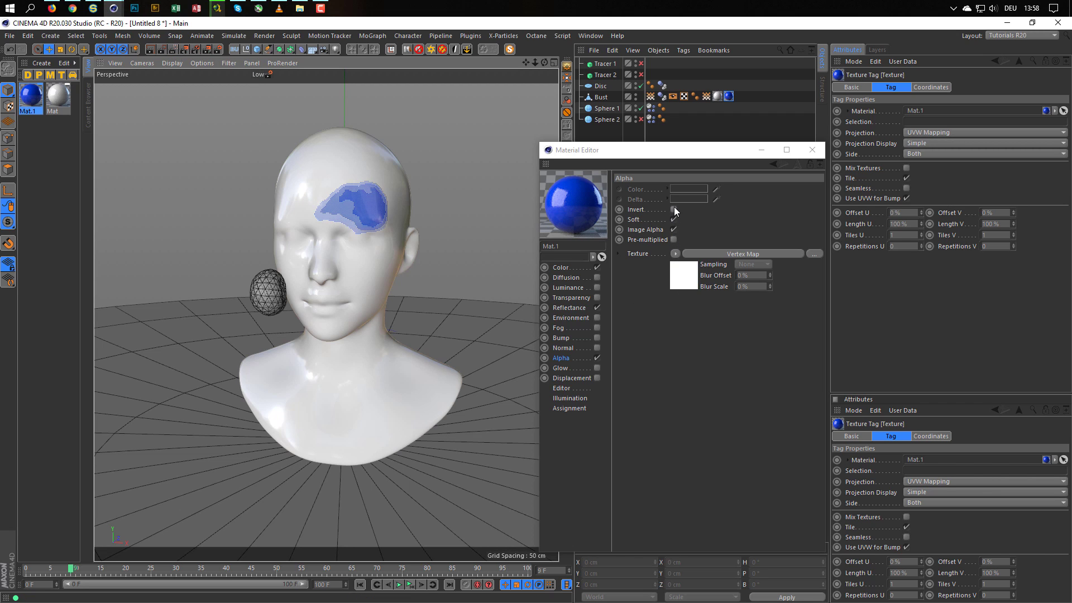
- Disable Image Alpha and Soft in Mat.1's Alpha channel and enable Invert
left_click(673, 228)
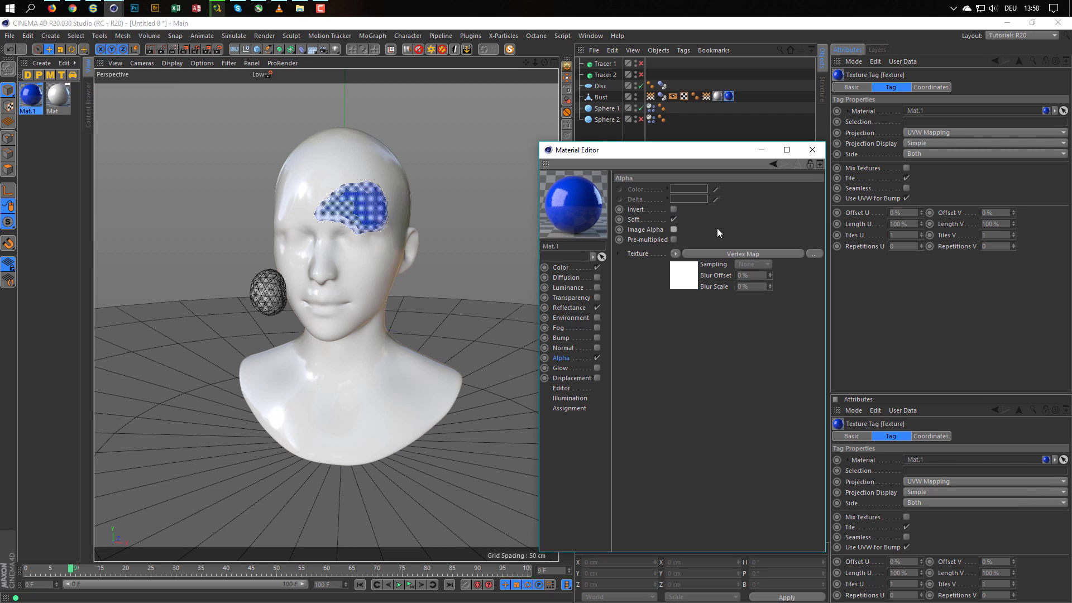
left_click(673, 219)
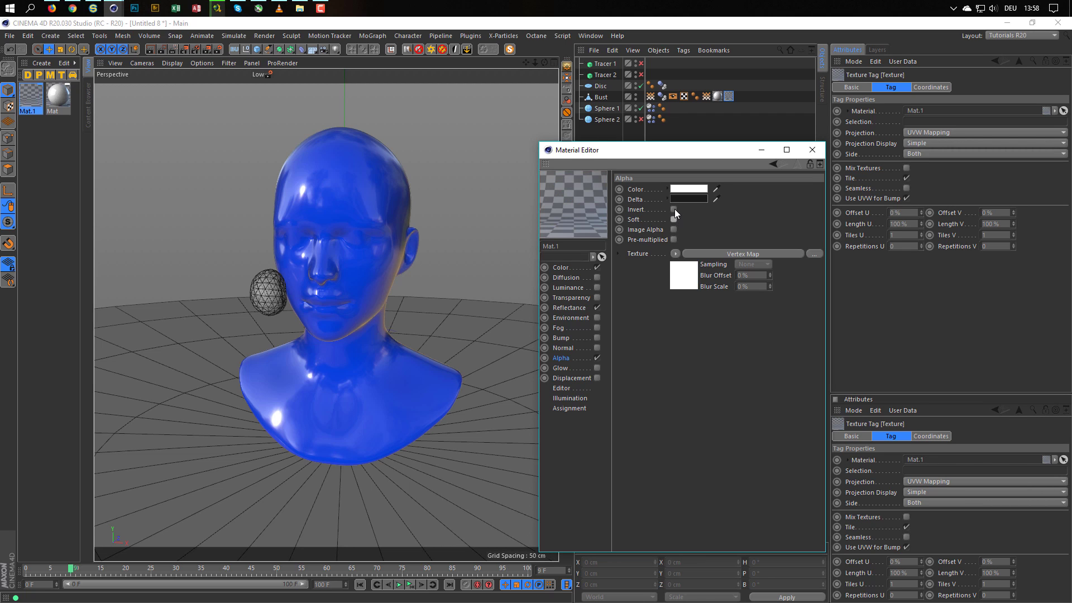
left_click(674, 210)
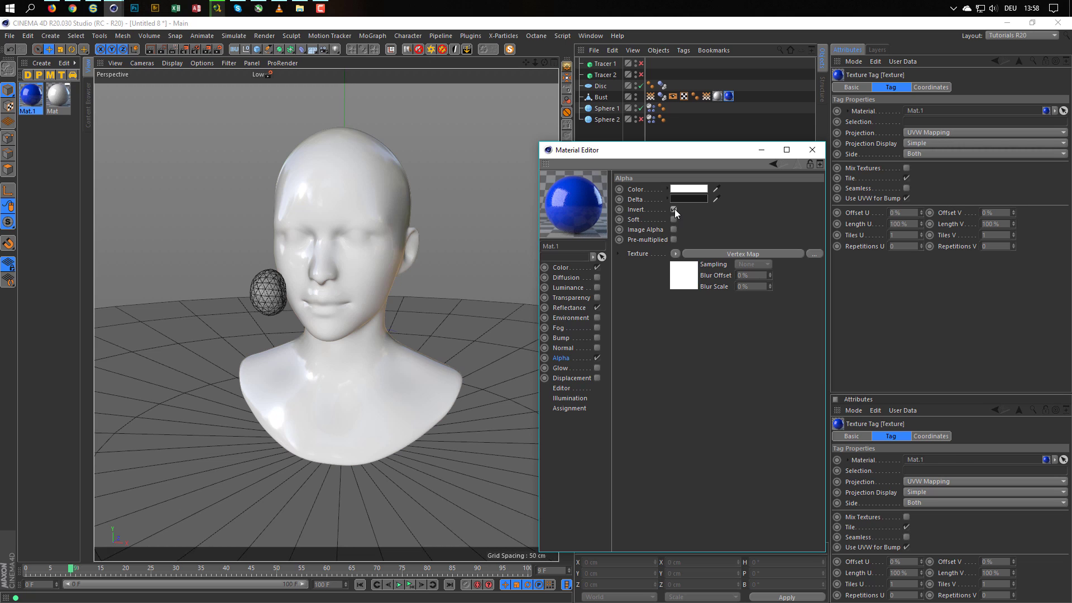
- Play the animation briefly and check the inverted alpha on the Bust with the Interactive Render Region
left_click(398, 584)
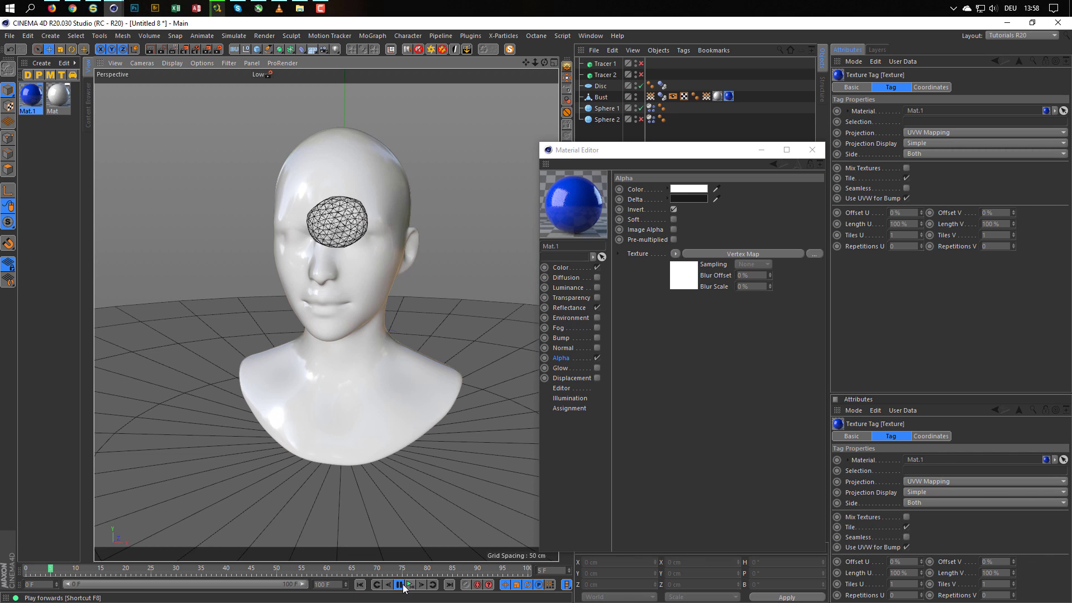
left_click(400, 585)
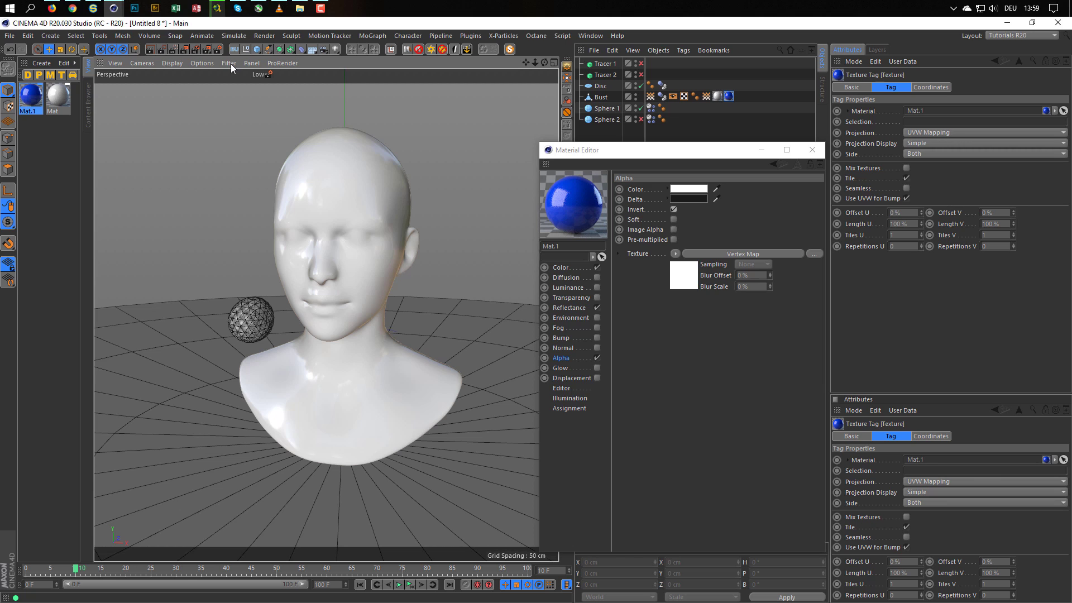
left_click(175, 51)
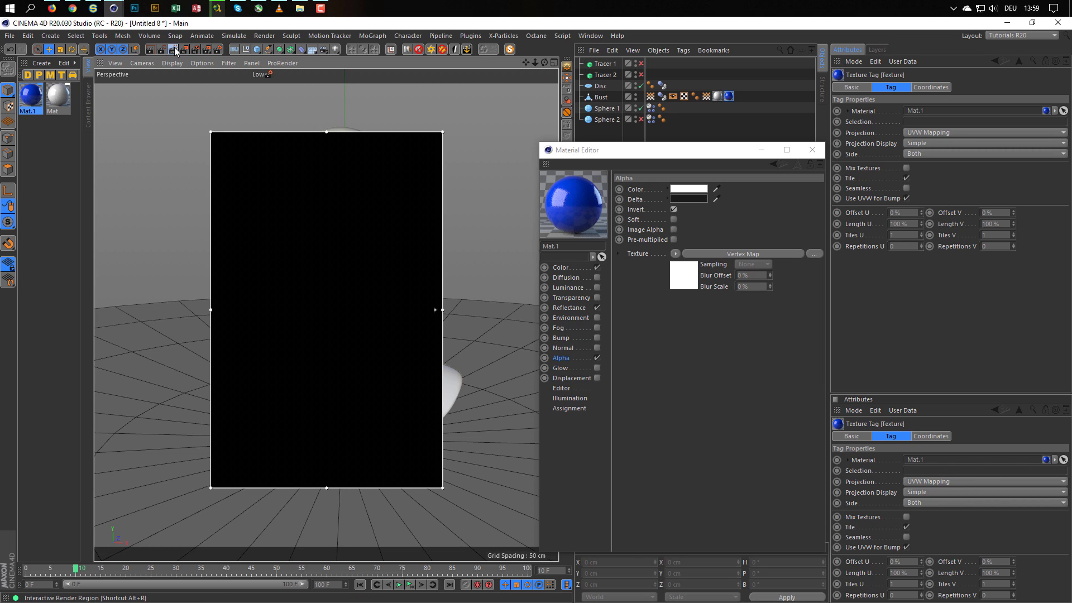
left_click(175, 51)
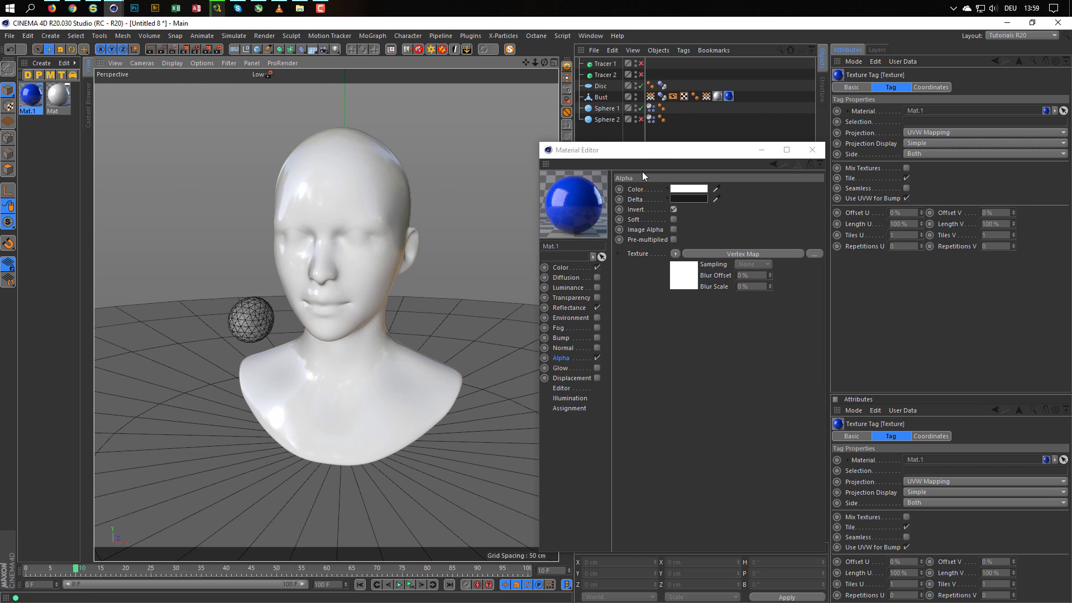
- Add a Clamp layer with Add blending above Decay in the Bust's Vertex Map fields and start an interactive render preview
left_click(652, 97)
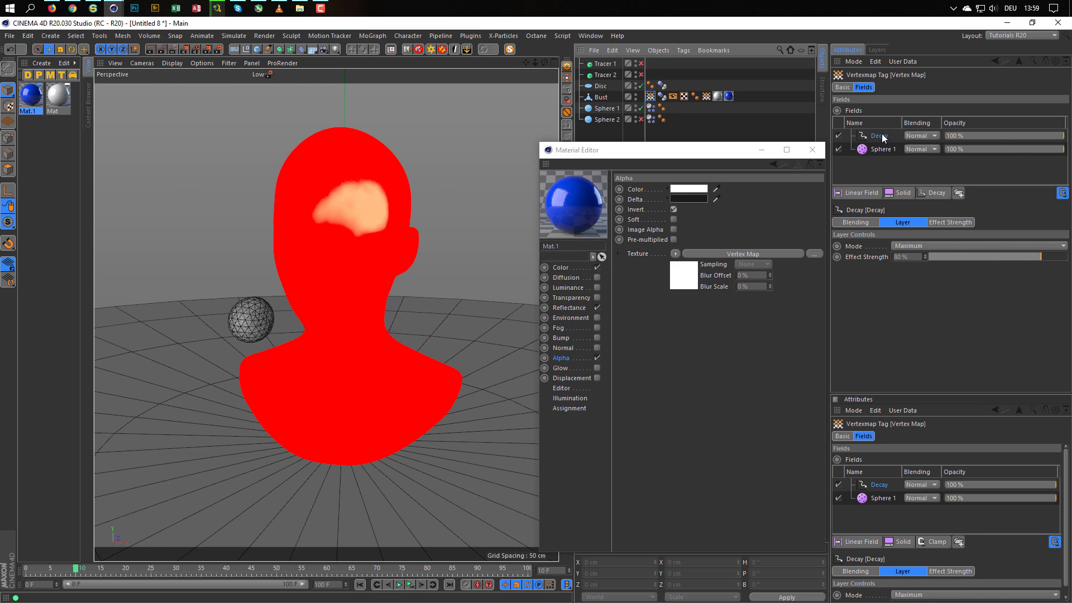
left_click(936, 194)
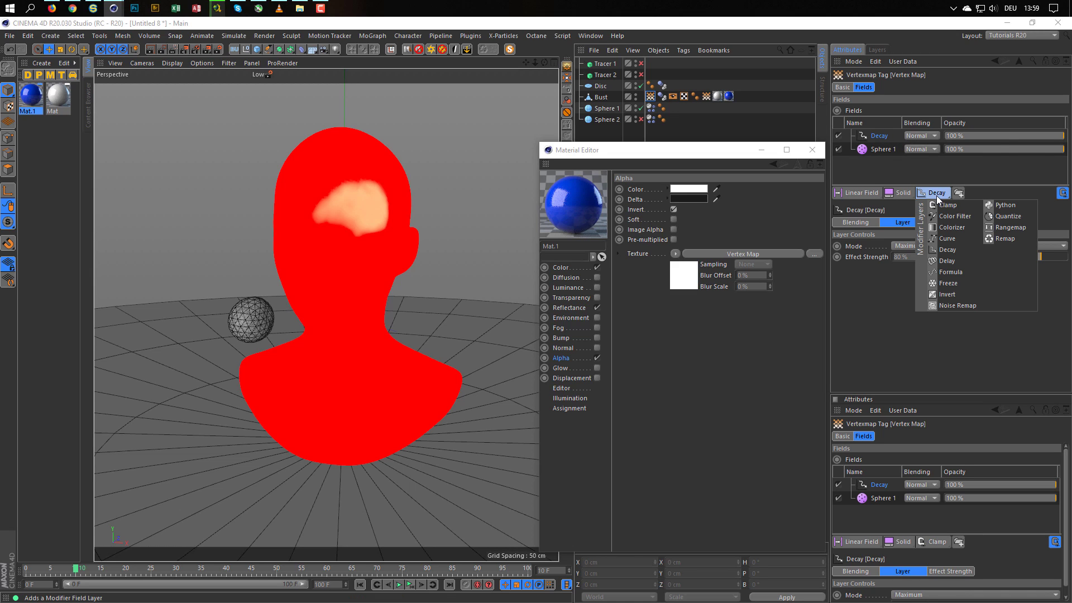
left_click(948, 204)
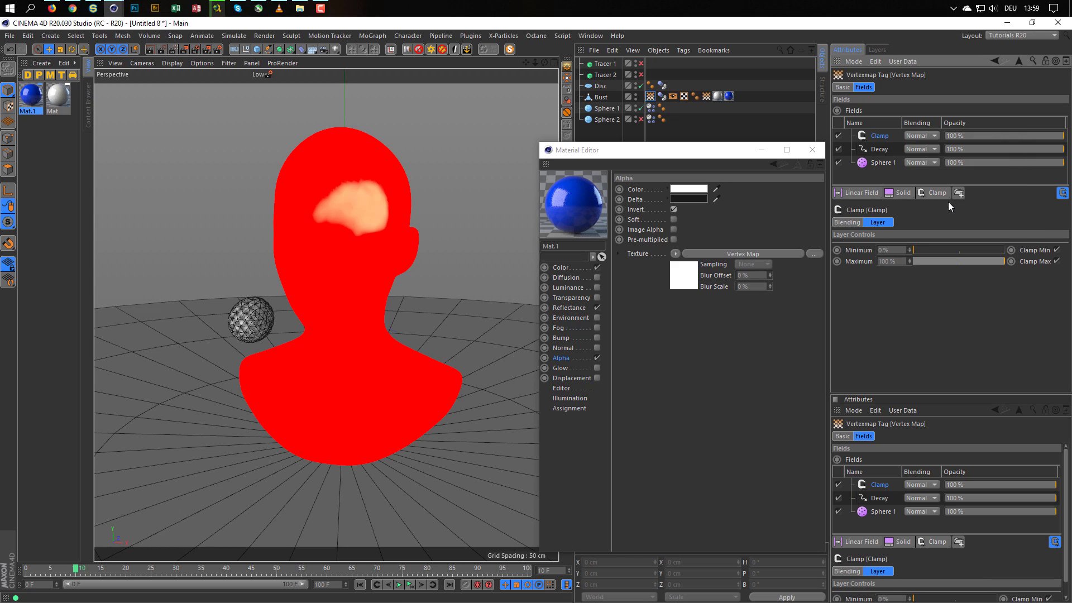
left_click(929, 135)
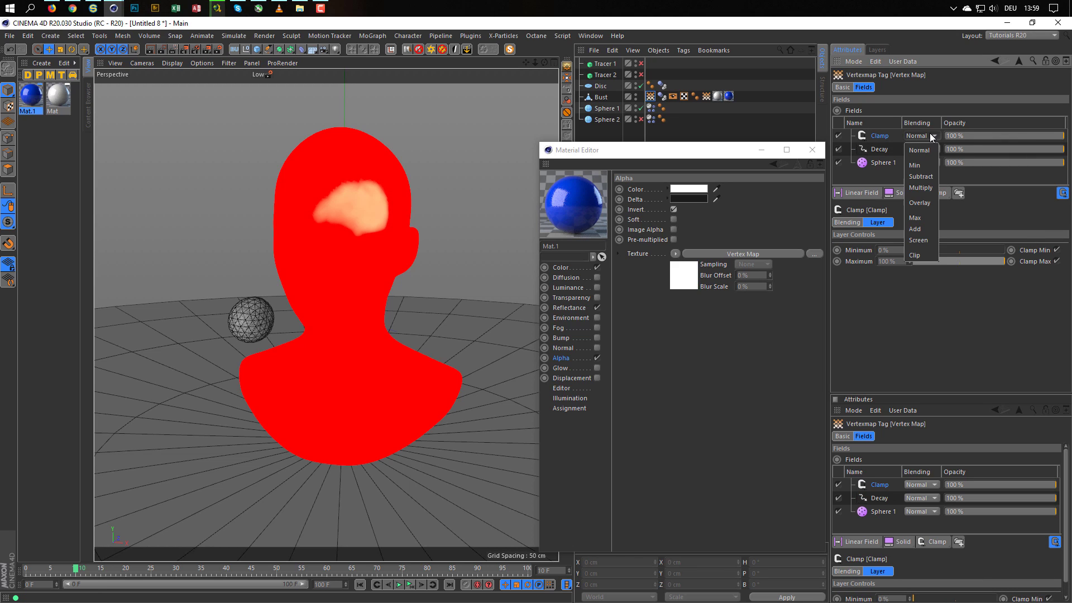
left_click(914, 228)
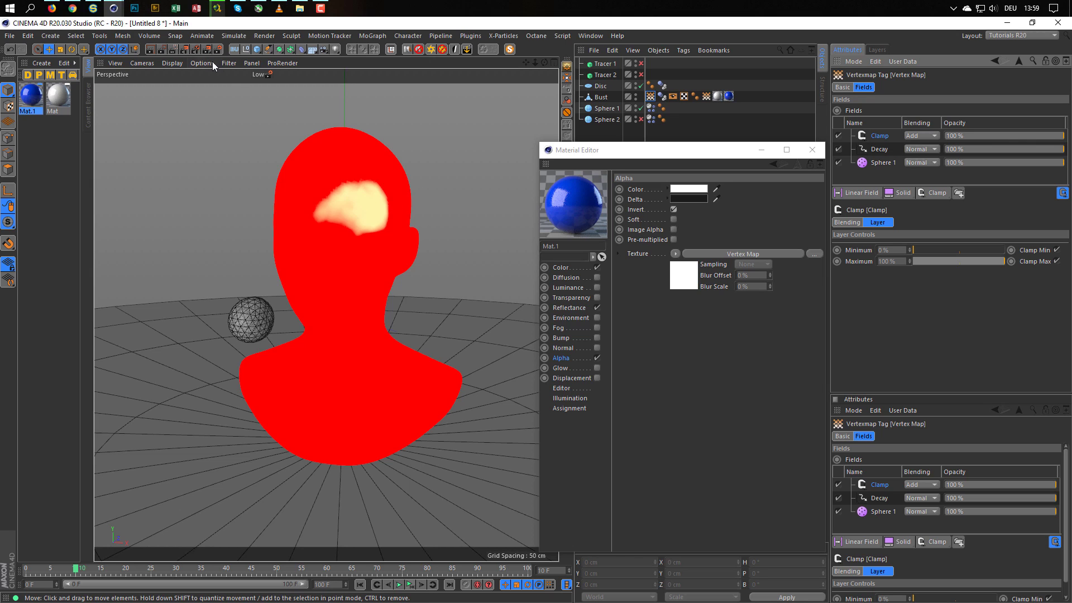
left_click(175, 50)
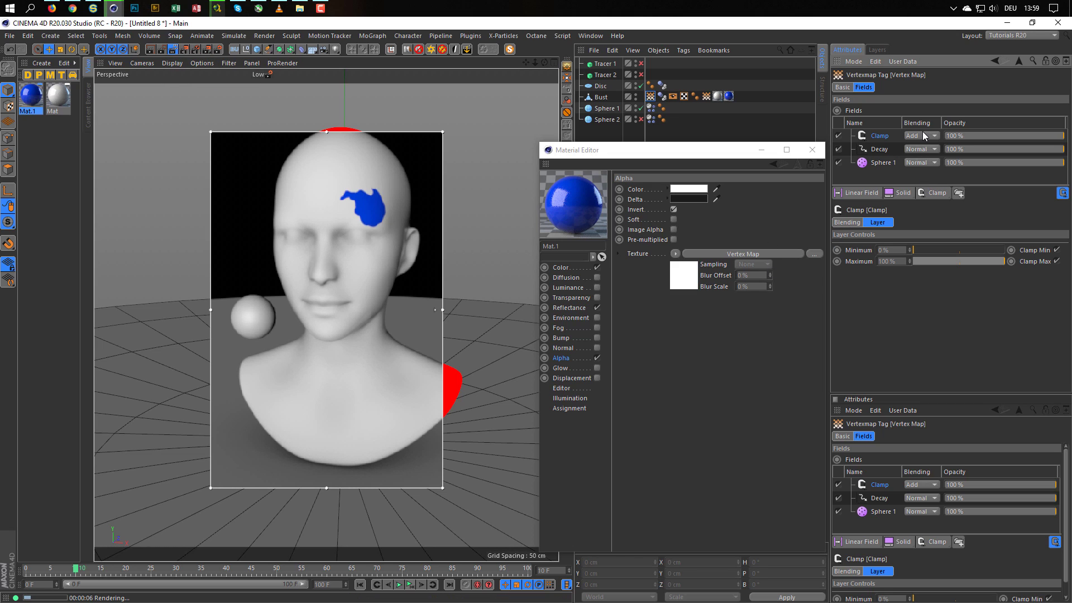
- Wrap the alpha's Vertex Map in a Layer shader and add a Brightness / Contrast / Gamma effect to it
left_click(676, 254)
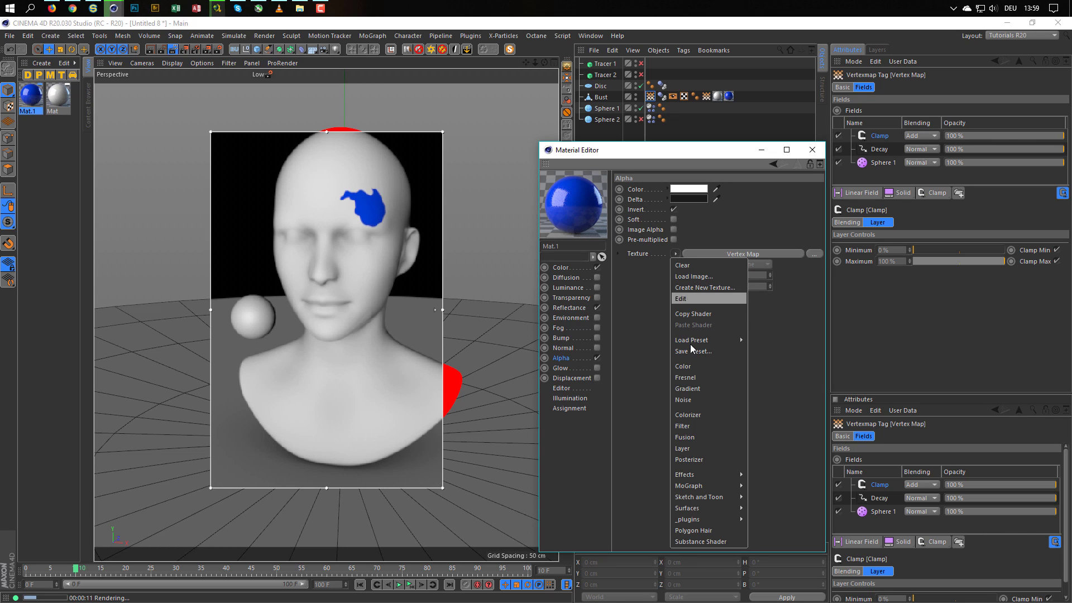
left_click(690, 448)
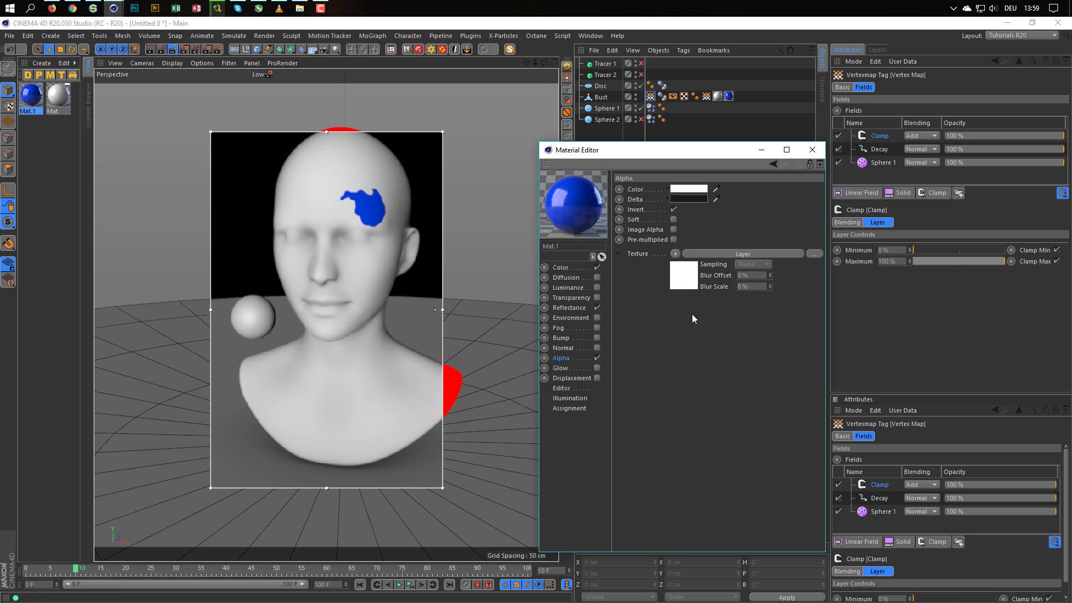
left_click(683, 281)
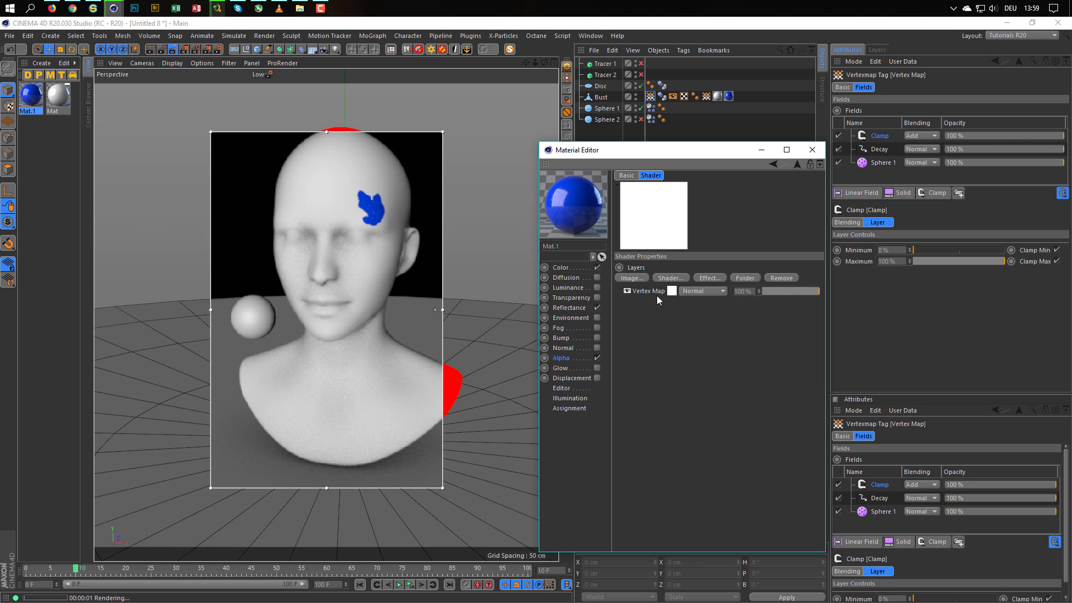
left_click(709, 278)
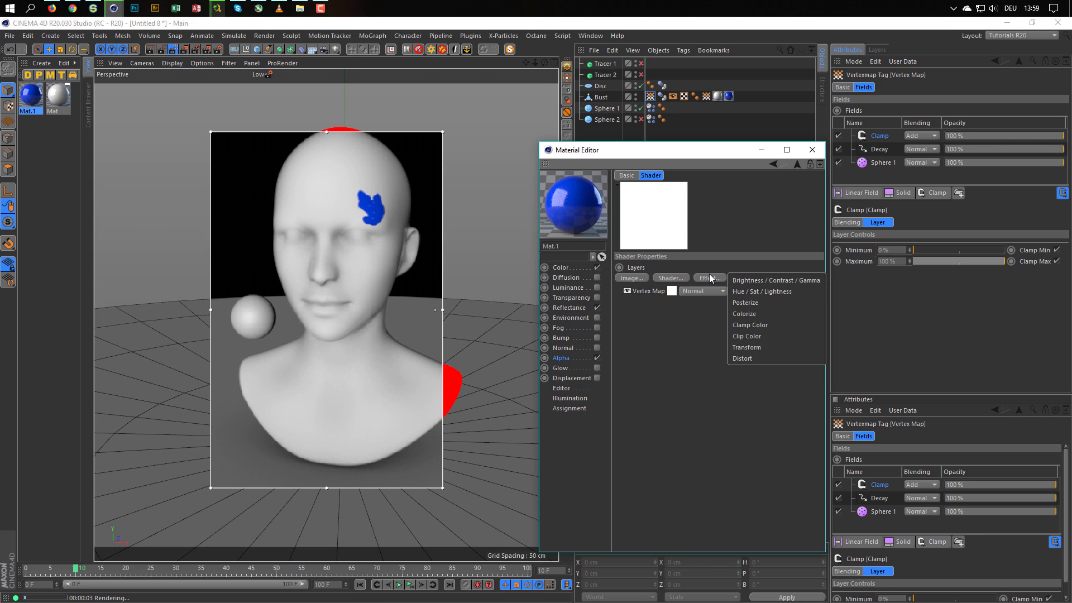
left_click(804, 280)
- Try a contrast of 75% and a gamma of 2.7 for the B/C/G effect
left_click_drag(795, 301, 798, 303)
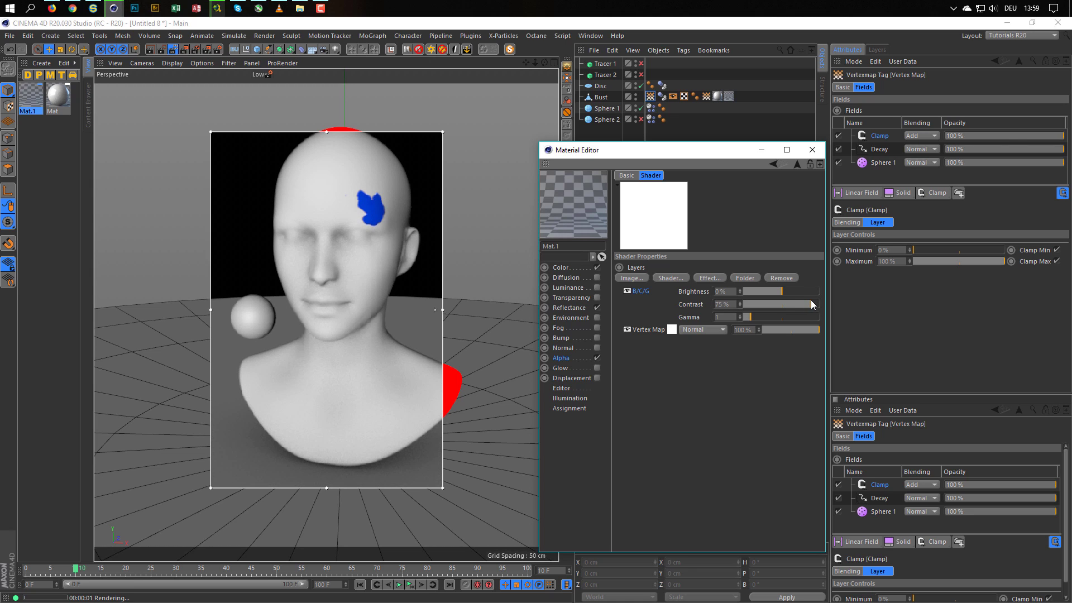
left_click_drag(755, 314, 758, 315)
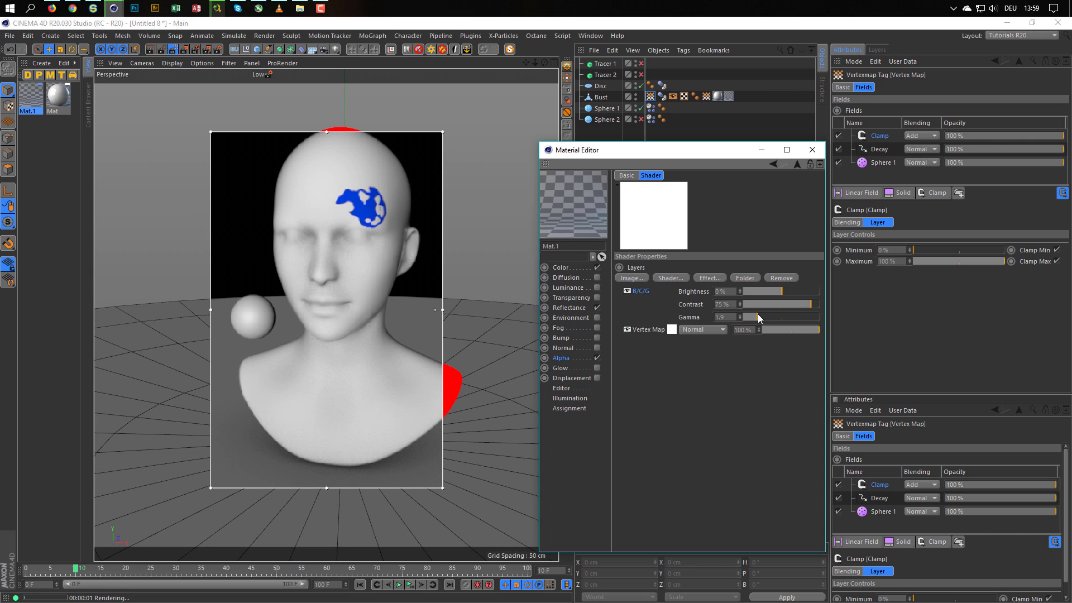
left_click_drag(758, 317, 752, 317)
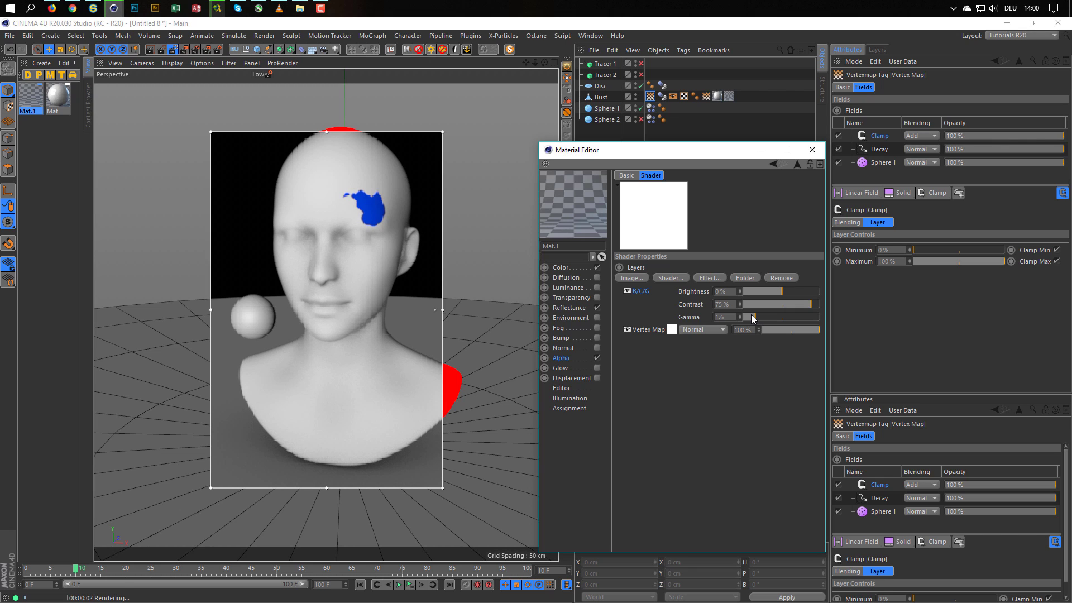
left_click_drag(752, 318, 765, 318)
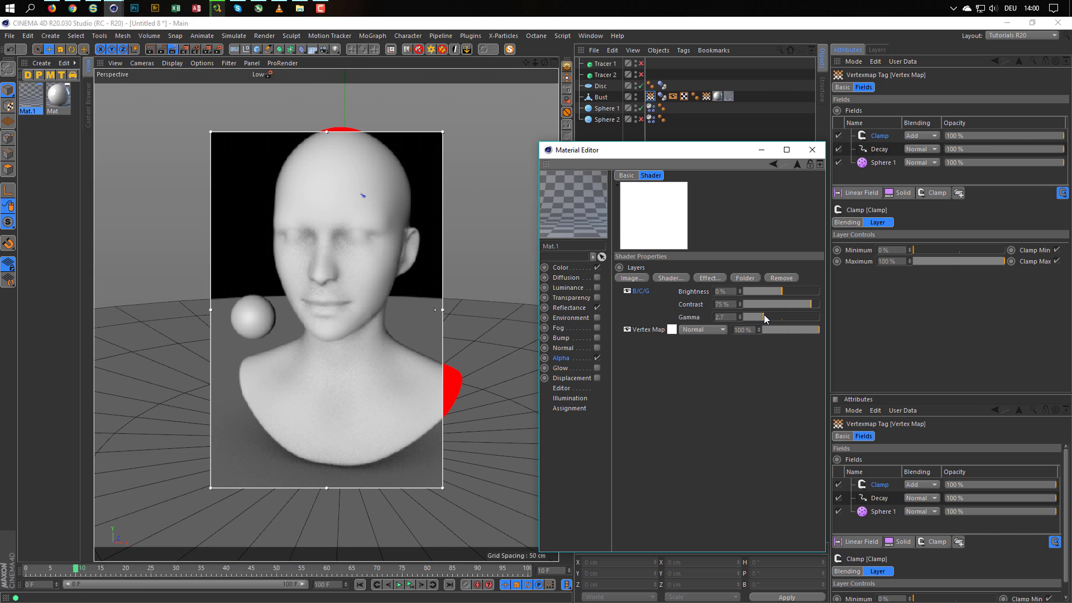
- Switch the Clamp field layer's blending to Screen and disable the layer
left_click(881, 137)
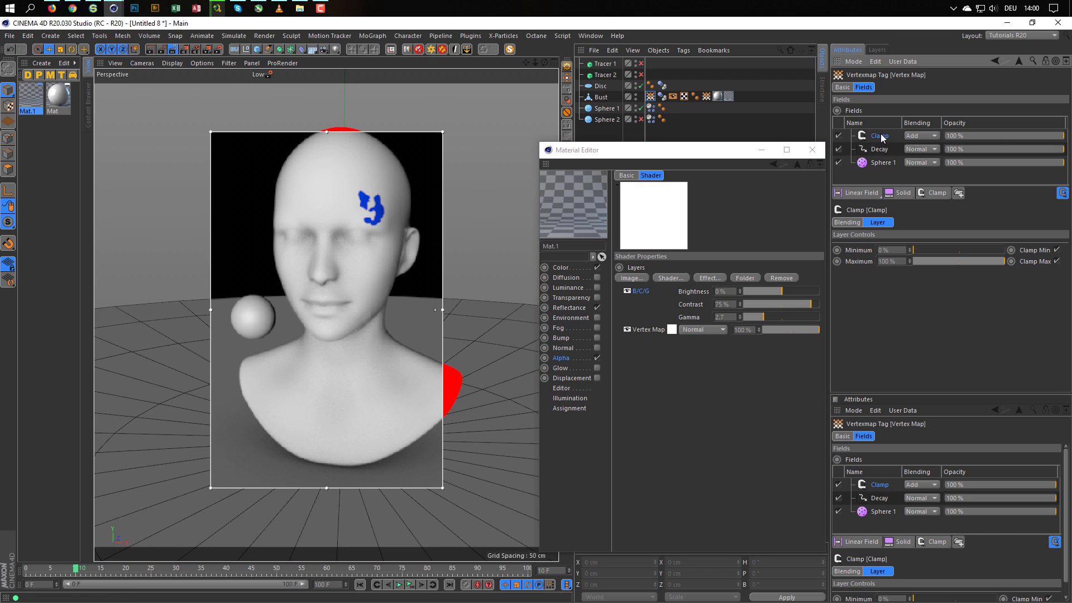
left_click(920, 137)
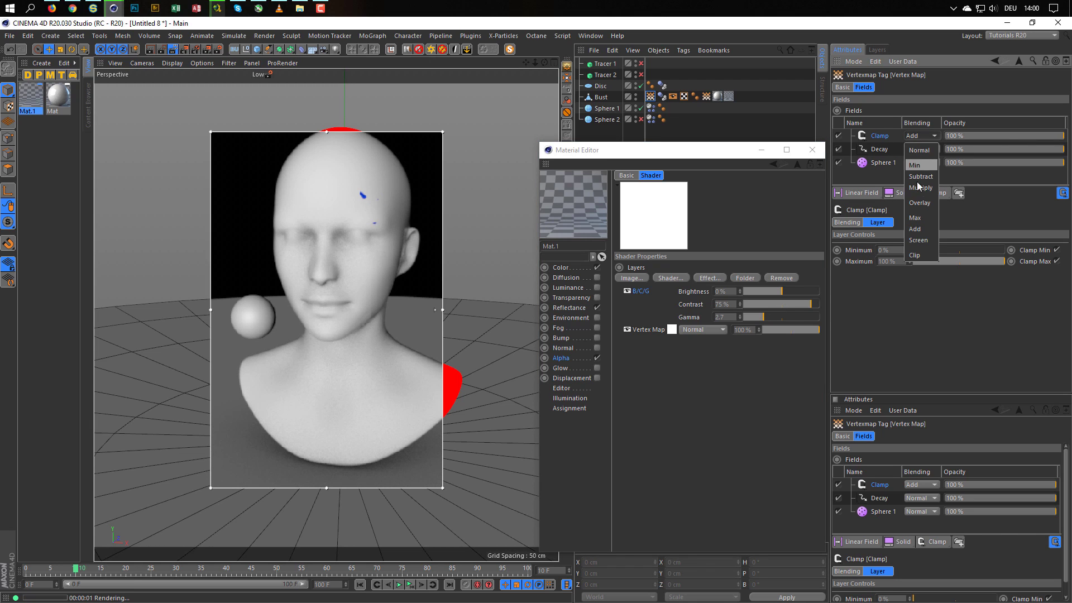
left_click(920, 242)
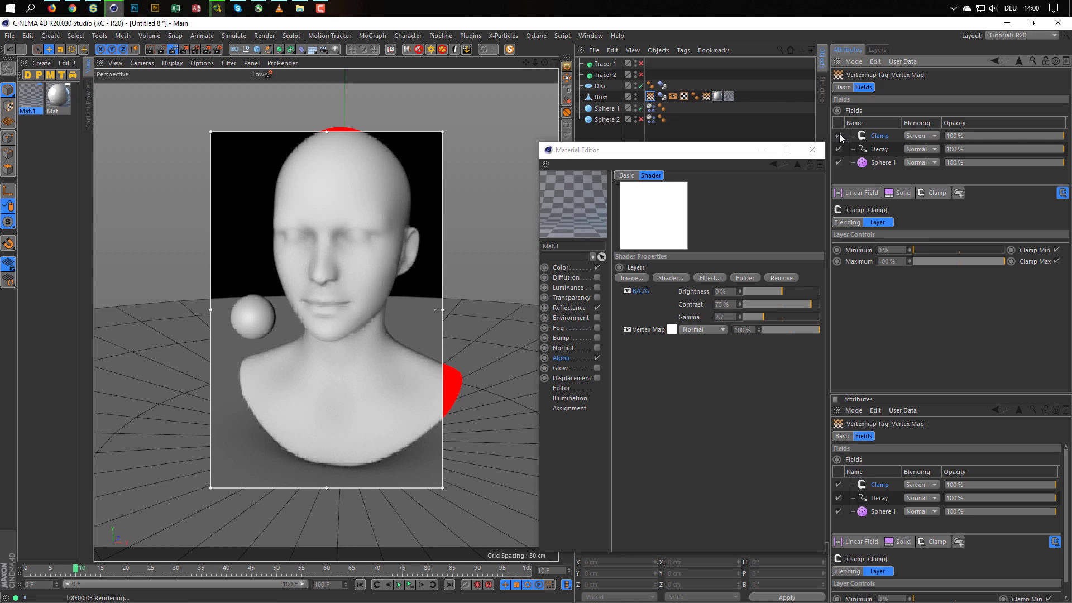
left_click(838, 136)
- Disable the B/C/G effect and return Mat.1's alpha to Soft without Invert
left_click(627, 290)
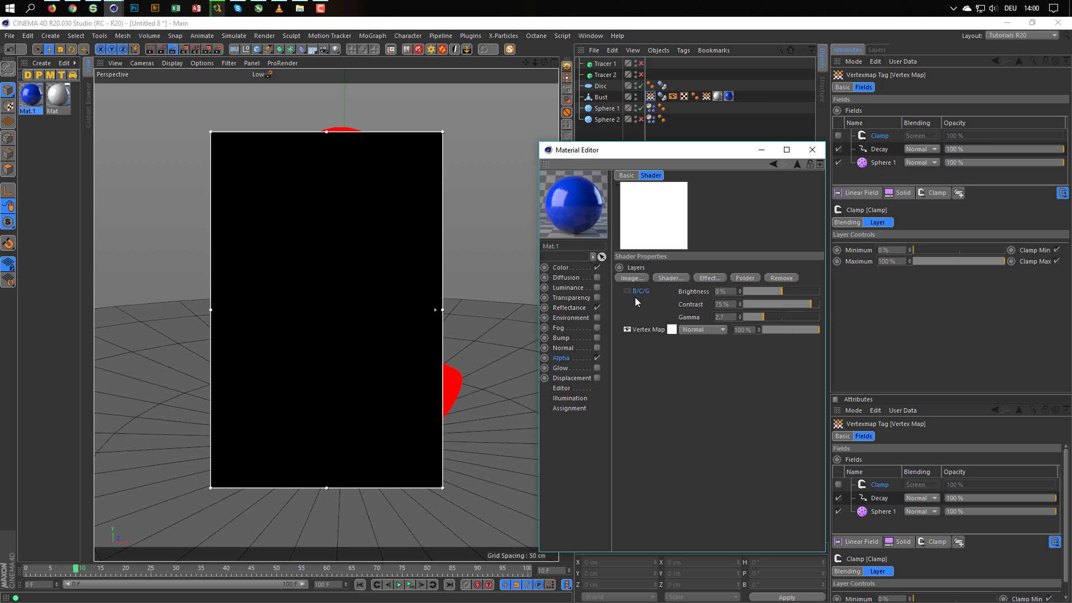
left_click(797, 163)
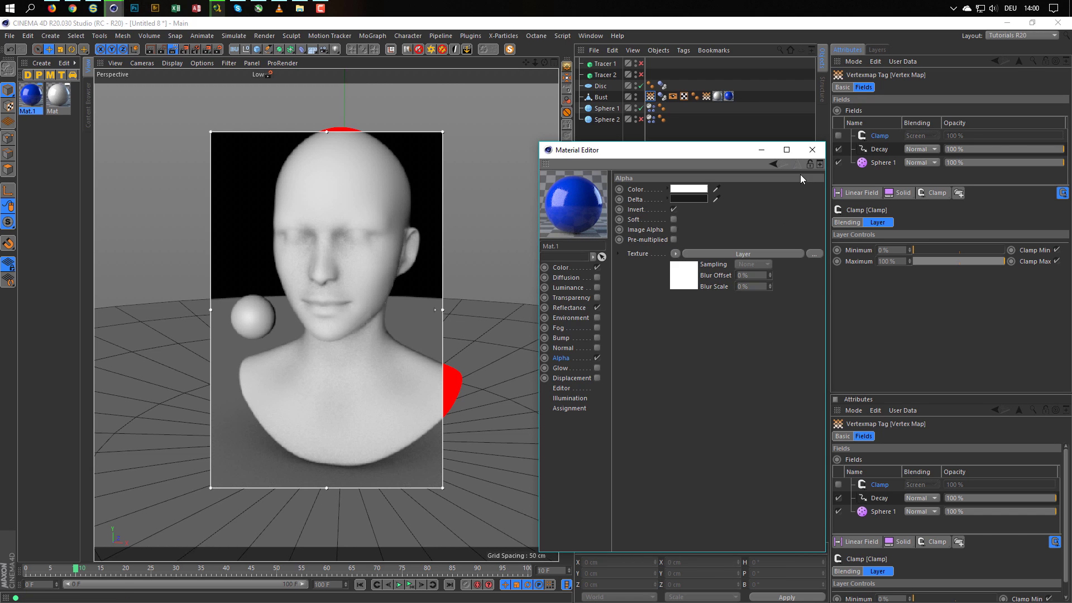
left_click(673, 220)
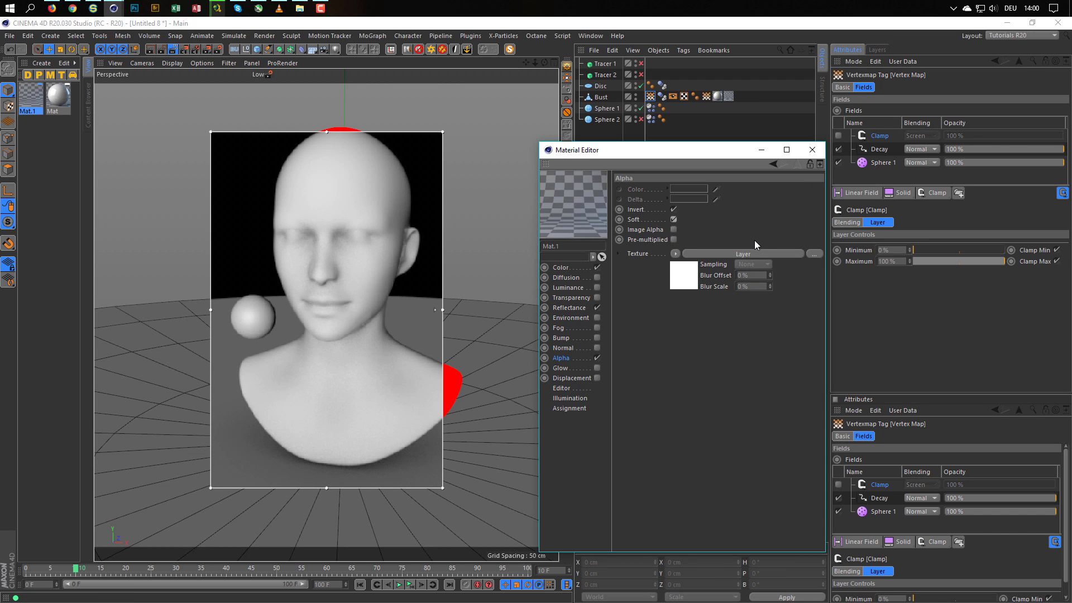
left_click(674, 210)
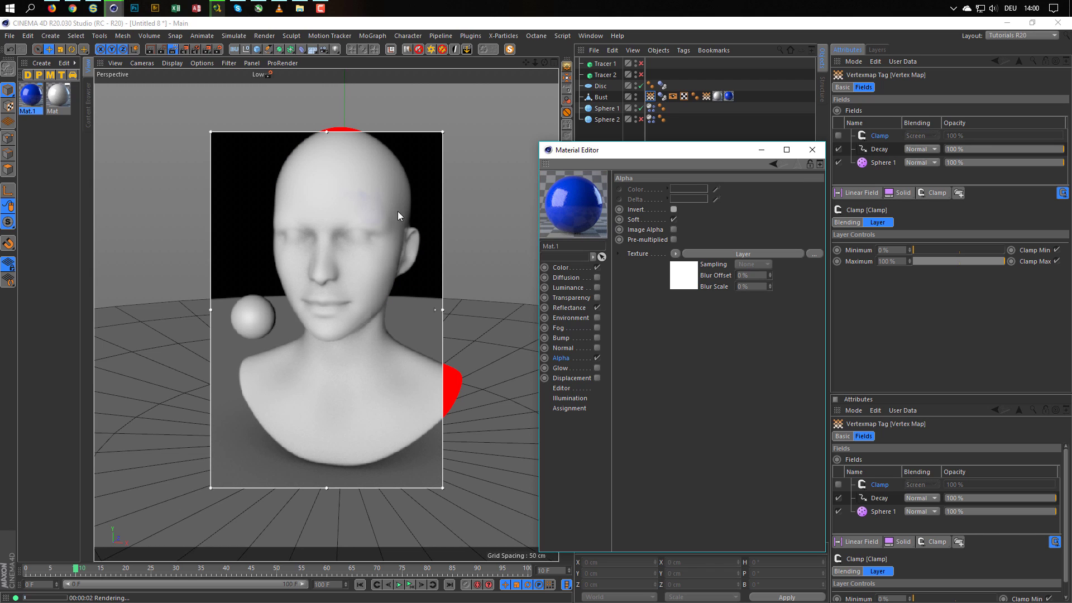
- Reset the B/C/G effect in the alpha's Layer shader to a gamma of 1 and a contrast of 0%
left_click(687, 270)
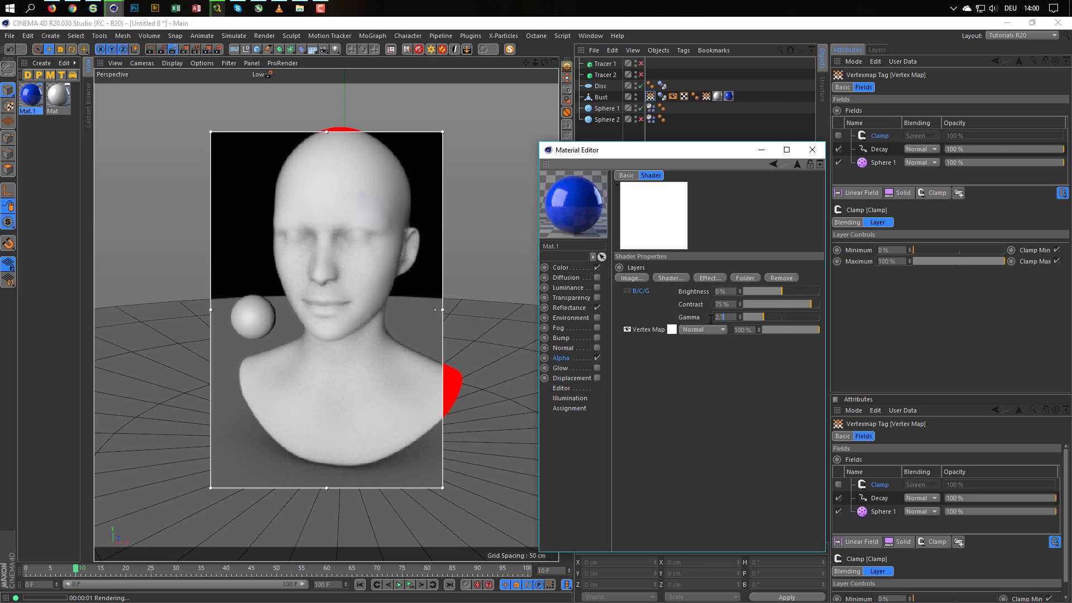
left_click_drag(727, 318, 696, 325)
type("1")
key("Return")
double_click(722, 305)
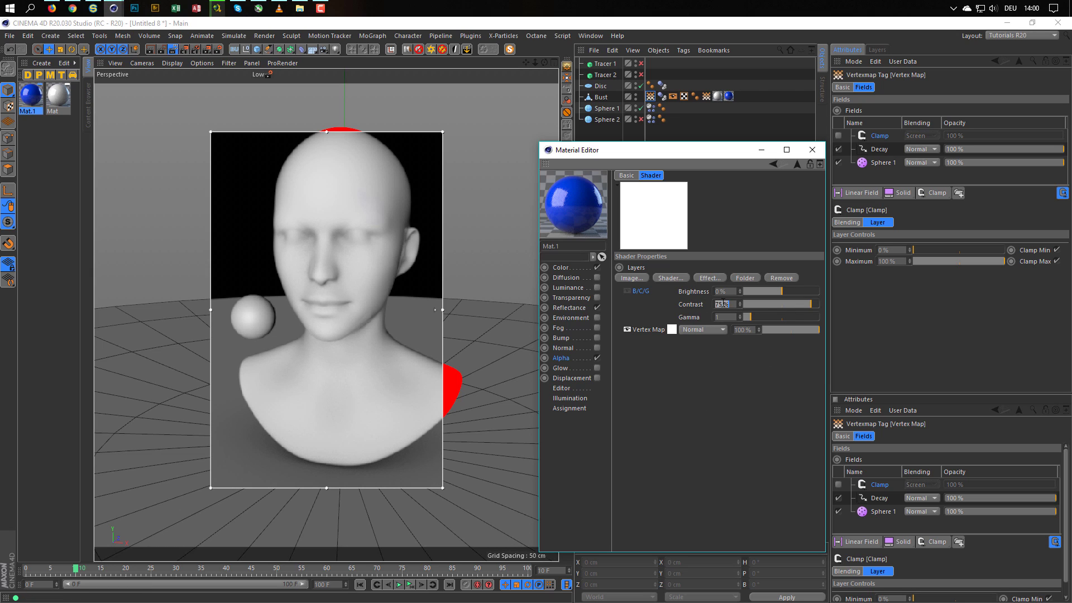
type("0")
key("Return")
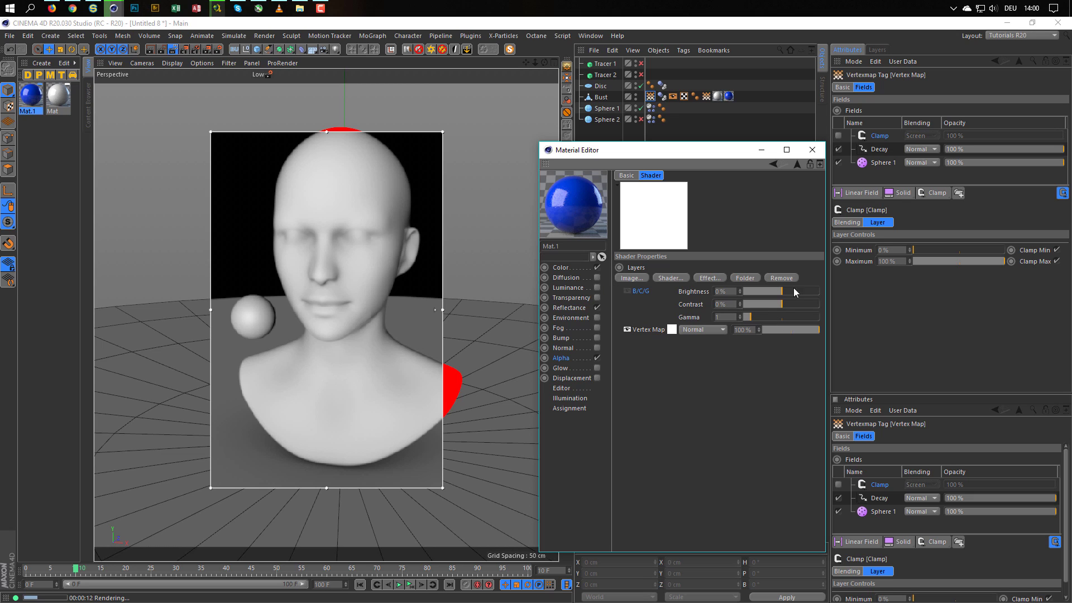
- Check the alpha's Vertex Map shader, replay the animation's opening frames, and preview the painted bust in the interactive render region
left_click(655, 329)
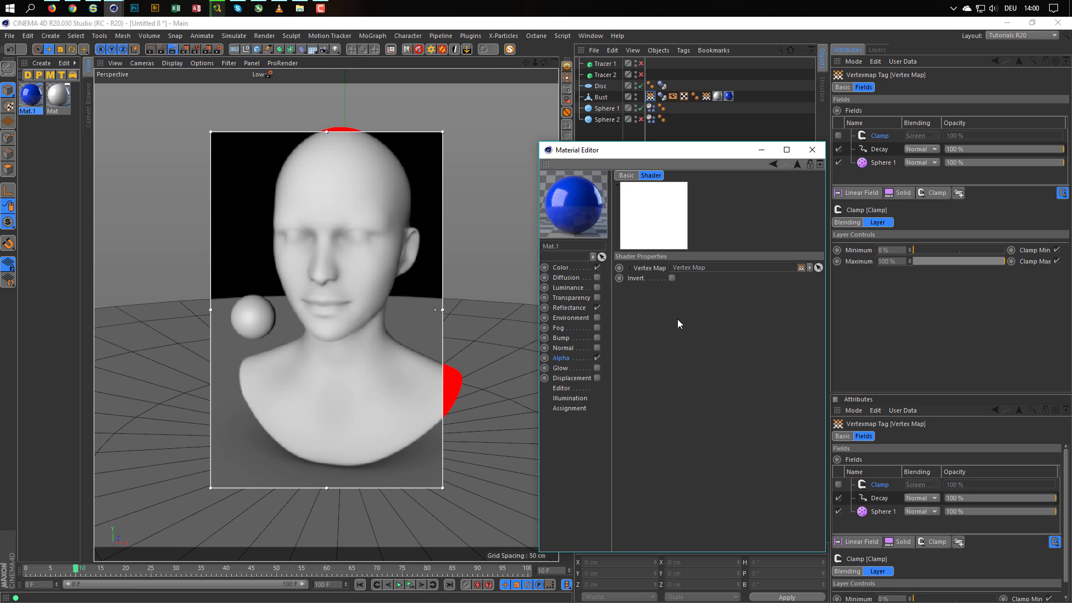
left_click(796, 164)
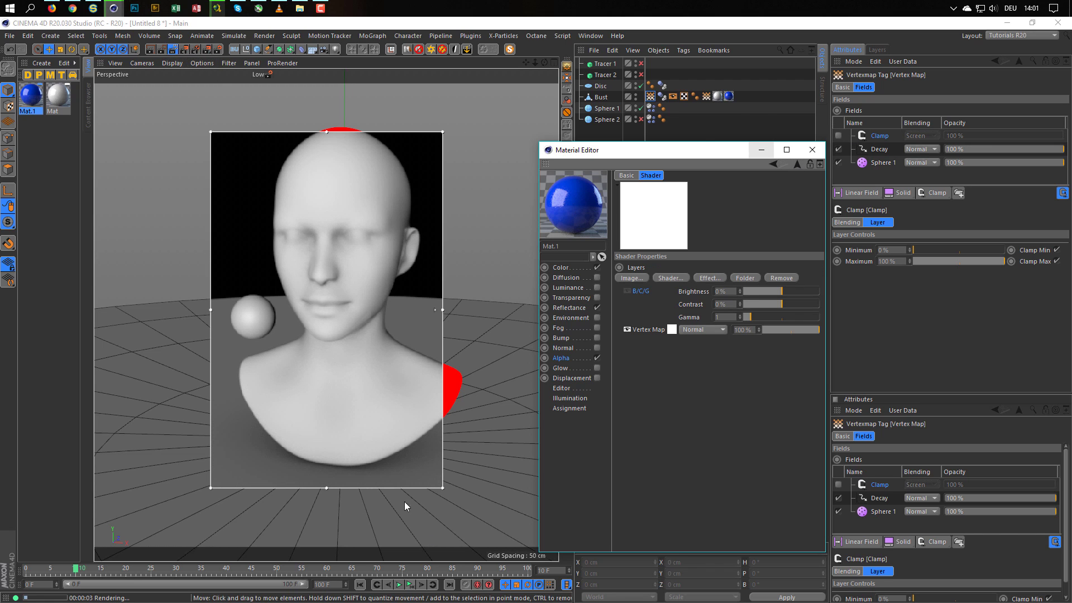
left_click(174, 50)
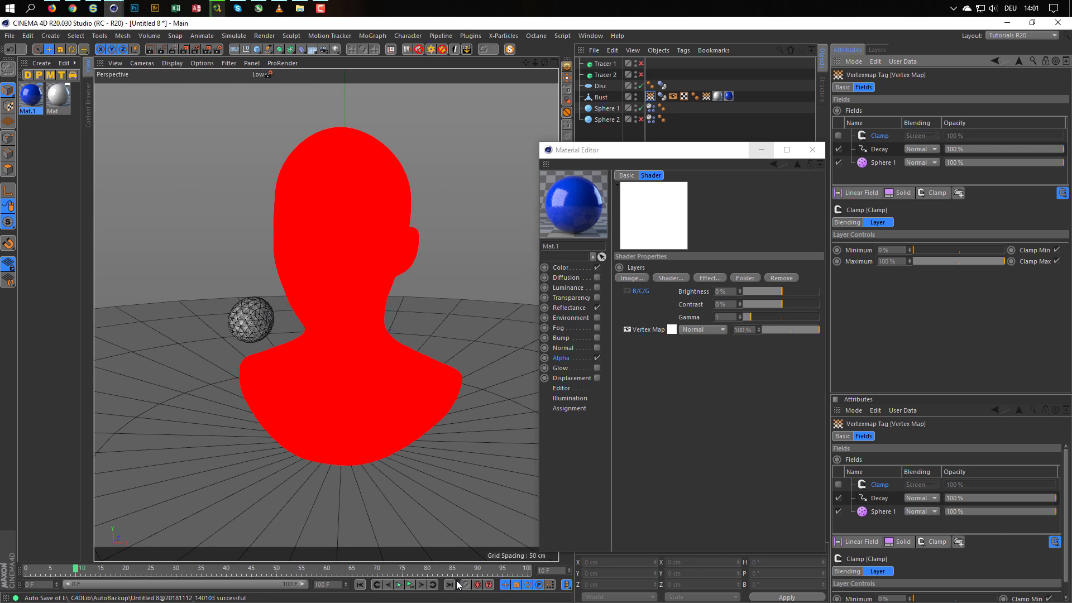
left_click(409, 585)
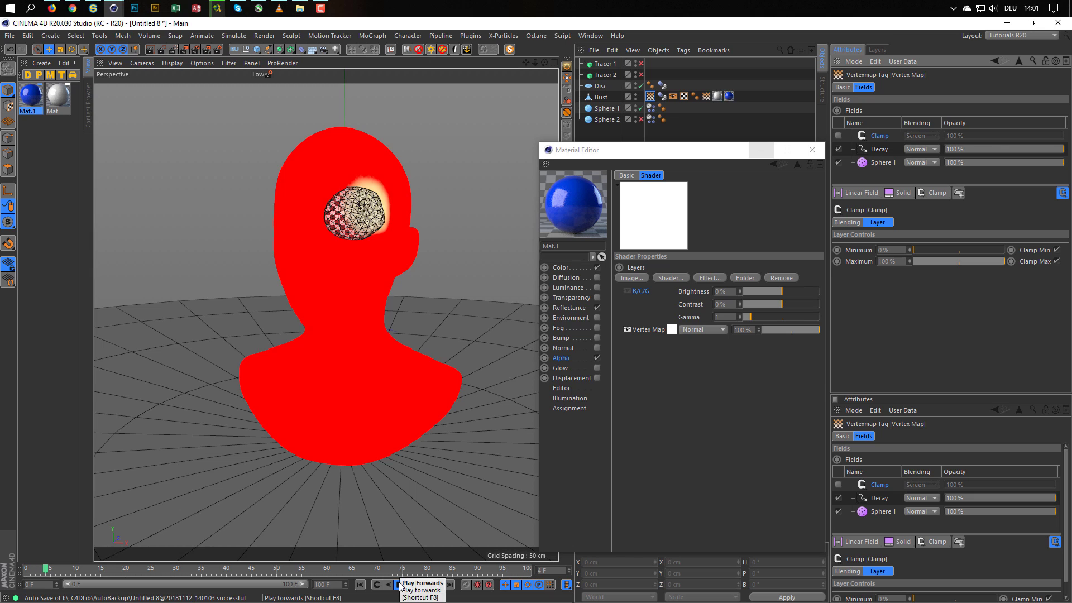
left_click(400, 585)
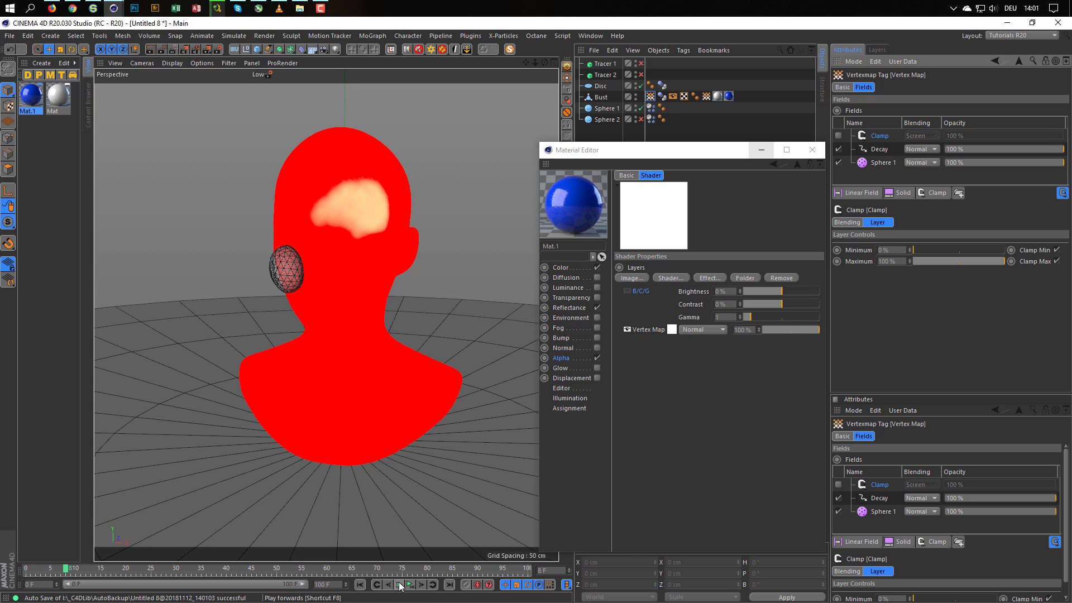
left_click(173, 50)
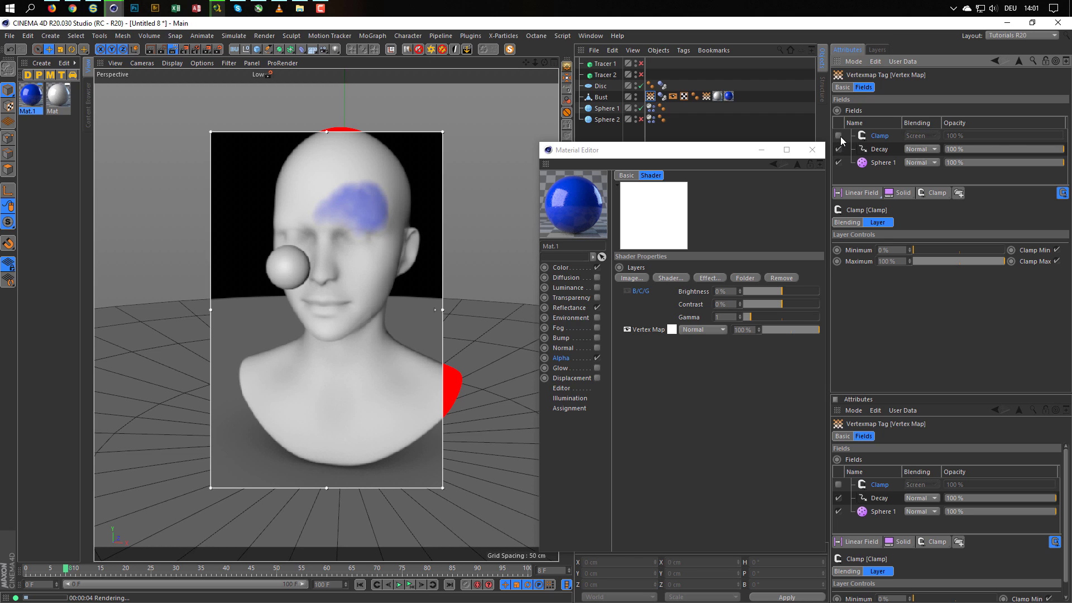
- Enable the Clamp field layer and the alpha's B/C/G effect, with a contrast of 47% and a gamma of 2
key("ctrl+z")
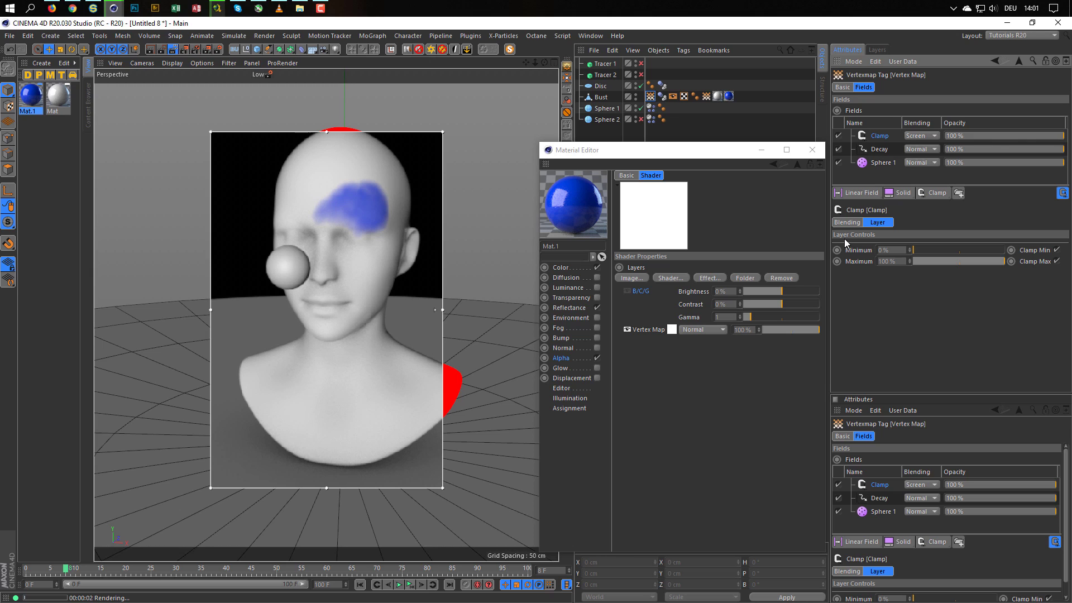
left_click(627, 291)
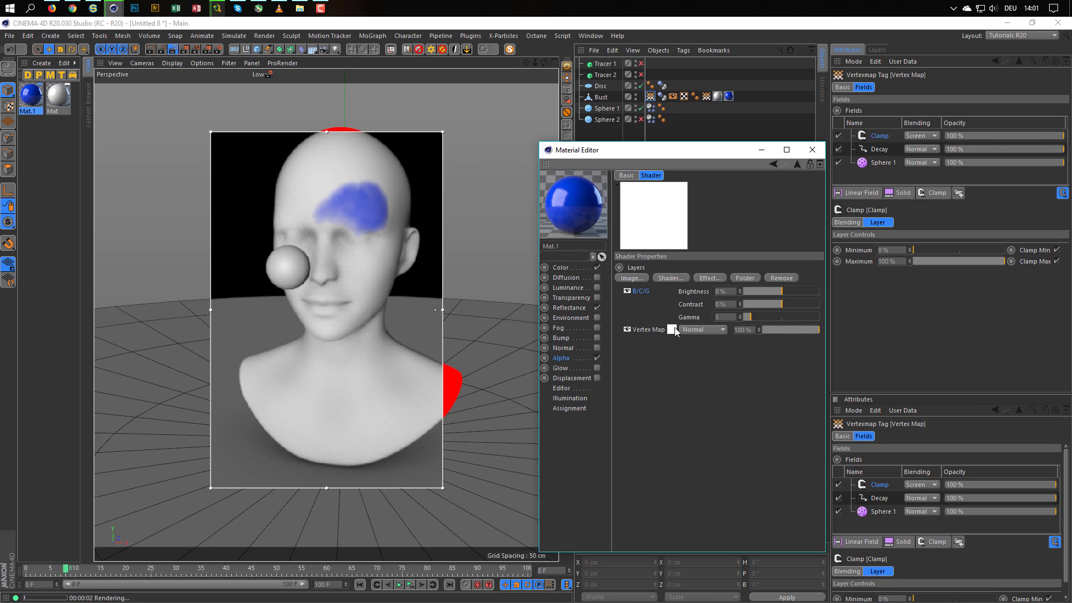
left_click_drag(790, 305, 796, 305)
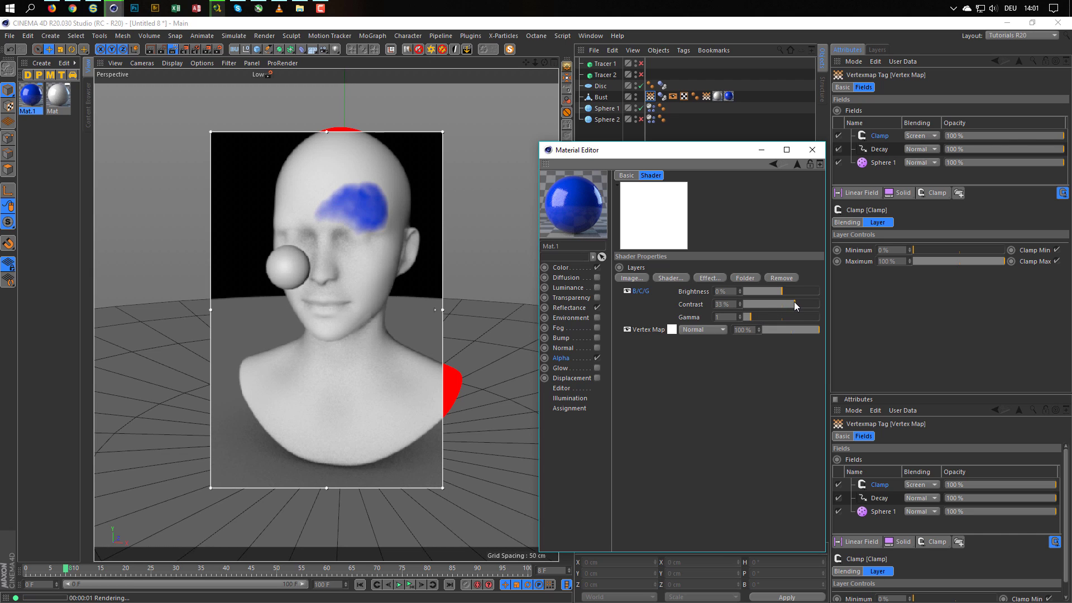
left_click(800, 304)
left_click(755, 316)
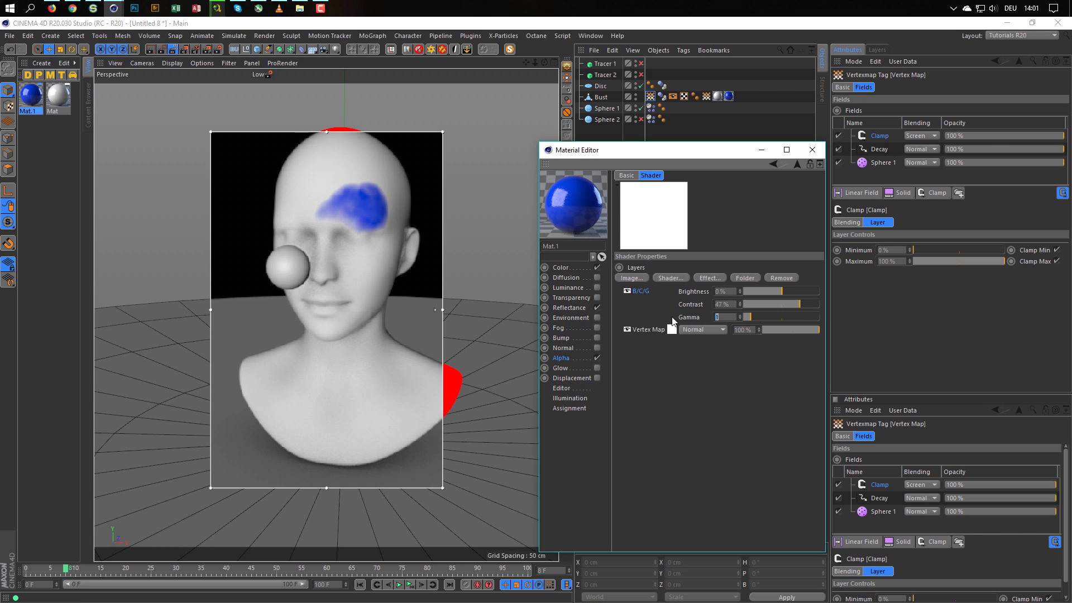
type("2")
key("Return")
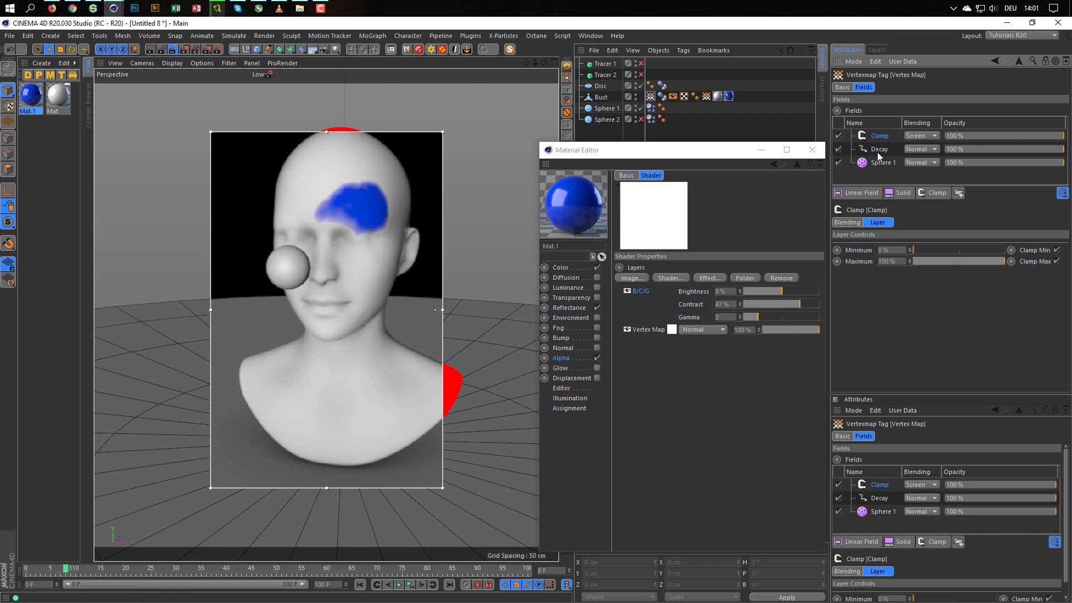
- Add a Curve field layer above Clamp and bend its shape into a convex curve that rises steeply at the start
left_click(934, 193)
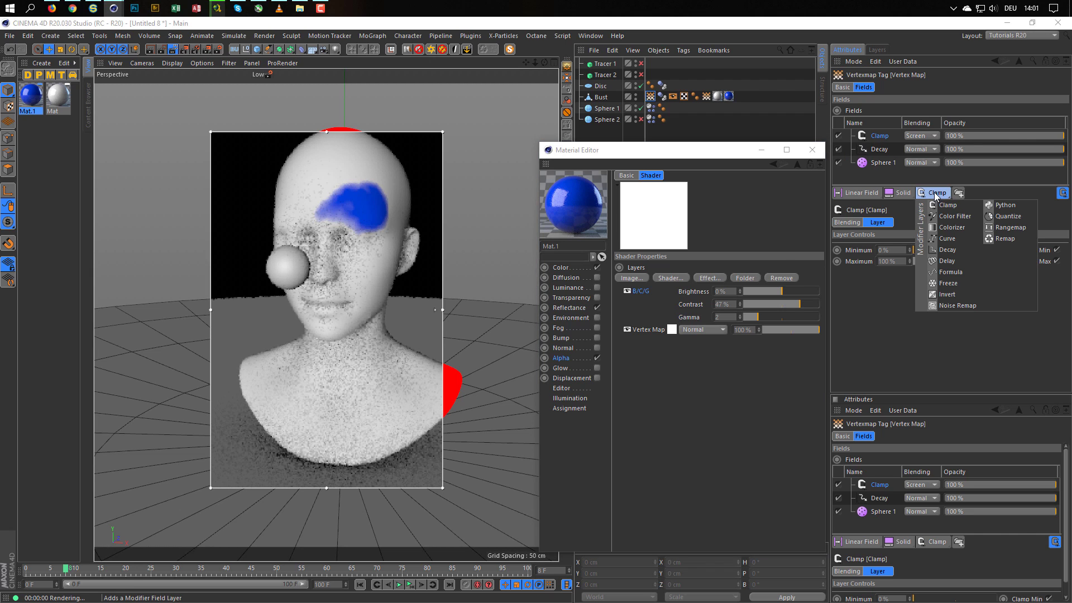
left_click(945, 239)
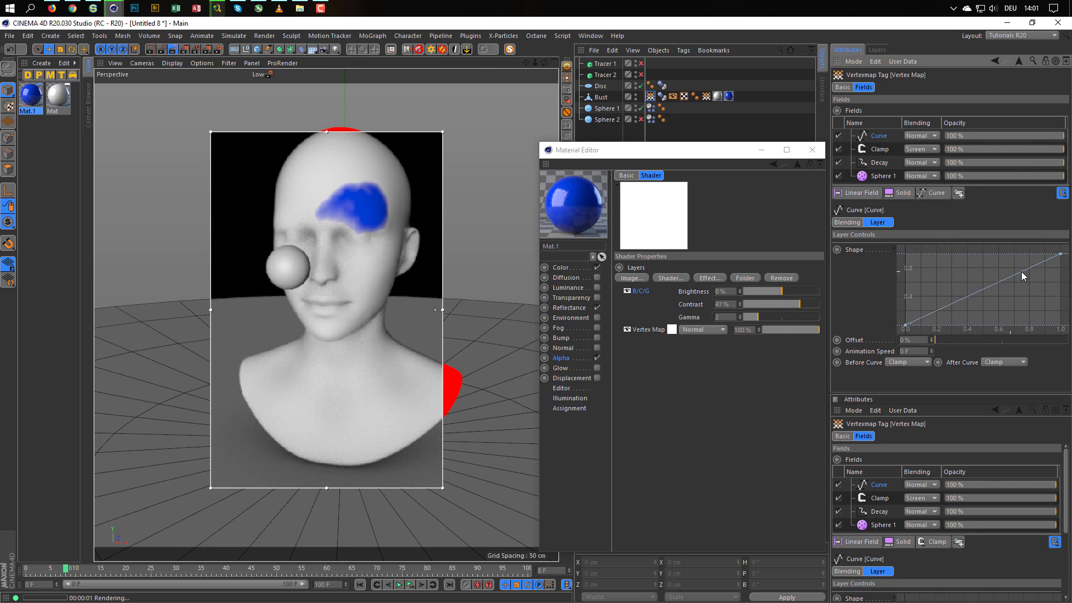
left_click(1060, 254)
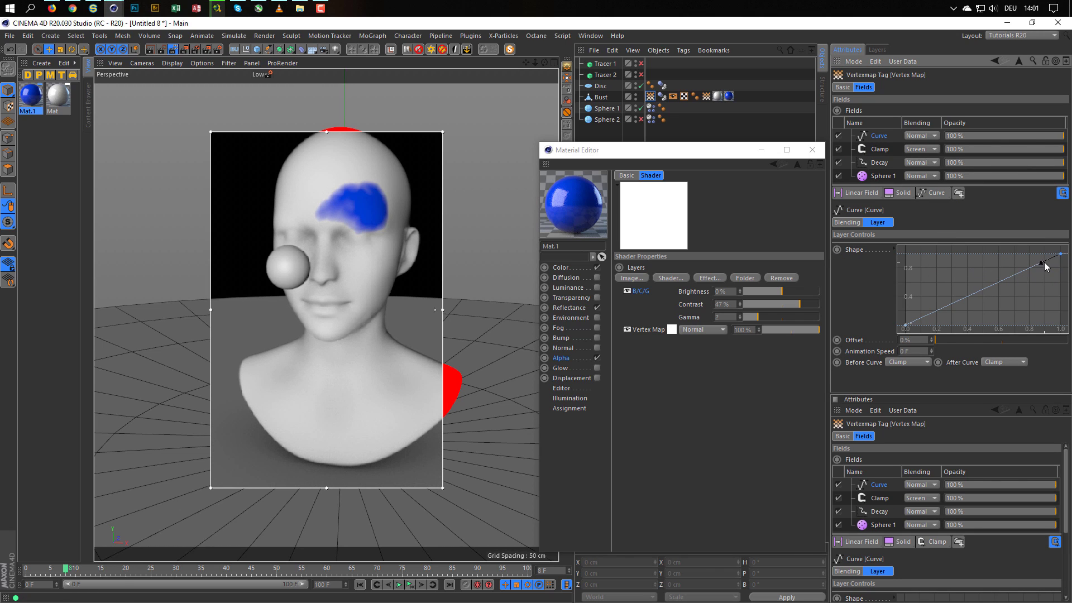
left_click_drag(1041, 266, 947, 254)
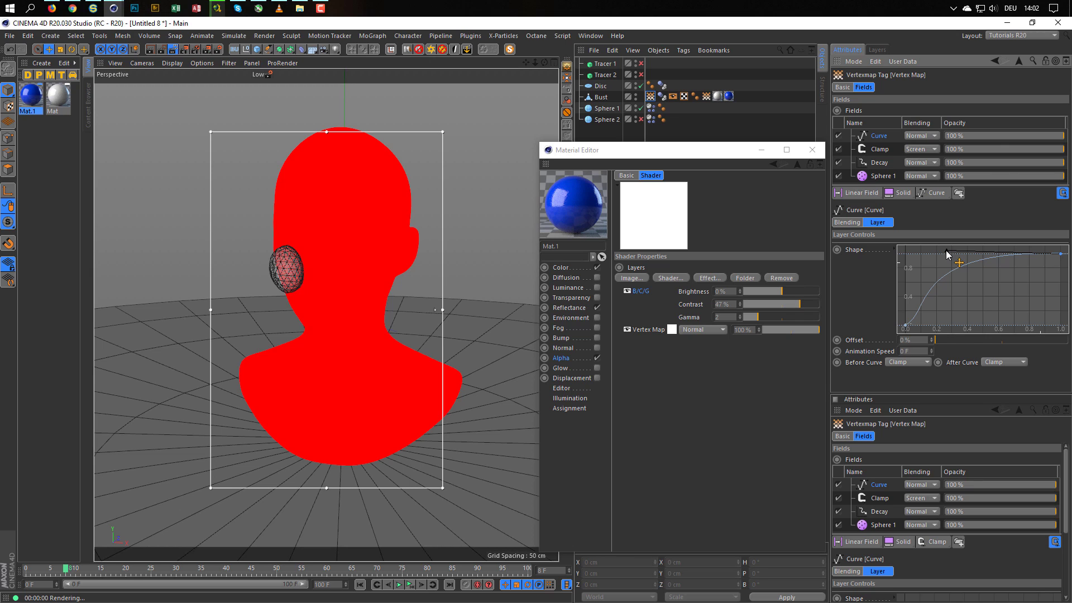
- Set the Decay field layer's effect strength to 100%
left_click(881, 148)
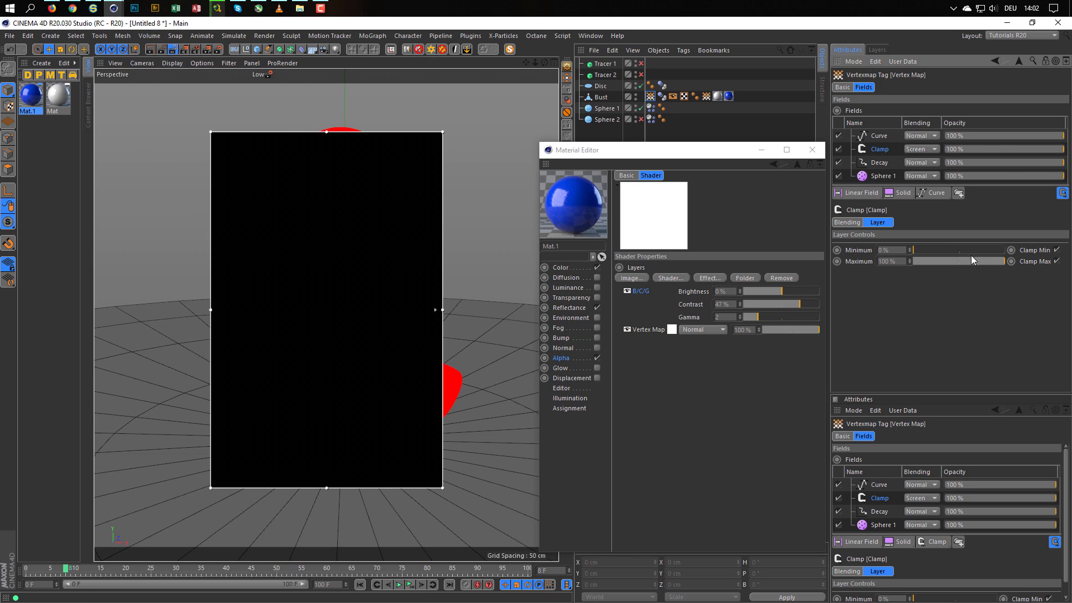
left_click(878, 162)
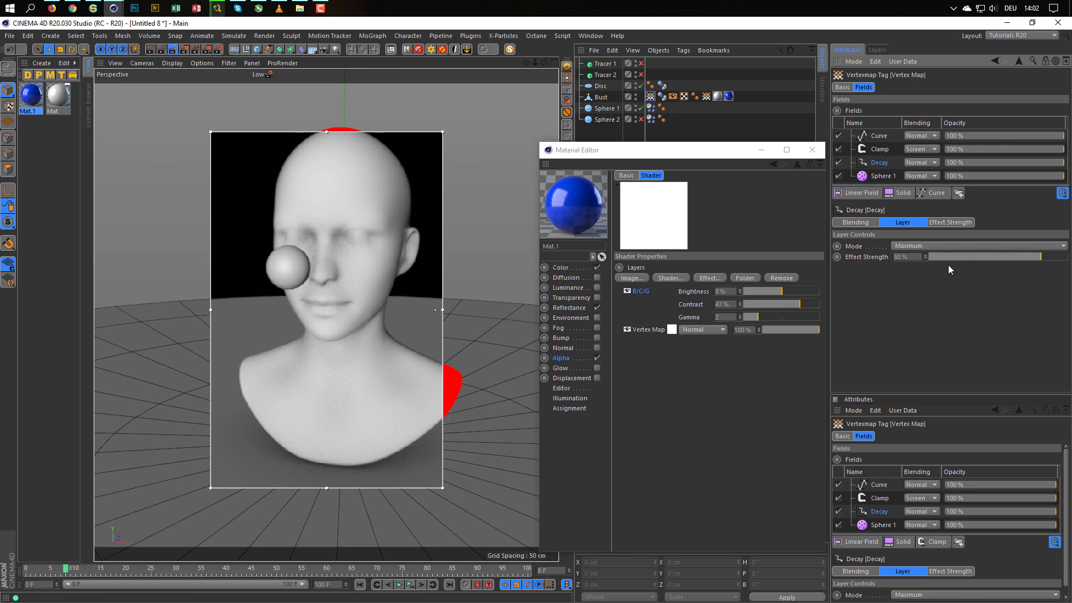
left_click_drag(907, 257, 866, 268)
type("100")
key("Return")
- Play the animation up to frame 12 with the interactive render region off, and render the bust there again
left_click(173, 50)
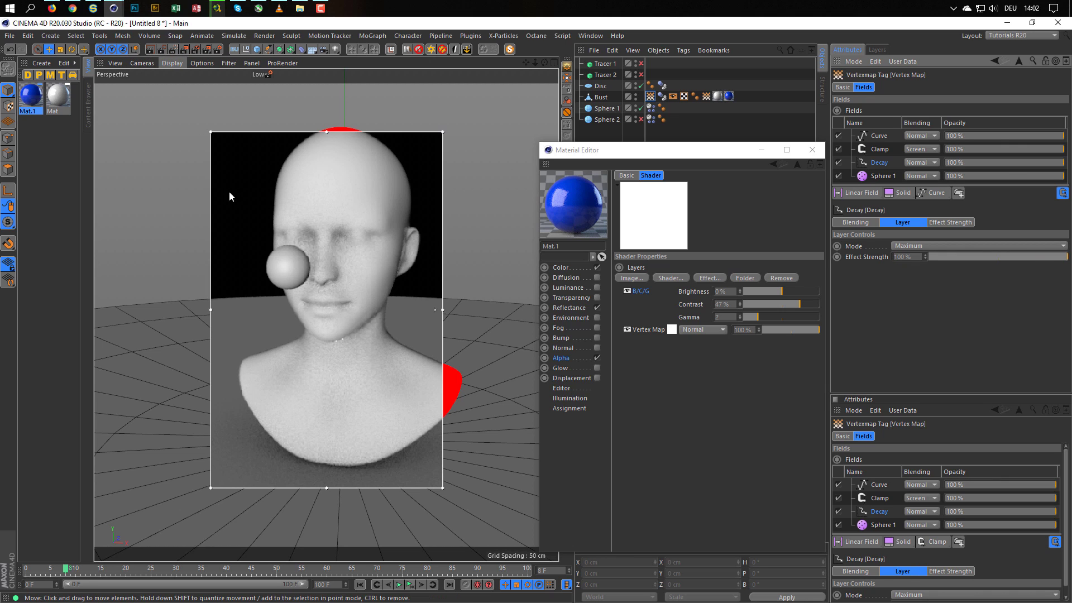
left_click(405, 585)
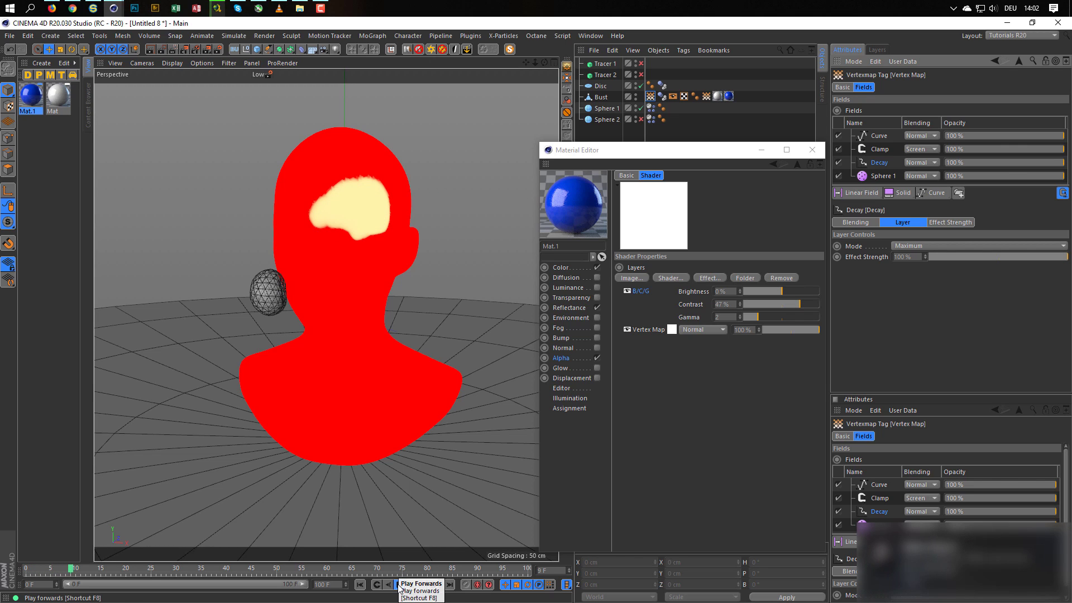
left_click(400, 585)
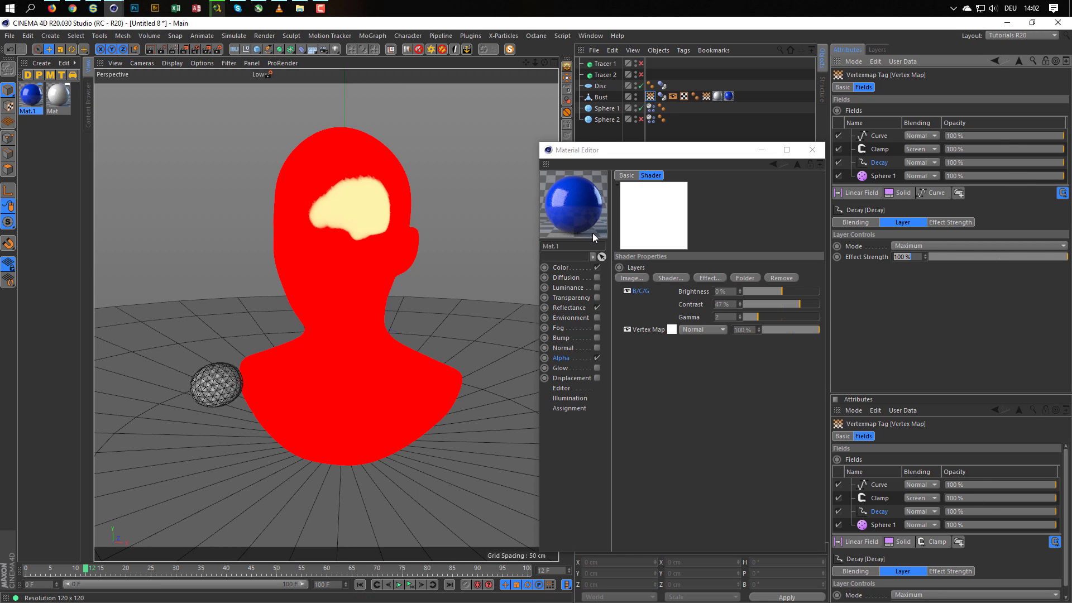
left_click(175, 50)
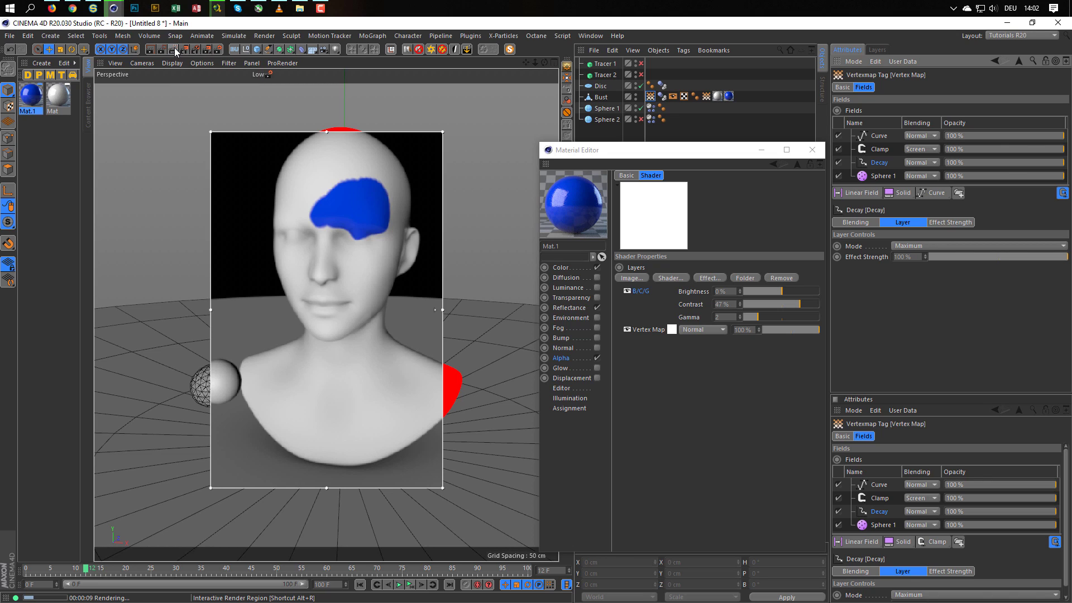
- Examine the blue paint patch on the bust from a more frontal view in the interactive render region
left_click(174, 48)
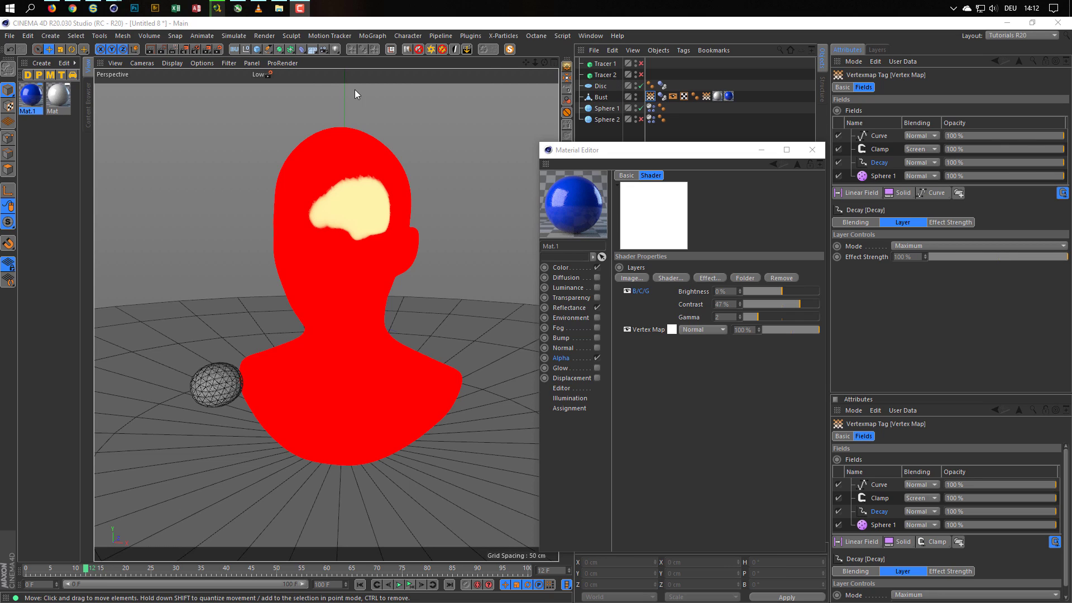
mouse_move(334, 225)
left_mouse_down("alt")
mouse_move(256, 242)
mouse_move(350, 242)
mouse_move(339, 224)
left_mouse_up("alt")
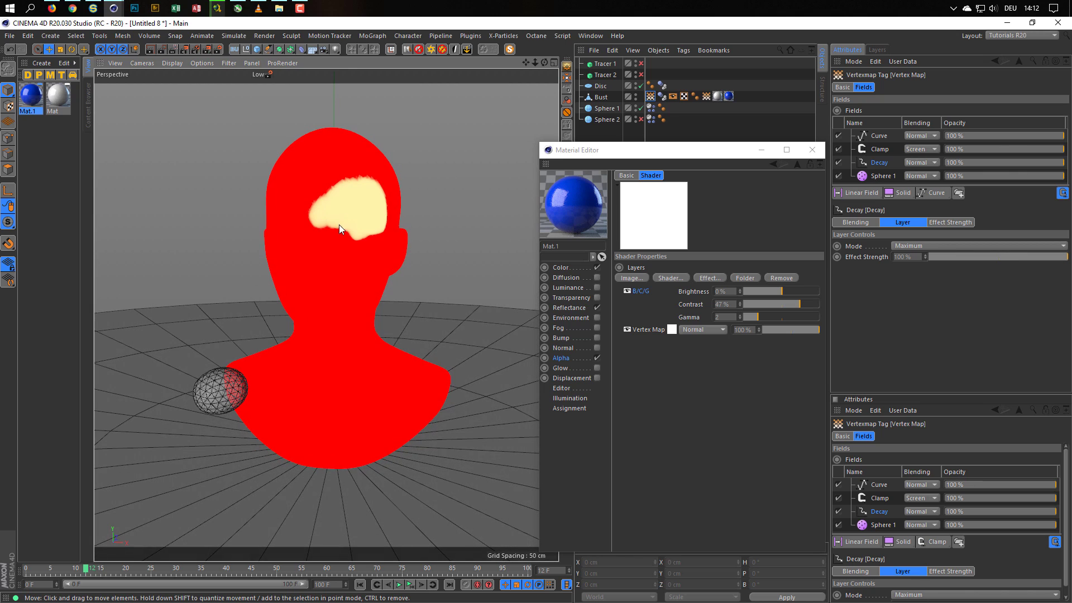
left_click(171, 48)
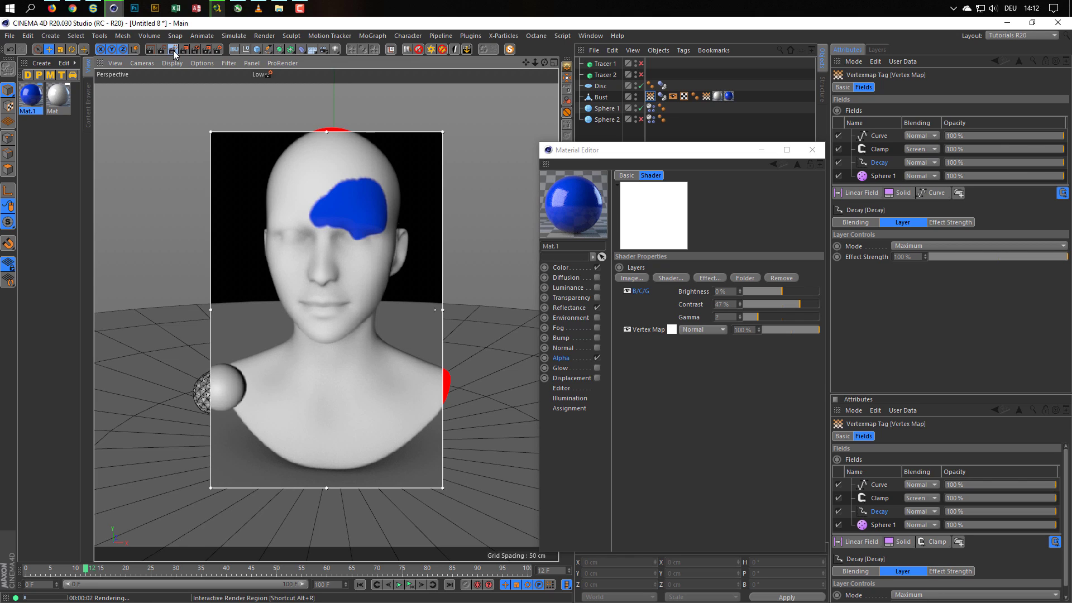
left_click(173, 51)
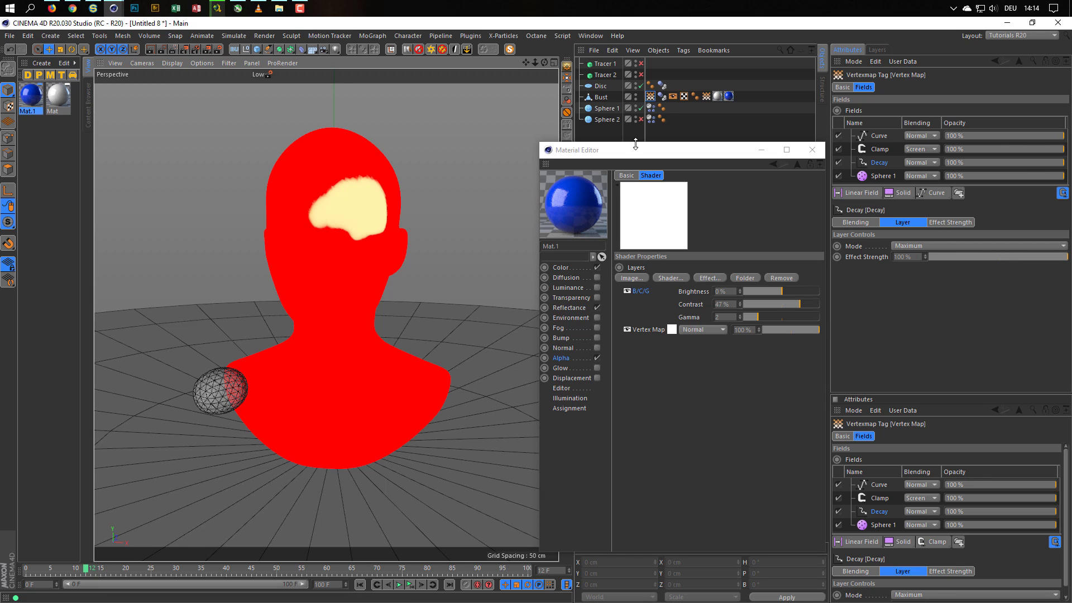
- Open the Octane Dialog, arrange it above the Material Editor, and deselect the bust's vertex map tag
left_click_drag(635, 151, 546, 127)
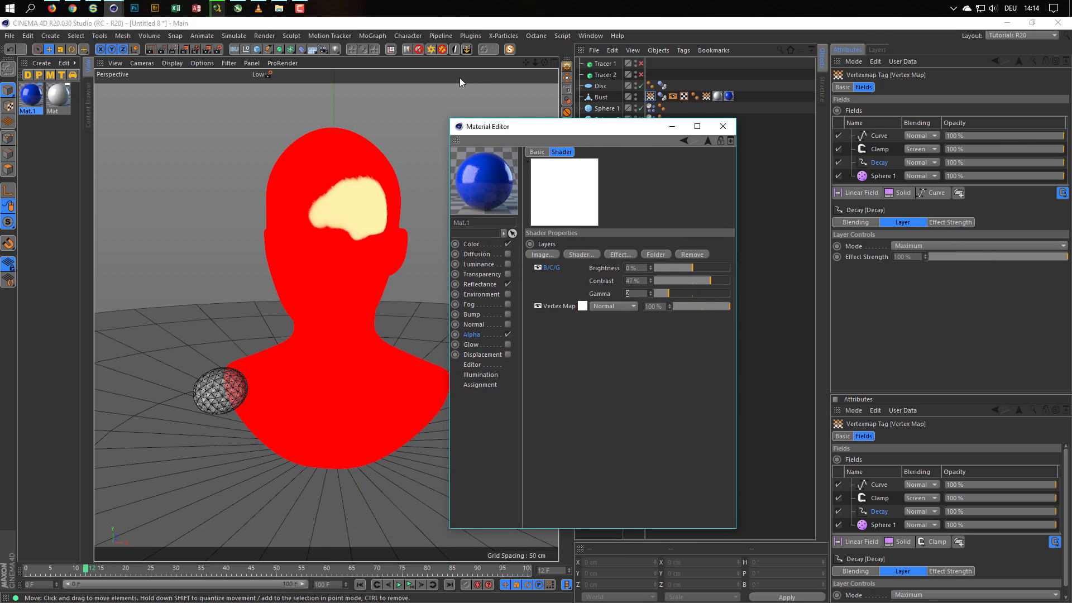
left_click(535, 36)
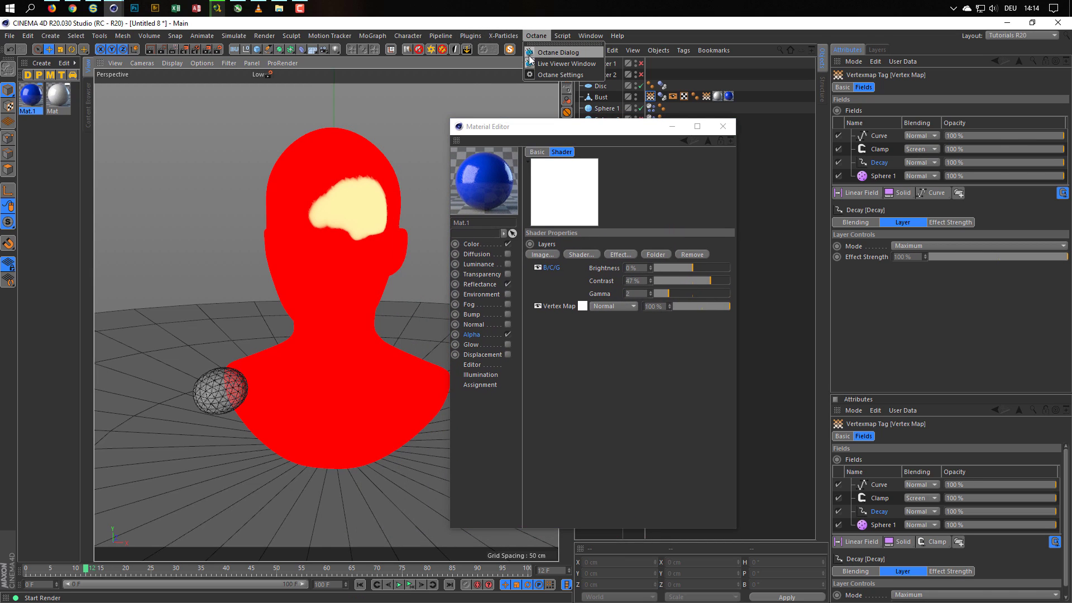
left_click(550, 52)
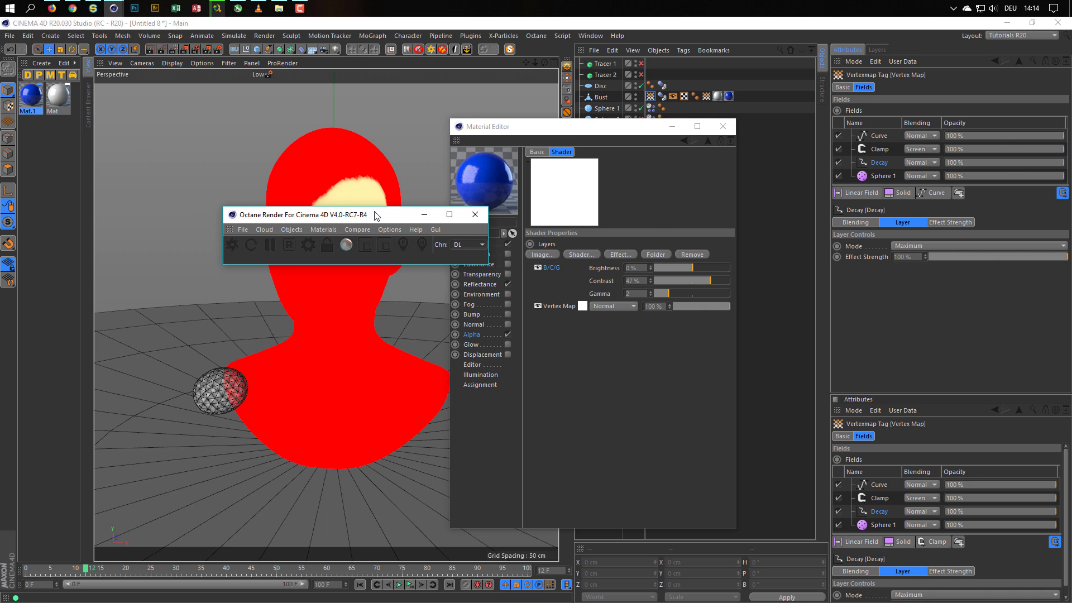
left_click_drag(376, 213, 634, 66)
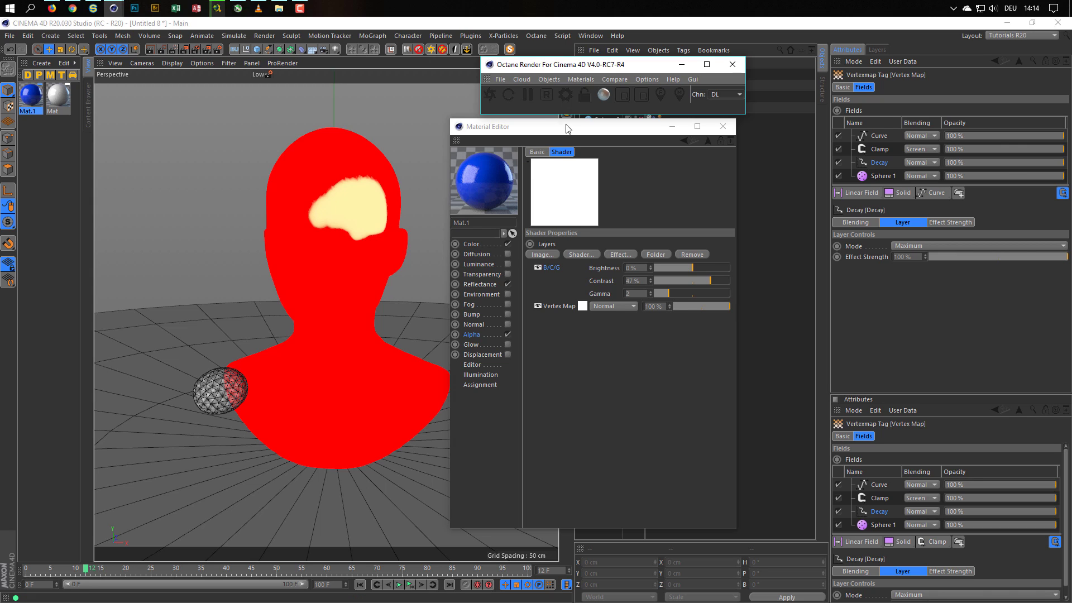
left_click_drag(565, 129, 596, 137)
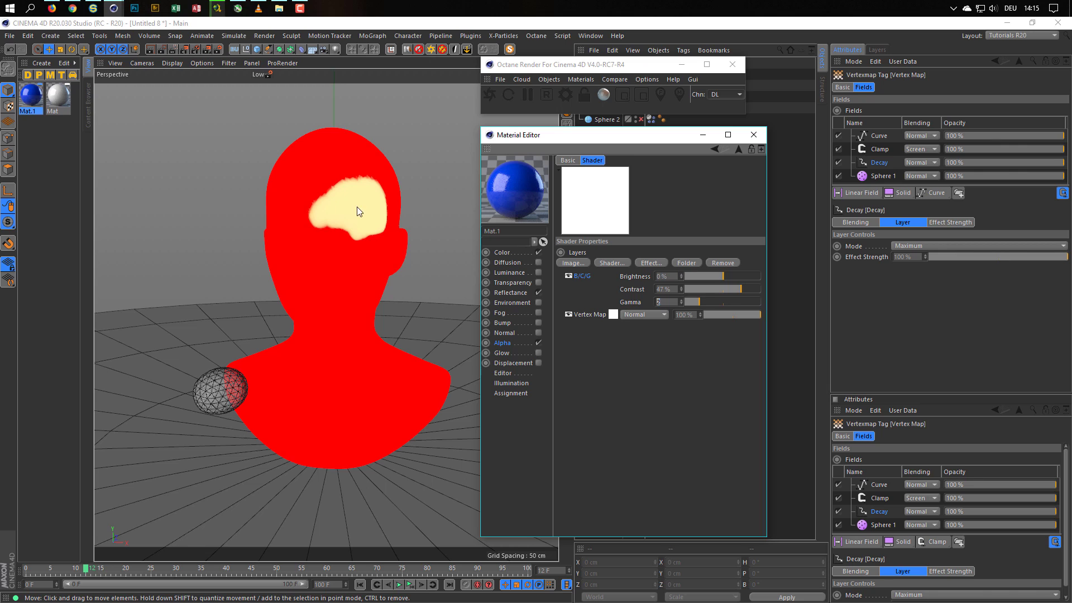
left_click(778, 174)
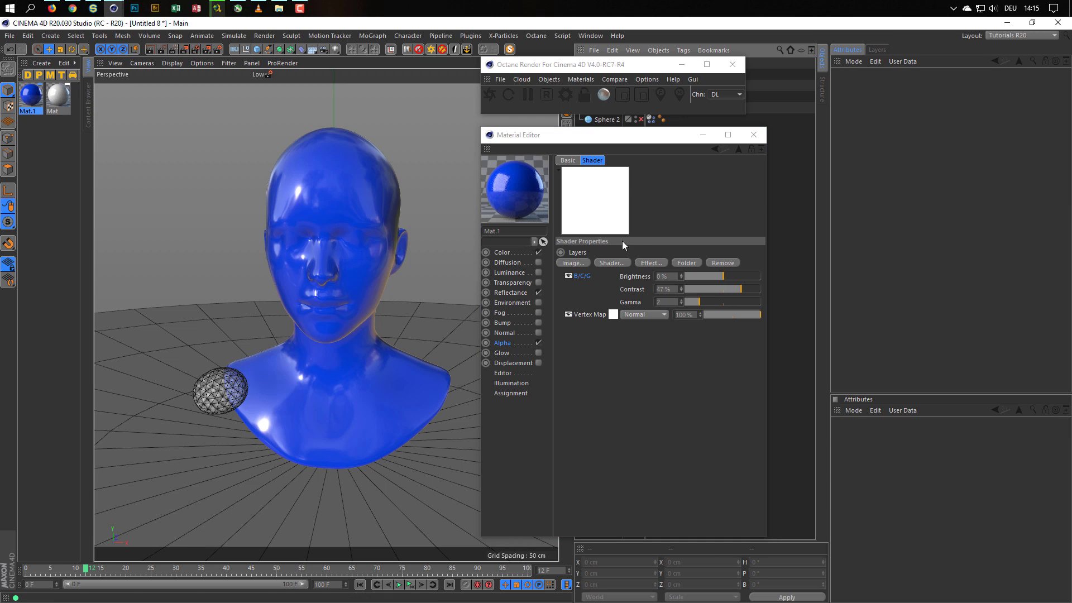